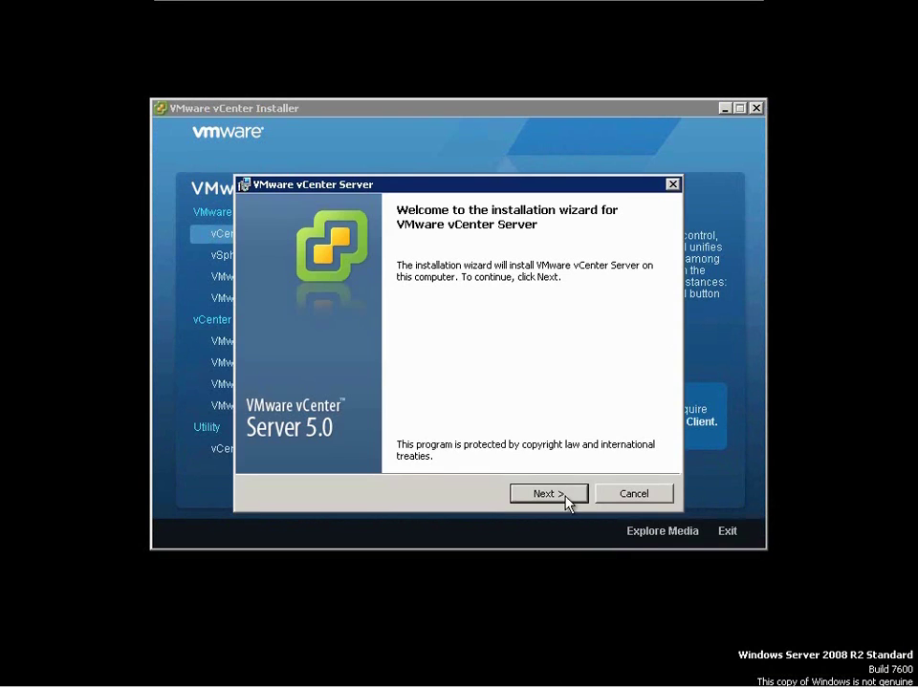
- Accept the vCenter Server license and set the organization to Windows User
{"action": "left_click", "coordinate": [548, 493]}
{"action": "left_click", "coordinate": [548, 493]}
{"action": "key", "text": "alt+a"}
{"action": "left_click", "coordinate": [547, 494]}
{"action": "key", "text": "Tab"}
{"action": "type", "text": "Windows User"}
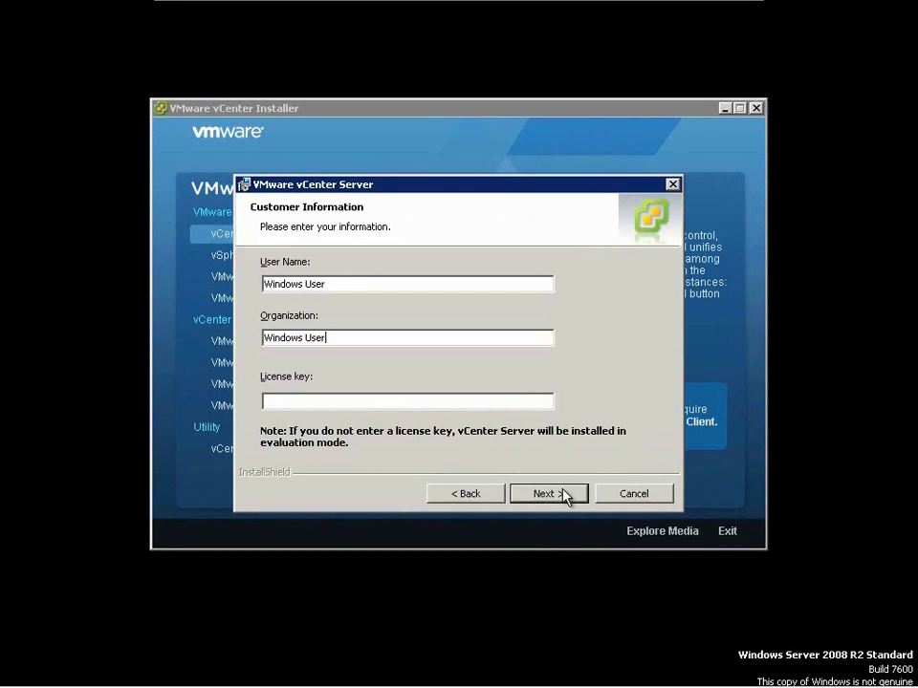
{"action": "left_click", "coordinate": [570, 494]}
- Keep the default database, SYSTEM account, folders, ports and small inventory, then install vCenter Server
{"action": "left_click", "coordinate": [571, 494]}
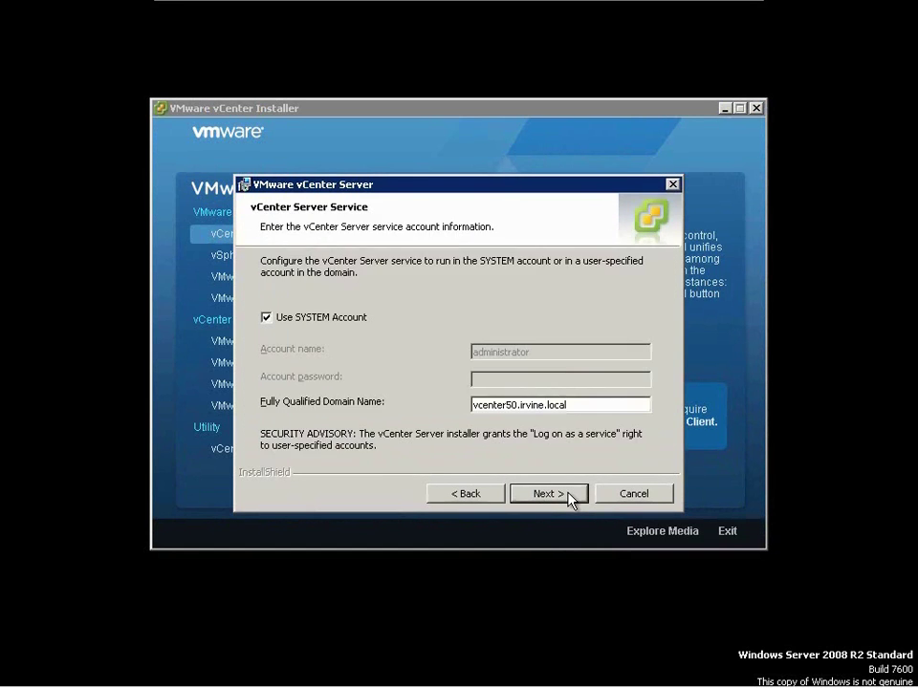
{"action": "left_click", "coordinate": [571, 494]}
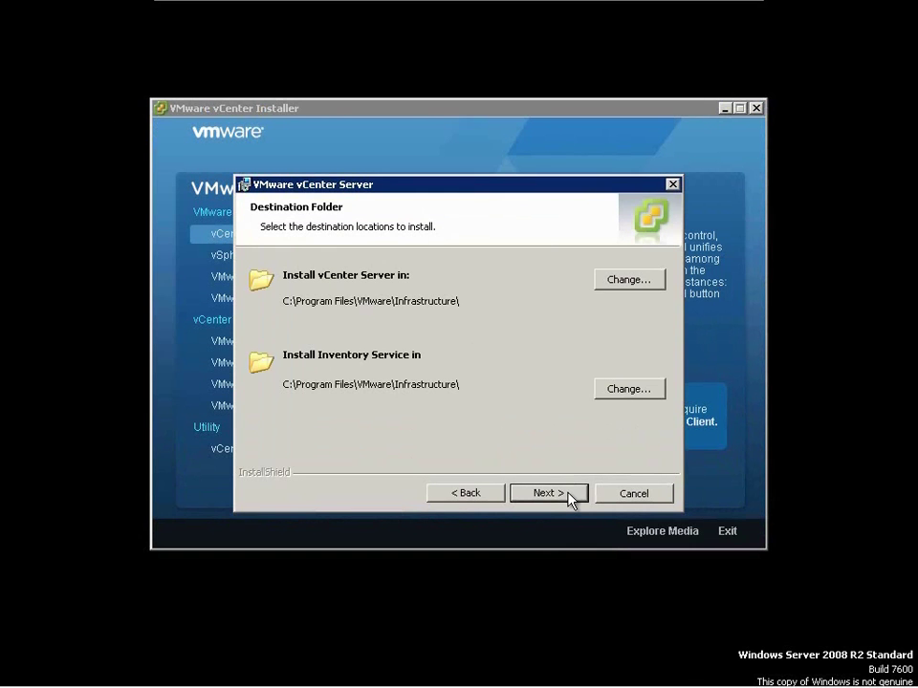
{"action": "left_click", "coordinate": [571, 494]}
{"action": "left_click", "coordinate": [570, 494]}
{"action": "left_click", "coordinate": [571, 494]}
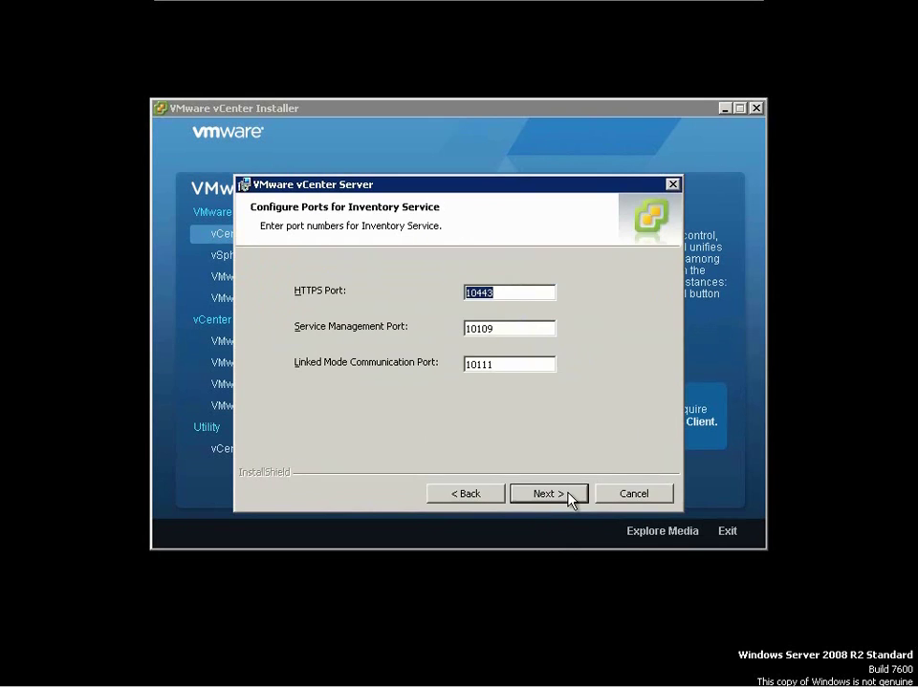
{"action": "left_click", "coordinate": [571, 495]}
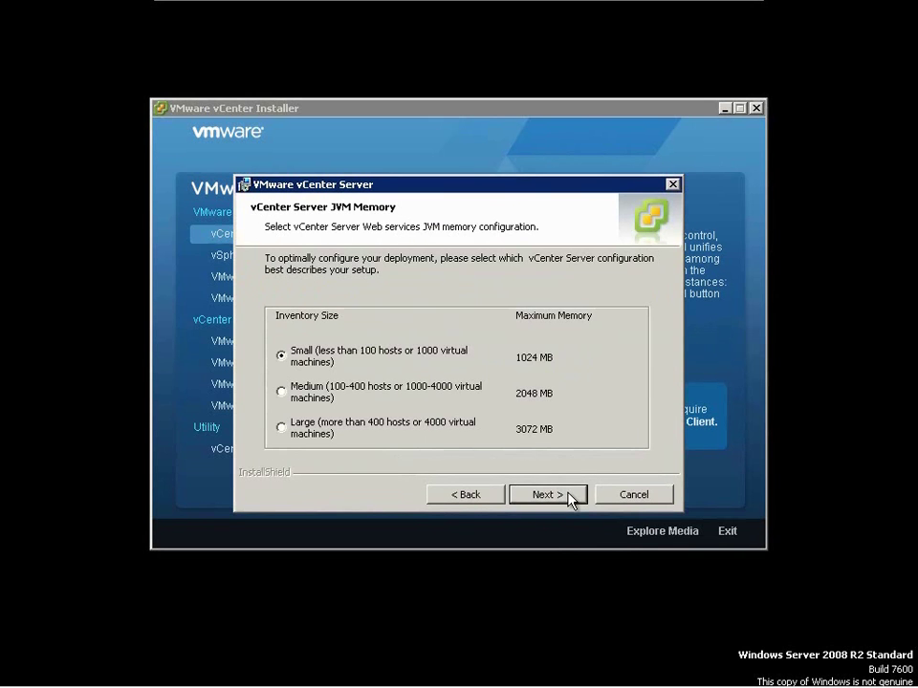
{"action": "left_click", "coordinate": [571, 494]}
{"action": "left_click", "coordinate": [568, 494]}
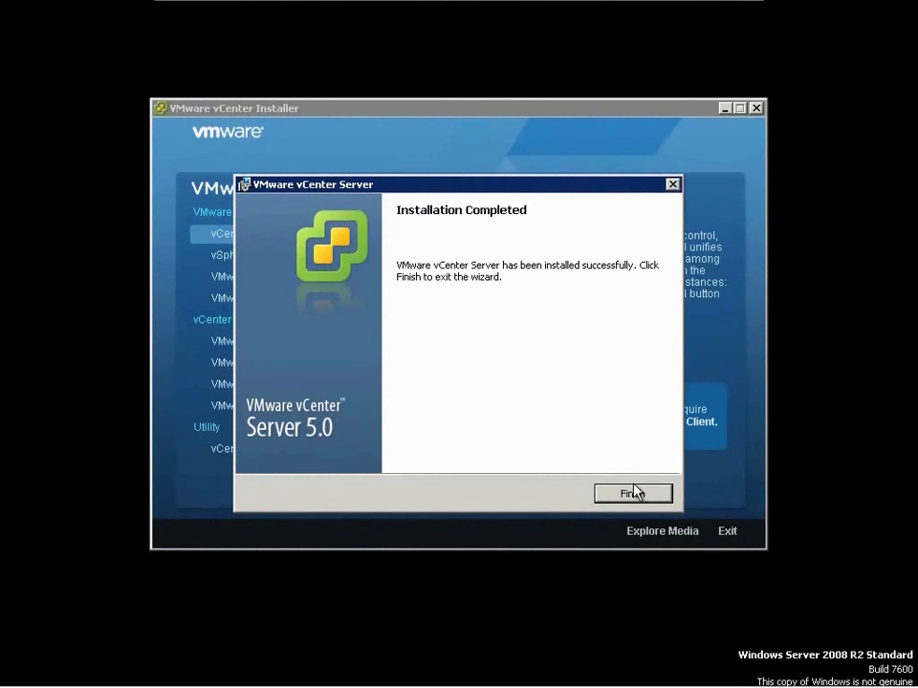
{"action": "left_click", "coordinate": [662, 498]}
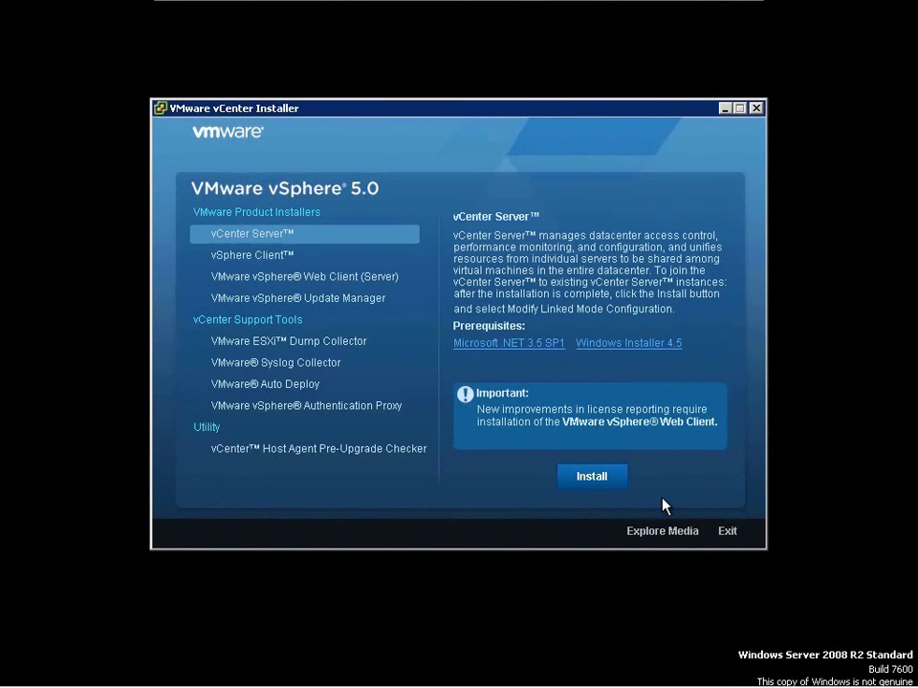
- Launch the vSphere Client installer with English (United States) as the setup language
{"action": "left_click", "coordinate": [347, 260]}
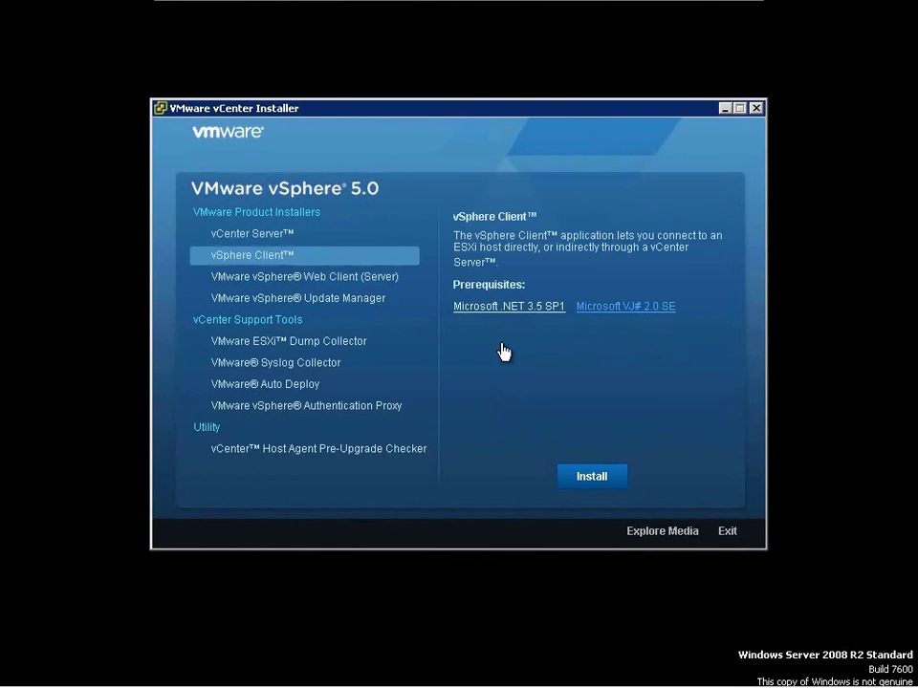
{"action": "left_click", "coordinate": [592, 476]}
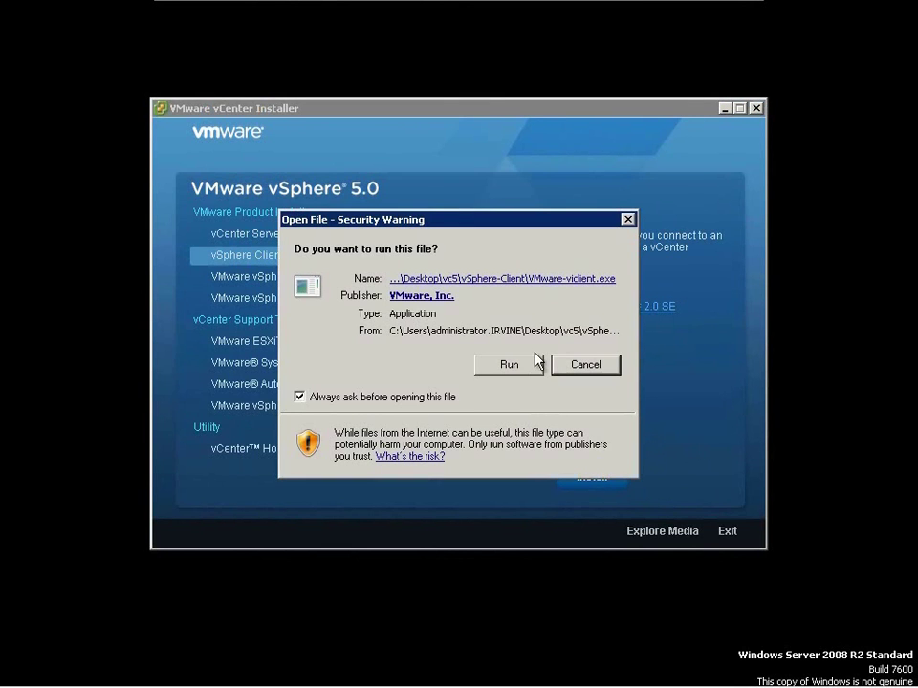
{"action": "left_click", "coordinate": [536, 373]}
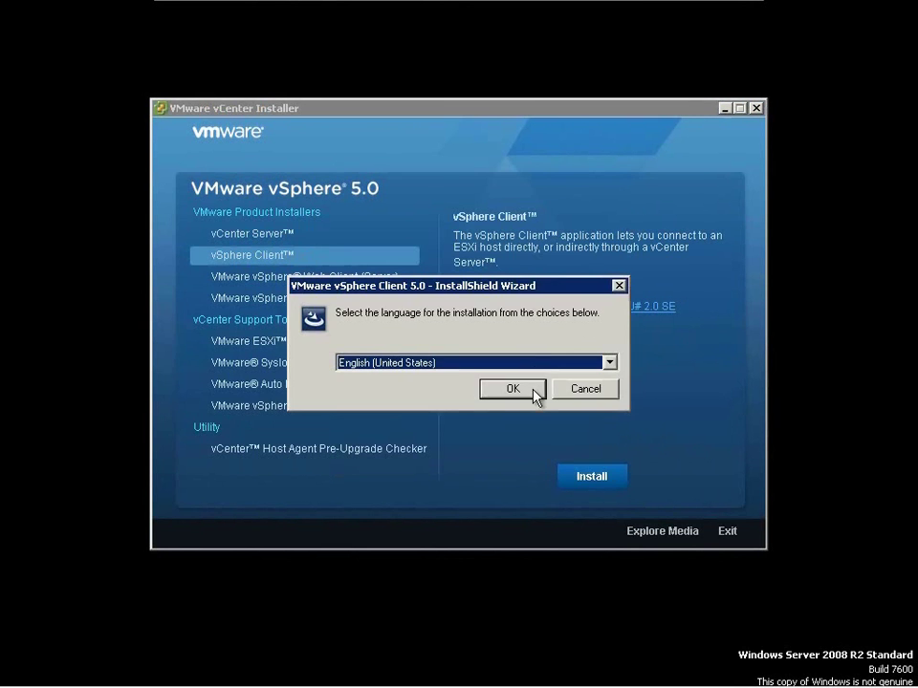
{"action": "left_click", "coordinate": [535, 391]}
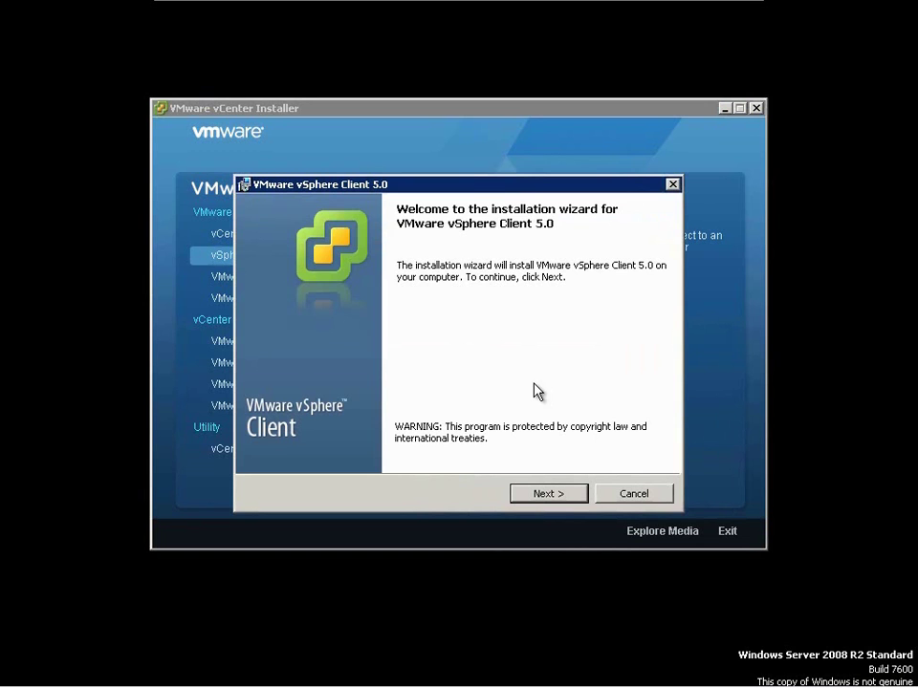
- Accept the license, set organization Windows User, keep the default folder and install vSphere Client
{"action": "left_click", "coordinate": [557, 492]}
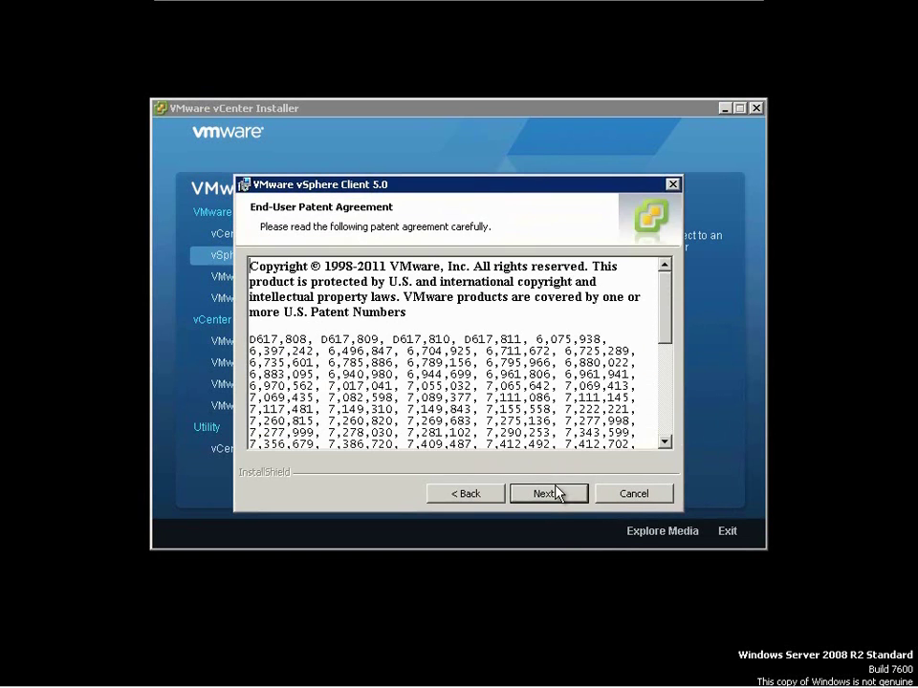
{"action": "left_click", "coordinate": [545, 493]}
{"action": "left_click", "coordinate": [444, 430]}
{"action": "left_click", "coordinate": [543, 495]}
{"action": "double_click", "coordinate": [532, 277]}
{"action": "key", "text": "ctrl+c"}
{"action": "key", "text": "Tab"}
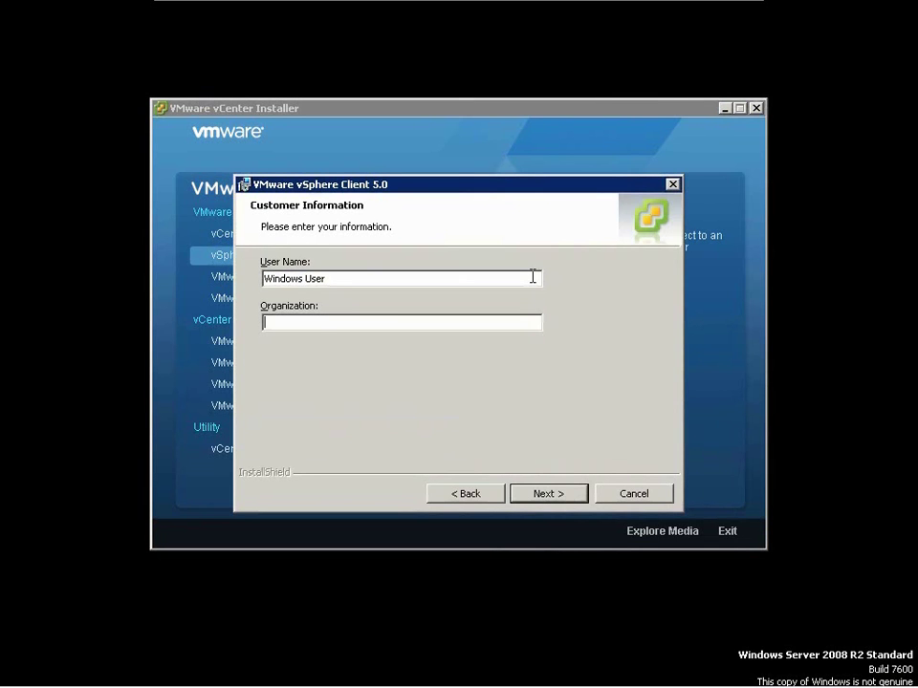
{"action": "key", "text": "ctrl+v"}
{"action": "key", "text": "Return"}
{"action": "key", "text": "Return"}
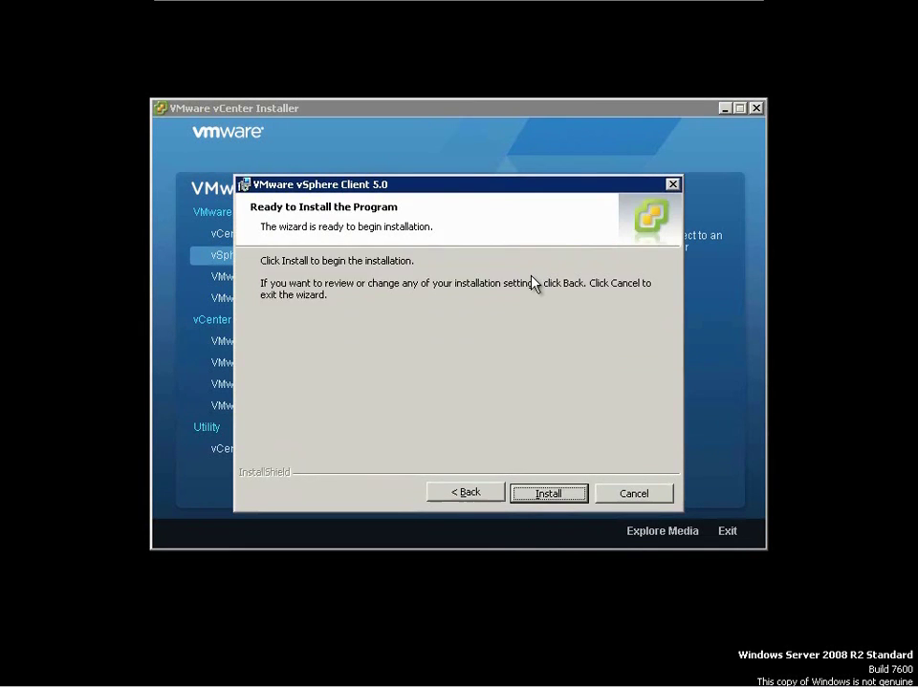
{"action": "key", "text": "Return"}
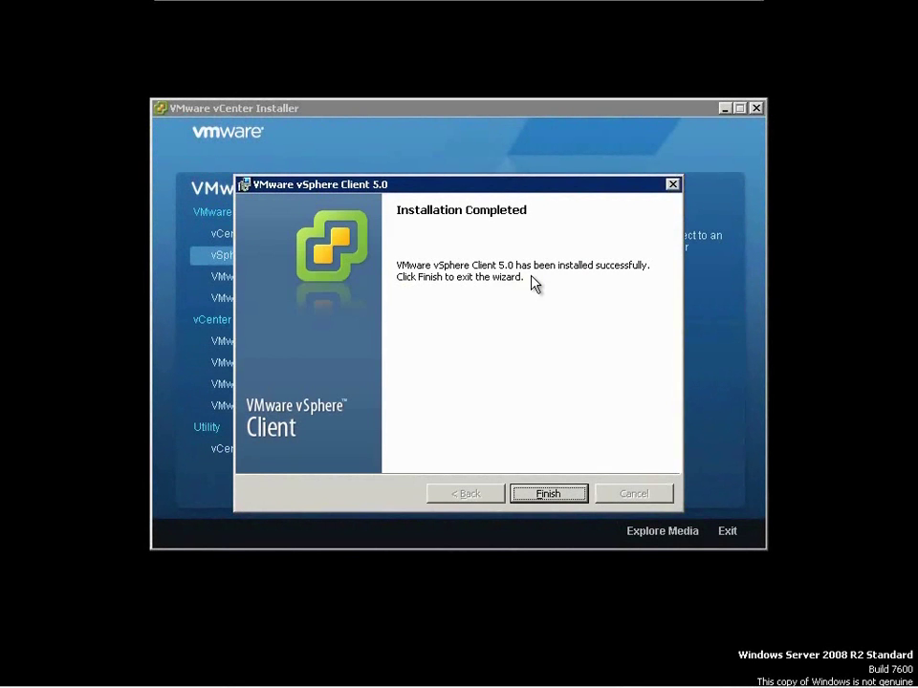
{"action": "left_click", "coordinate": [535, 499]}
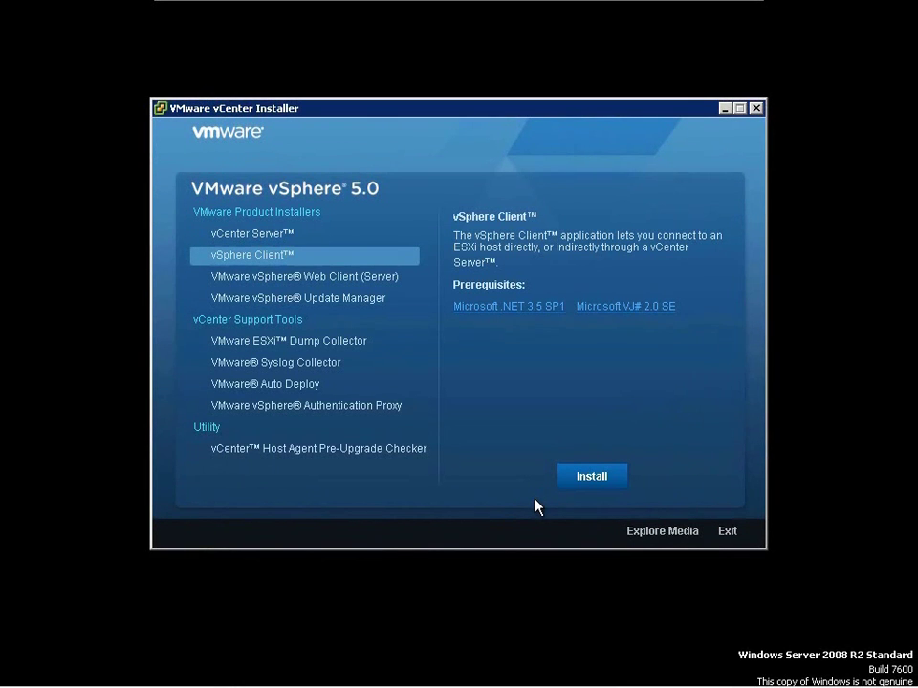
- Launch the vSphere Auto Deploy installer and confirm the setup language
{"action": "left_click", "coordinate": [333, 386]}
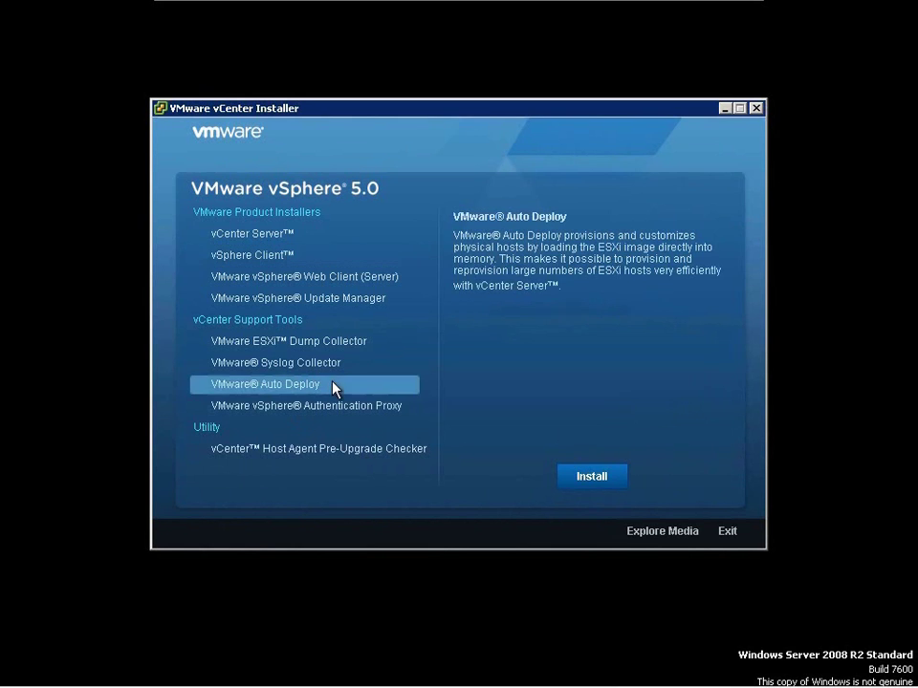
{"action": "left_click", "coordinate": [591, 477]}
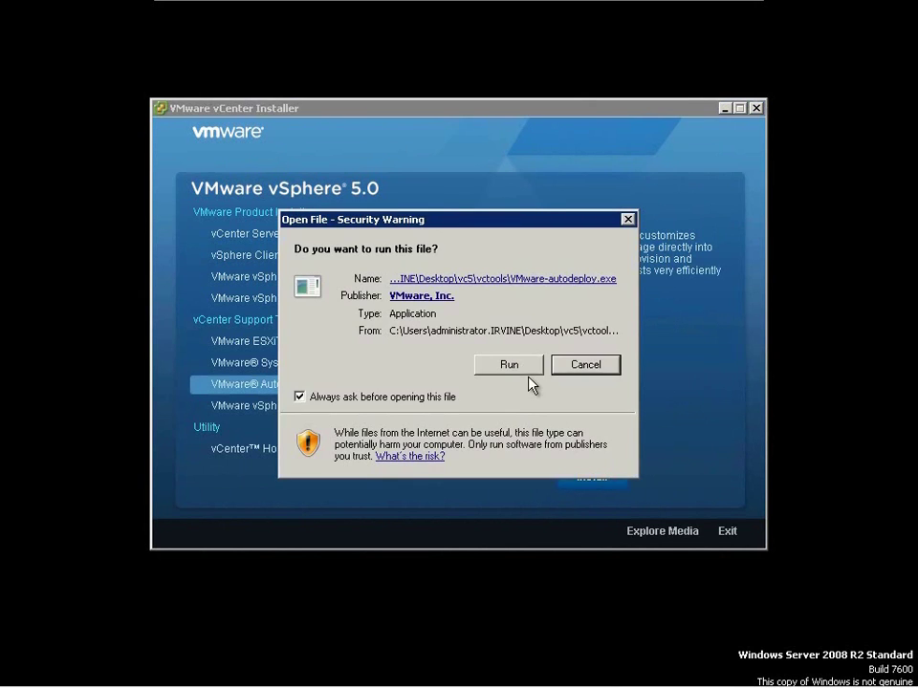
{"action": "left_click", "coordinate": [524, 368]}
{"action": "left_click", "coordinate": [444, 396]}
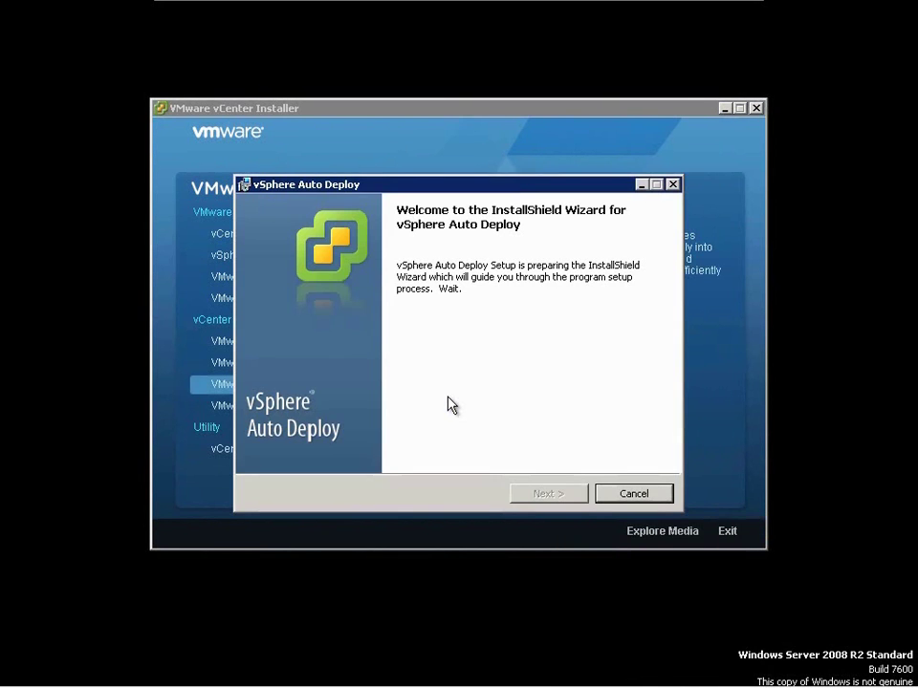
- Accept the Auto Deploy license and change the repository maximum size from 2 to 5 GB
{"action": "left_click", "coordinate": [576, 500]}
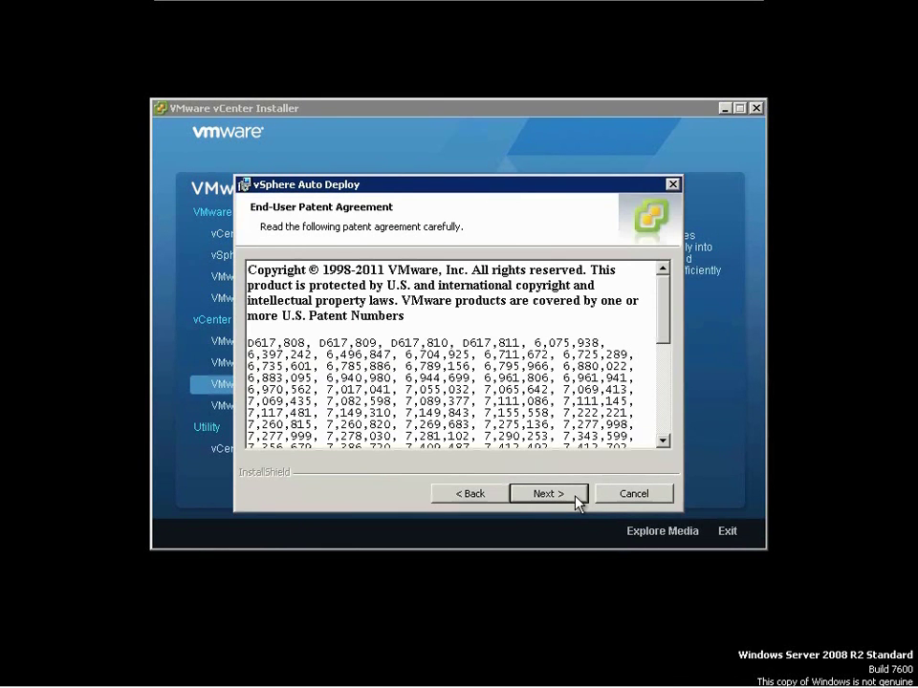
{"action": "left_click", "coordinate": [576, 498]}
{"action": "left_click", "coordinate": [402, 429]}
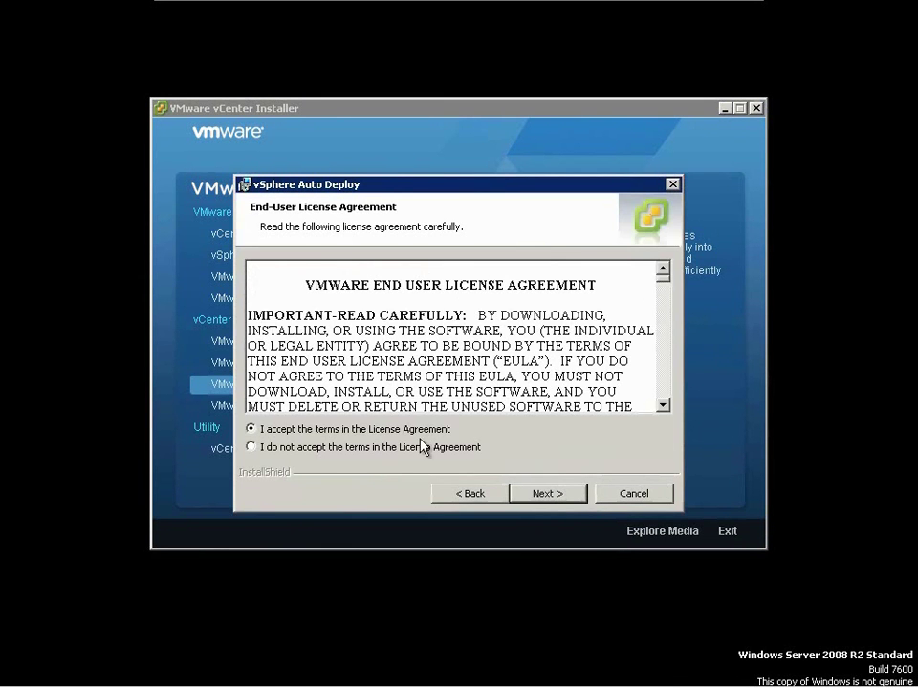
{"action": "left_click", "coordinate": [544, 495]}
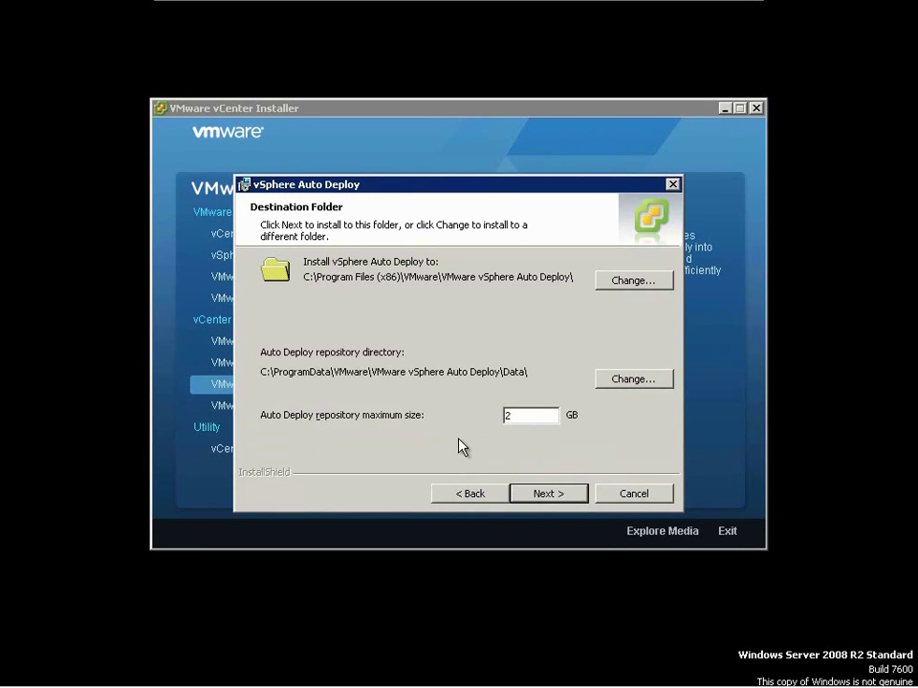
{"action": "left_click", "coordinate": [522, 417]}
{"action": "key", "text": "BackSpace"}
{"action": "type", "text": "5"}
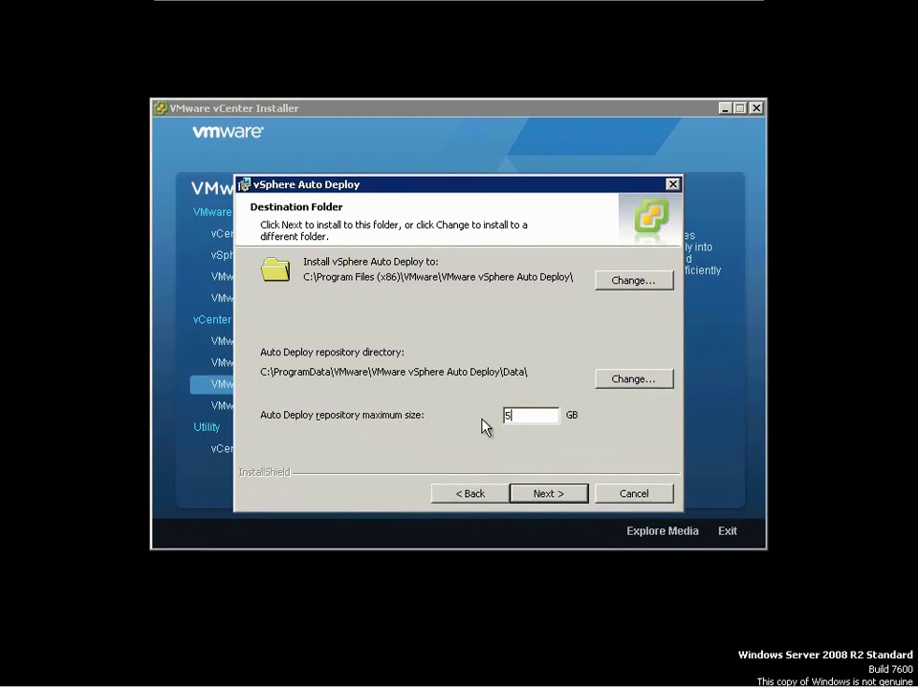
- Point Auto Deploy at vCenter vcenter50.irvine.local with user administrator and the account password
{"action": "left_click", "coordinate": [548, 494]}
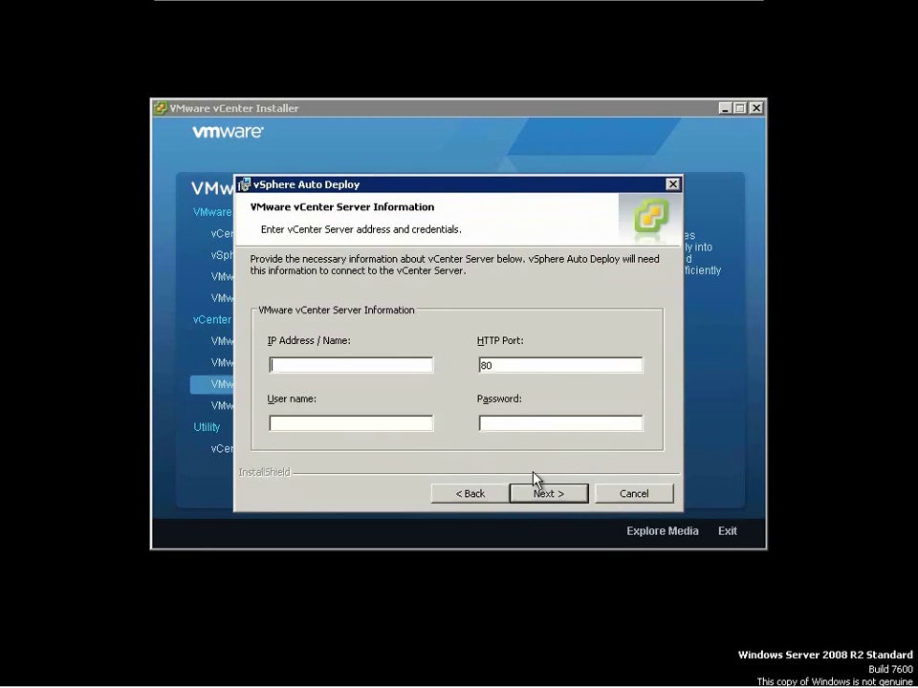
{"action": "type", "text": "vcenter50.irvine.local"}
{"action": "key", "text": "Tab"}
{"action": "key", "text": "Tab"}
{"action": "type", "text": "adm"}
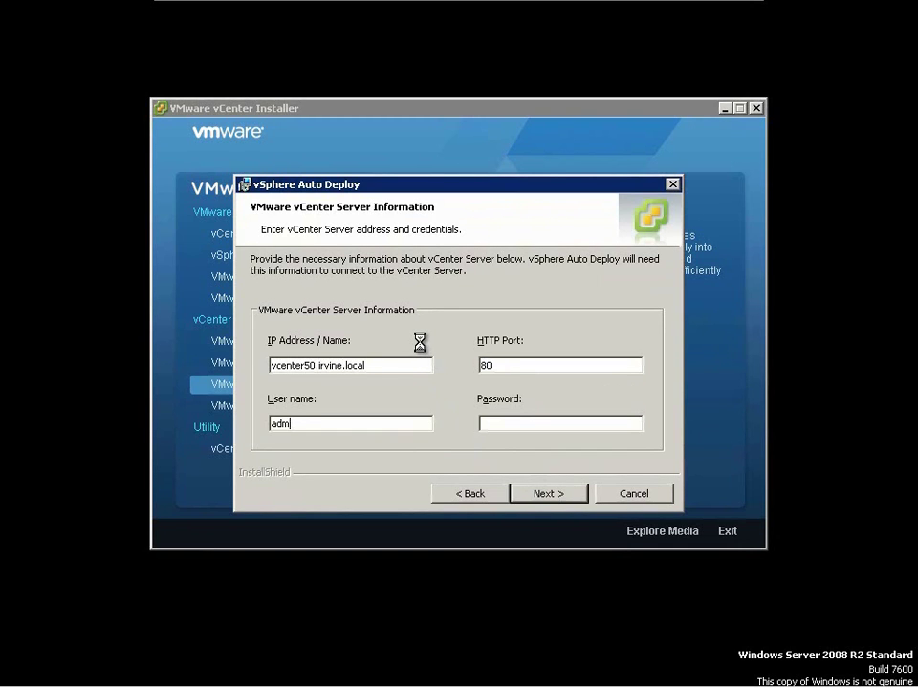
{"action": "type", "text": "inistrator"}
{"action": "key", "text": "Tab"}
{"action": "type", "text": "•••••••••"}
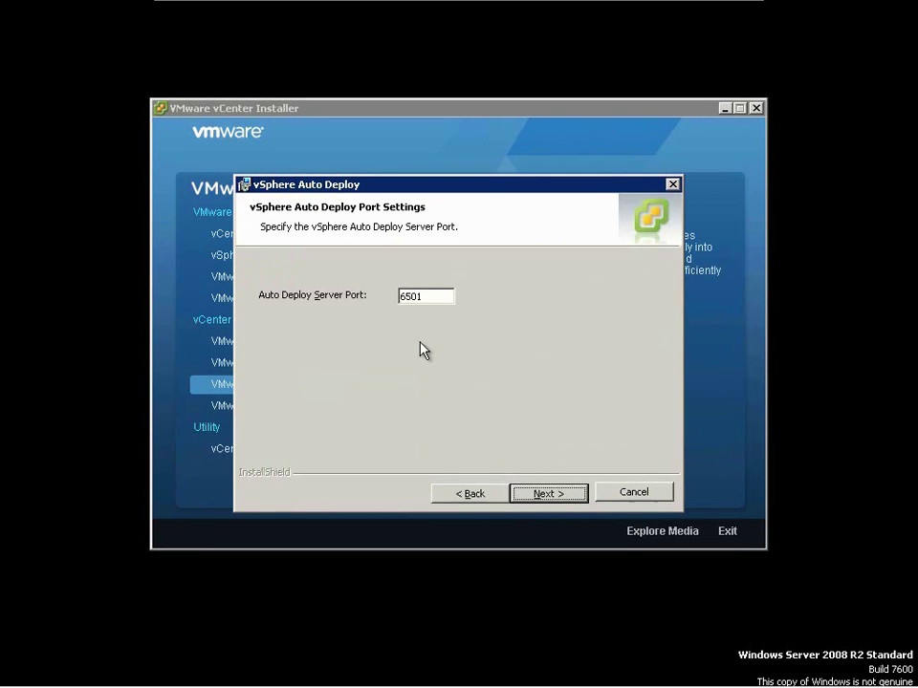
- Keep port 6501 and identification 10.25.127.200, then install Auto Deploy and finish
{"action": "left_click", "coordinate": [562, 494]}
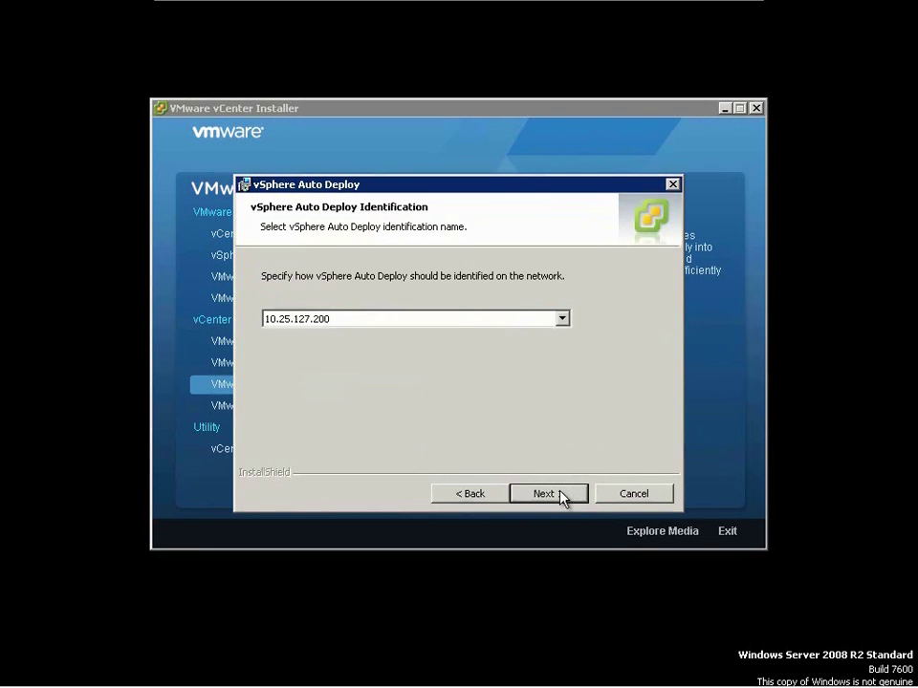
{"action": "left_click", "coordinate": [562, 319]}
{"action": "left_click", "coordinate": [560, 334]}
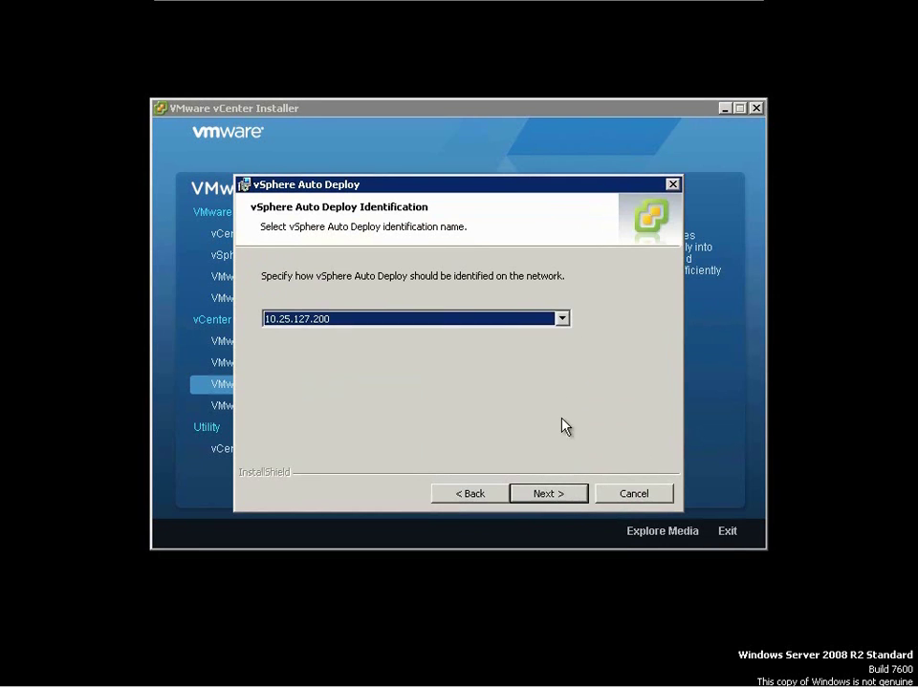
{"action": "left_click", "coordinate": [562, 499]}
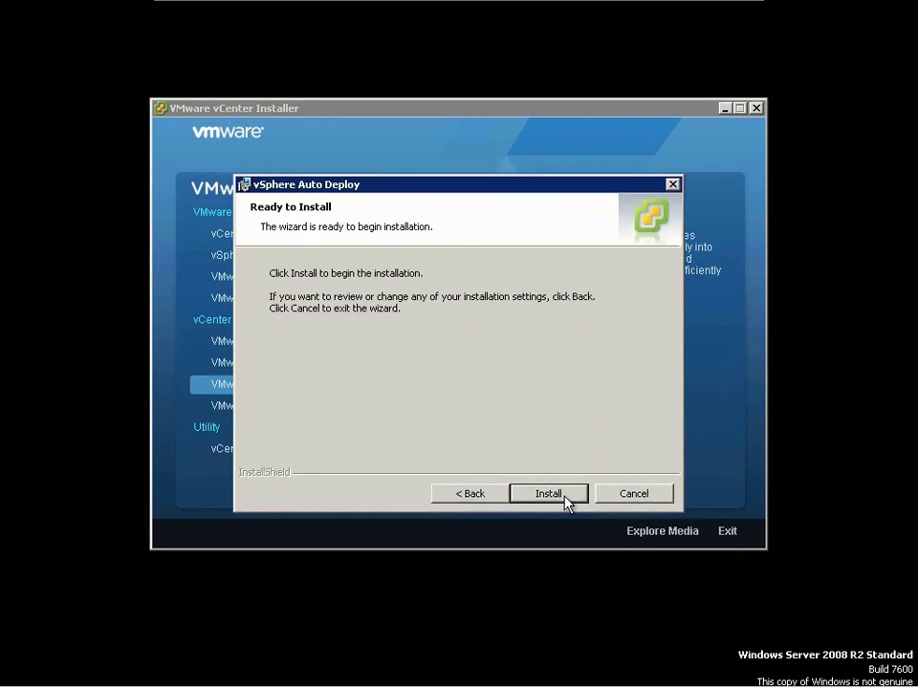
{"action": "left_click", "coordinate": [564, 495]}
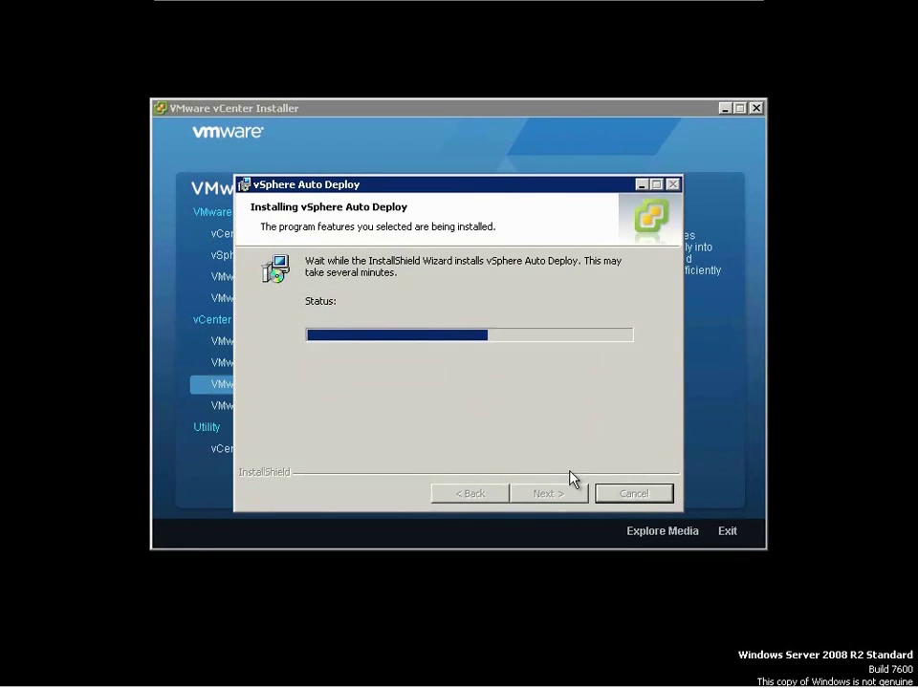
{"action": "left_click", "coordinate": [563, 493]}
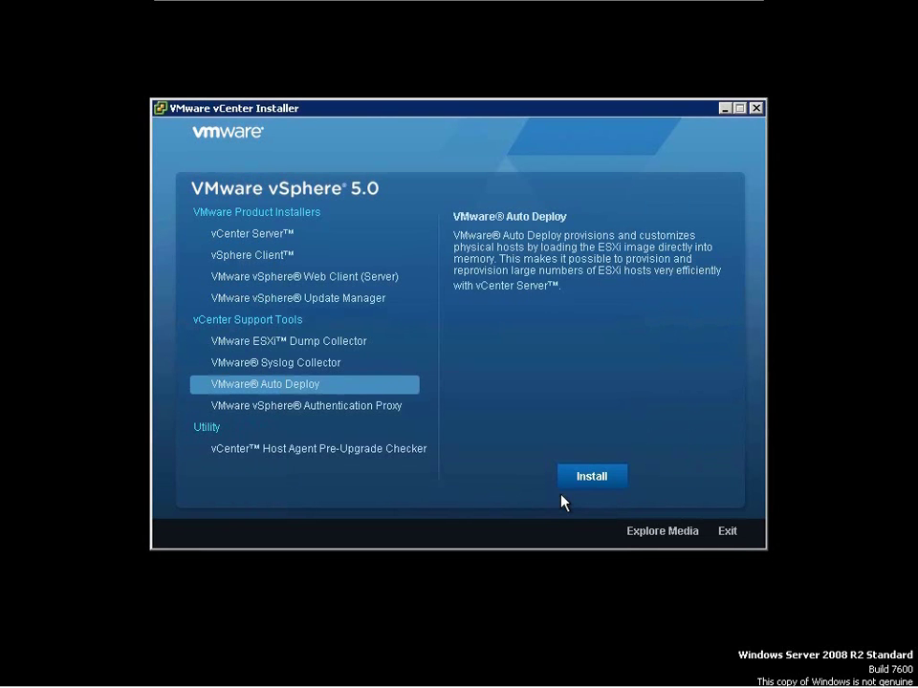
- Exit the installer and start VMware vSphere Client from the Start menu's VMware group
{"action": "left_click", "coordinate": [726, 531]}
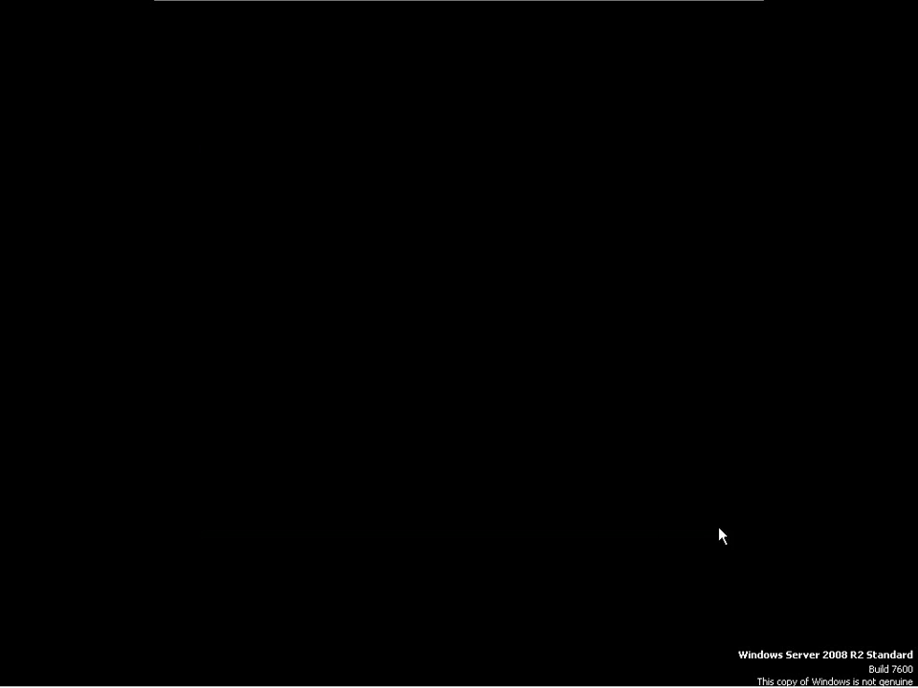
{"action": "left_click", "coordinate": [26, 674]}
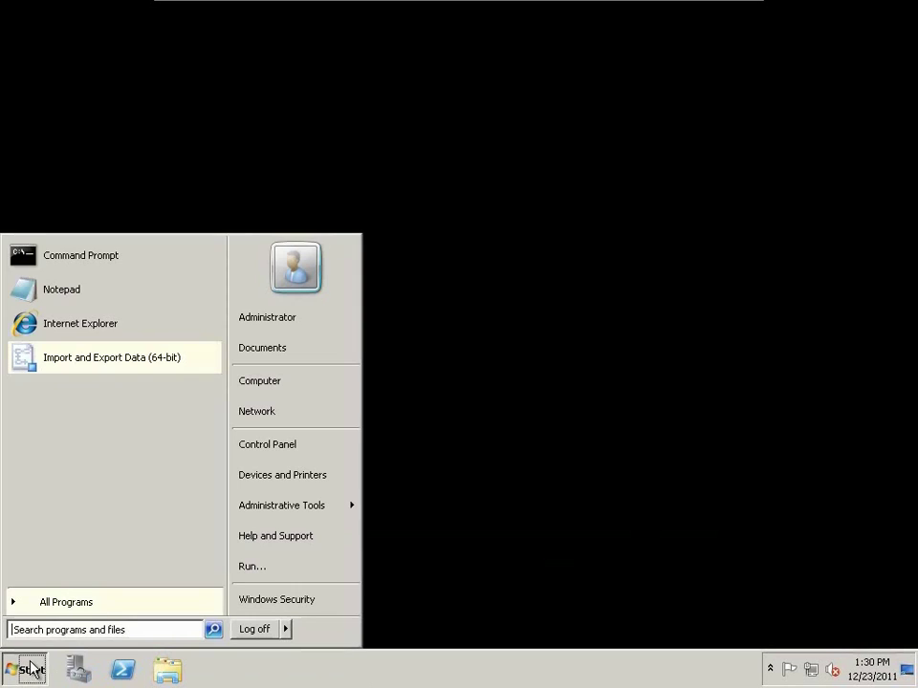
{"action": "left_click", "coordinate": [54, 601]}
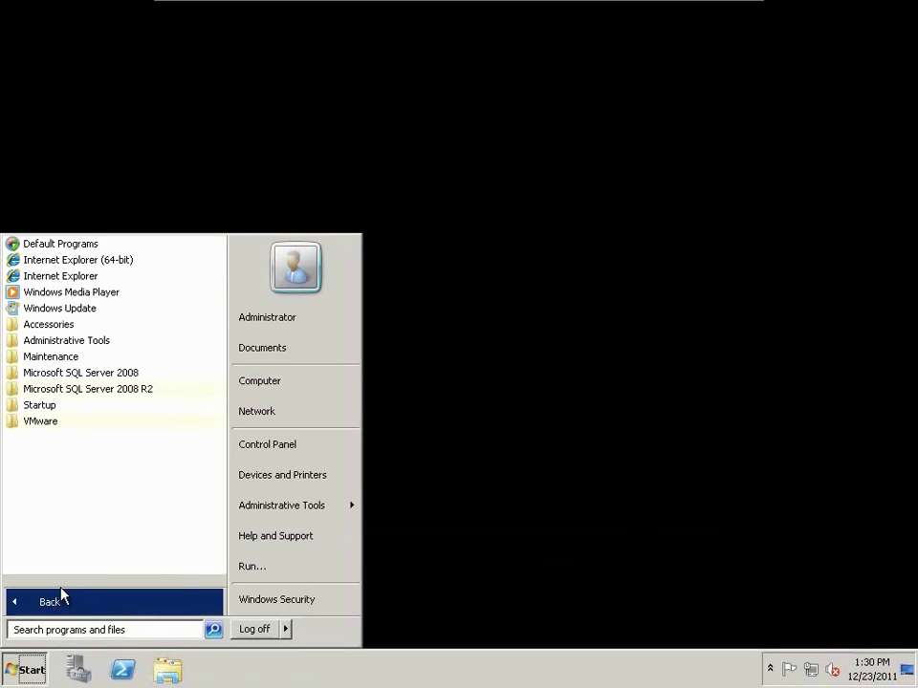
{"action": "left_click", "coordinate": [40, 420]}
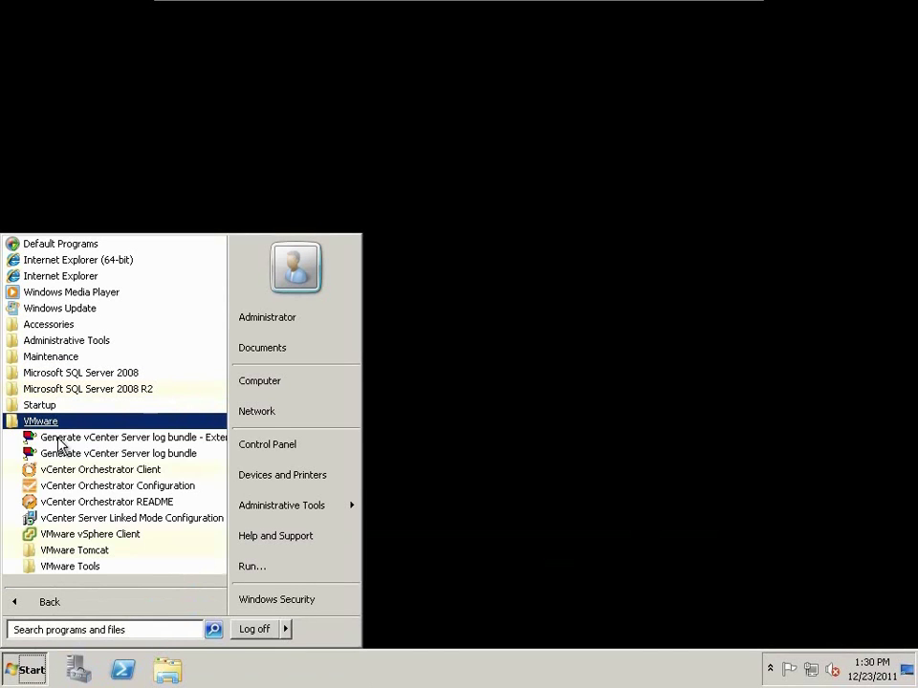
{"action": "left_click", "coordinate": [82, 536]}
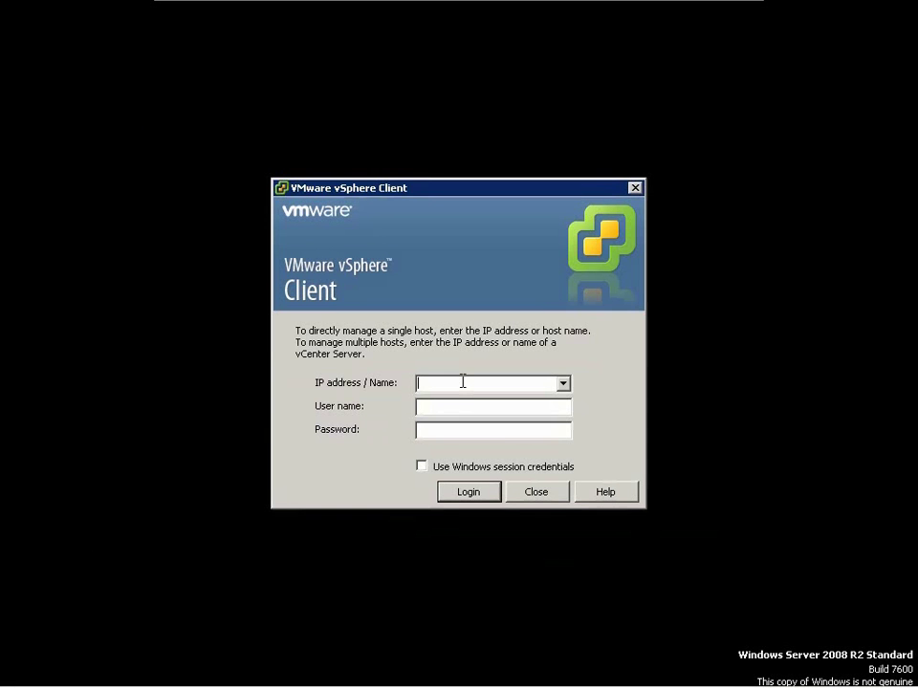
- Log in to vcenter50 using Windows session credentials
{"action": "type", "text": "vcenter50"}
{"action": "key", "text": "Tab"}
{"action": "key", "text": "alt+w"}
{"action": "key", "text": "Return"}
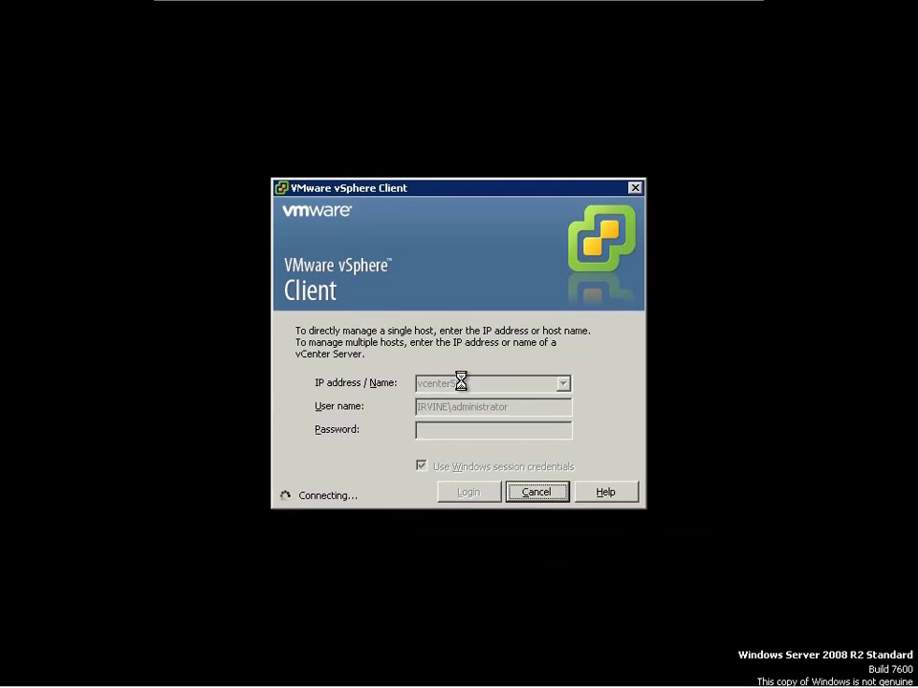
{"action": "key", "text": "Return"}
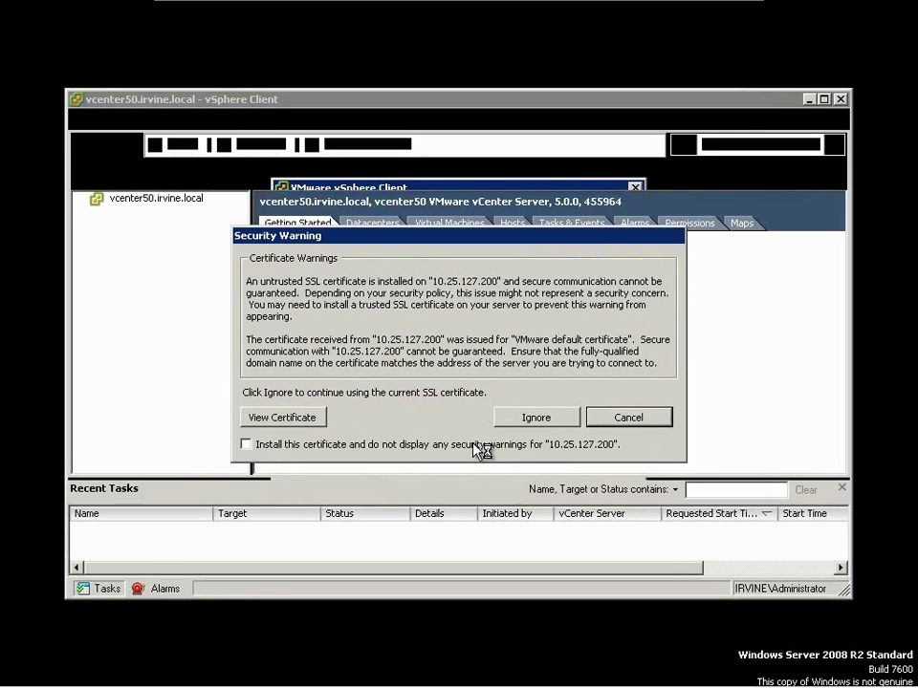
- Trust the server certificate, dismiss the evaluation notice and maximize the client window
{"action": "left_click", "coordinate": [522, 440]}
{"action": "left_click", "coordinate": [577, 431]}
{"action": "left_click", "coordinate": [537, 418]}
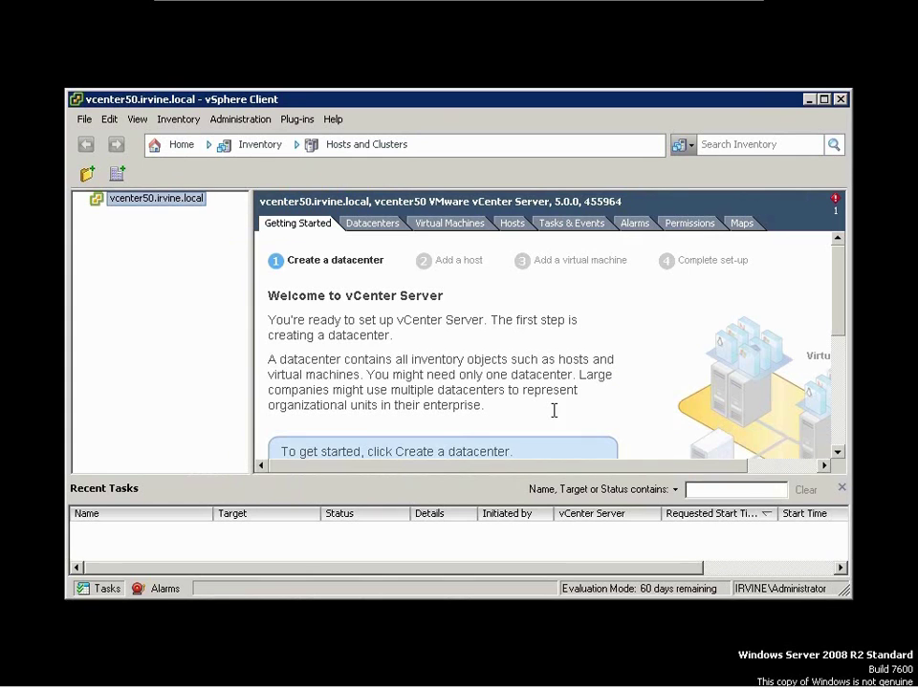
{"action": "double_click", "coordinate": [299, 105]}
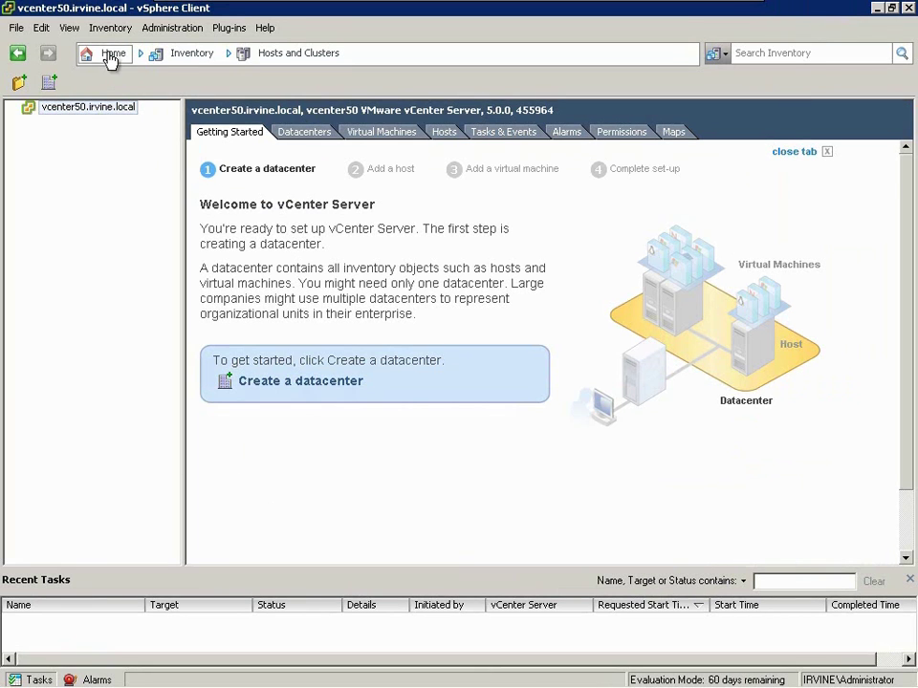
- Check vCenter Service Status for vSphere AutoDeploy, review Auto Deploy settings, and return Home
{"action": "left_click", "coordinate": [109, 54]}
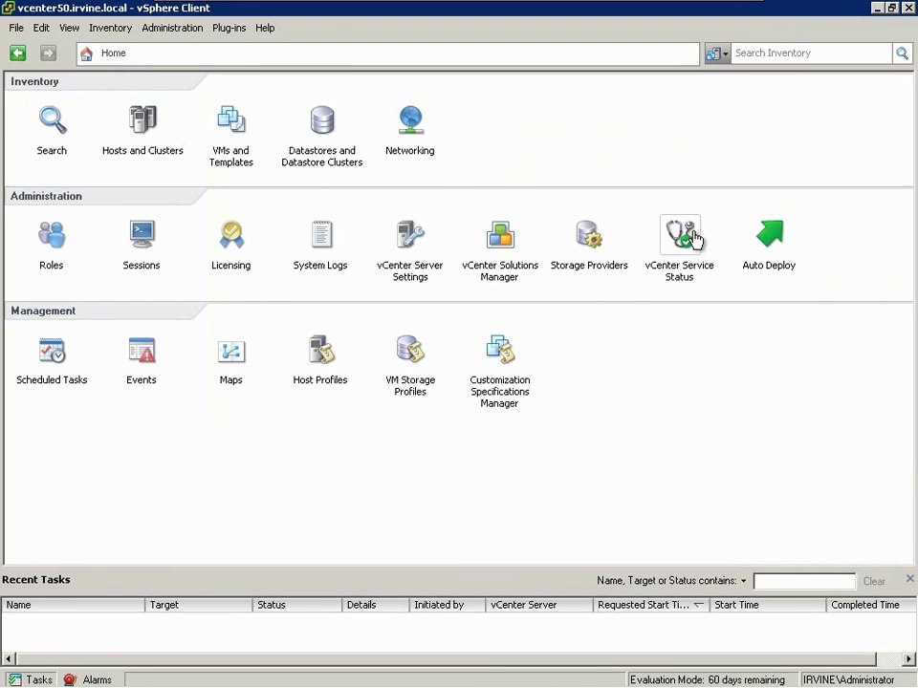
{"action": "left_click", "coordinate": [680, 239]}
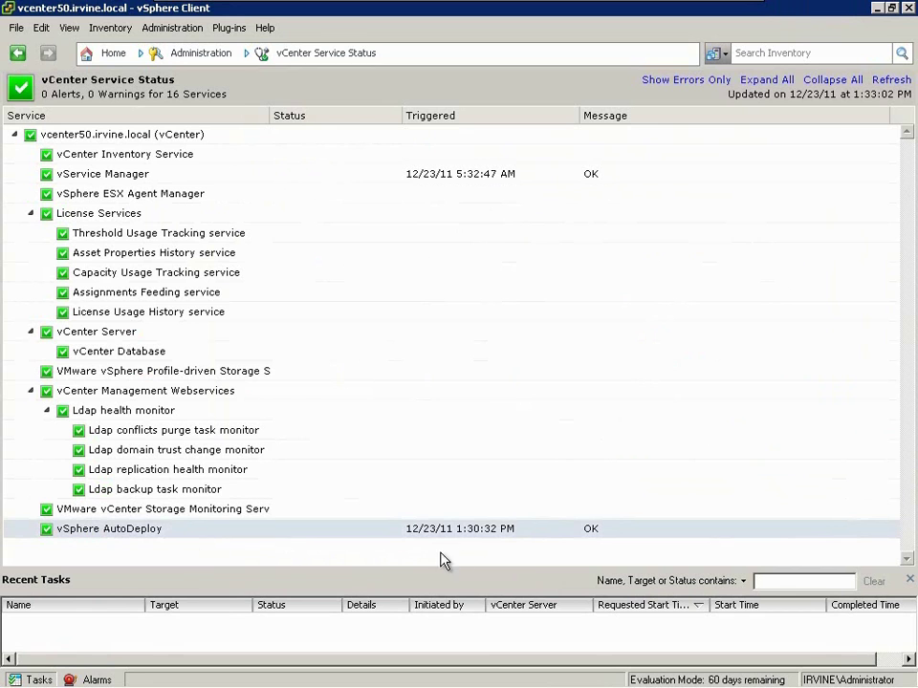
{"action": "left_click", "coordinate": [100, 51]}
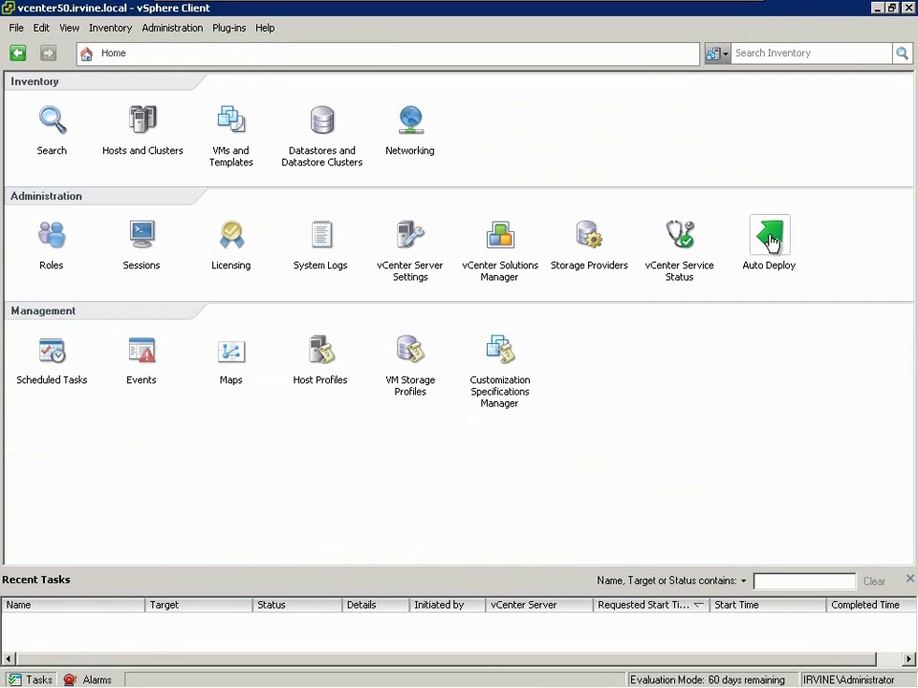
{"action": "left_click", "coordinate": [771, 244]}
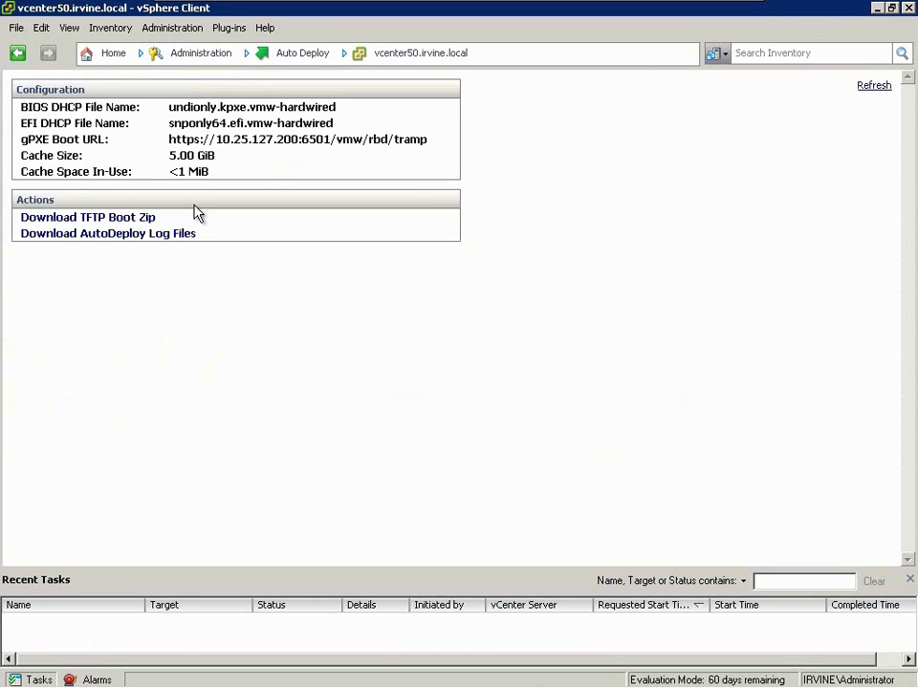
{"action": "left_click", "coordinate": [117, 55]}
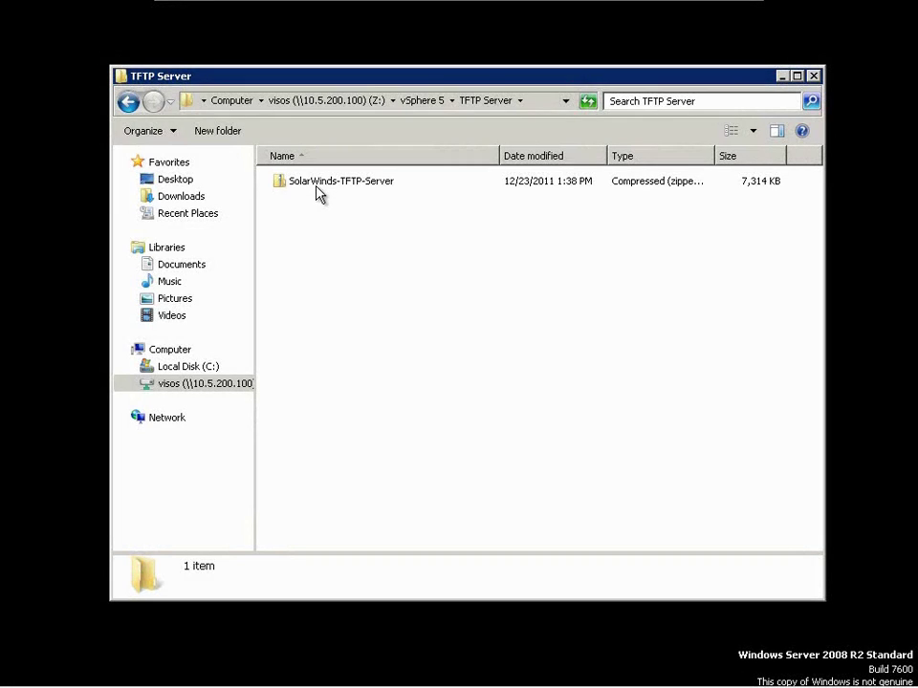
- Extract the SolarWinds-TFTP-Server zip to its suggested folder and run SolarWindsTftpServer.exe
{"action": "double_click", "coordinate": [319, 185]}
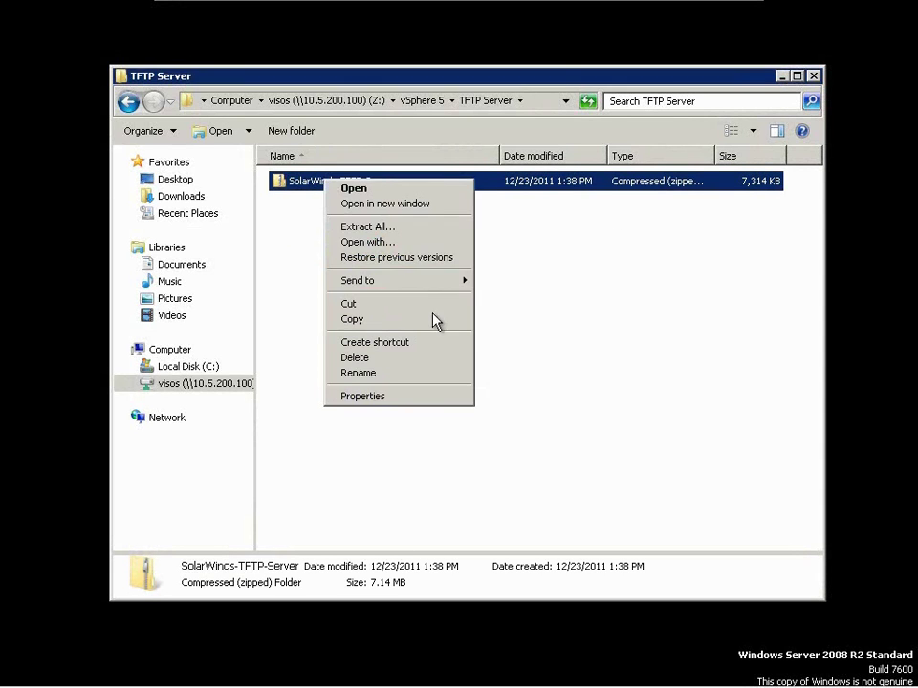
{"action": "left_click", "coordinate": [382, 225]}
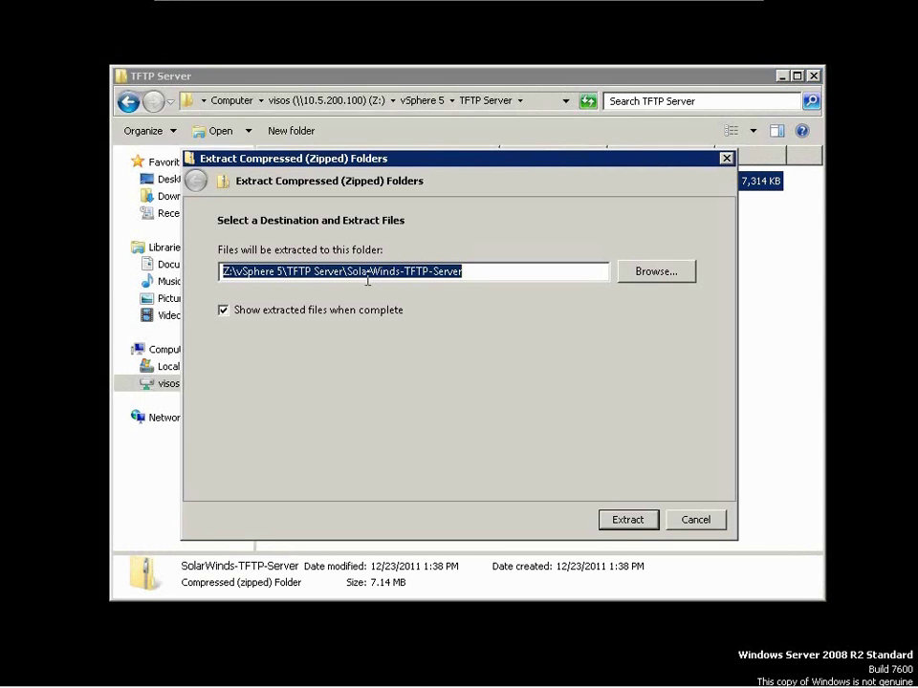
{"action": "left_click", "coordinate": [628, 520]}
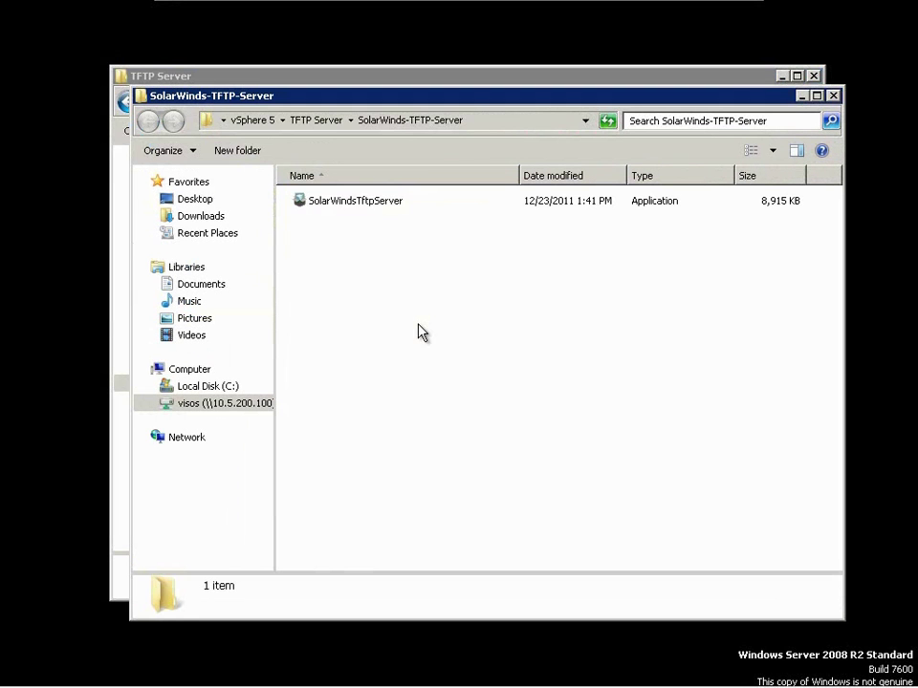
{"action": "right_click", "coordinate": [366, 213]}
{"action": "left_click", "coordinate": [372, 227]}
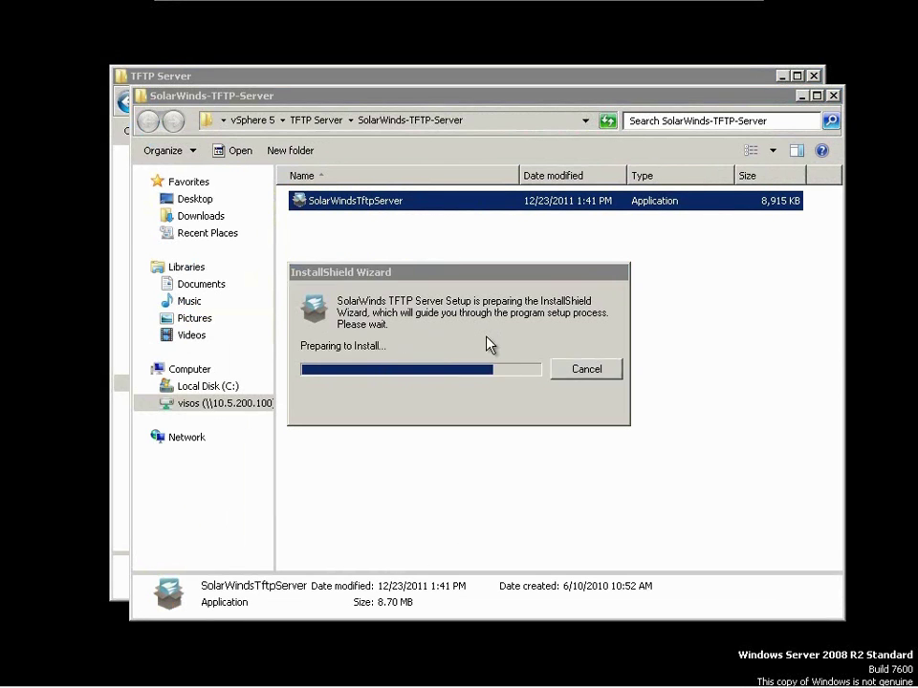
- Accept the SolarWinds licence, keep the default customer info and location, and install
{"action": "left_click", "coordinate": [562, 491]}
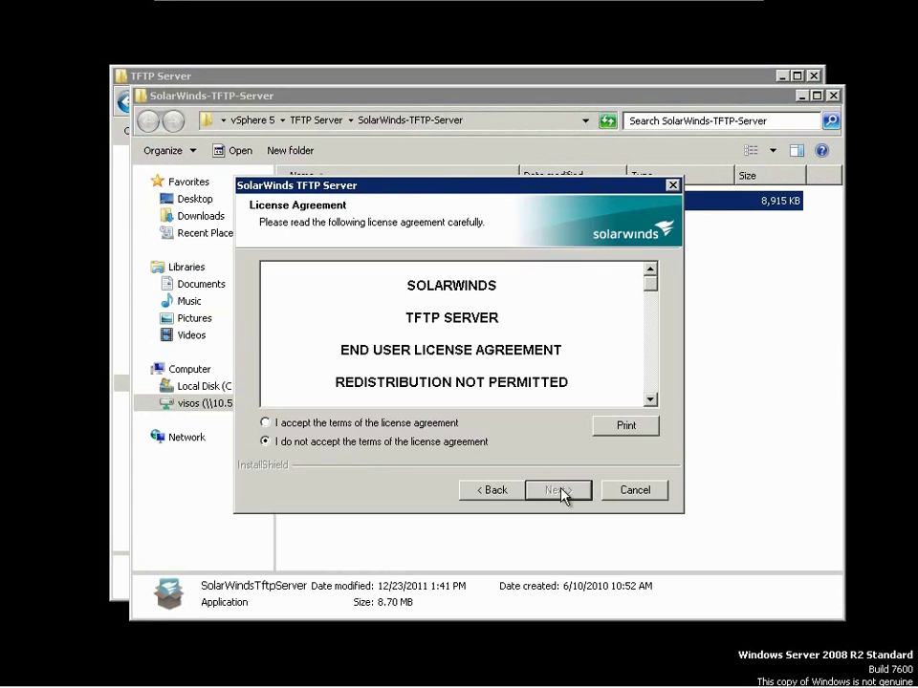
{"action": "key", "text": "Up"}
{"action": "left_click", "coordinate": [562, 493]}
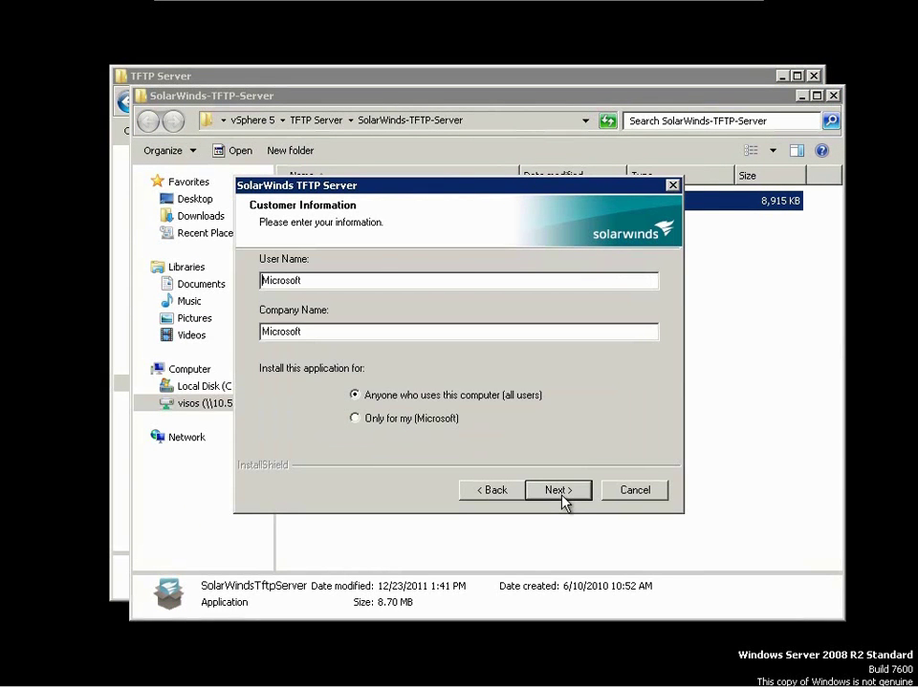
{"action": "left_click", "coordinate": [562, 495]}
{"action": "left_click", "coordinate": [562, 495]}
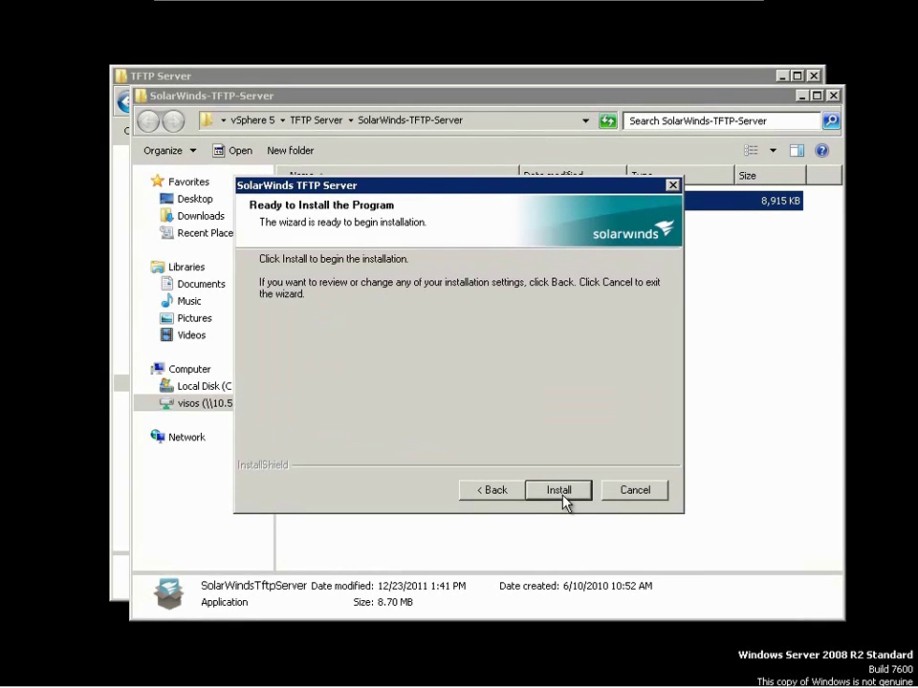
{"action": "left_click", "coordinate": [562, 497]}
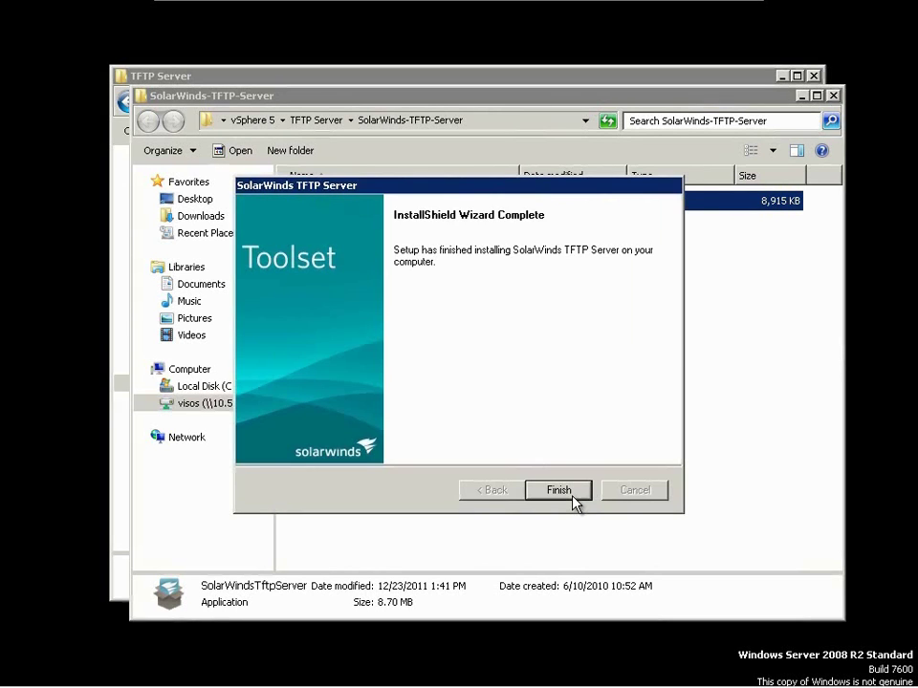
{"action": "left_click", "coordinate": [572, 495]}
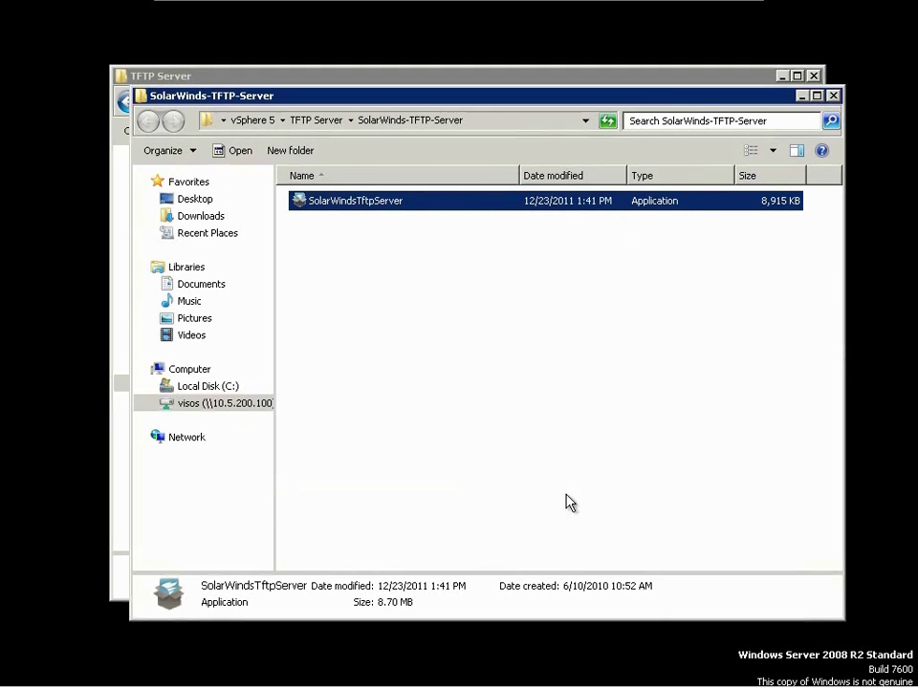
- Close the extracted-folder window, navigate to c:\ and create a new folder there
{"action": "left_click", "coordinate": [443, 256]}
{"action": "key", "text": "alt+F4"}
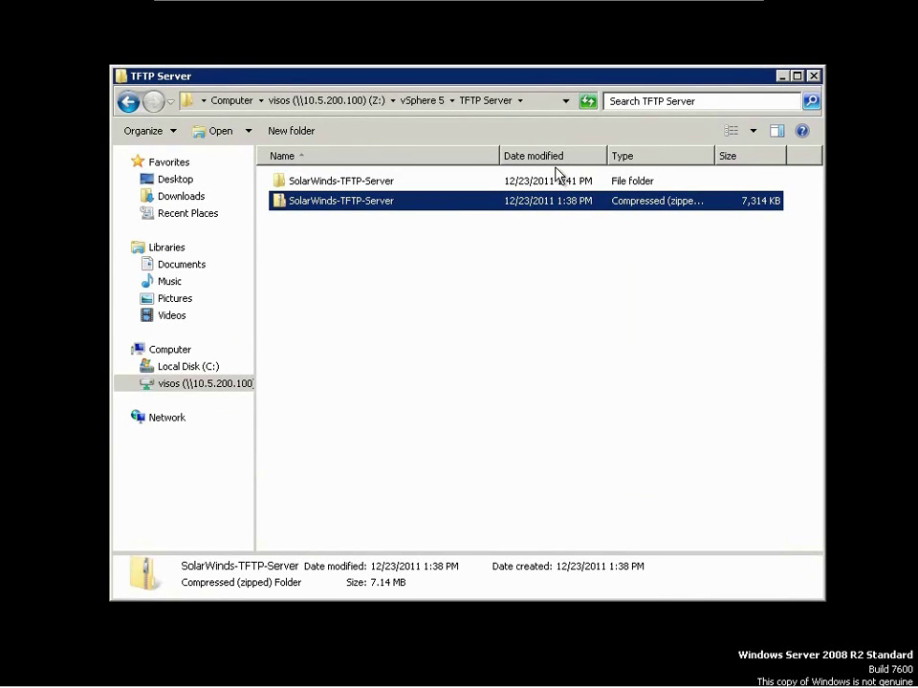
{"action": "left_click", "coordinate": [549, 100]}
{"action": "type", "text": "c:\\"}
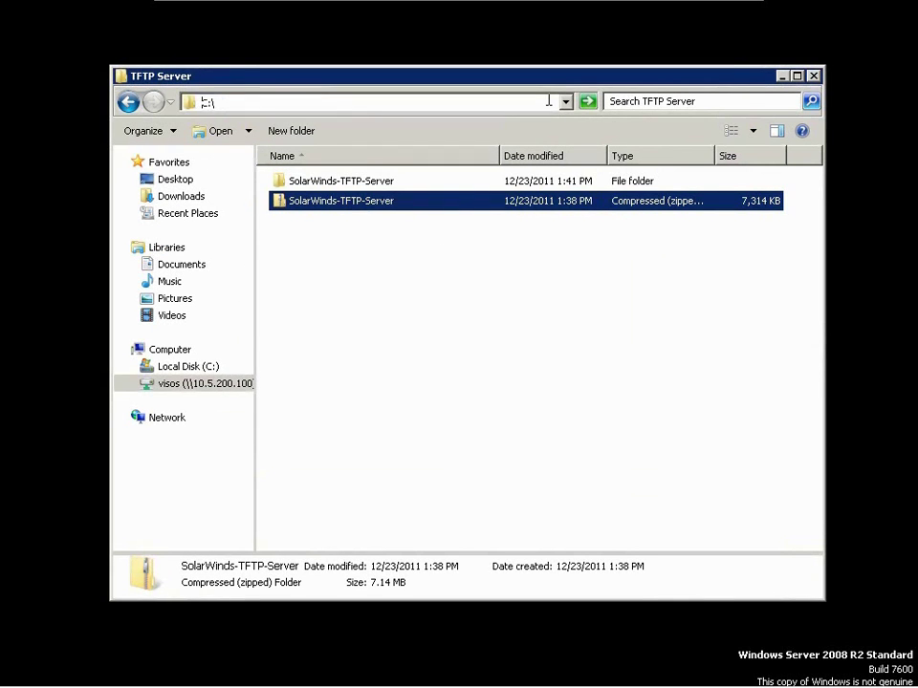
{"action": "key", "text": "Return"}
{"action": "right_click", "coordinate": [355, 348]}
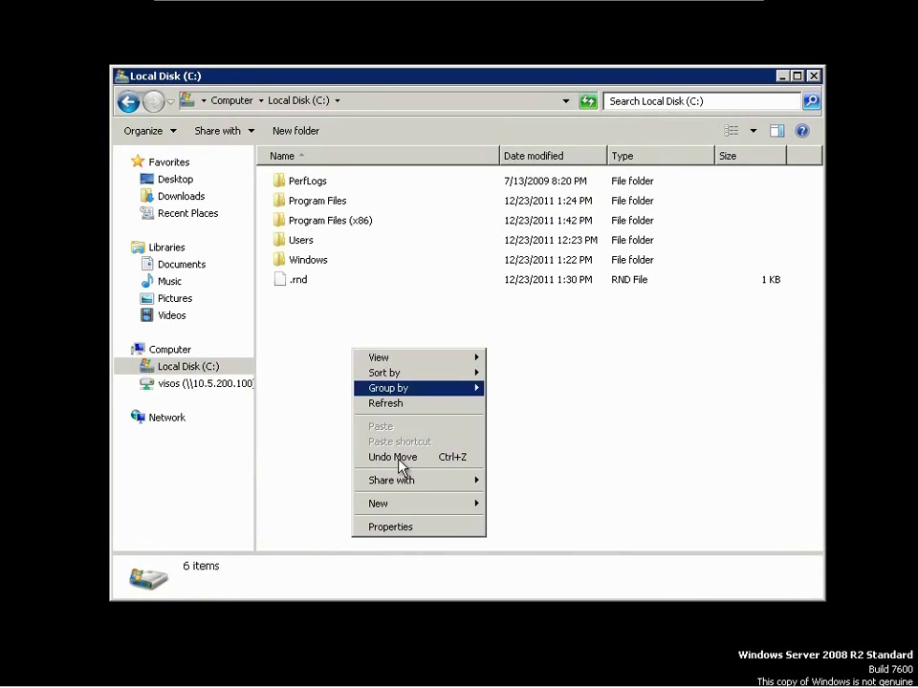
{"action": "mouse_move", "coordinate": [411, 503]}
{"action": "left_click", "coordinate": [507, 505]}
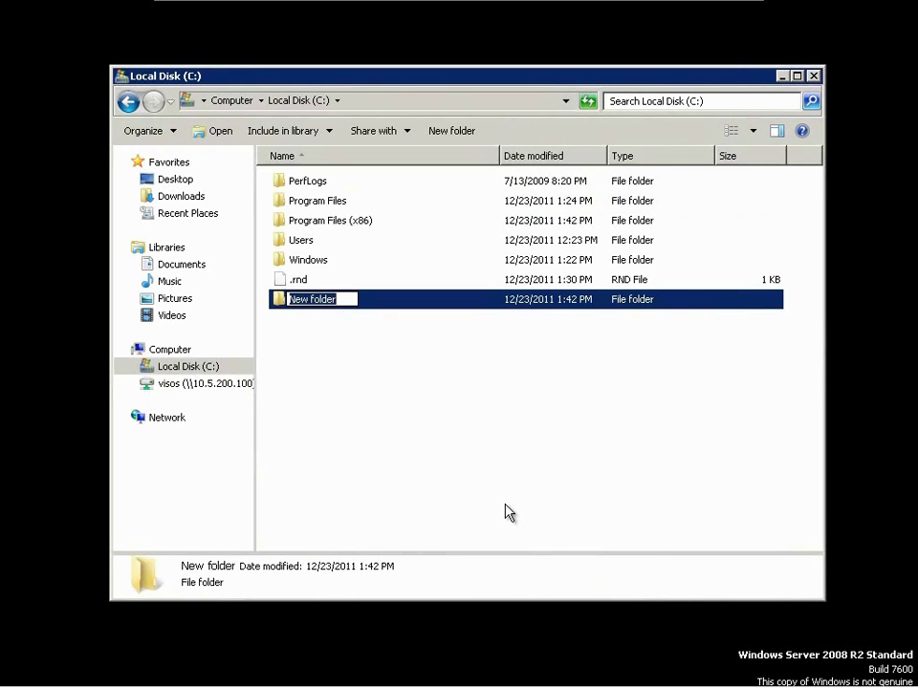
- Name the new folder TFTP and open the Auto Deploy configuration in vSphere Client
{"action": "type", "text": "TFTP"}
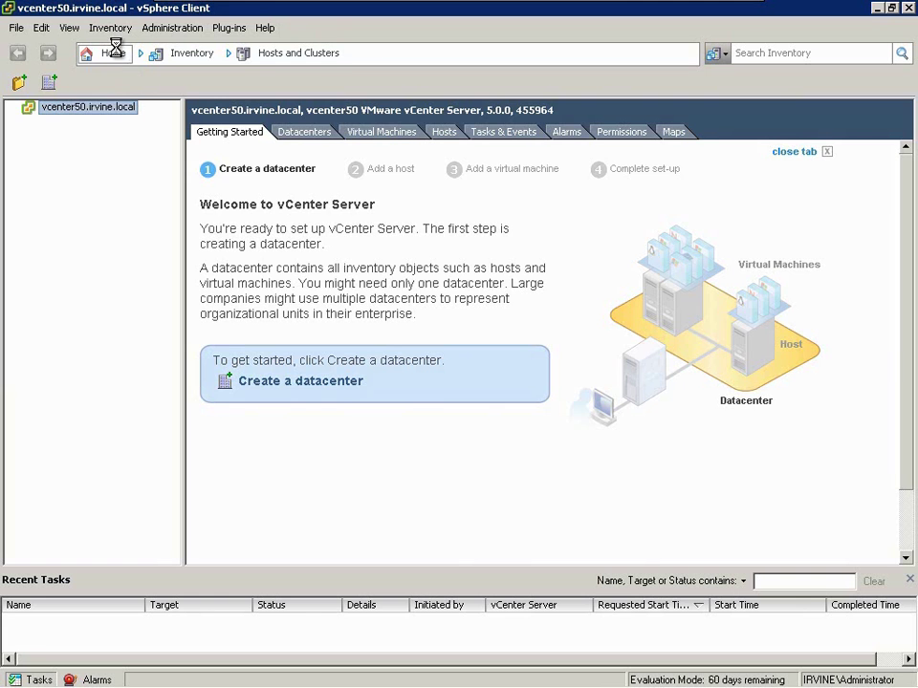
{"action": "left_click", "coordinate": [114, 52]}
{"action": "left_click", "coordinate": [681, 245]}
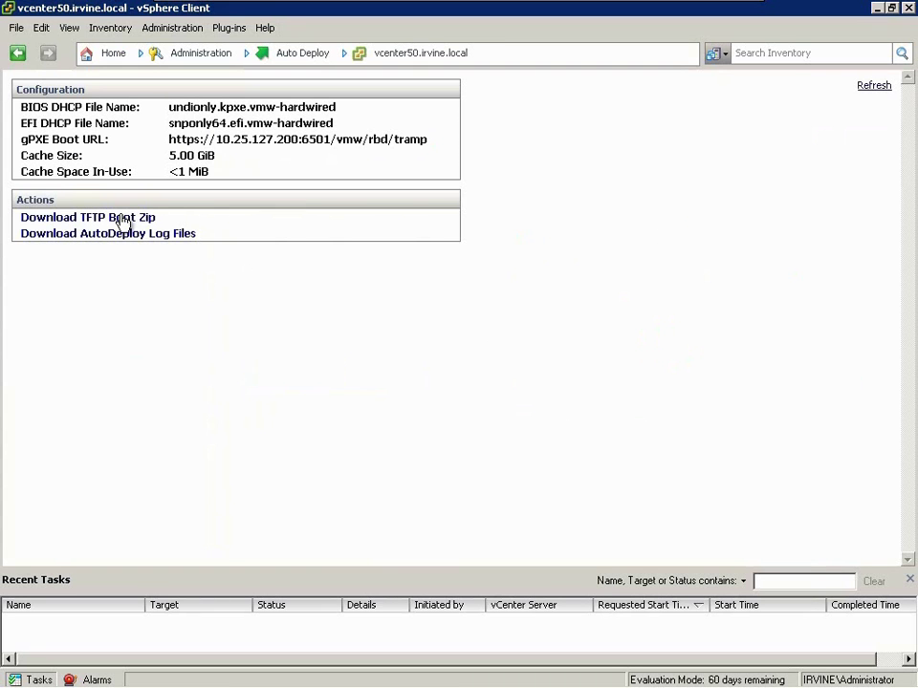
- Download the TFTP Boot Zip and save deploy-tftp.zip into C:\TFTP
{"action": "left_click", "coordinate": [140, 220]}
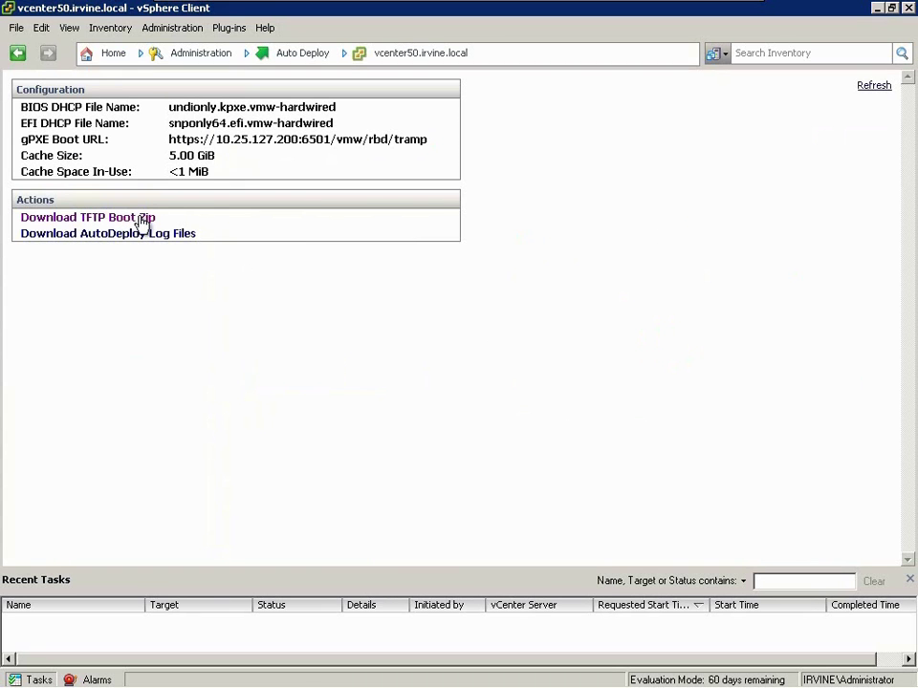
{"action": "left_click", "coordinate": [523, 372]}
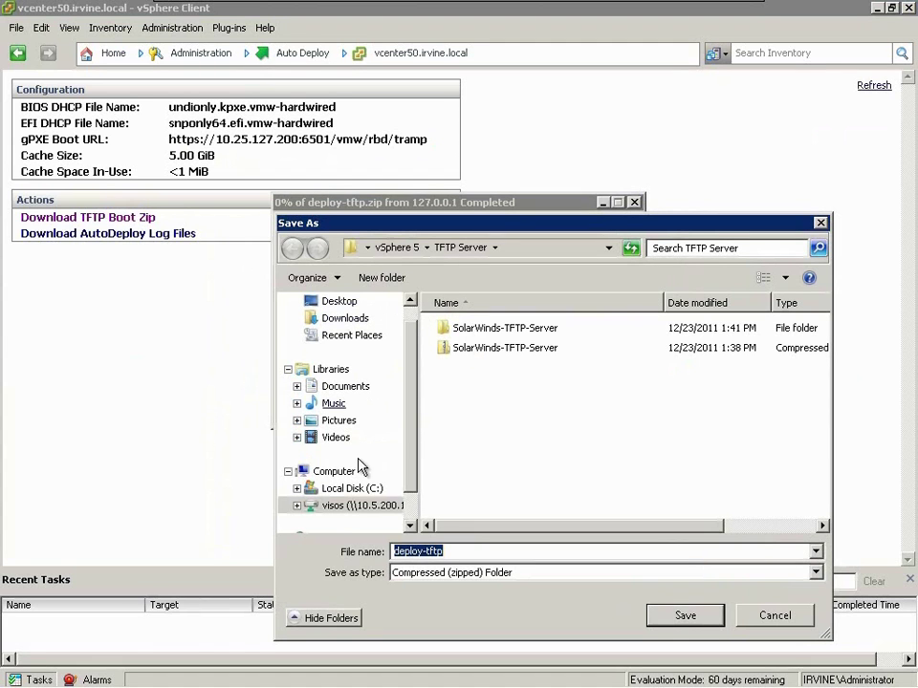
{"action": "left_click", "coordinate": [356, 488]}
{"action": "double_click", "coordinate": [516, 390]}
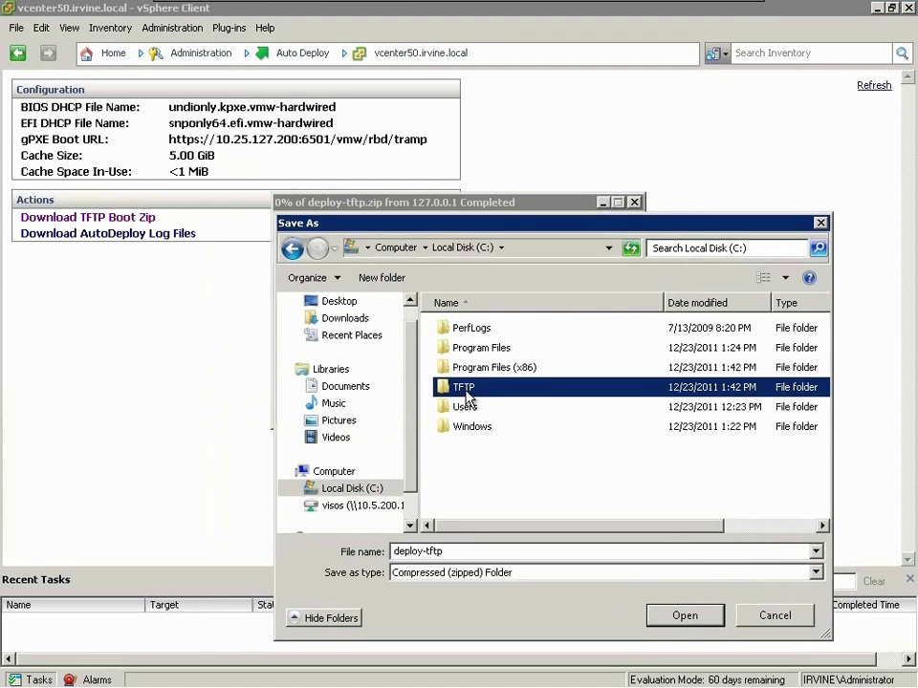
{"action": "left_click", "coordinate": [658, 617]}
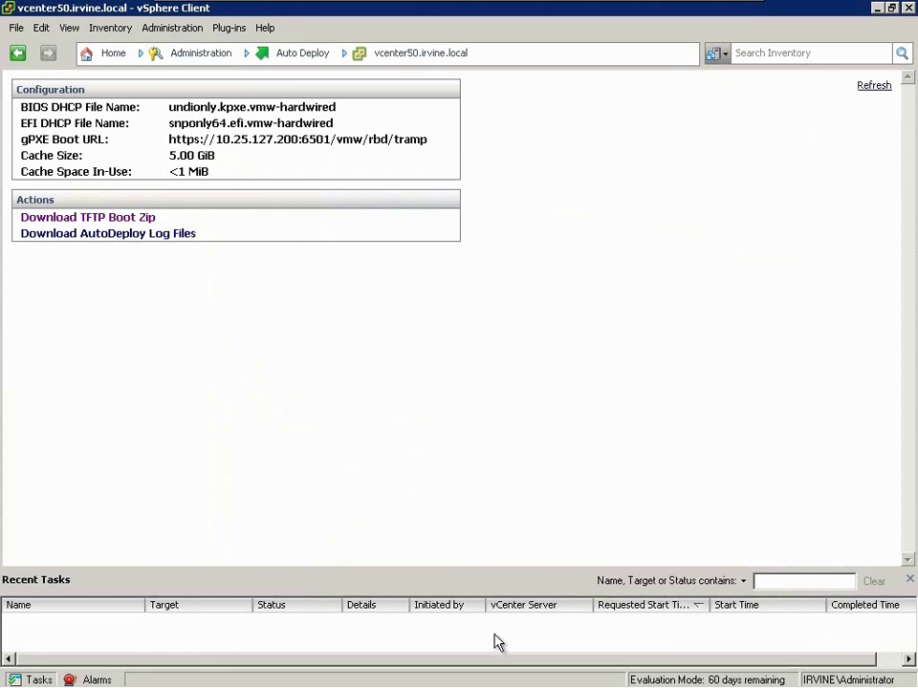
- Extract the deploy-tftp zip's boot files directly into C:\TFTP instead of a subfolder
{"action": "left_click", "coordinate": [168, 669]}
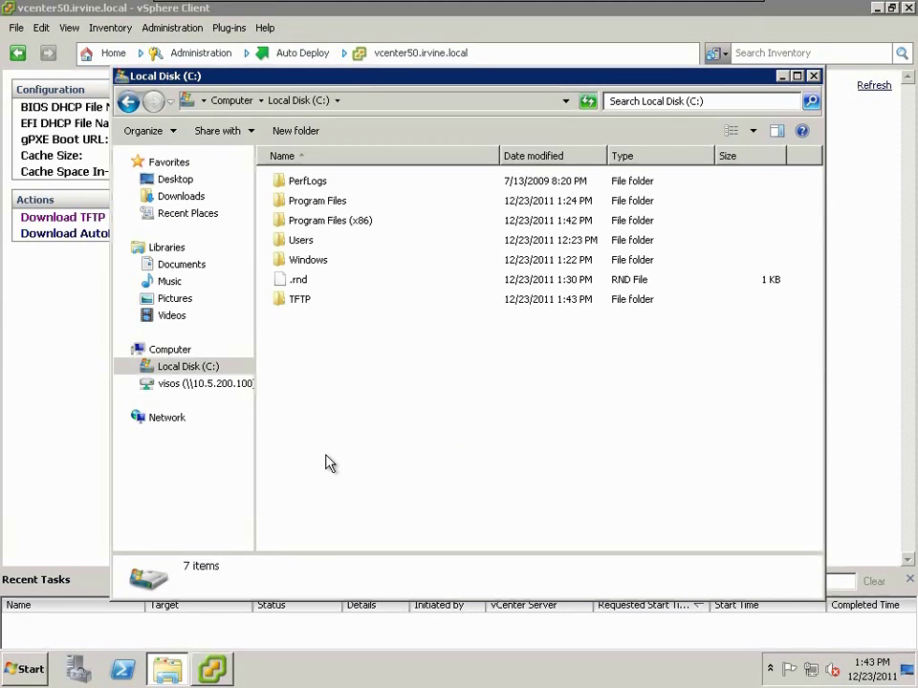
{"action": "double_click", "coordinate": [313, 304]}
{"action": "right_click", "coordinate": [317, 185]}
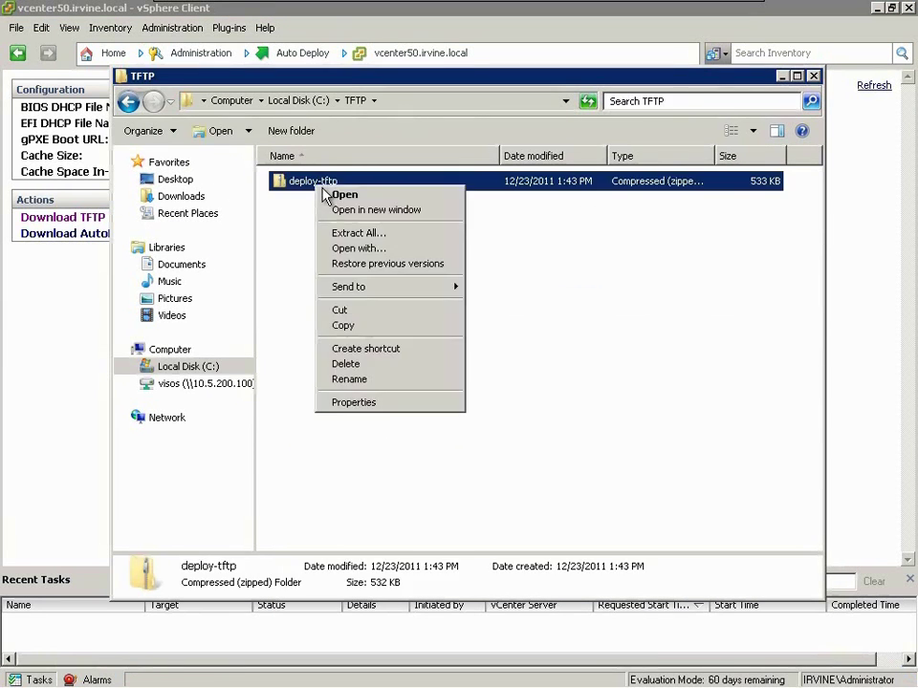
{"action": "left_click", "coordinate": [356, 232]}
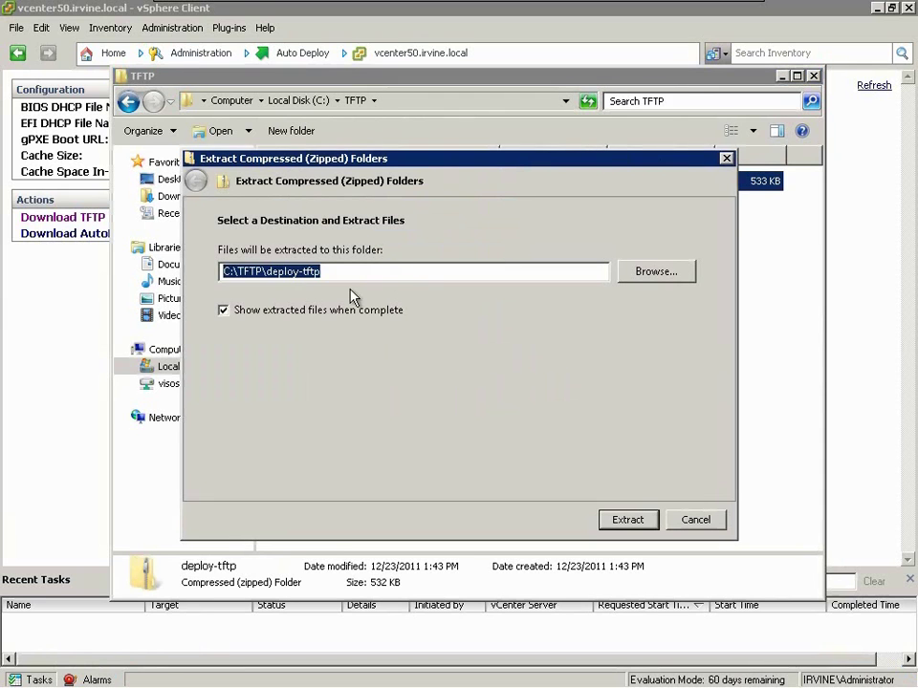
{"action": "left_click", "coordinate": [277, 271]}
{"action": "key", "text": "shift+End"}
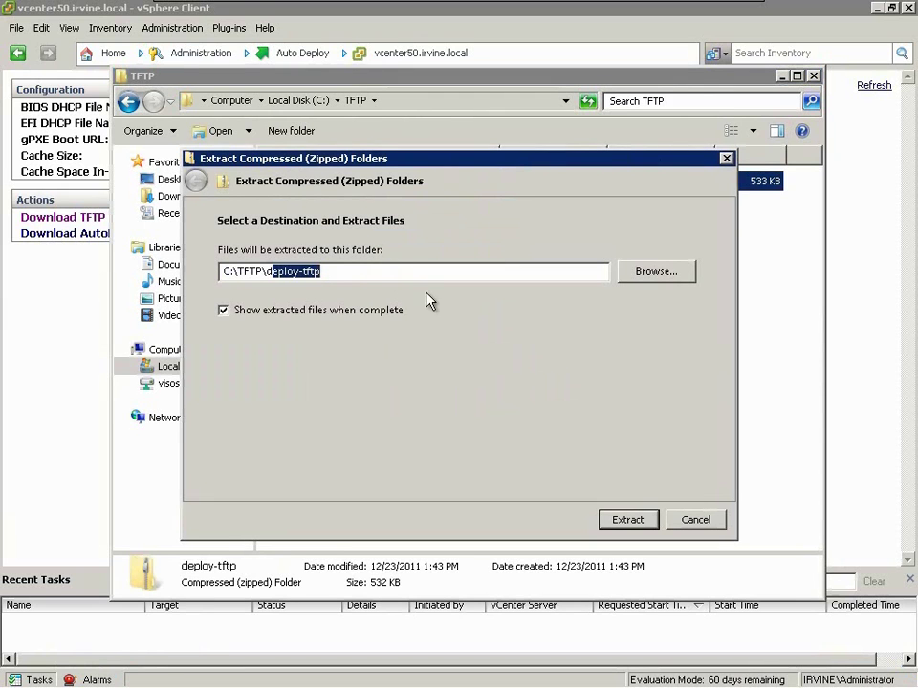
{"action": "key", "text": "BackSpace"}
{"action": "left_click", "coordinate": [628, 520]}
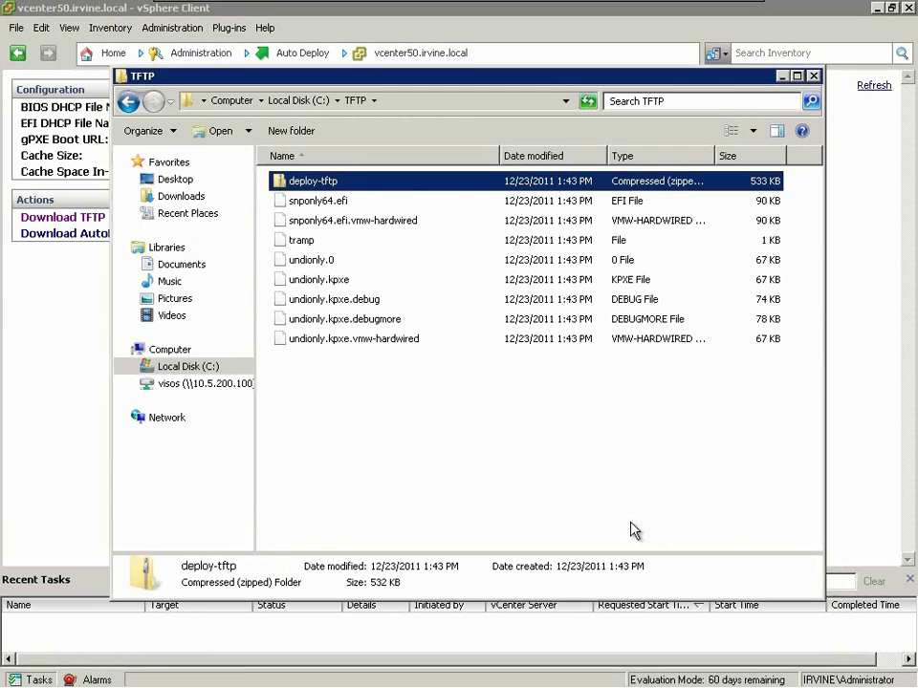
- Permanently delete the deploy-tftp zip from C:\TFTP
{"action": "key", "text": "Delete"}
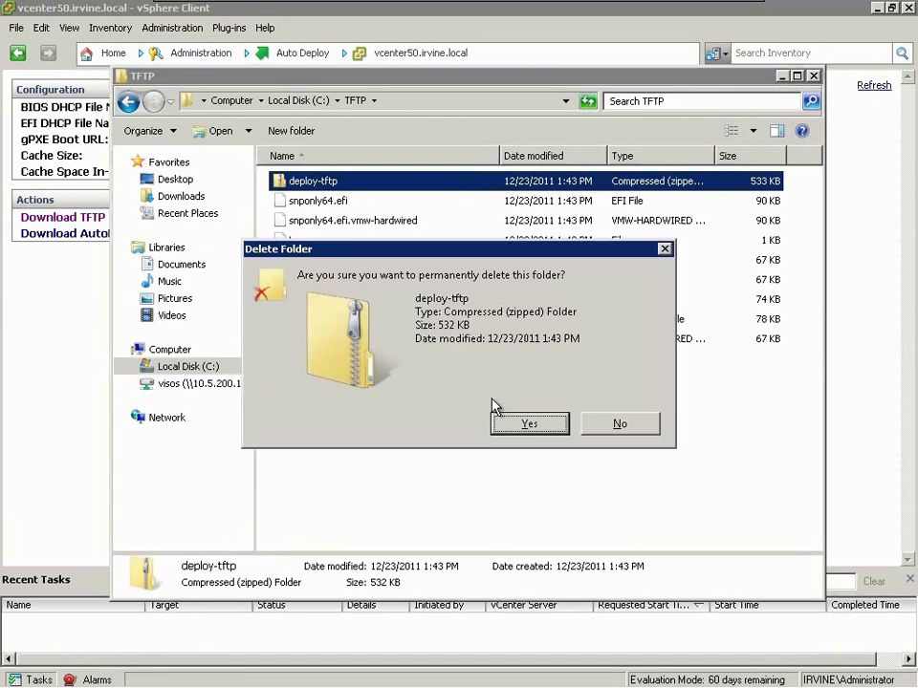
{"action": "left_click", "coordinate": [521, 421]}
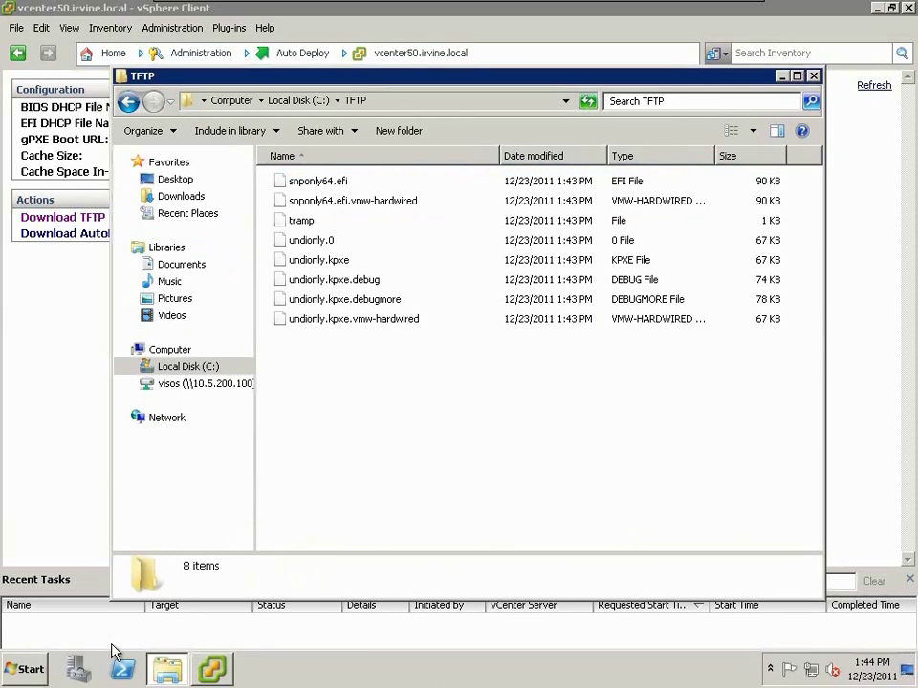
{"action": "left_click", "coordinate": [24, 672]}
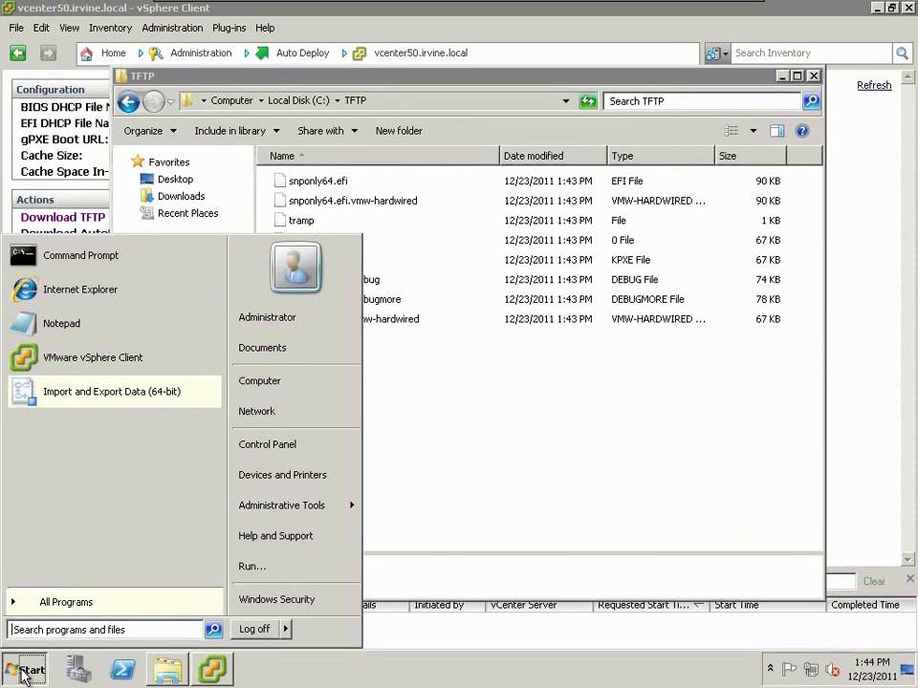
- Launch SolarWinds TFTP Server from the All Programs list
{"action": "type", "text": "solar"}
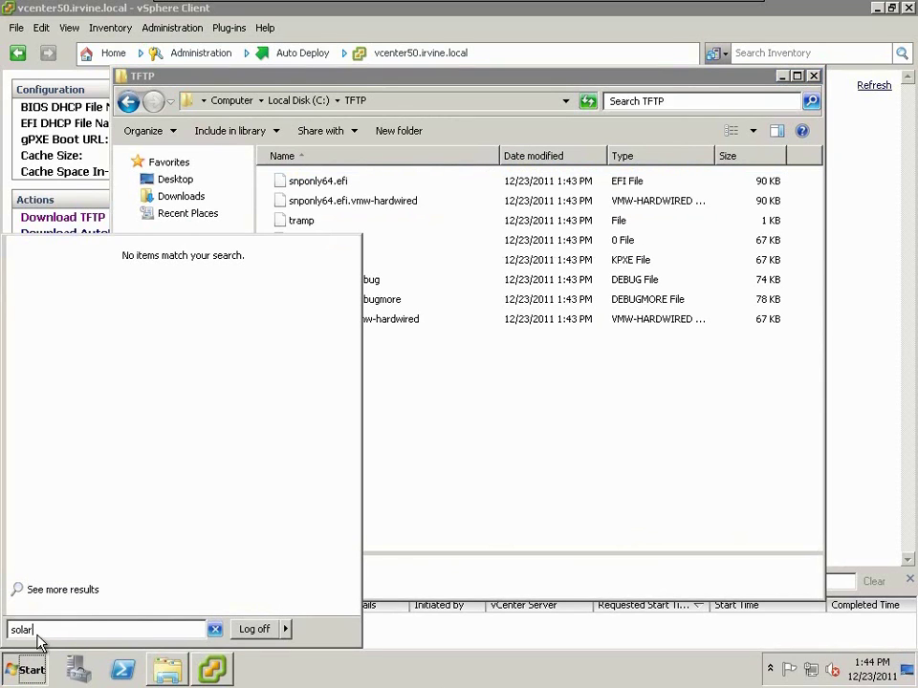
{"action": "left_click", "coordinate": [468, 496]}
{"action": "left_click", "coordinate": [24, 672]}
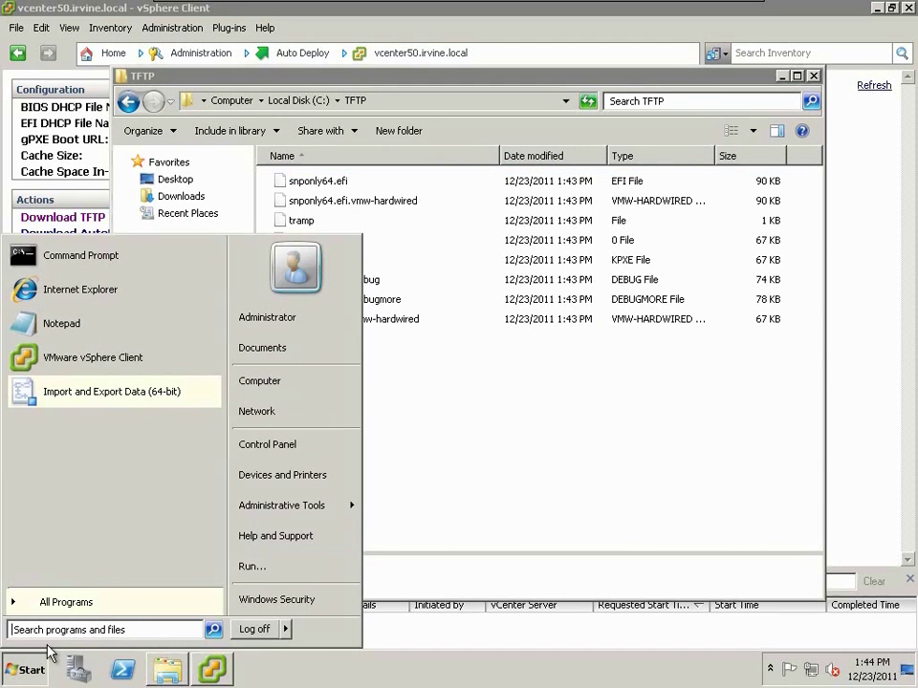
{"action": "left_click", "coordinate": [49, 603]}
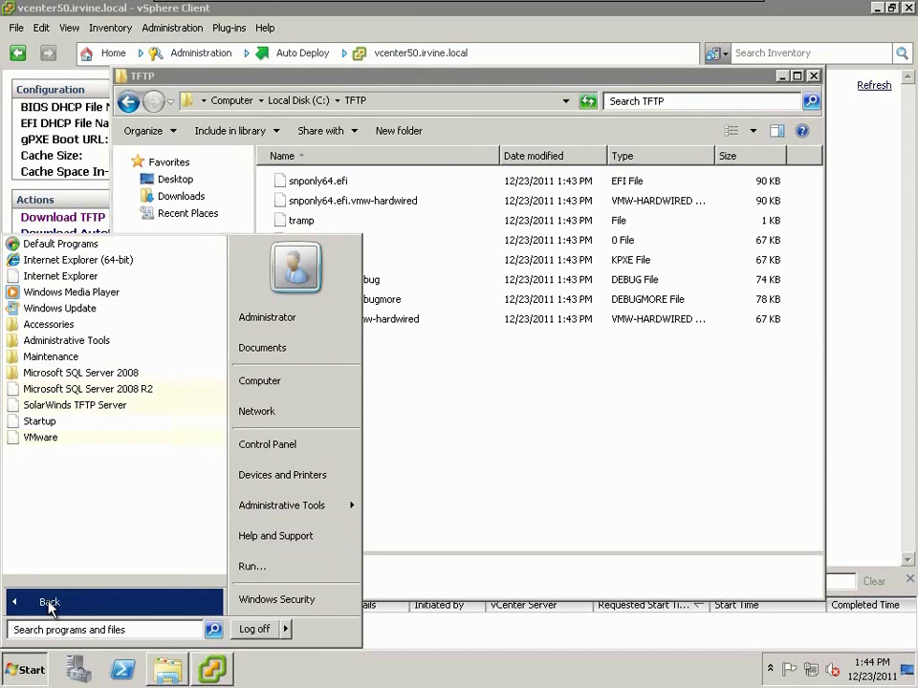
{"action": "left_click", "coordinate": [59, 407]}
{"action": "left_click", "coordinate": [62, 422]}
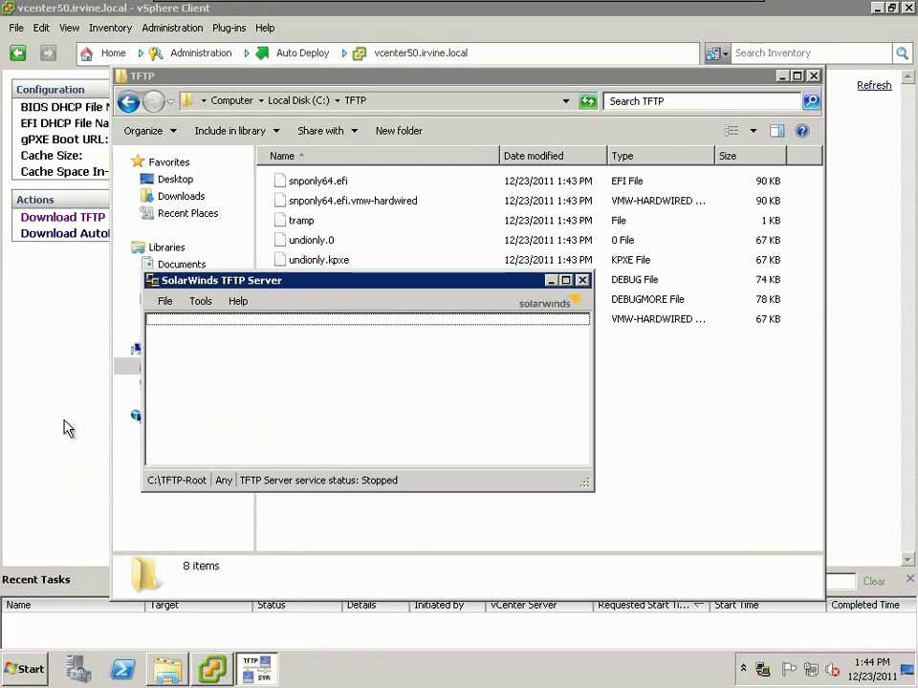
- Set the TFTP server's root directory to C:\TFTP and save it
{"action": "left_click", "coordinate": [162, 304]}
{"action": "left_click", "coordinate": [174, 320]}
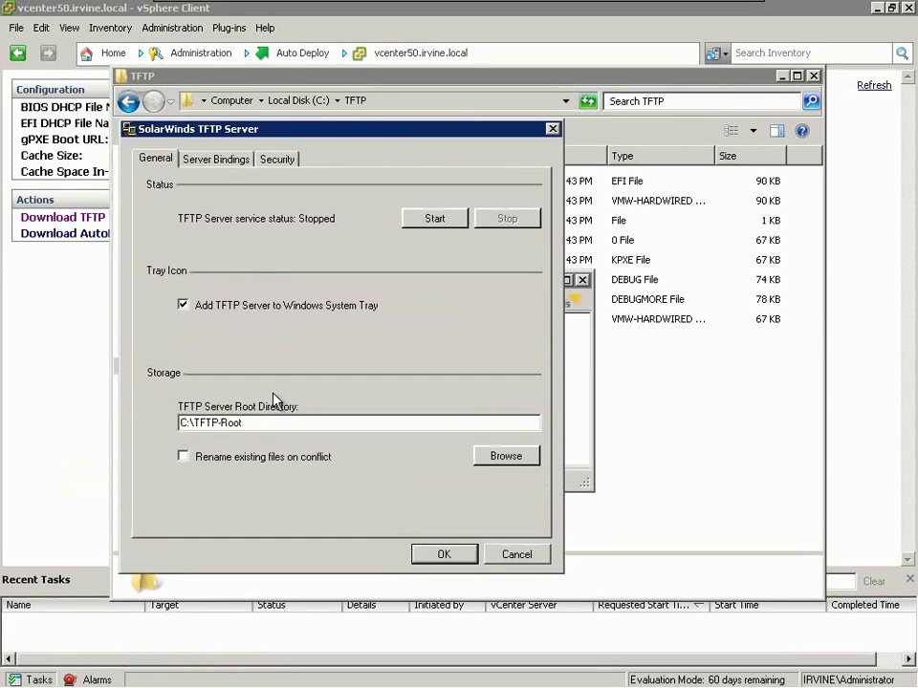
{"action": "left_click_drag", "start_coordinate": [220, 423], "coordinate": [297, 428]}
{"action": "key", "text": "BackSpace"}
{"action": "left_click", "coordinate": [514, 457]}
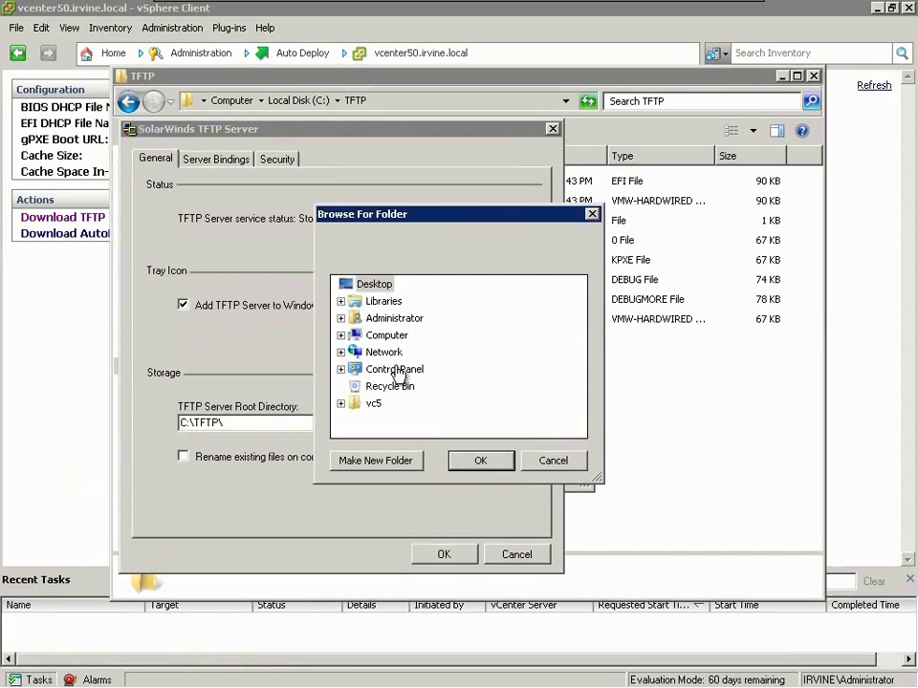
{"action": "left_click", "coordinate": [340, 336]}
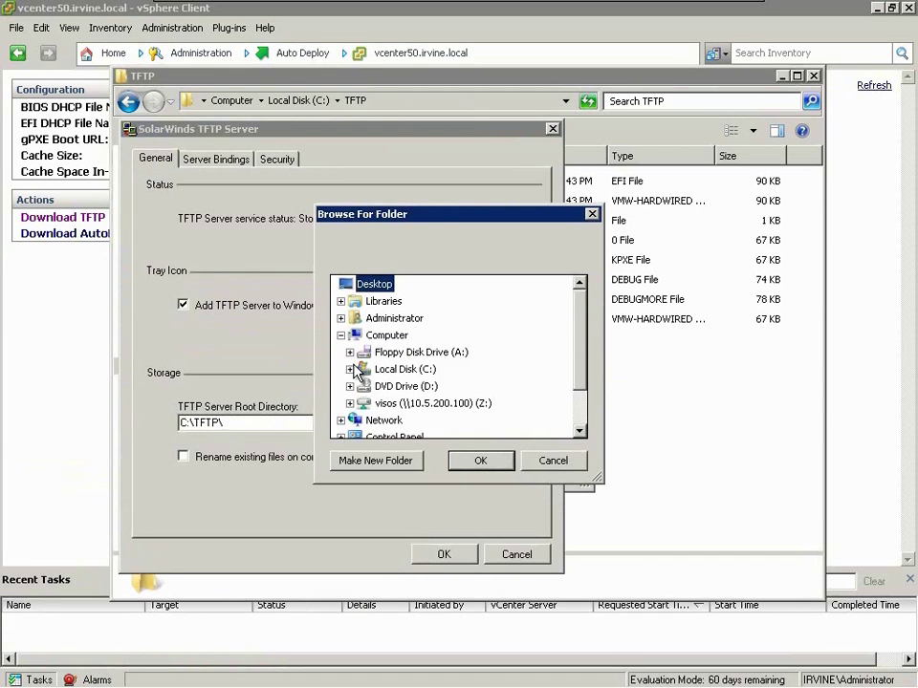
{"action": "left_click", "coordinate": [350, 369]}
{"action": "left_click", "coordinate": [393, 385]}
{"action": "left_click", "coordinate": [481, 461]}
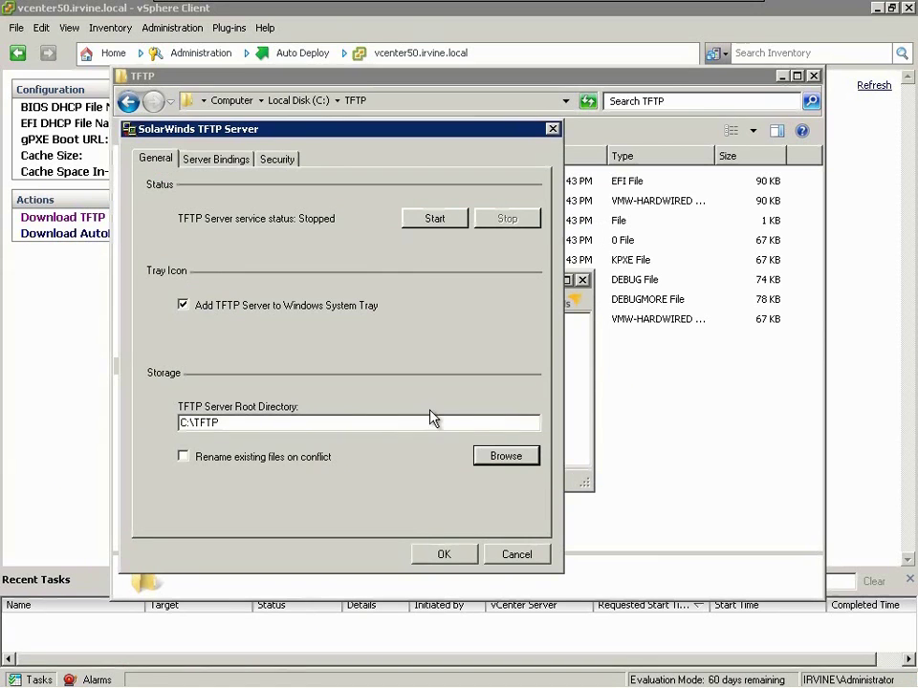
{"action": "left_click", "coordinate": [446, 553]}
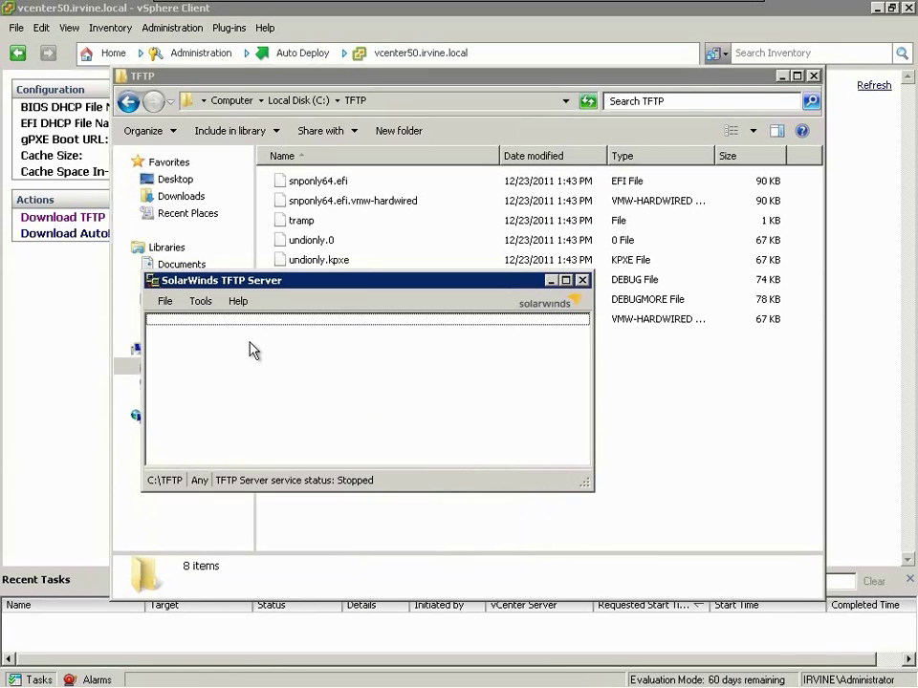
- Review the server binding and transfer permission settings, then apply the configuration
{"action": "left_click", "coordinate": [165, 301]}
{"action": "left_click", "coordinate": [178, 321]}
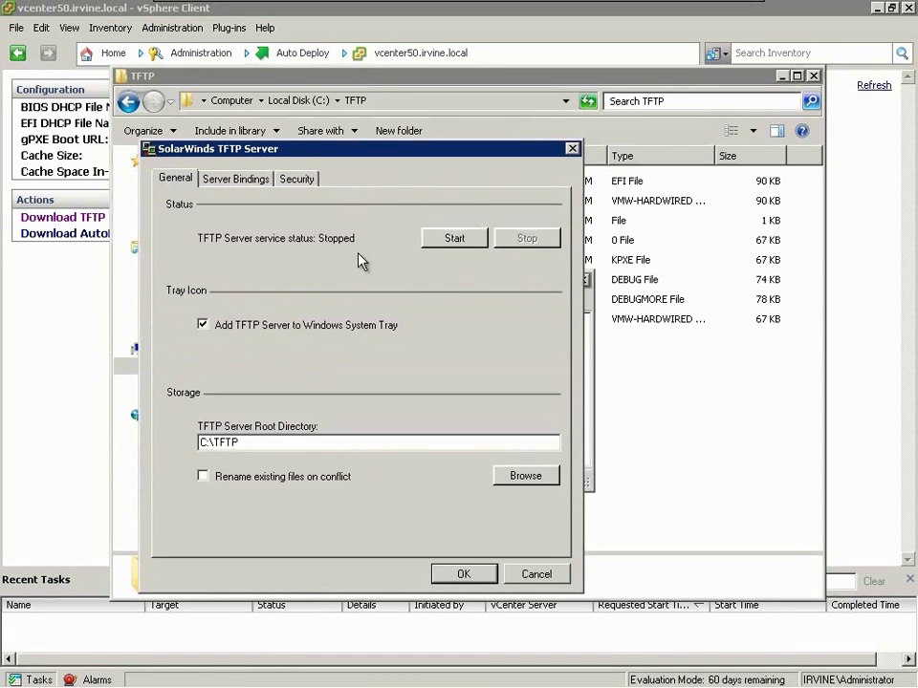
{"action": "left_click", "coordinate": [251, 182]}
{"action": "left_click", "coordinate": [294, 182]}
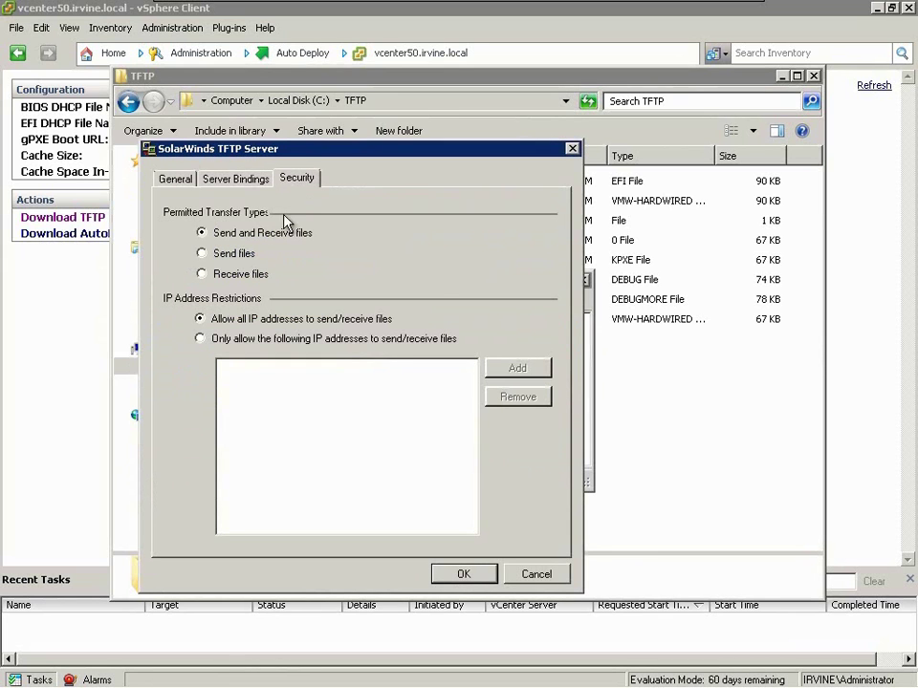
{"action": "left_click", "coordinate": [462, 574]}
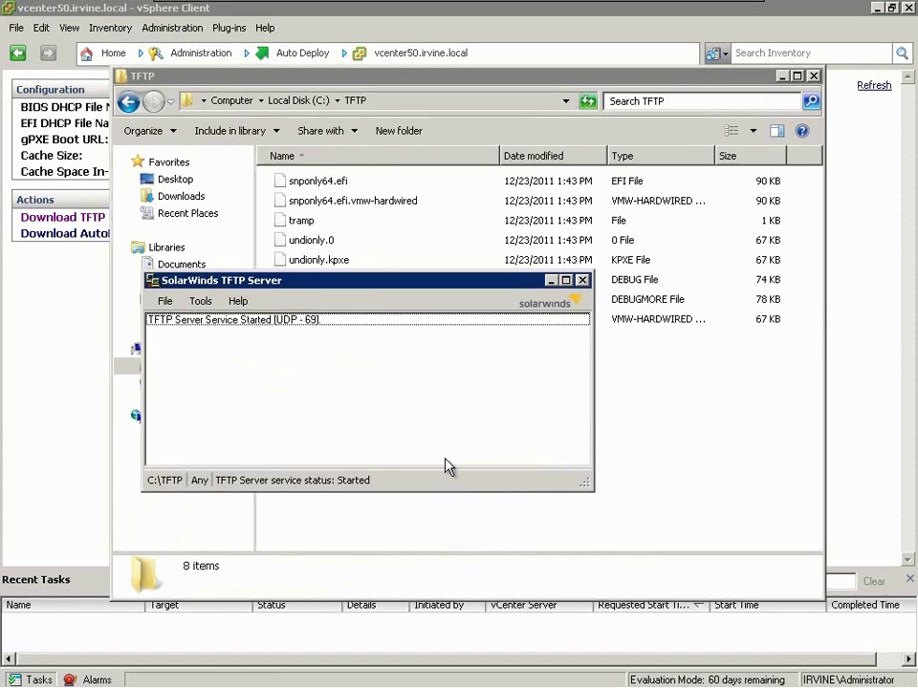
- Launch Windows Firewall with Advanced Security and open Windows Firewall Properties
{"action": "key", "text": "super"}
{"action": "type", "text": "fire"}
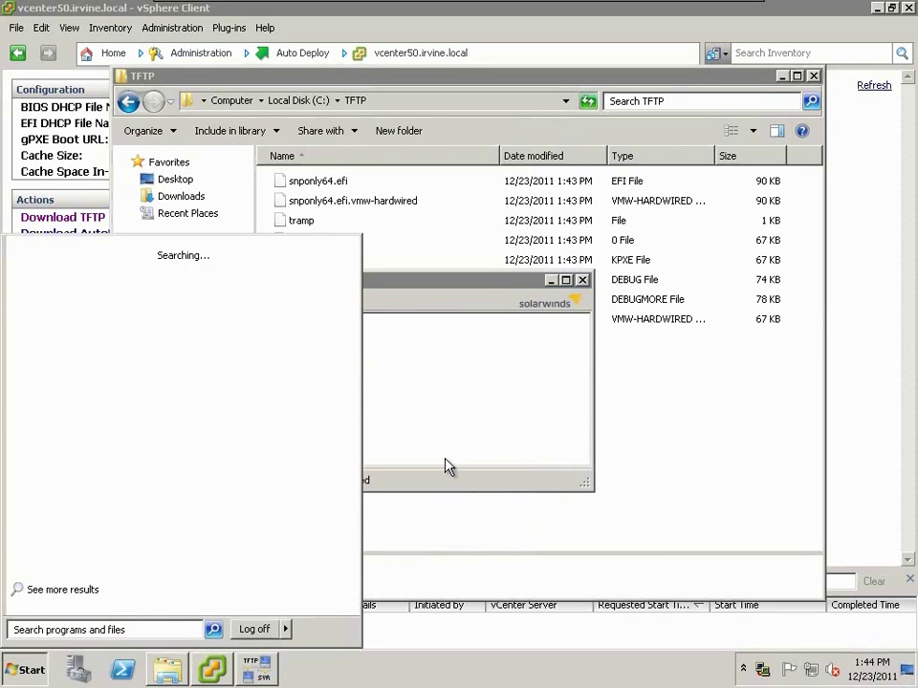
{"action": "type", "text": "wall"}
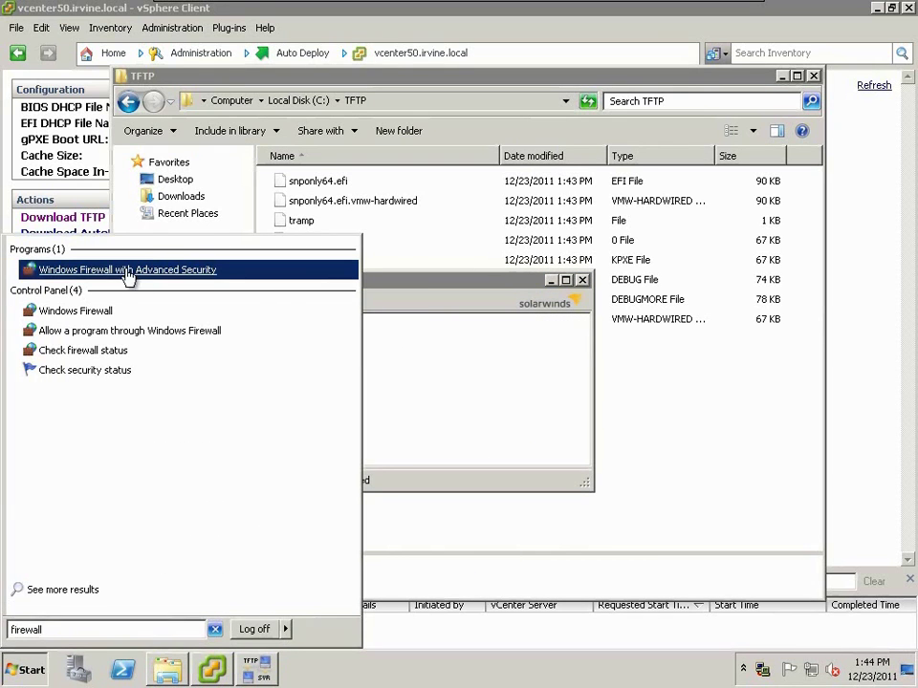
{"action": "left_click", "coordinate": [130, 275]}
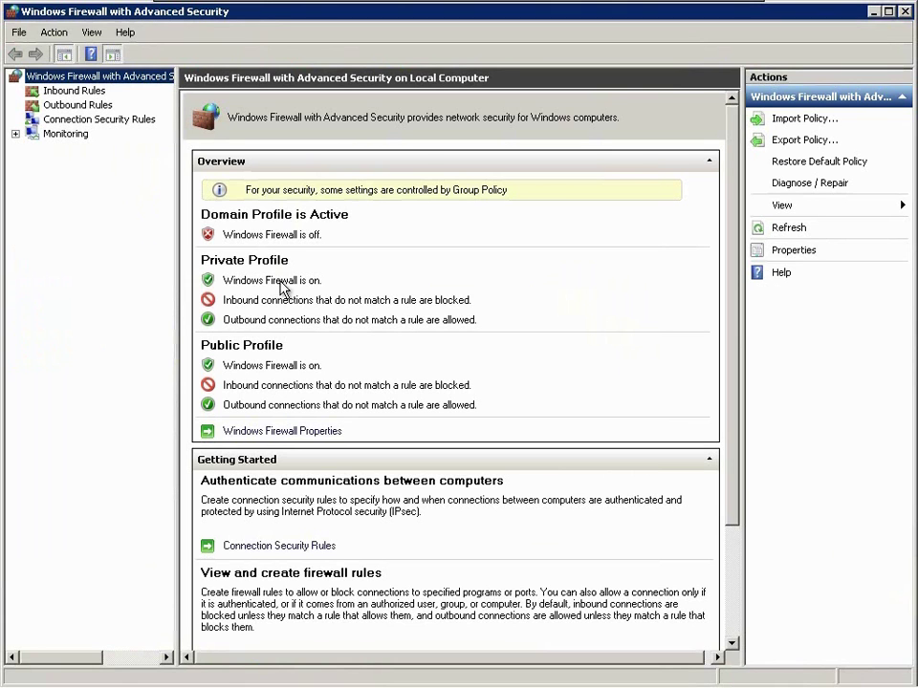
{"action": "left_click", "coordinate": [319, 432]}
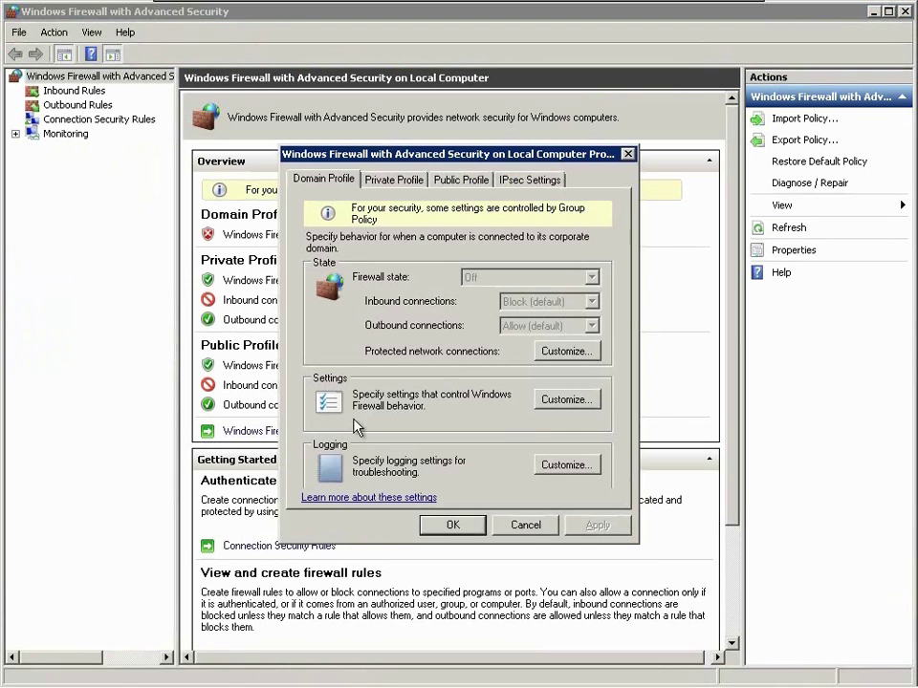
- Set the Private and Public profiles' firewall state to Off and apply
{"action": "left_click", "coordinate": [393, 179]}
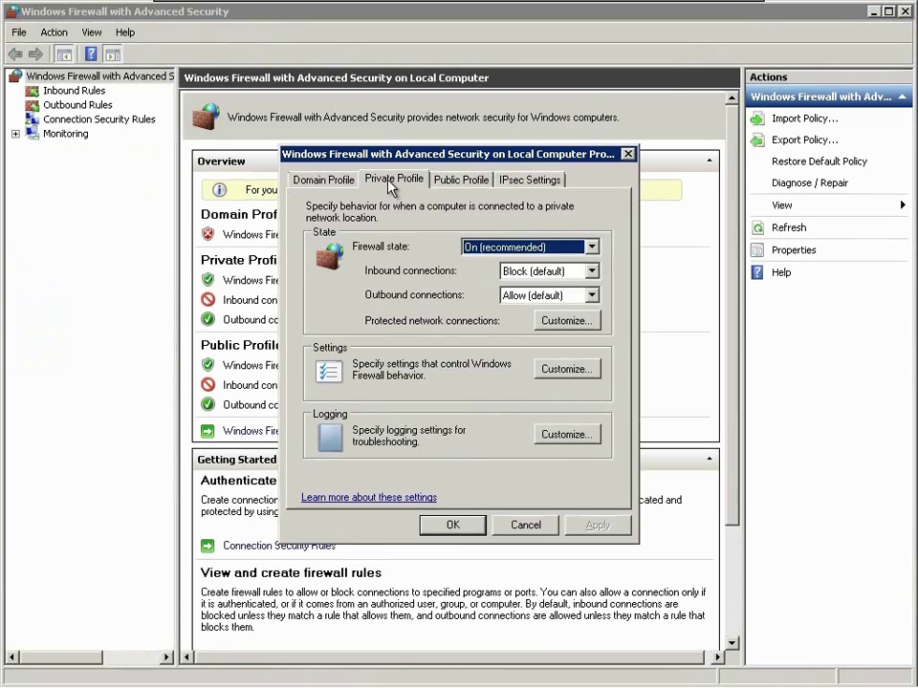
{"action": "left_click", "coordinate": [490, 250]}
{"action": "left_click", "coordinate": [489, 274]}
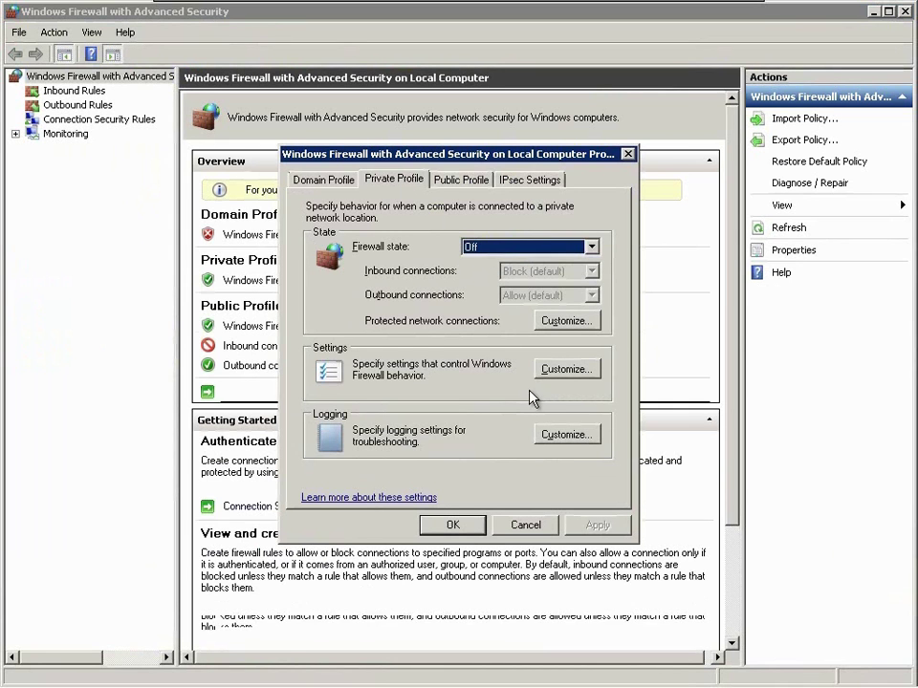
{"action": "left_click", "coordinate": [455, 181]}
{"action": "left_click", "coordinate": [478, 247]}
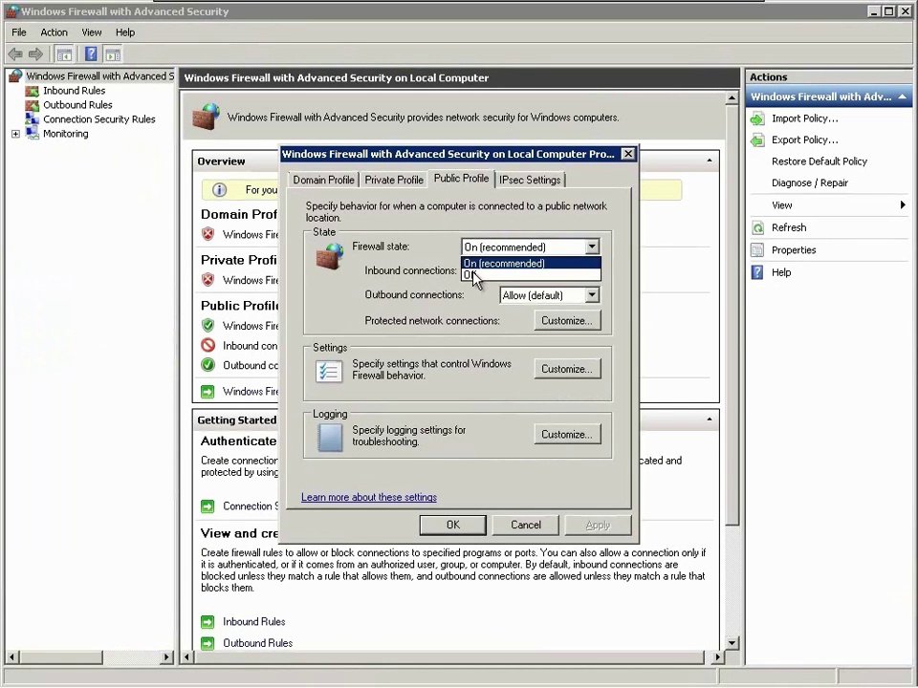
{"action": "left_click", "coordinate": [475, 274]}
{"action": "left_click", "coordinate": [525, 180]}
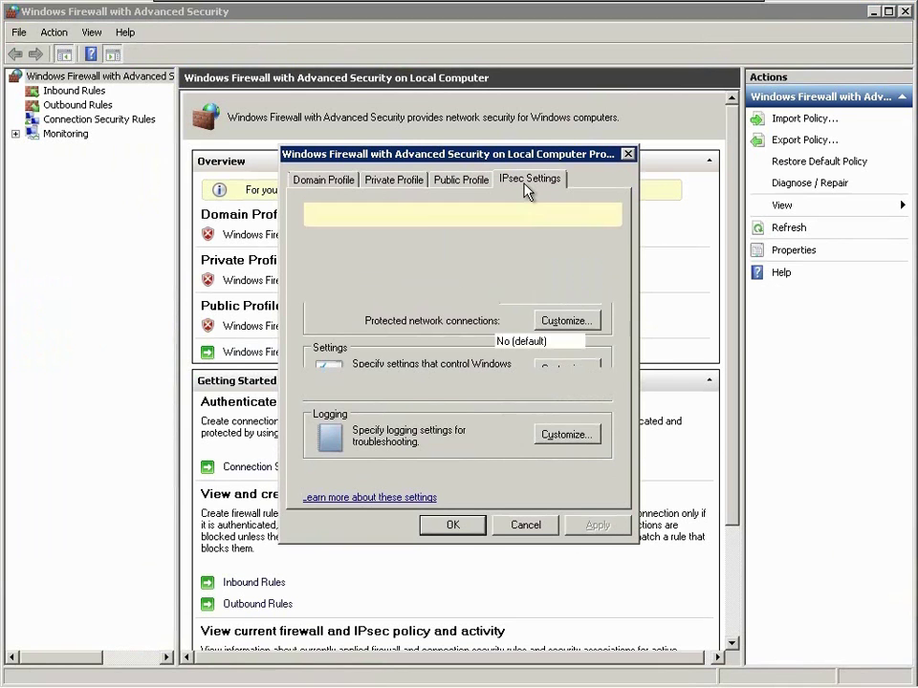
{"action": "left_click", "coordinate": [457, 525]}
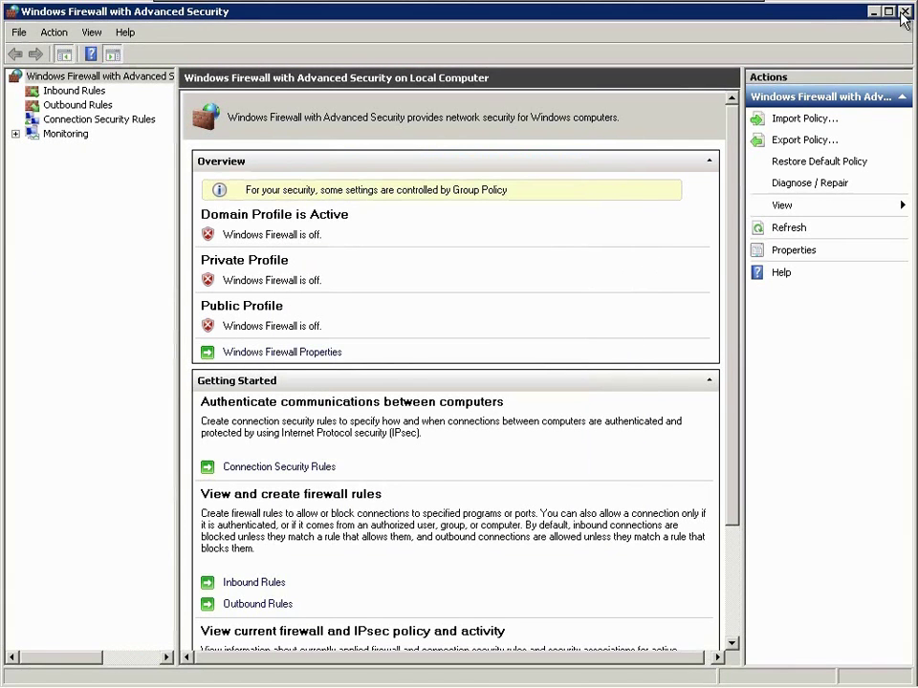
- Close the firewall console and restart the TFTP service in the SolarWinds configuration
{"action": "left_click", "coordinate": [903, 12]}
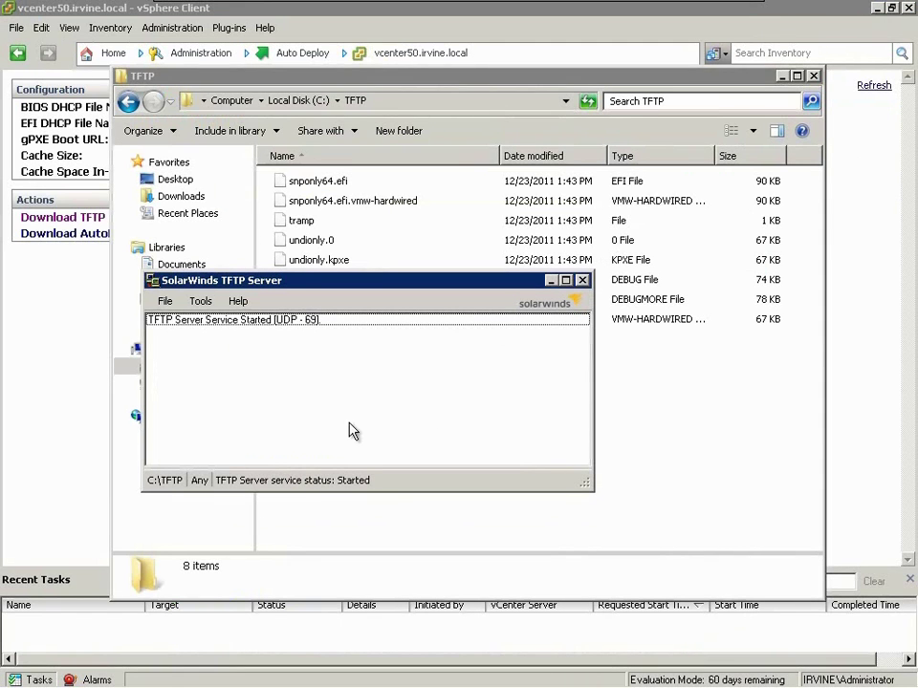
{"action": "left_click", "coordinate": [164, 300]}
{"action": "left_click", "coordinate": [190, 322]}
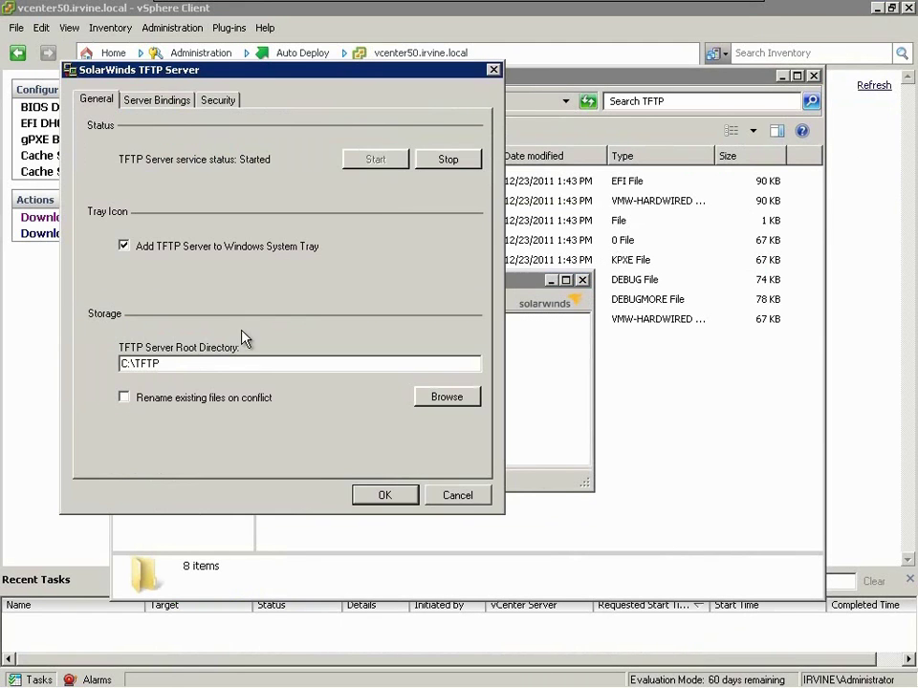
{"action": "left_click", "coordinate": [420, 160]}
{"action": "left_click", "coordinate": [398, 159]}
{"action": "left_click", "coordinate": [383, 495]}
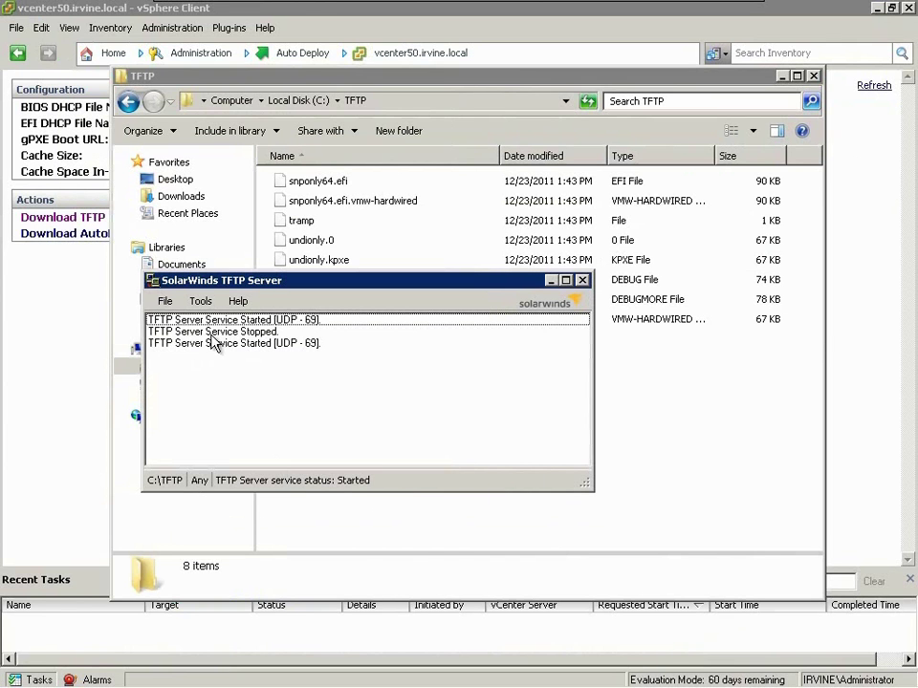
- Close the TFTP server window and show the hidden notification-area icons
{"action": "left_click", "coordinate": [581, 281]}
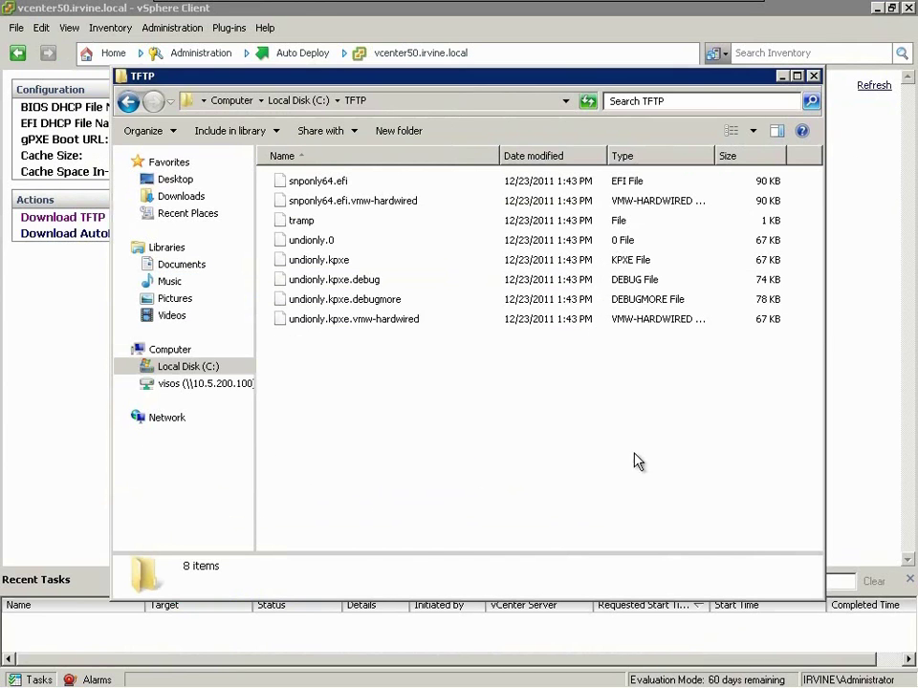
{"action": "mouse_move", "coordinate": [708, 685]}
{"action": "left_click", "coordinate": [770, 670]}
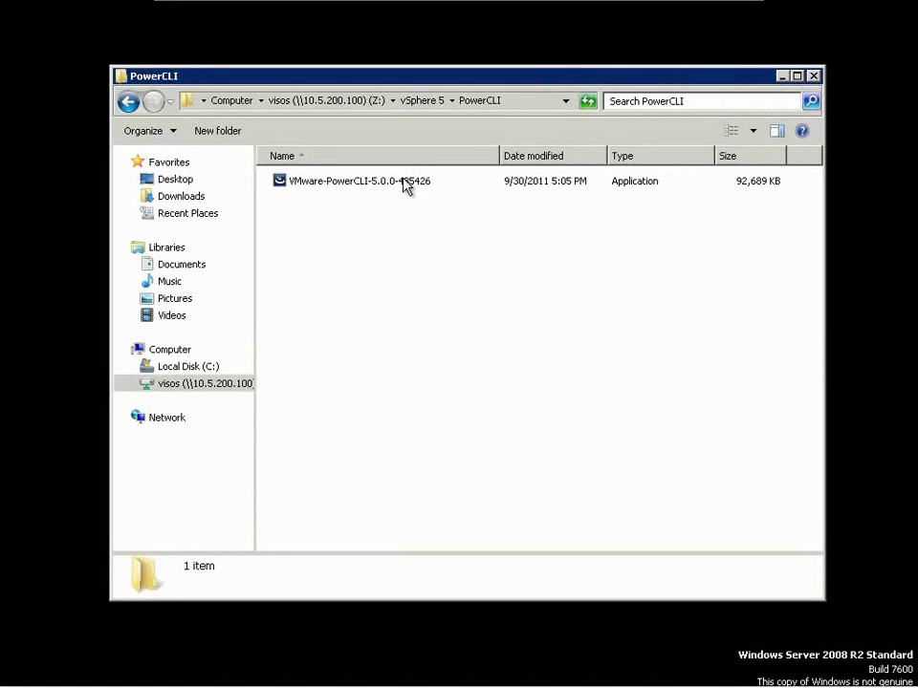
- Run VMware-PowerCLI-5.0.0-435426 as administrator and accept the VMware VIX component
{"action": "right_click", "coordinate": [406, 185]}
{"action": "left_click", "coordinate": [430, 203]}
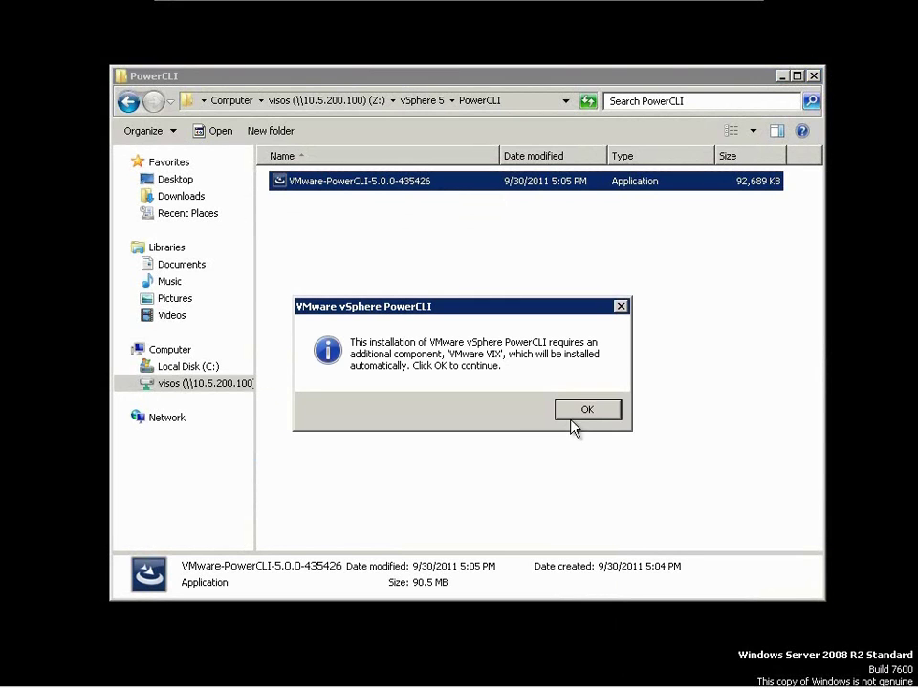
{"action": "left_click", "coordinate": [588, 413]}
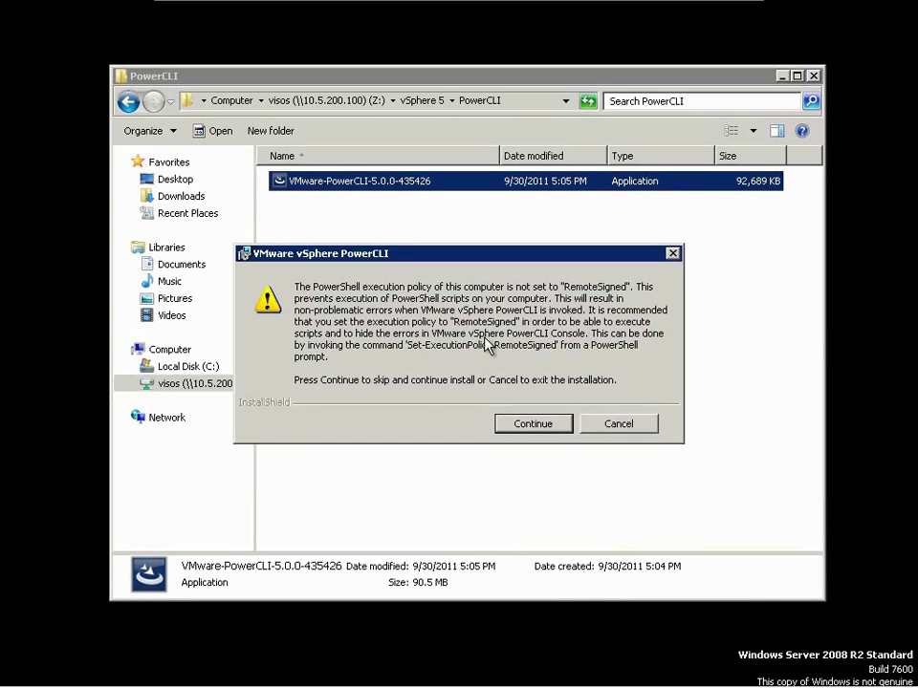
- Launch Windows PowerShell as administrator, positioned below the installer's warning
{"action": "key", "text": "super"}
{"action": "type", "text": "powershell"}
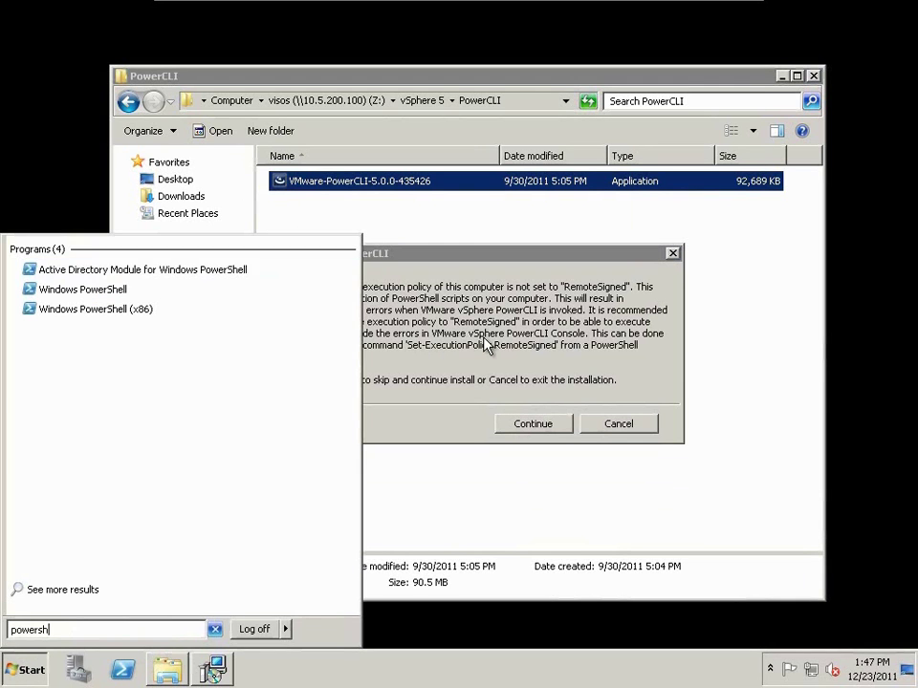
{"action": "right_click", "coordinate": [119, 299]}
{"action": "left_click", "coordinate": [129, 332]}
{"action": "left_click_drag", "start_coordinate": [292, 141], "coordinate": [301, 416]}
{"action": "left_click", "coordinate": [314, 487]}
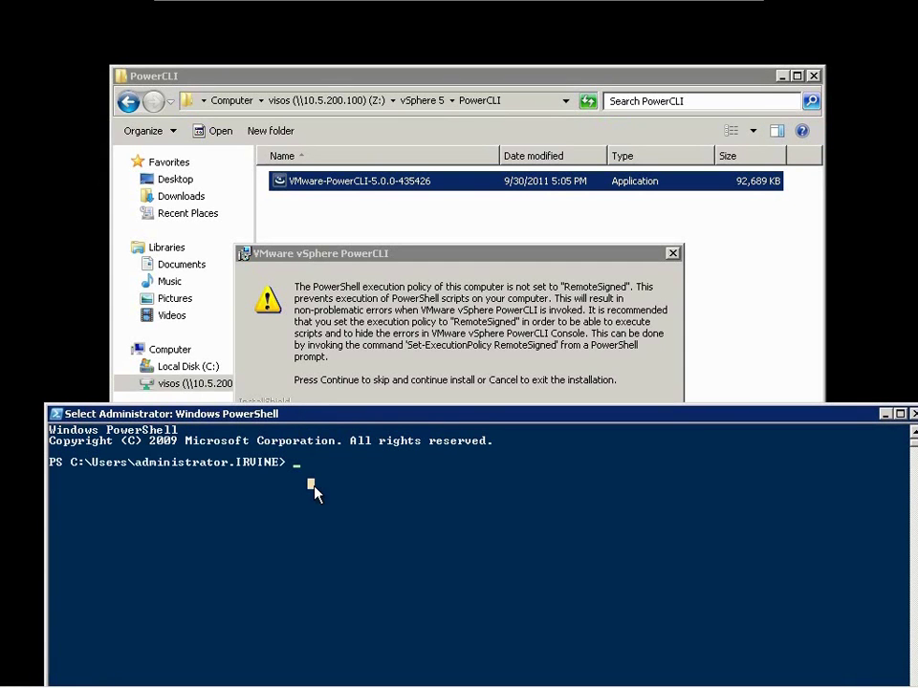
- Run set-executionpolicy remotesigned, confirm the change, then exit the console
{"action": "type", "text": "set-execu"}
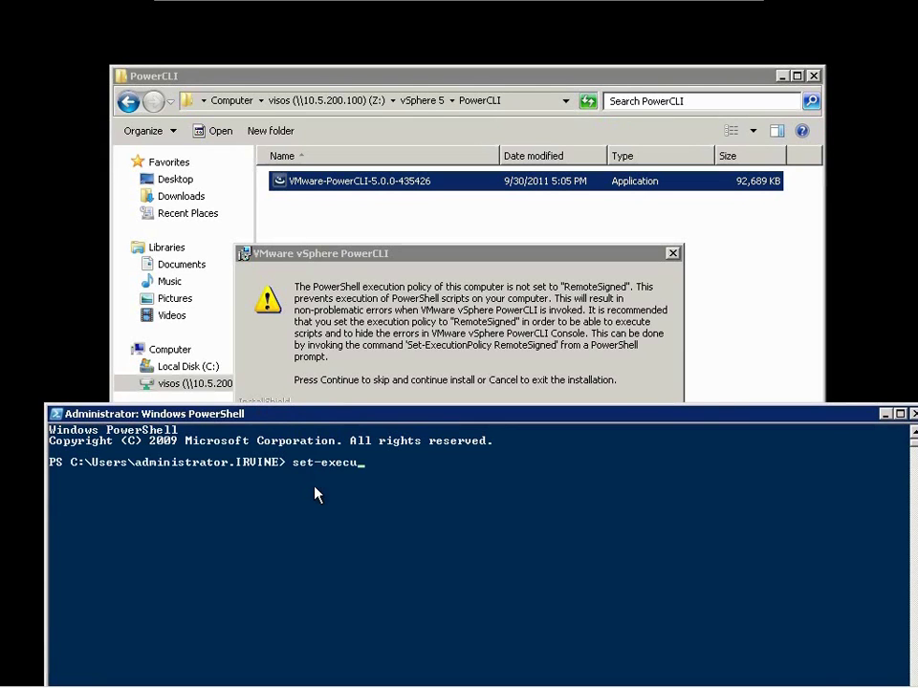
{"action": "type", "text": "tionpolicy remotesigned"}
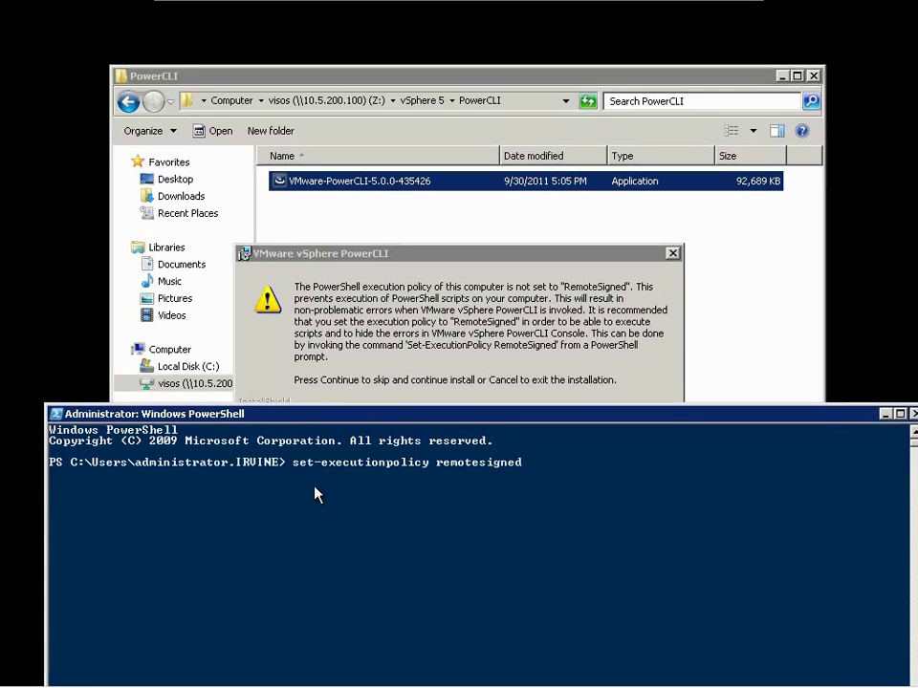
{"action": "key", "text": "Return"}
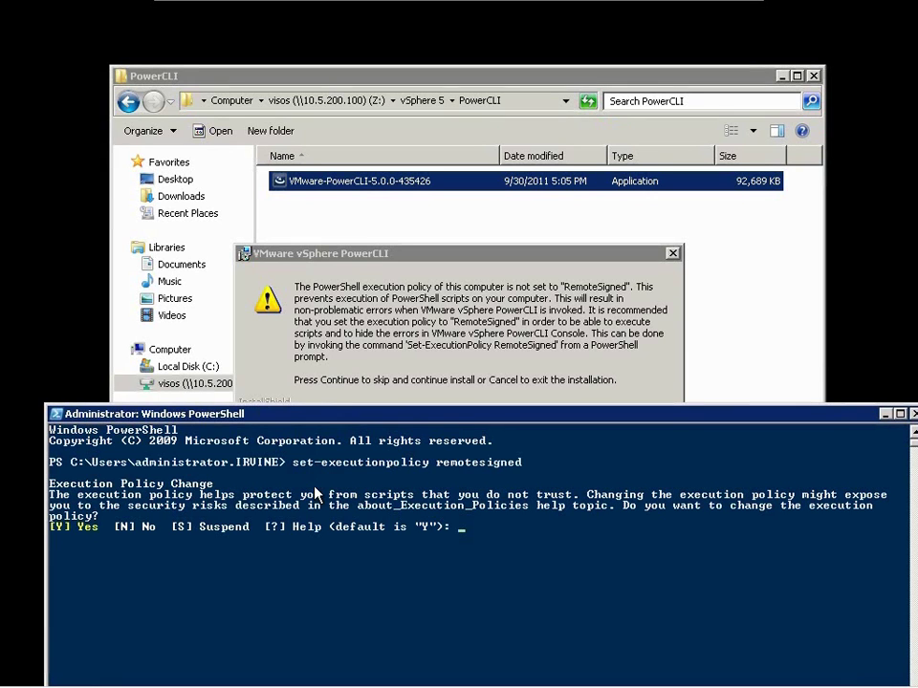
{"action": "key", "text": "Return"}
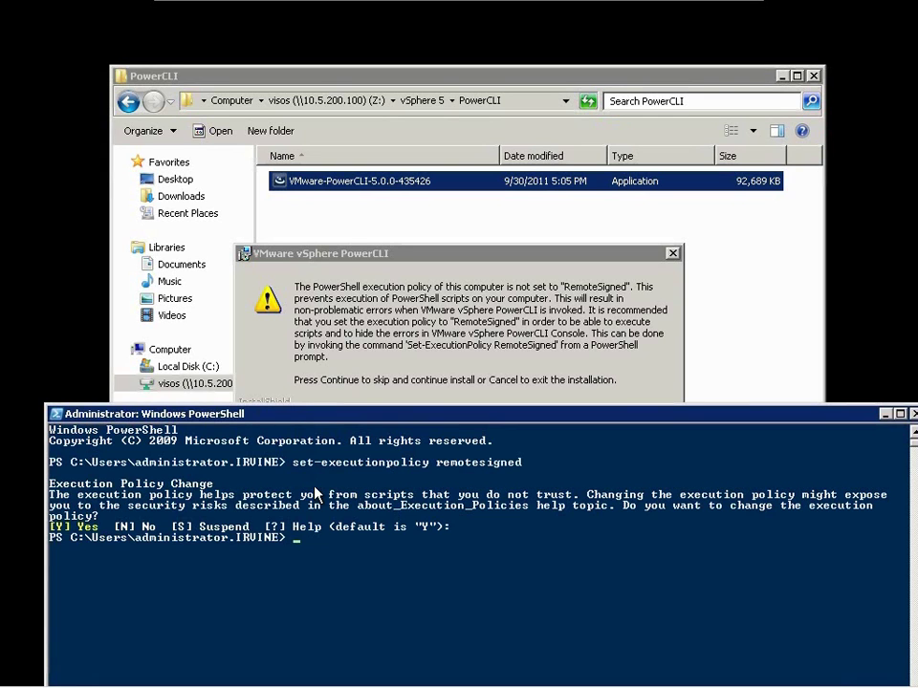
{"action": "type", "text": "exit"}
{"action": "key", "text": "Return"}
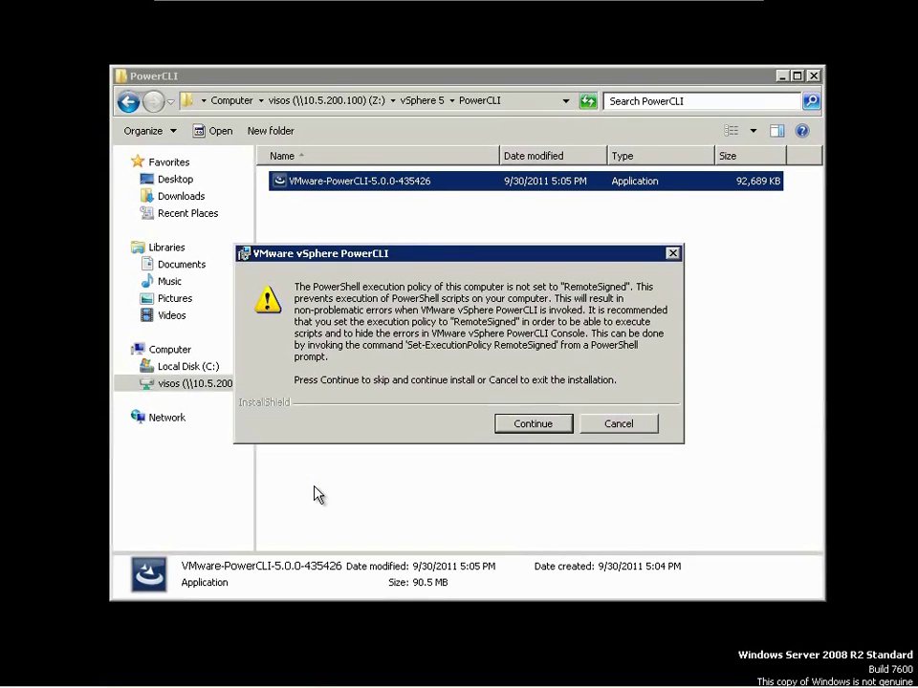
- Install PowerCLI 5.0 with the license accepted and the default destination folder, then finish
{"action": "left_click", "coordinate": [529, 432]}
{"action": "left_click", "coordinate": [550, 492]}
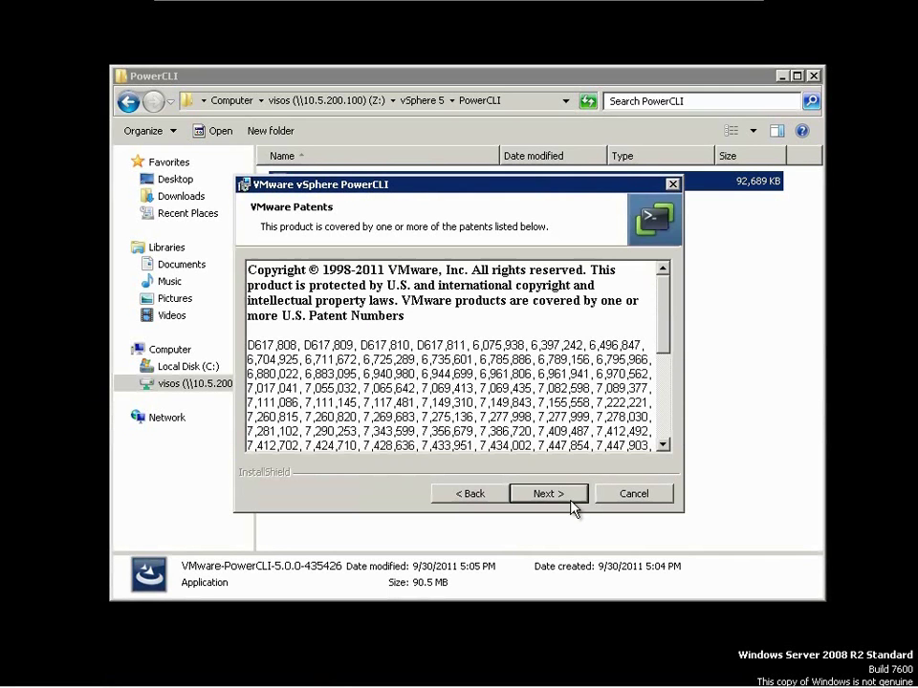
{"action": "left_click", "coordinate": [570, 501]}
{"action": "left_click", "coordinate": [435, 430]}
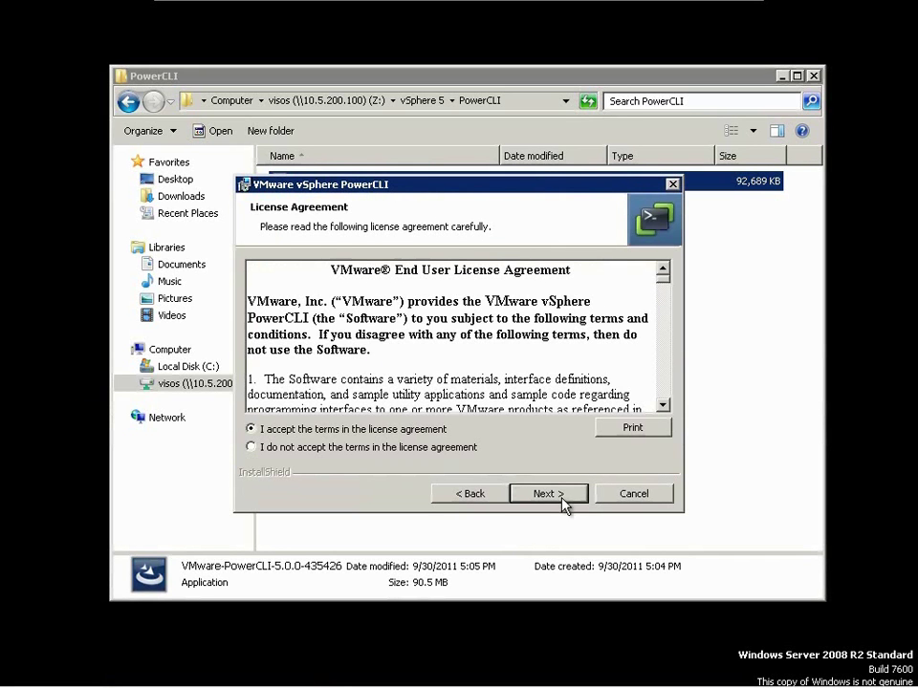
{"action": "left_click", "coordinate": [550, 497]}
{"action": "left_click", "coordinate": [563, 501]}
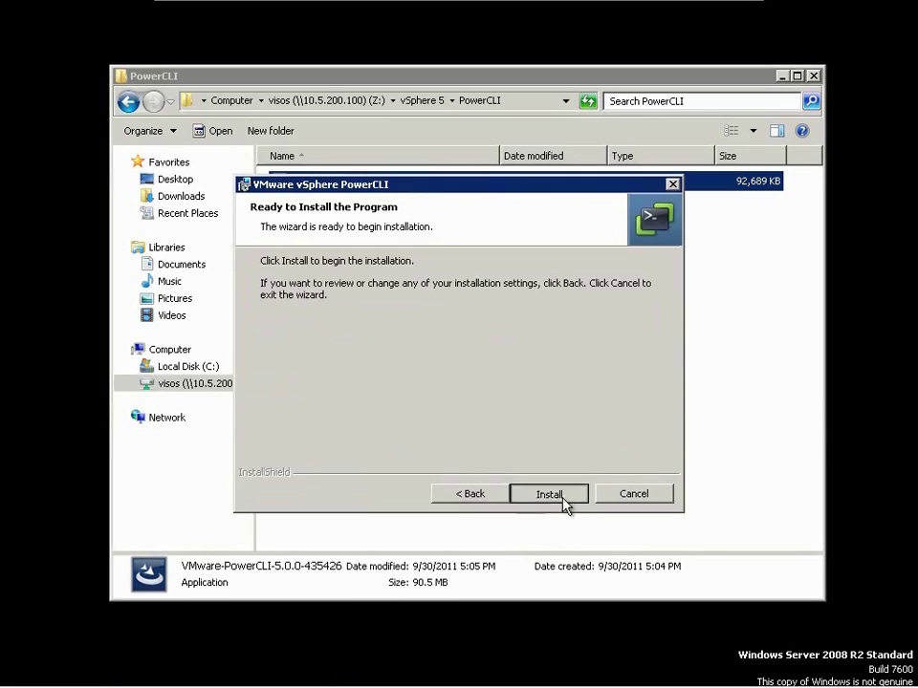
{"action": "left_click", "coordinate": [549, 494]}
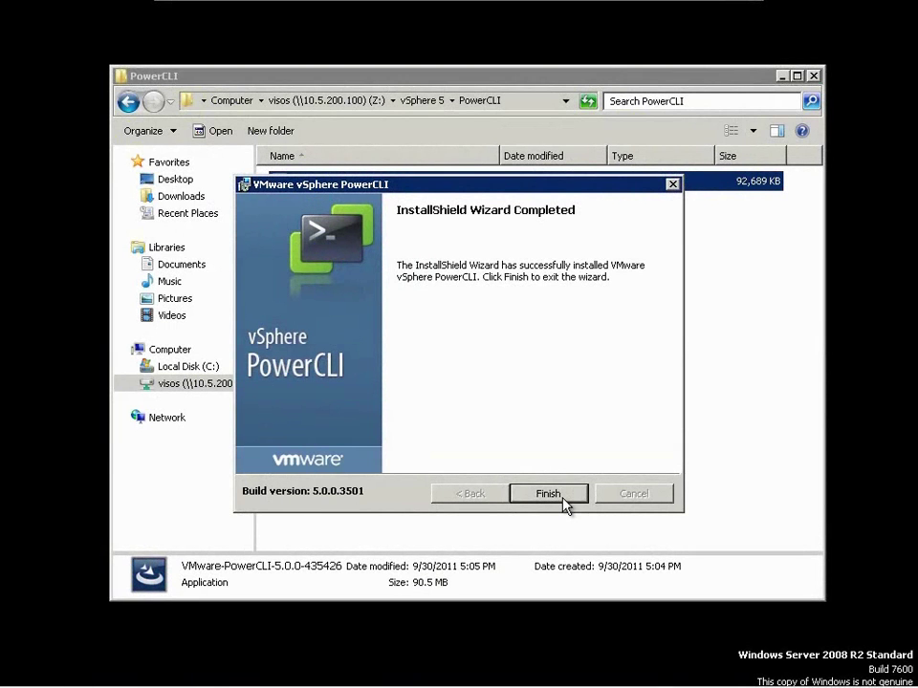
{"action": "left_click", "coordinate": [547, 493]}
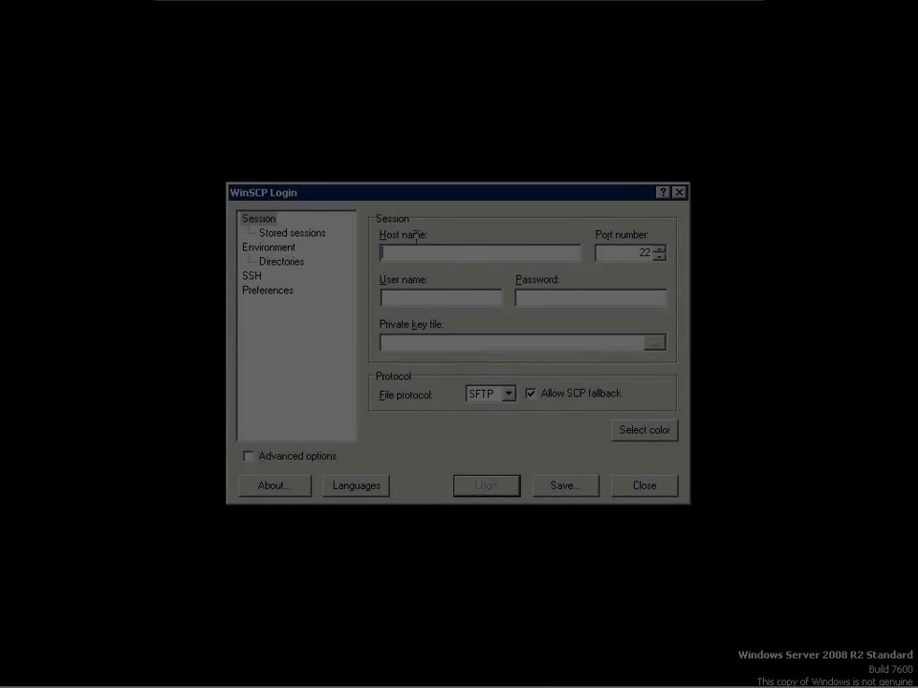
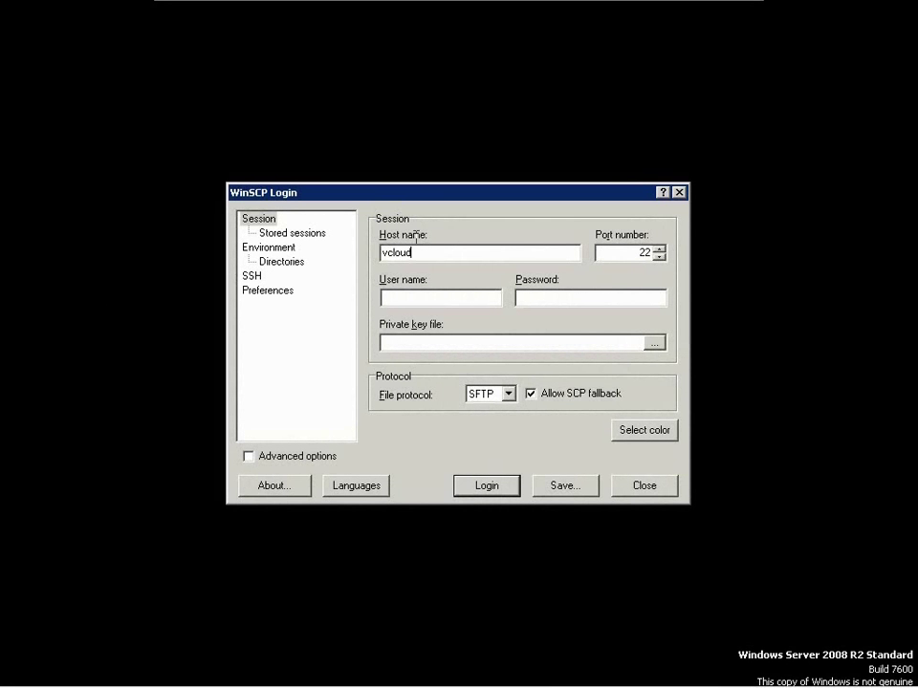
- Log in to the vcloud server with its password and set the local pane to Z:\vSphere 5\vCD-Agent
{"action": "key", "text": "Return"}
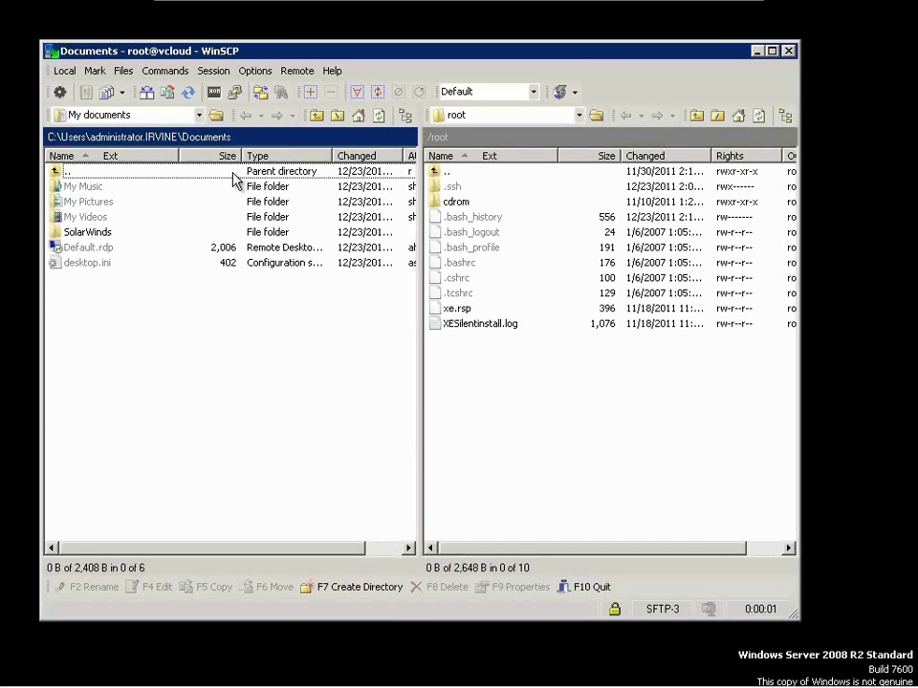
{"action": "left_click", "coordinate": [198, 115]}
{"action": "left_click", "coordinate": [91, 214]}
{"action": "scroll", "coordinate": [231, 258], "scroll_direction": "down", "scroll_amount": 12}
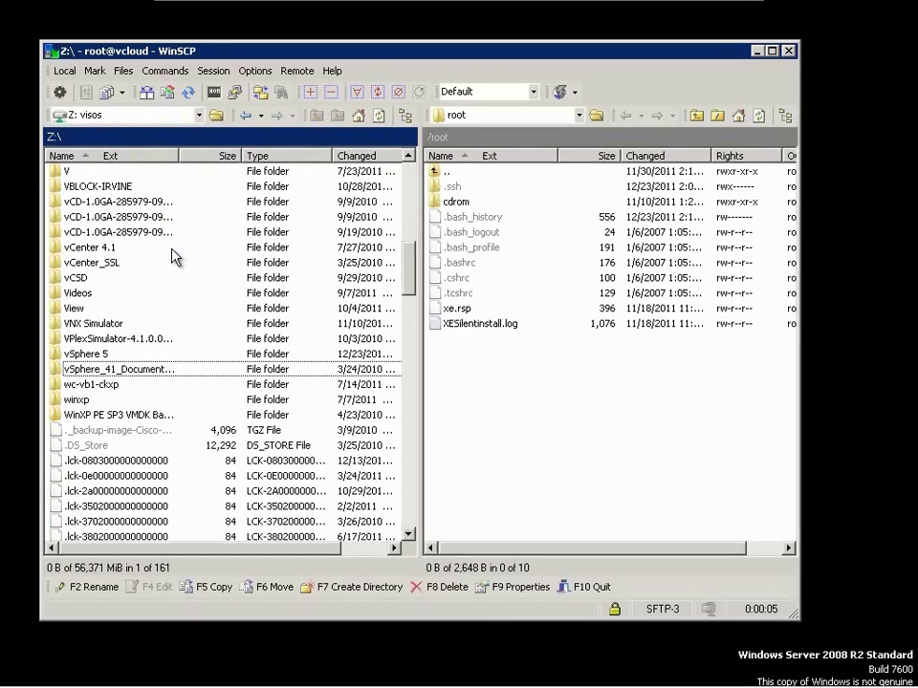
{"action": "key", "text": "Return"}
{"action": "double_click", "coordinate": [88, 303]}
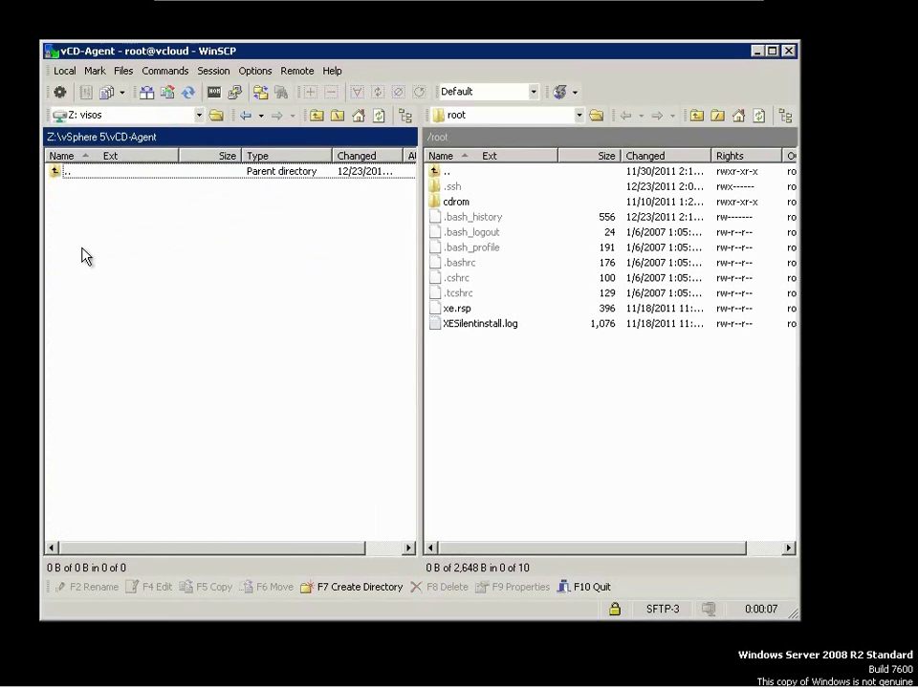
- Browse the remote pane to /opt/vmware/vcloud-director/agent and select the vcloudagent zip
{"action": "left_click", "coordinate": [497, 120]}
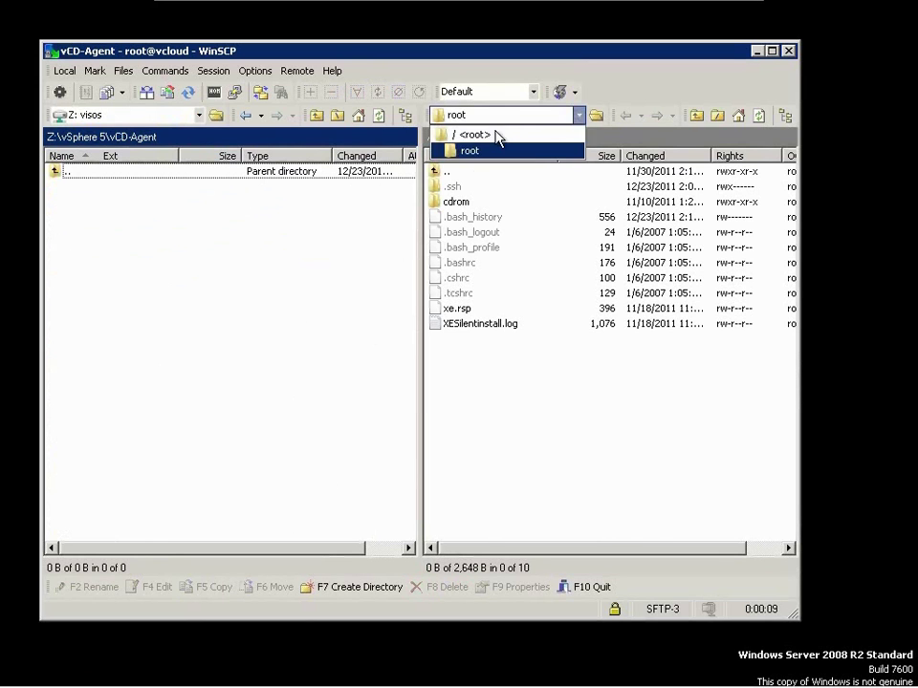
{"action": "left_click", "coordinate": [497, 134]}
{"action": "left_click", "coordinate": [453, 343]}
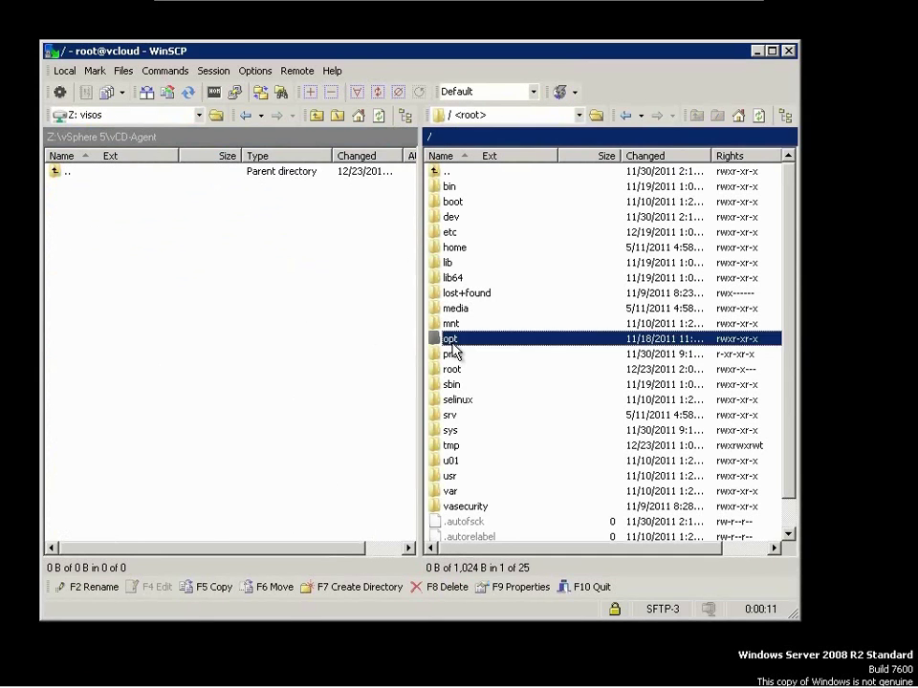
{"action": "double_click", "coordinate": [451, 341]}
{"action": "double_click", "coordinate": [476, 201]}
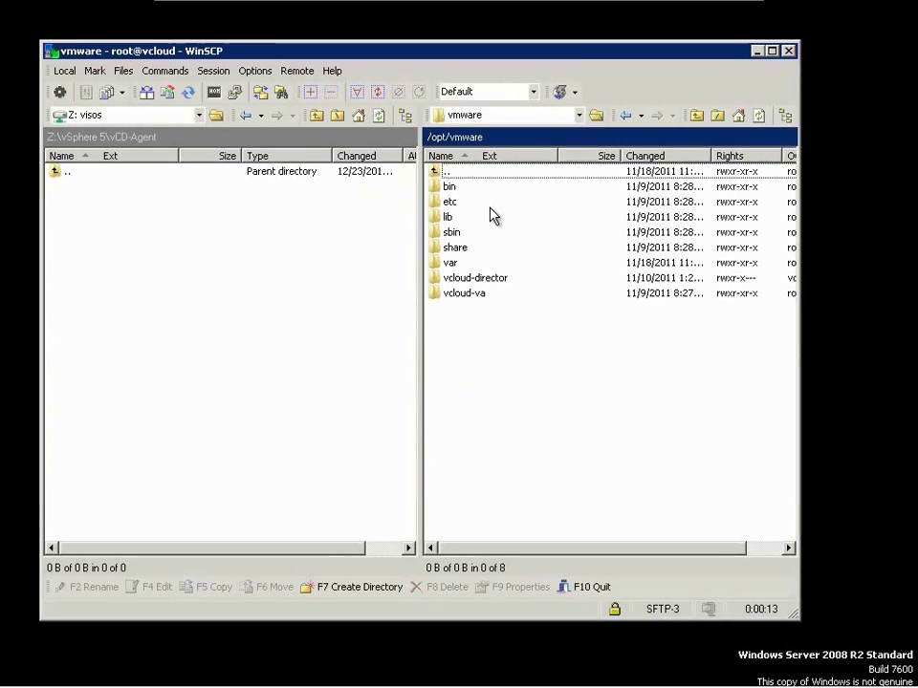
{"action": "double_click", "coordinate": [528, 277]}
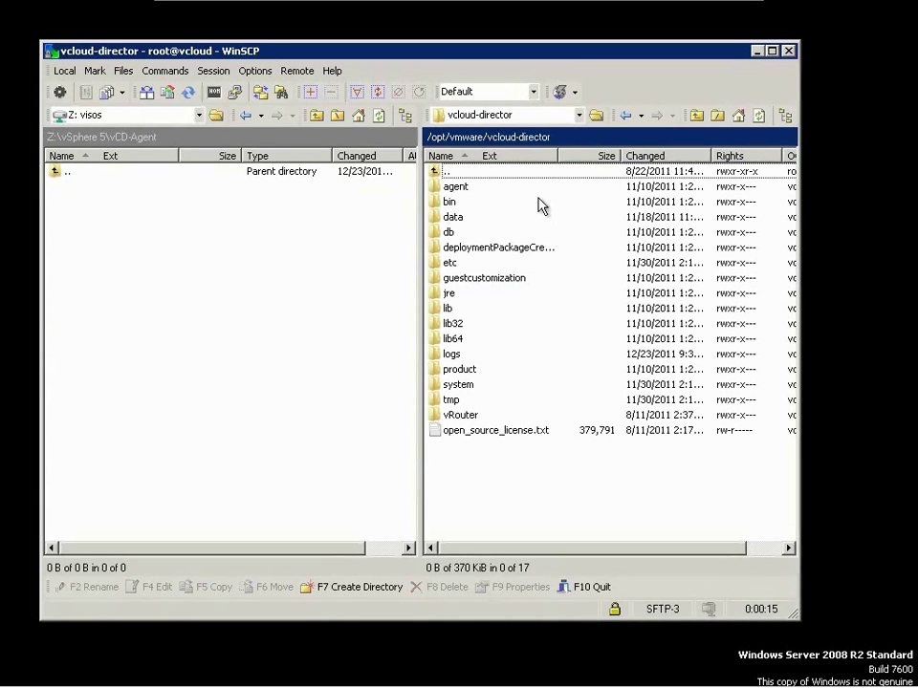
{"action": "double_click", "coordinate": [541, 187]}
{"action": "left_click", "coordinate": [552, 202]}
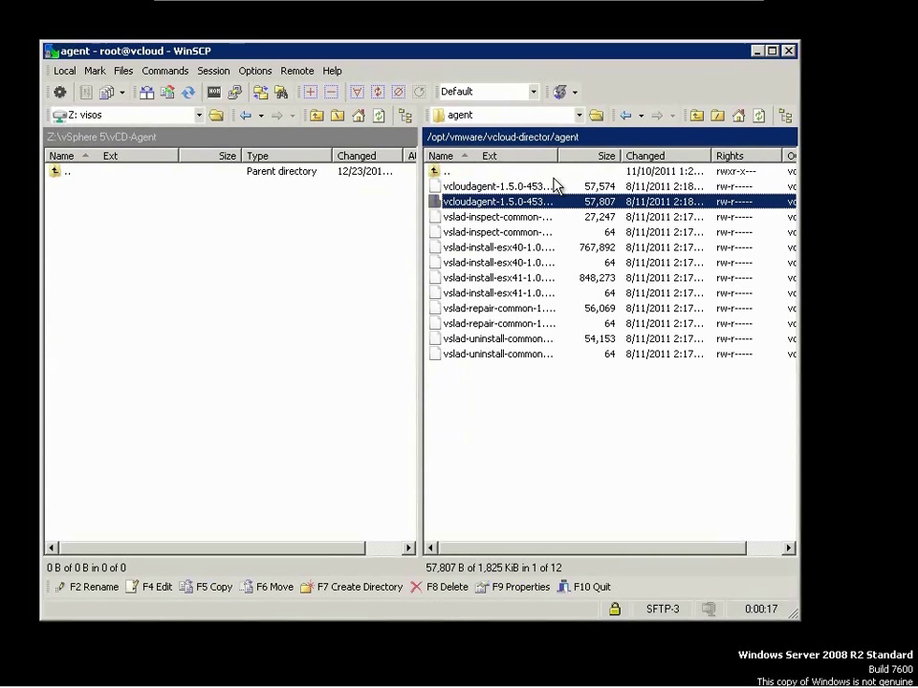
{"action": "left_click_drag", "start_coordinate": [559, 156], "coordinate": [672, 156]}
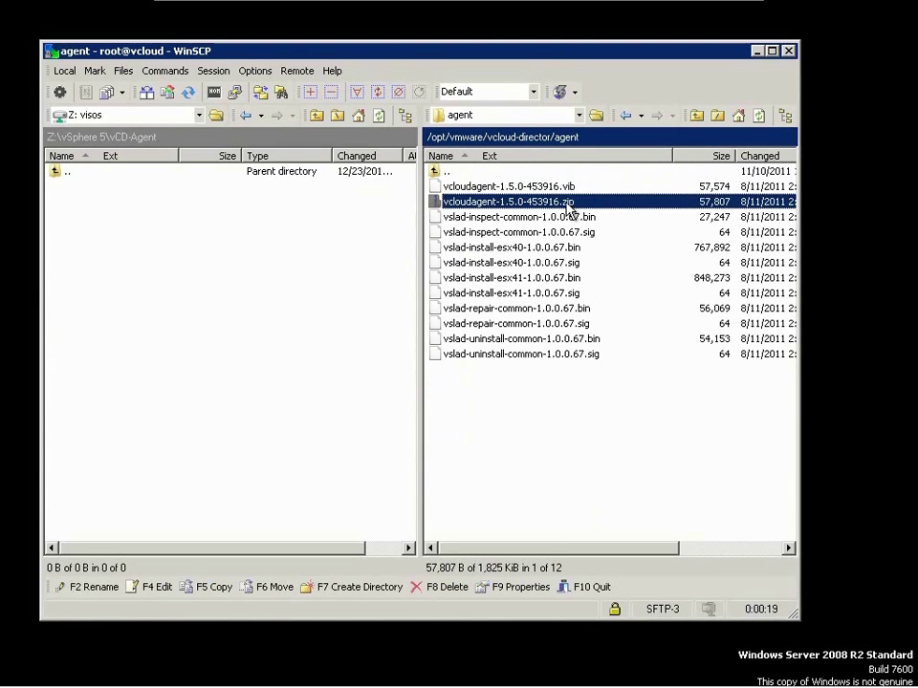
- Copy vcloudagent-1.5.0-453916.zip into the local vCD-Agent folder and close WinSCP
{"action": "right_click", "coordinate": [586, 209]}
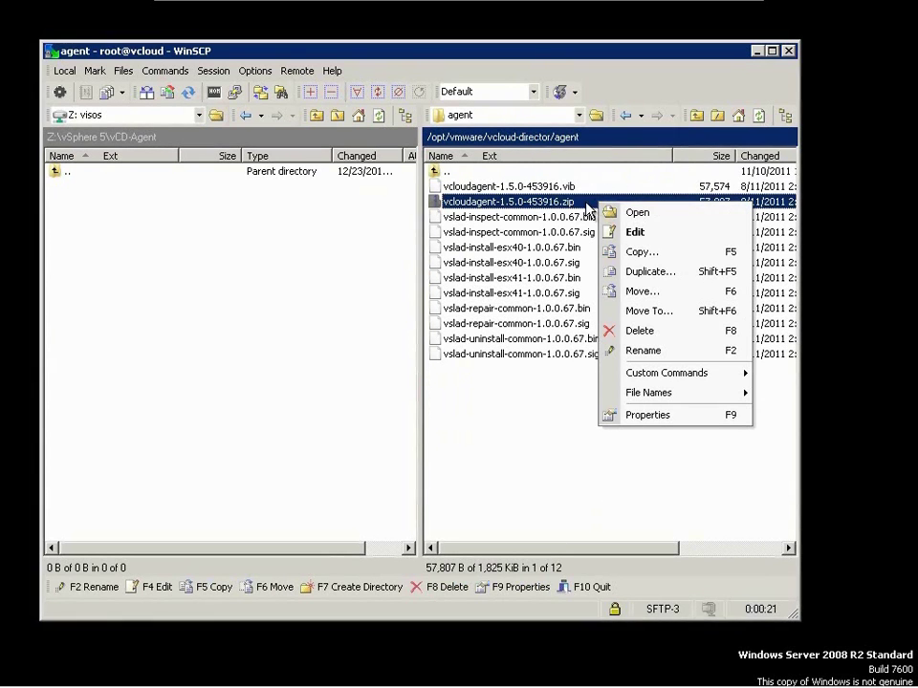
{"action": "left_click", "coordinate": [639, 252]}
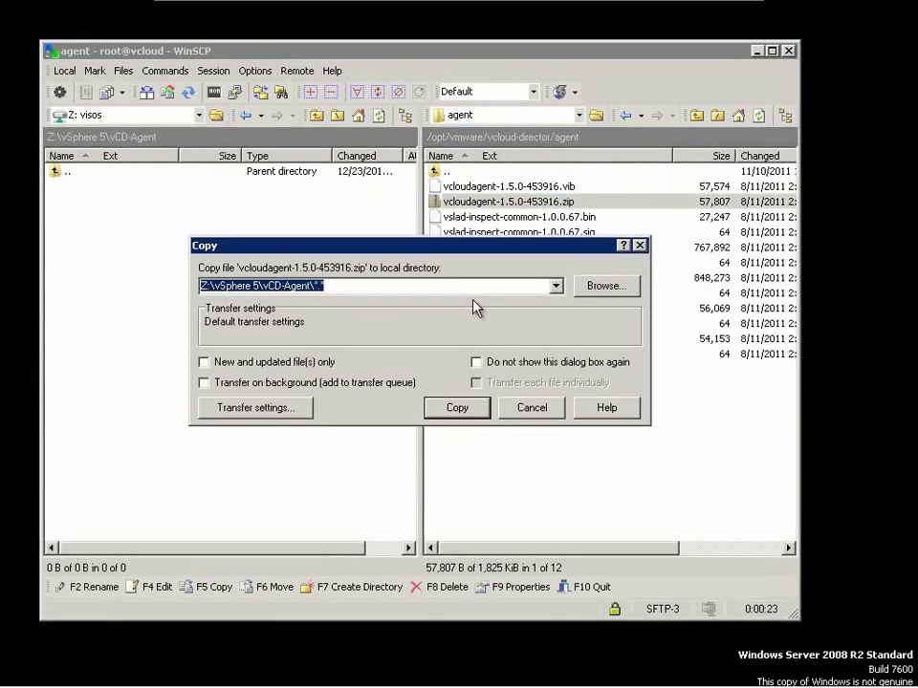
{"action": "left_click", "coordinate": [468, 409]}
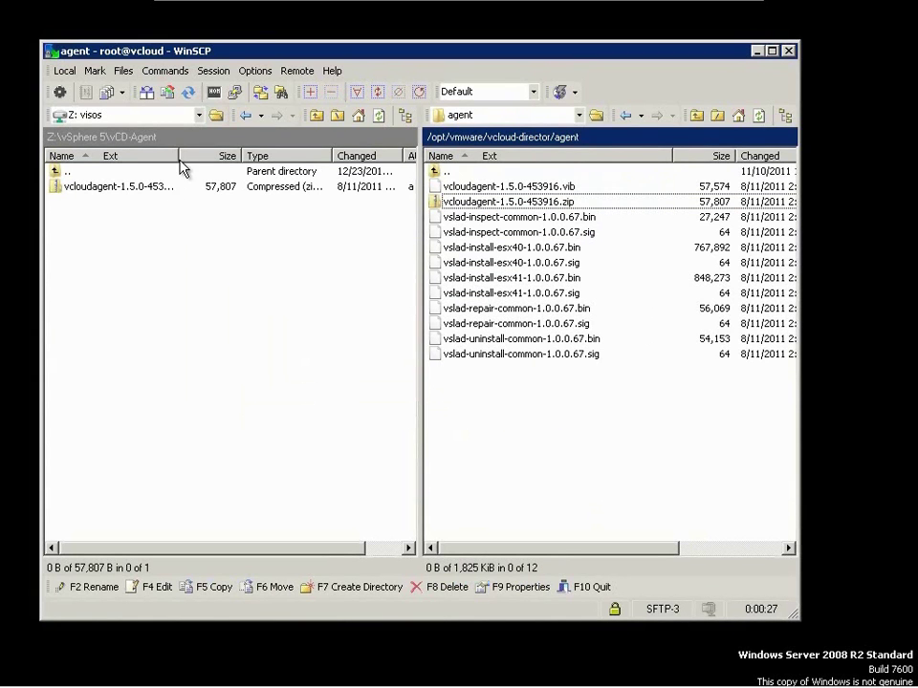
{"action": "left_click_drag", "start_coordinate": [180, 160], "coordinate": [284, 160]}
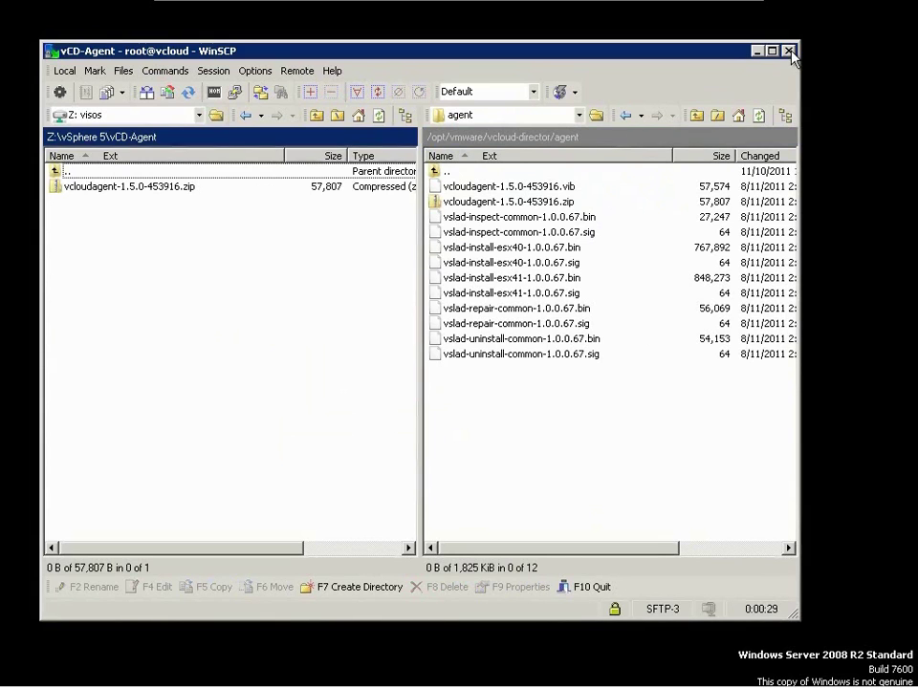
{"action": "left_click", "coordinate": [789, 52]}
{"action": "left_click", "coordinate": [362, 357]}
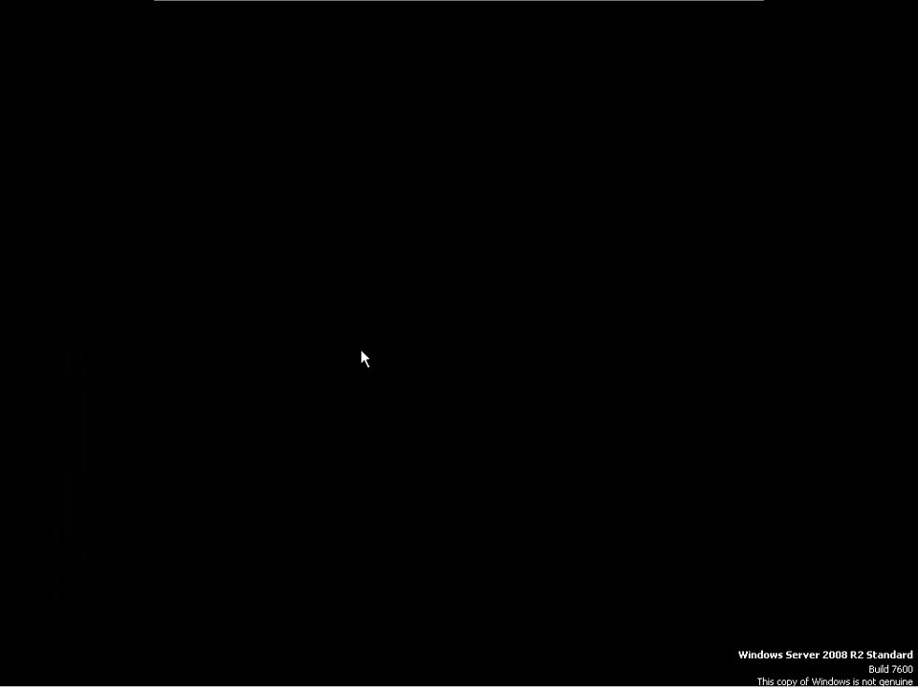
- Open the Z:\vSphere 5\PPVE 5.7 folder in Windows Explorer
{"action": "left_click", "coordinate": [177, 671]}
{"action": "left_click", "coordinate": [181, 383]}
{"action": "left_click", "coordinate": [706, 340]}
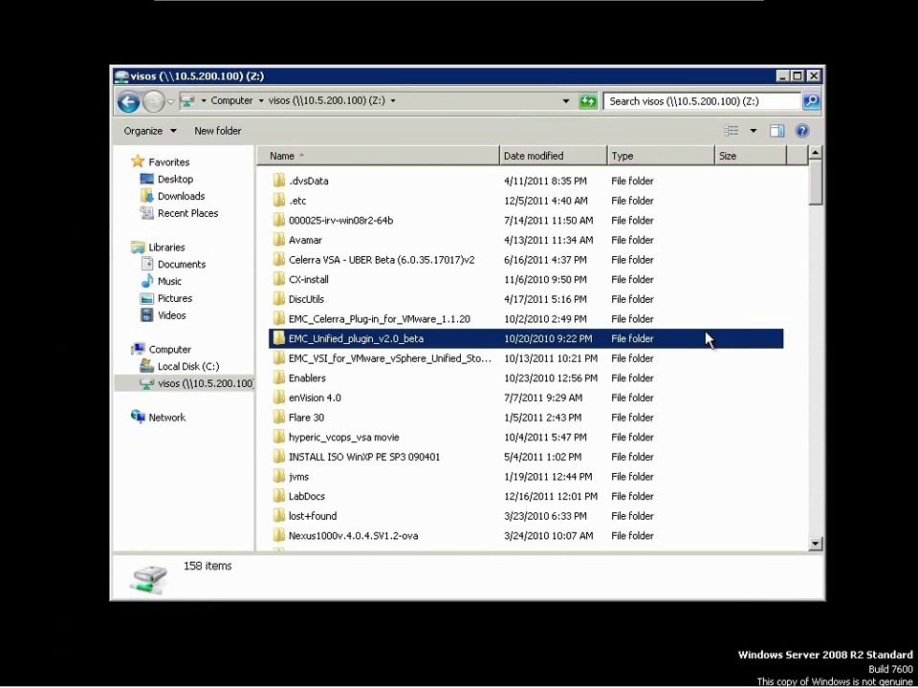
{"action": "type", "text": "vs"}
{"action": "key", "text": "Return"}
{"action": "key", "text": "Down"}
{"action": "key", "text": "Down"}
{"action": "key", "text": "Down"}
{"action": "key", "text": "Down"}
{"action": "key", "text": "Down"}
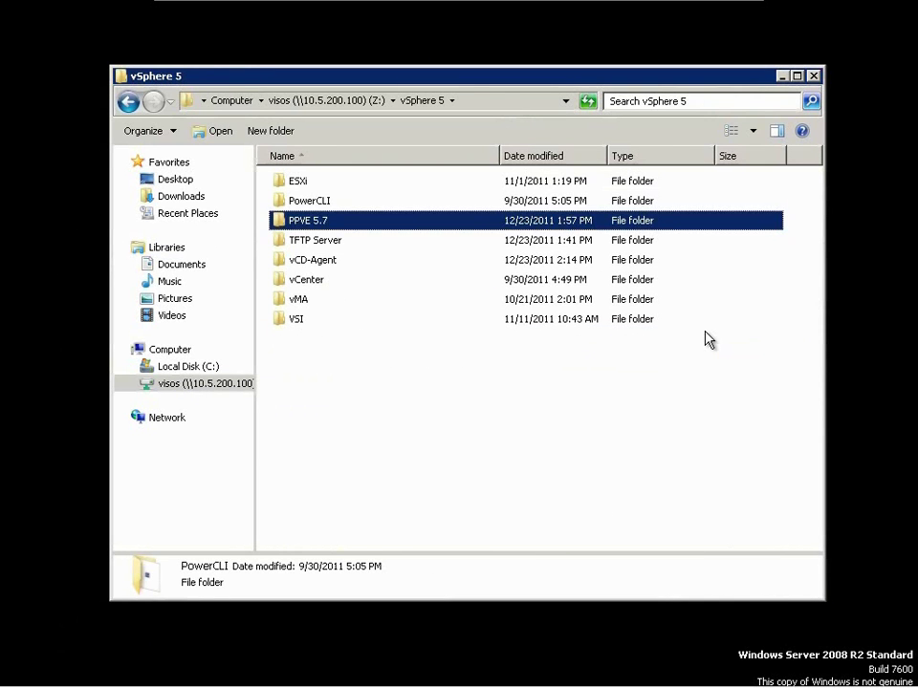
{"action": "key", "text": "Return"}
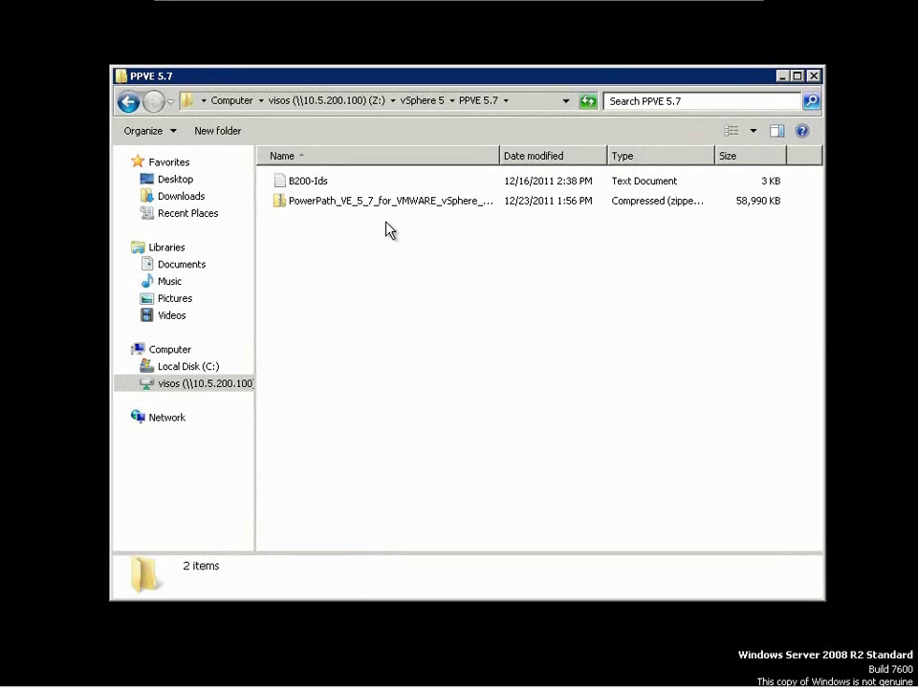
- Extract the PowerPath zip directly into the PPVE 5.7 folder
{"action": "double_click", "coordinate": [368, 202]}
{"action": "left_click", "coordinate": [512, 366]}
{"action": "right_click", "coordinate": [369, 201]}
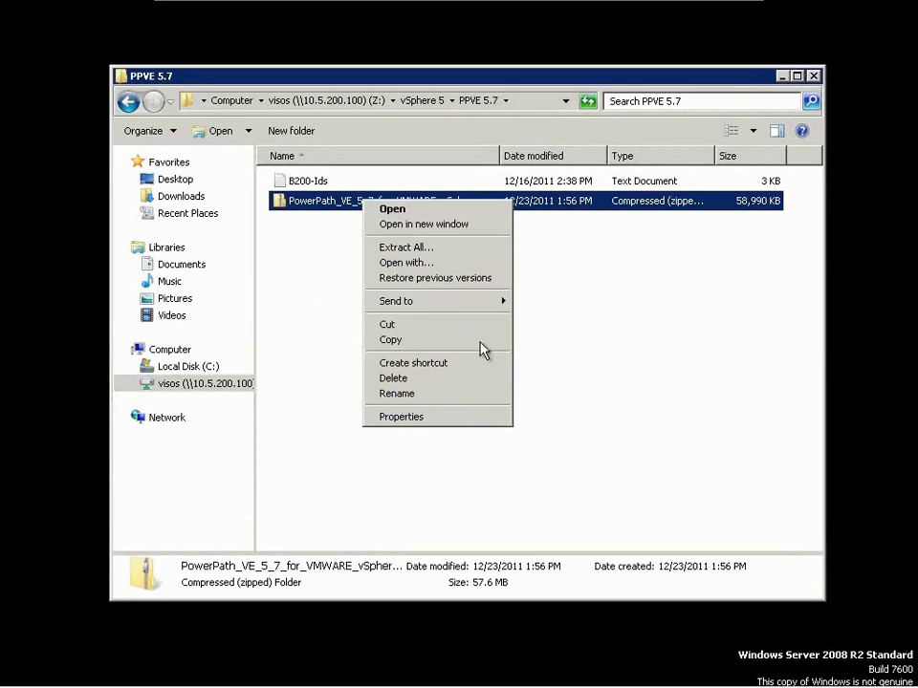
{"action": "left_click", "coordinate": [402, 248]}
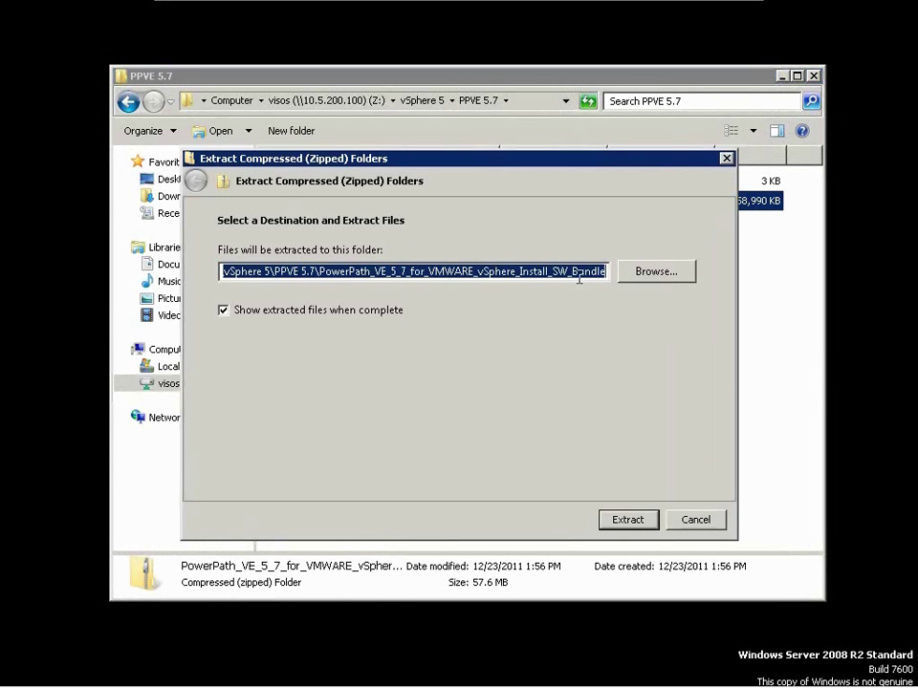
{"action": "left_click", "coordinate": [327, 271]}
{"action": "left_click_drag", "start_coordinate": [325, 272], "coordinate": [641, 268]}
{"action": "key", "text": "Delete"}
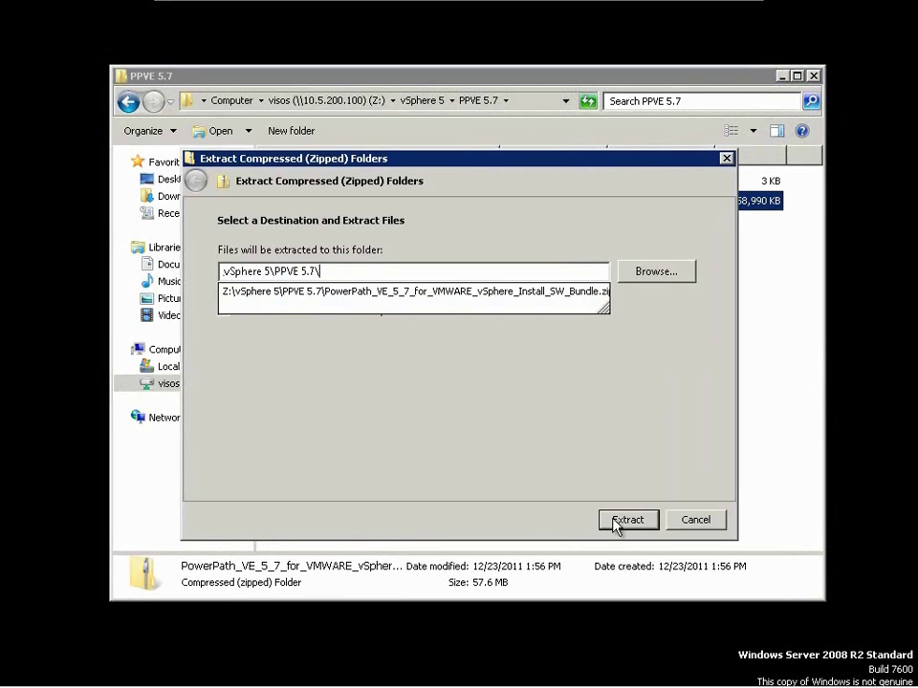
{"action": "left_click", "coordinate": [624, 519]}
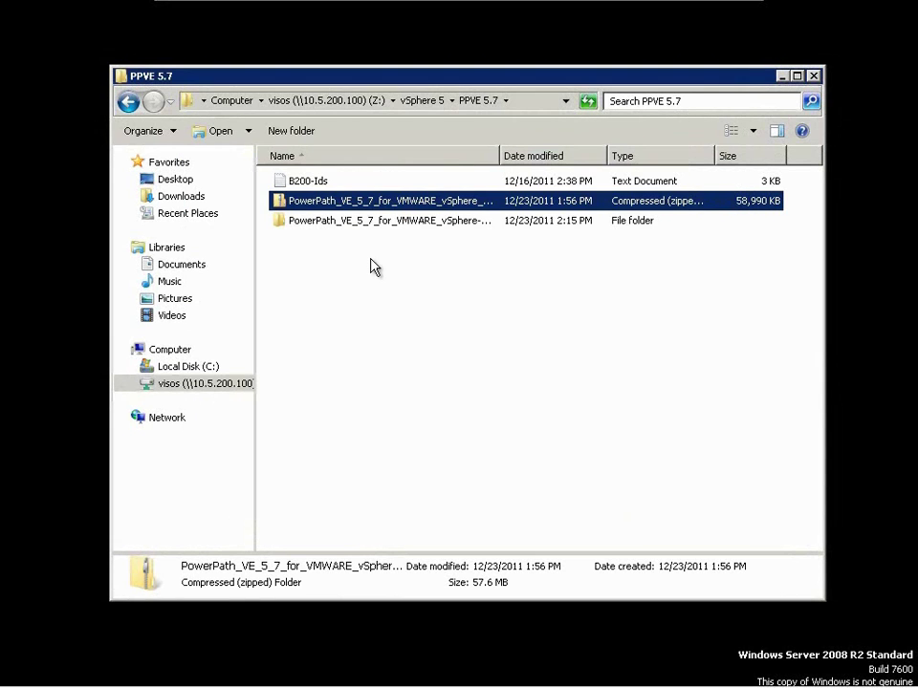
- Copy the EMCPower.VMWARE.5.7.b173 zip from the extracted bundle up into PPVE 5.7
{"action": "left_click", "coordinate": [371, 267]}
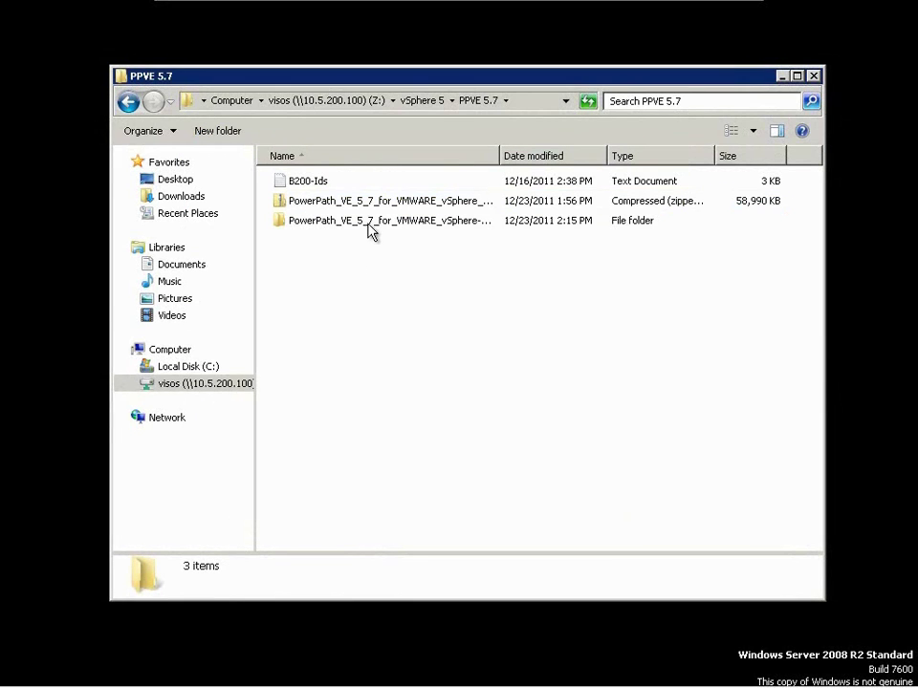
{"action": "double_click", "coordinate": [369, 227]}
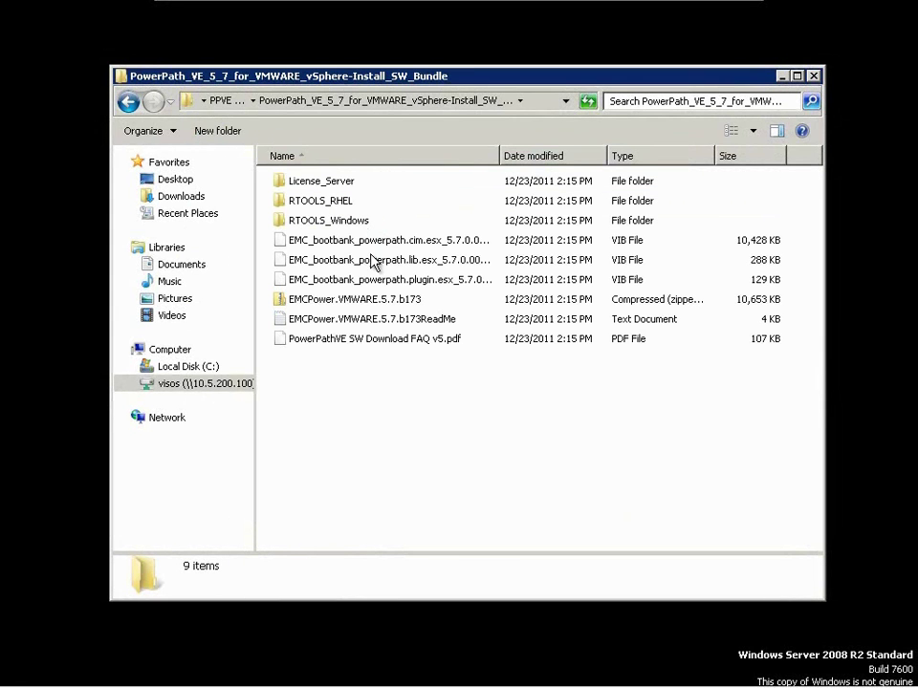
{"action": "left_click", "coordinate": [387, 304]}
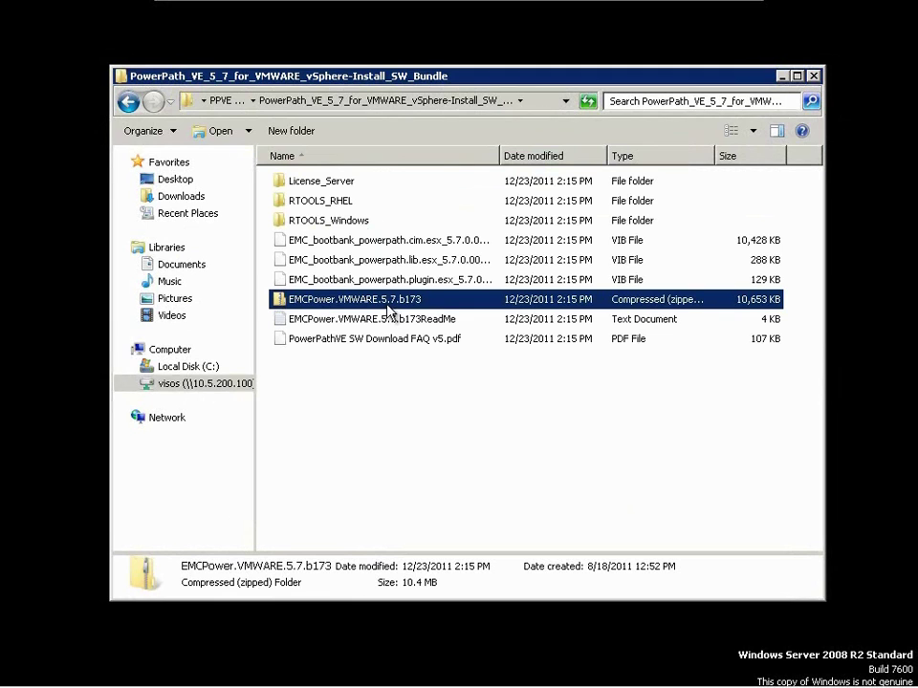
{"action": "left_click", "coordinate": [128, 102]}
{"action": "left_click", "coordinate": [328, 252]}
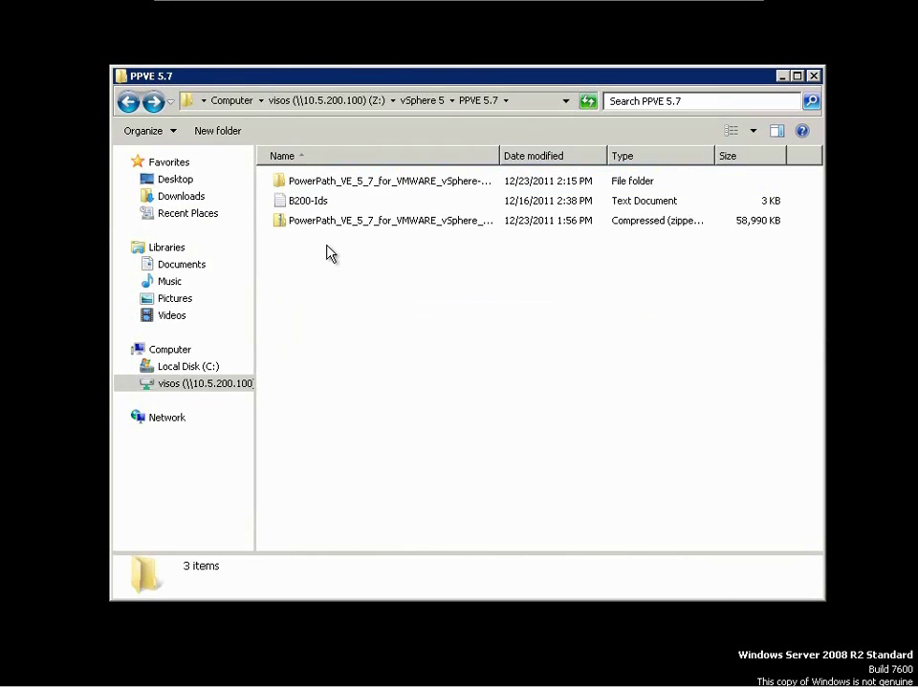
{"action": "key", "text": "ctrl+v"}
{"action": "left_click", "coordinate": [334, 261]}
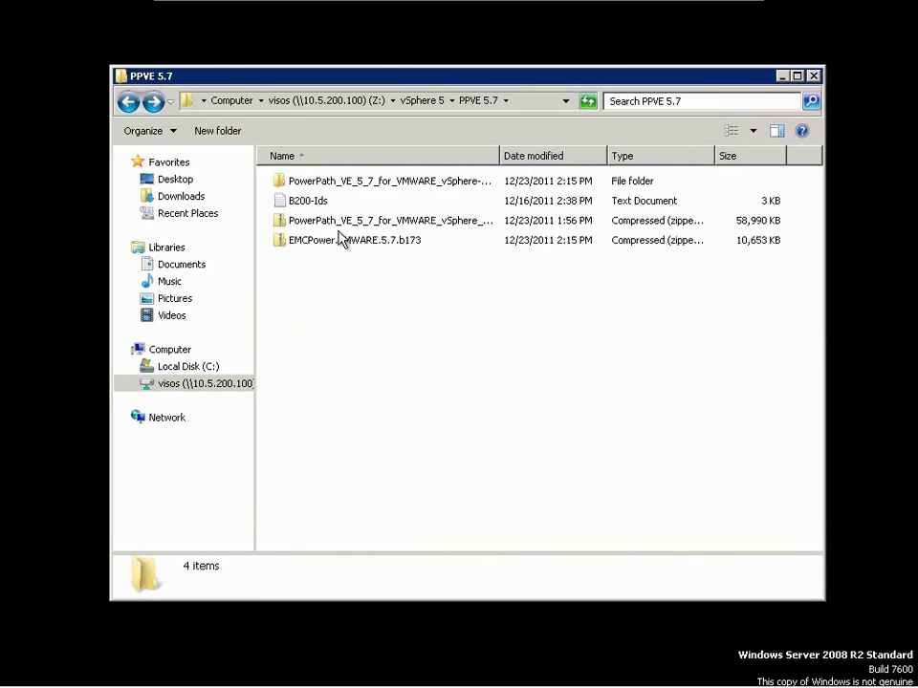
- Delete the original PowerPath zip, check the EMCPower zip, and minimise Explorer
{"action": "left_click", "coordinate": [343, 223]}
{"action": "key", "text": "Delete"}
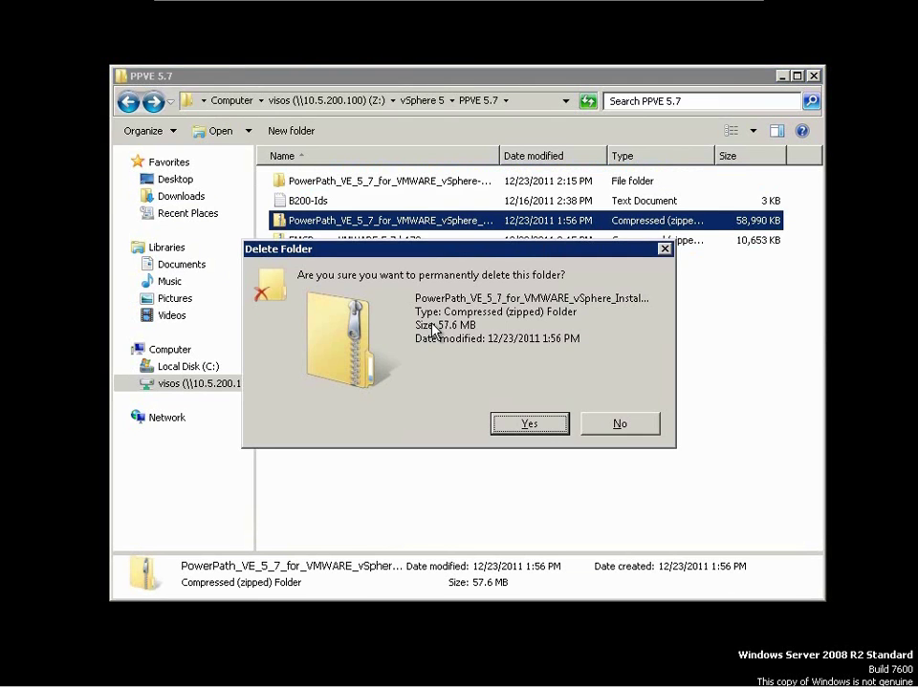
{"action": "key", "text": "Return"}
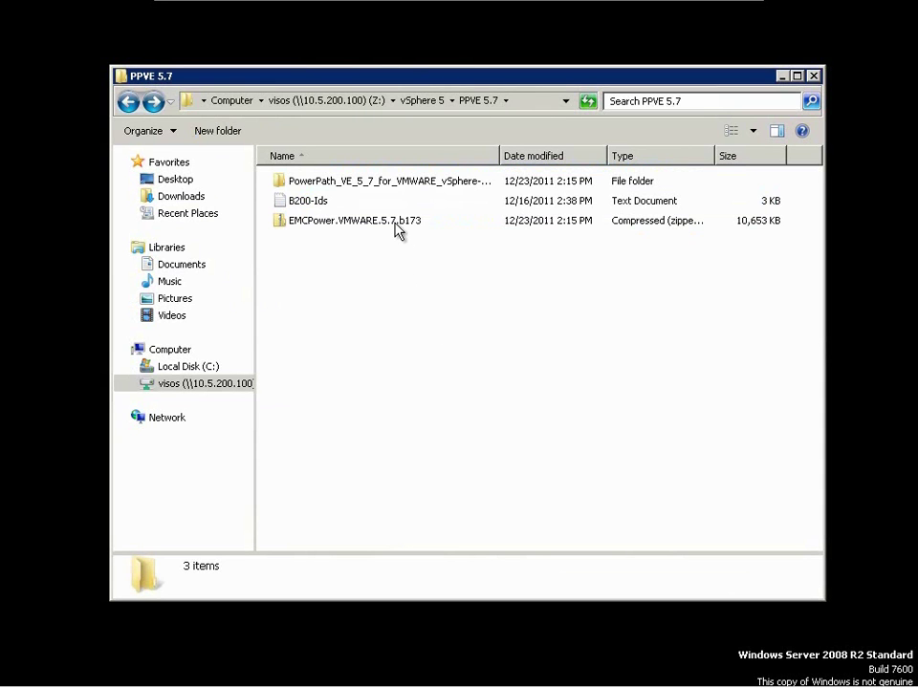
{"action": "double_click", "coordinate": [398, 231]}
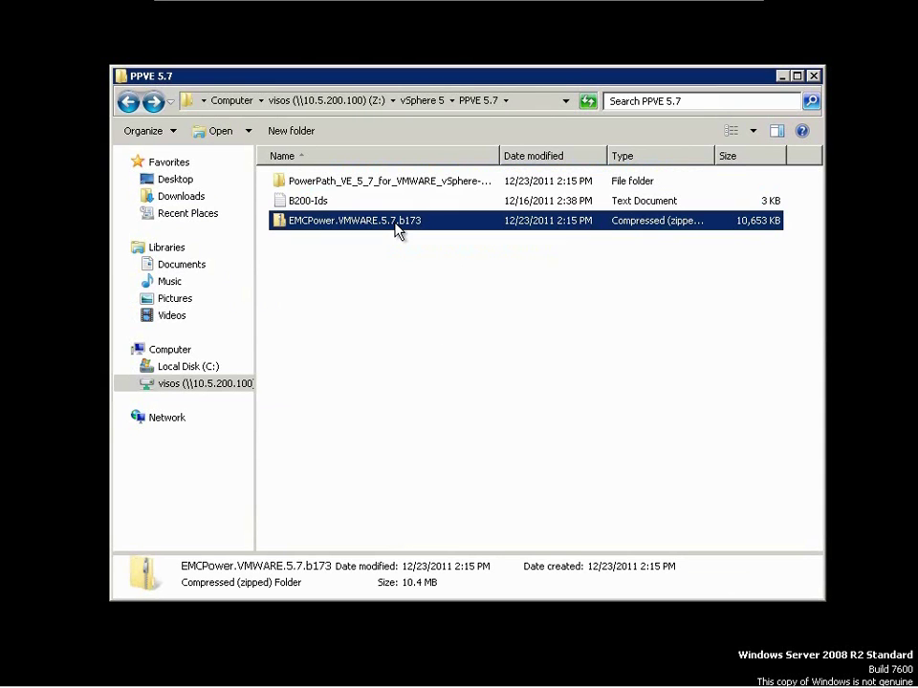
{"action": "left_click", "coordinate": [510, 362]}
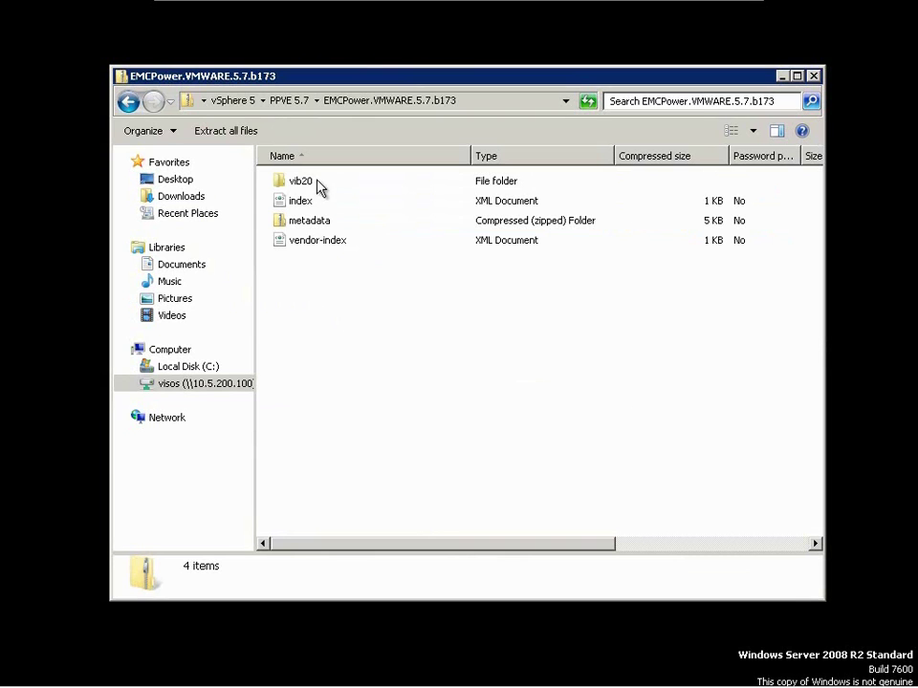
{"action": "left_click", "coordinate": [129, 104]}
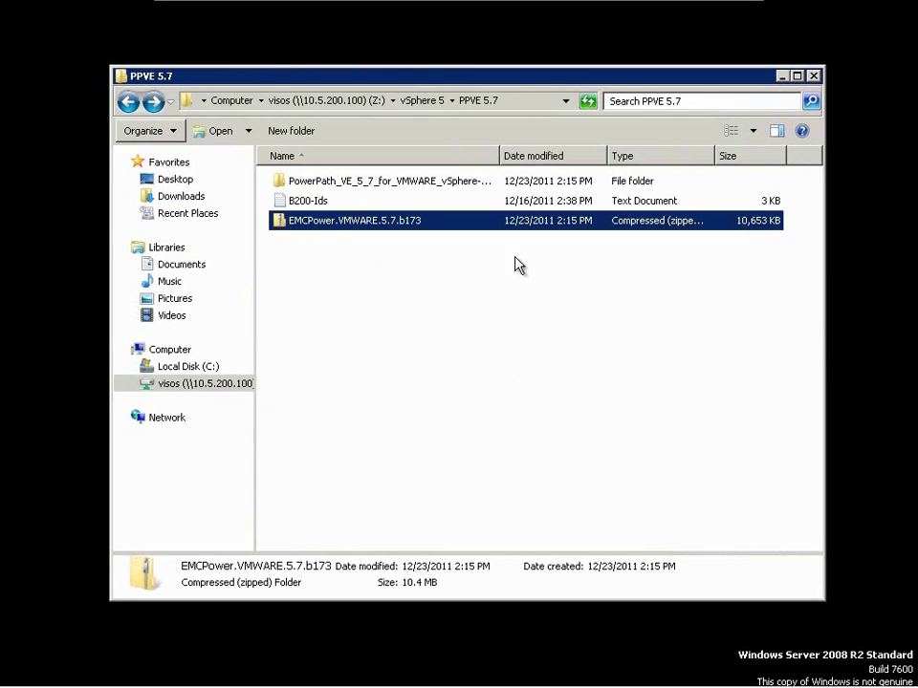
{"action": "left_click", "coordinate": [783, 77]}
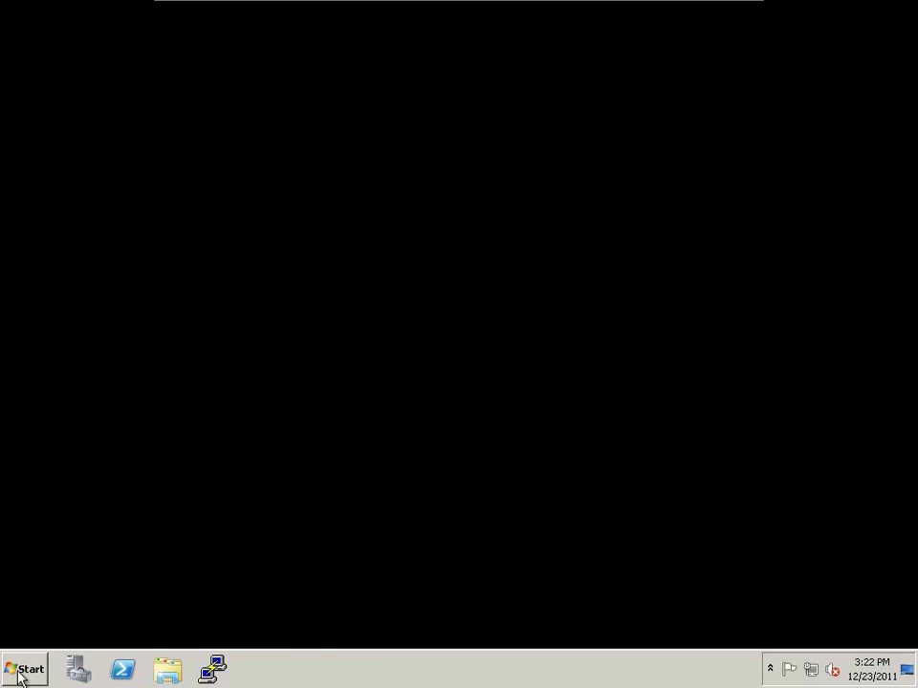
- Launch VMware vSphere PowerCLI, enlarge its console, and enter connect-viserver vcenter50.irvine
{"action": "left_click", "coordinate": [21, 672]}
{"action": "left_click", "coordinate": [104, 256]}
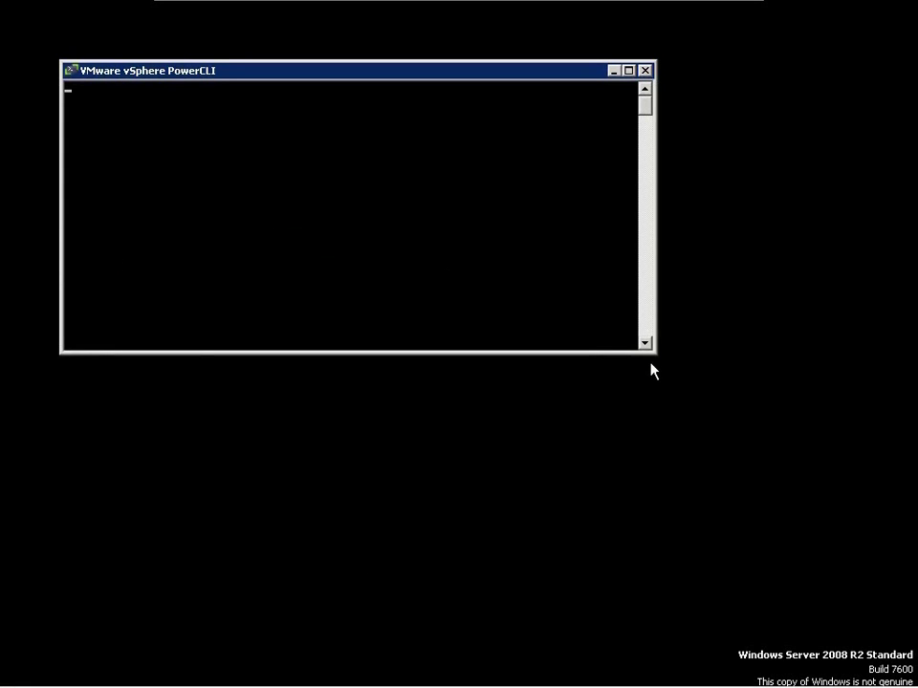
{"action": "left_click_drag", "start_coordinate": [656, 356], "coordinate": [755, 548]}
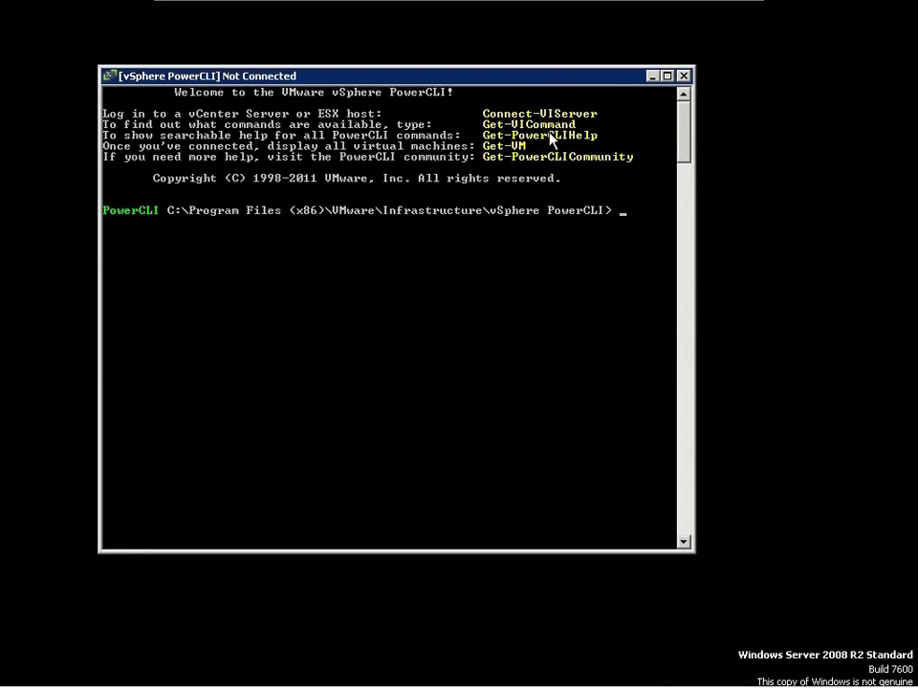
{"action": "type", "text": "connect-viserver"}
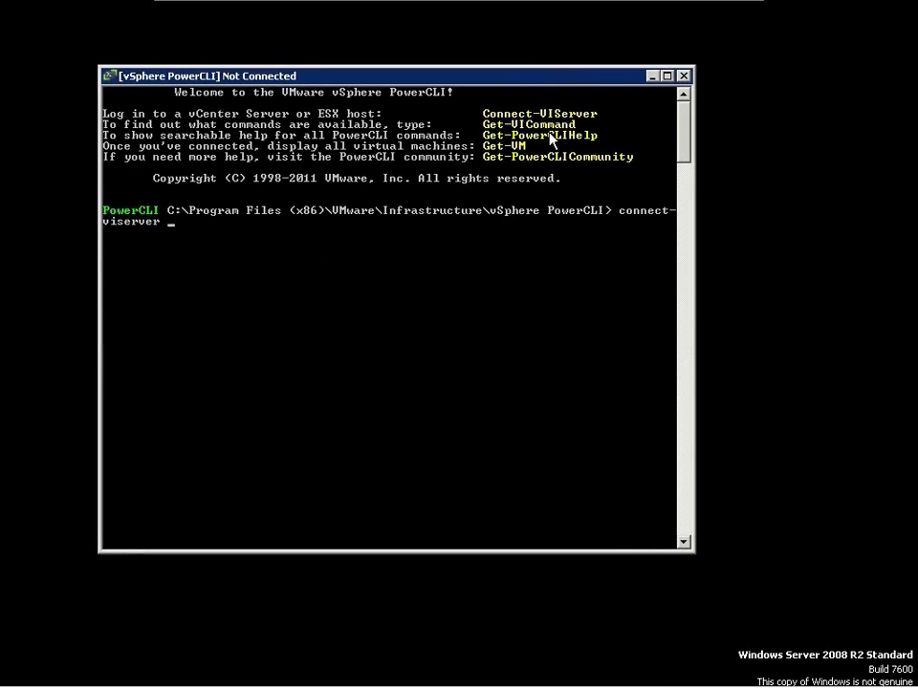
{"action": "type", "text": " vcenter50.irvine.local"}
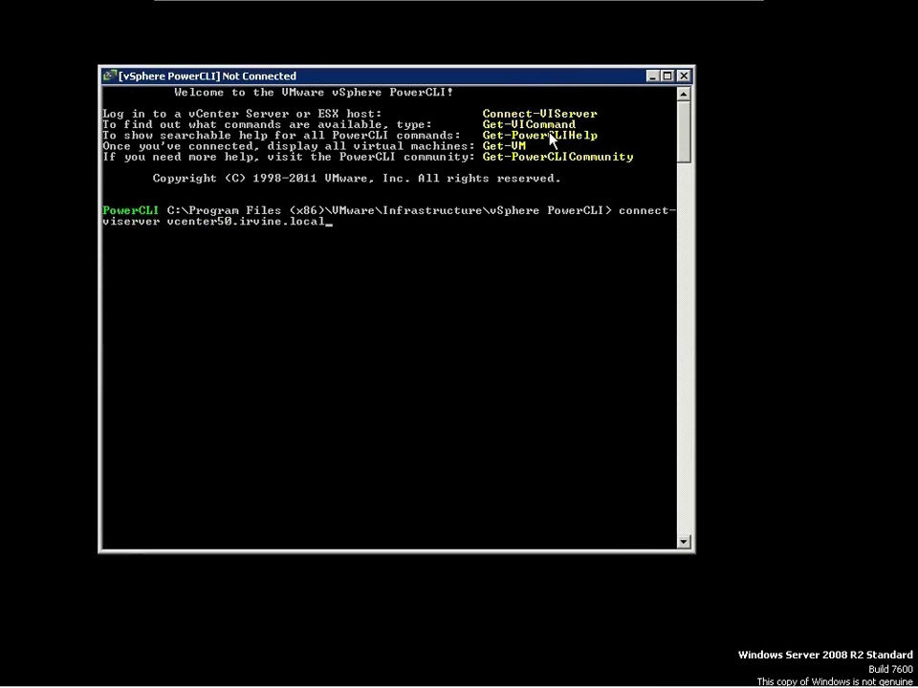
- Set the PowerCLI console's window width to 100 columns
{"action": "right_click", "coordinate": [540, 80]}
{"action": "left_click", "coordinate": [593, 229]}
{"action": "left_click", "coordinate": [228, 116]}
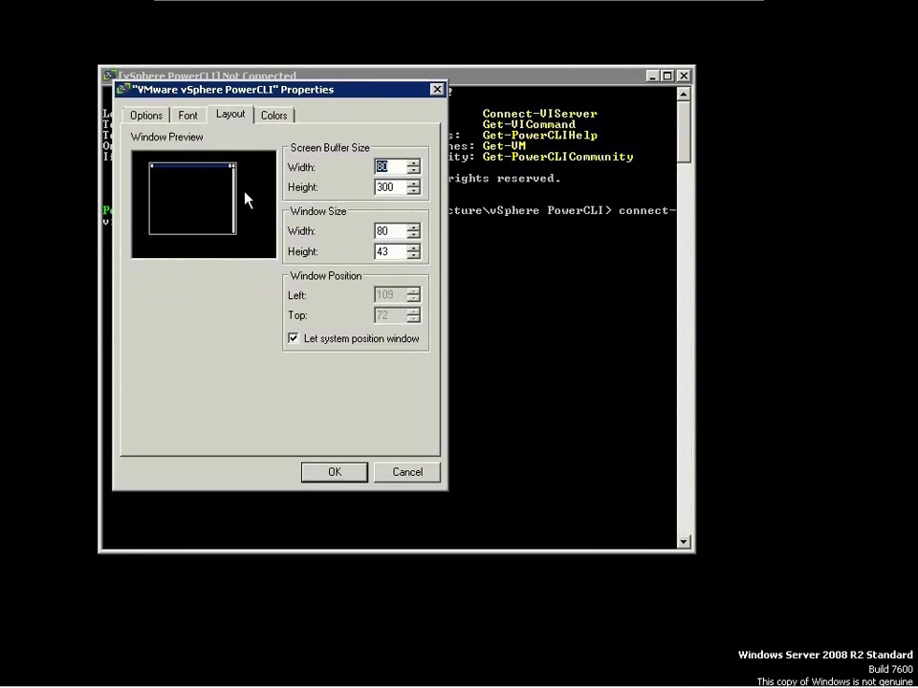
{"action": "double_click", "coordinate": [387, 231]}
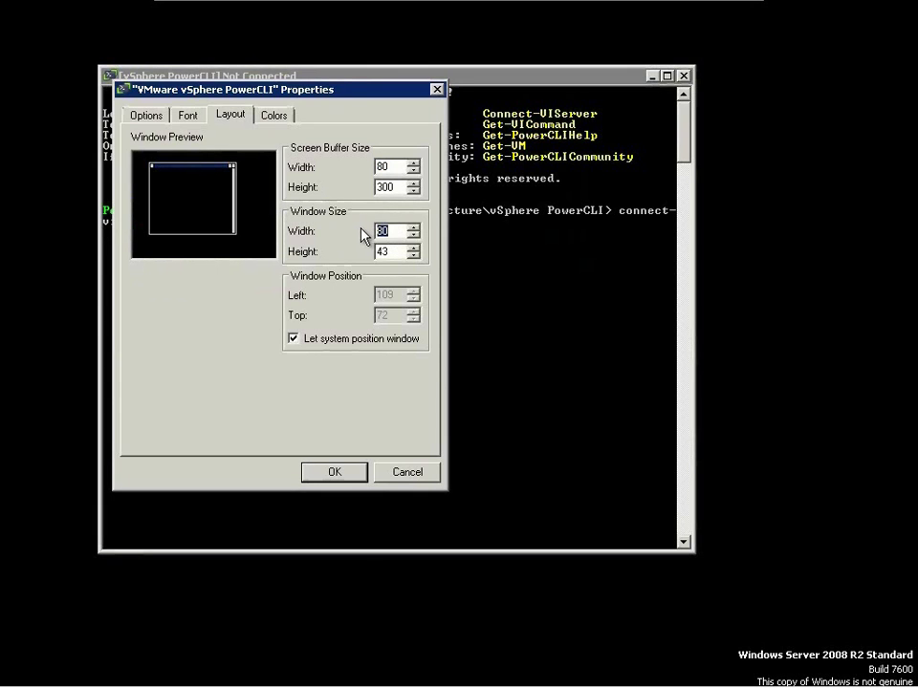
{"action": "type", "text": "100"}
{"action": "key", "text": "Return"}
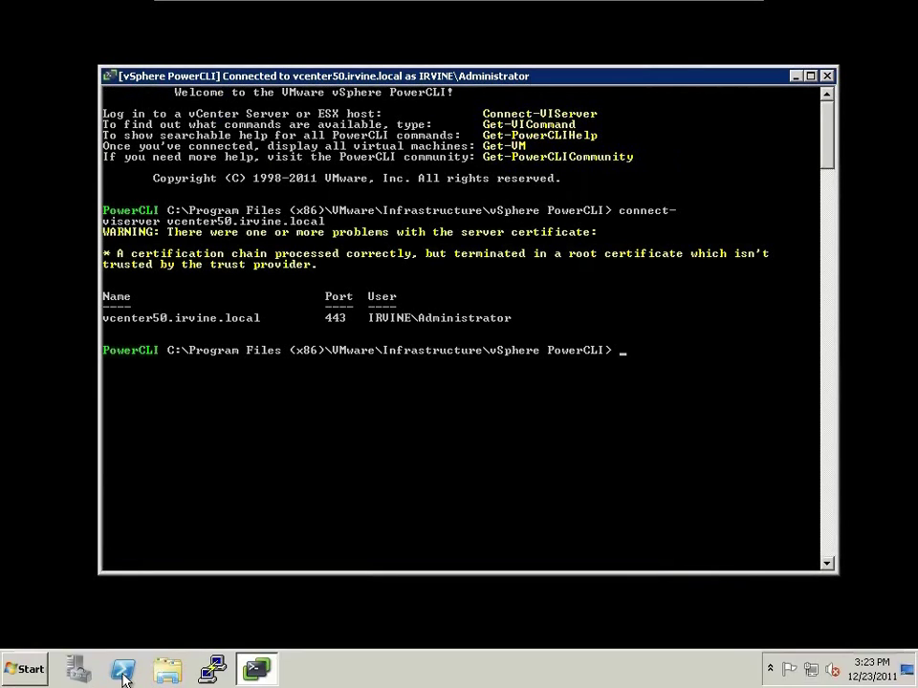
- Browse the Z: drive to vSphere 5\ESXi and select VMware-ESXi-5.0.0-469512-depot.zip
{"action": "left_click", "coordinate": [168, 668]}
{"action": "left_click", "coordinate": [170, 382]}
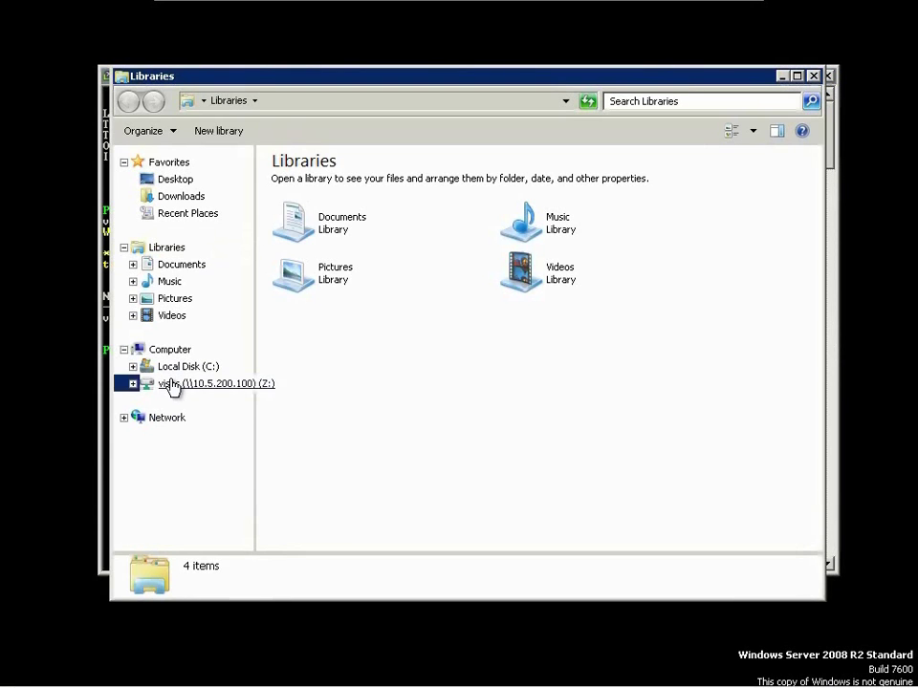
{"action": "left_click", "coordinate": [601, 267]}
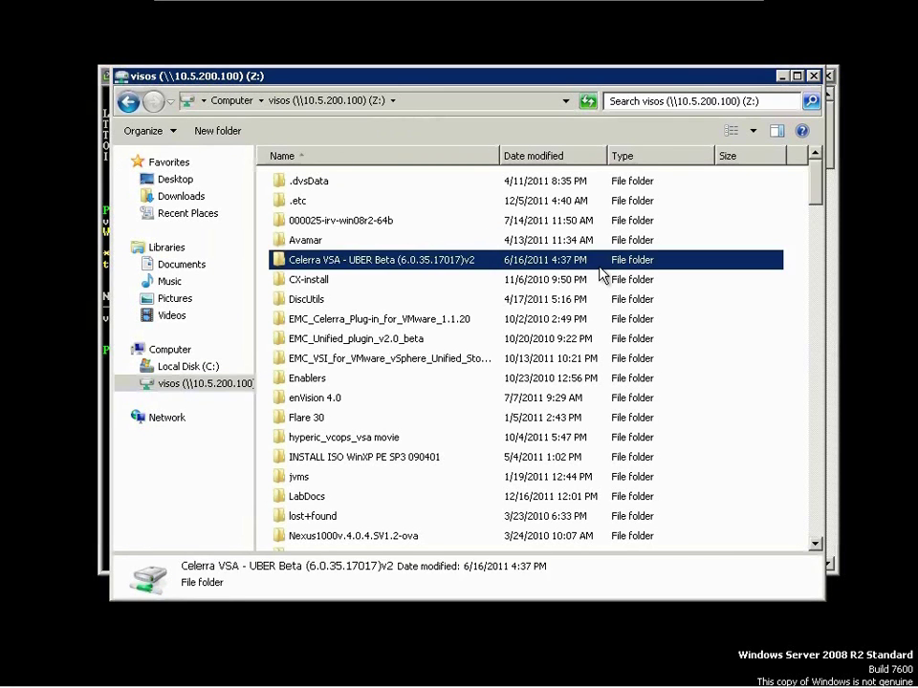
{"action": "type", "text": "vsphere"}
{"action": "key", "text": "Return"}
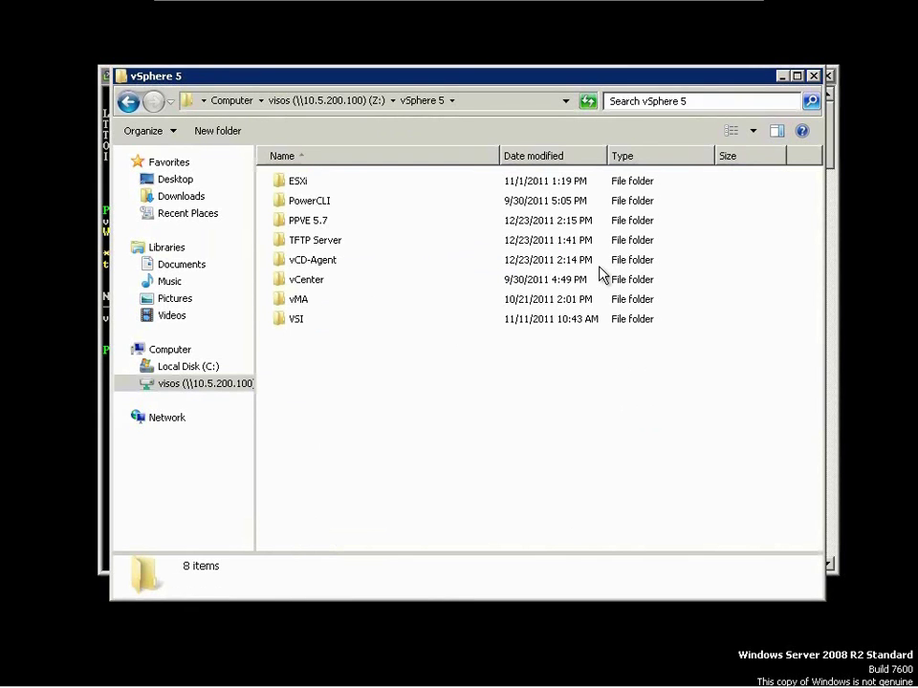
{"action": "type", "text": "esxi"}
{"action": "key", "text": "Return"}
{"action": "key", "text": "Down"}
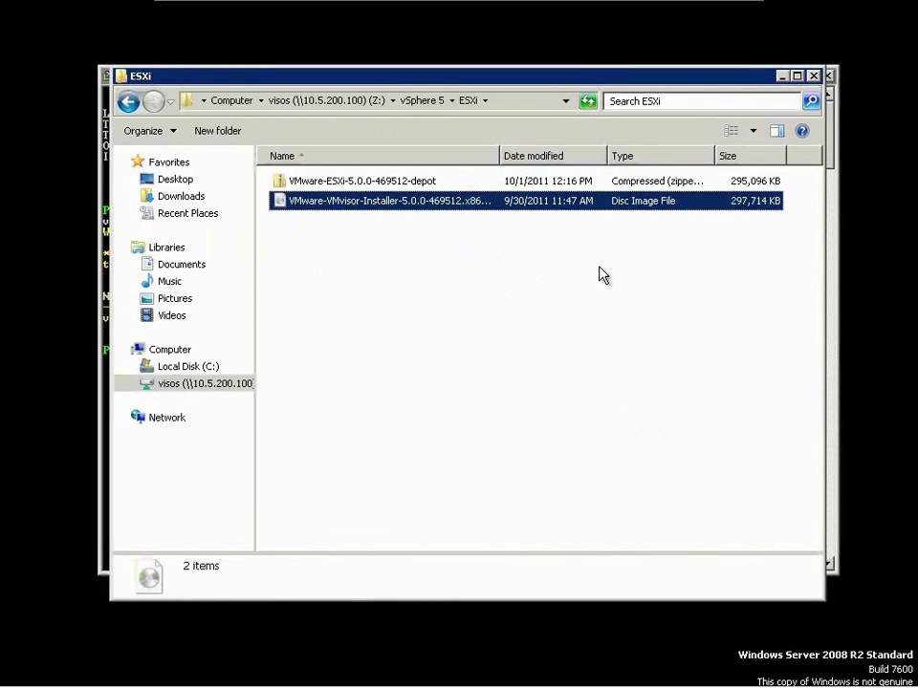
{"action": "key", "text": "Up"}
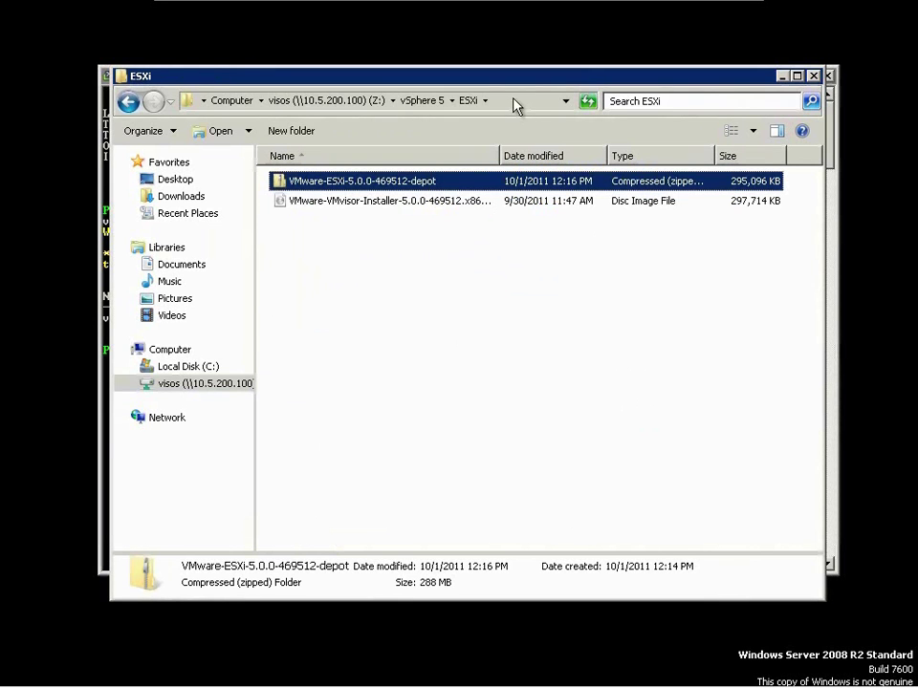
{"action": "left_click", "coordinate": [516, 101]}
- Begin the Add-EsxSoftwareDepot "Z:\vsphere 5\ESXi\" command in the PowerCLI console
{"action": "left_click_drag", "start_coordinate": [513, 82], "coordinate": [539, 448]}
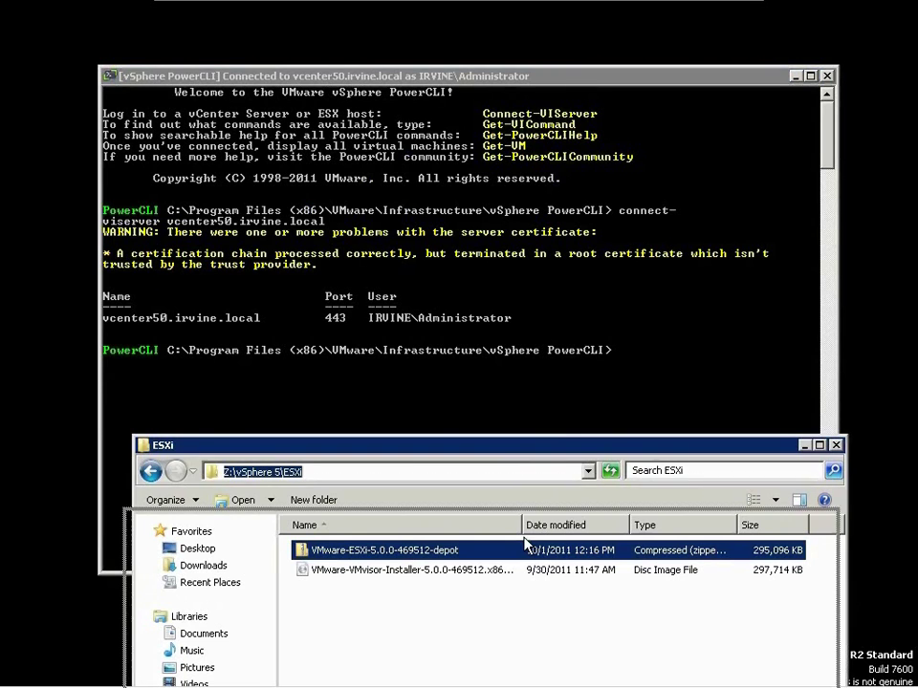
{"action": "left_click_drag", "start_coordinate": [524, 543], "coordinate": [525, 545]}
{"action": "left_click", "coordinate": [524, 388]}
{"action": "type", "text": "add-esxsoftwaredepot \"Z:\\vsphere 5\\"}
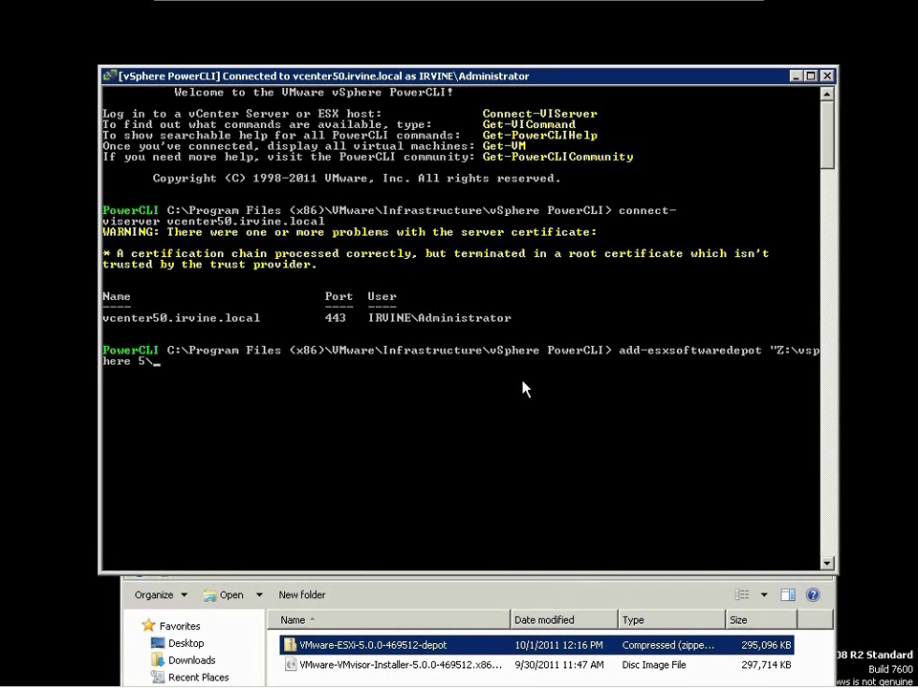
{"action": "type", "text": "ESXi\\"}
{"action": "left_click", "coordinate": [443, 656]}
{"action": "left_click_drag", "start_coordinate": [442, 656], "coordinate": [341, 493]}
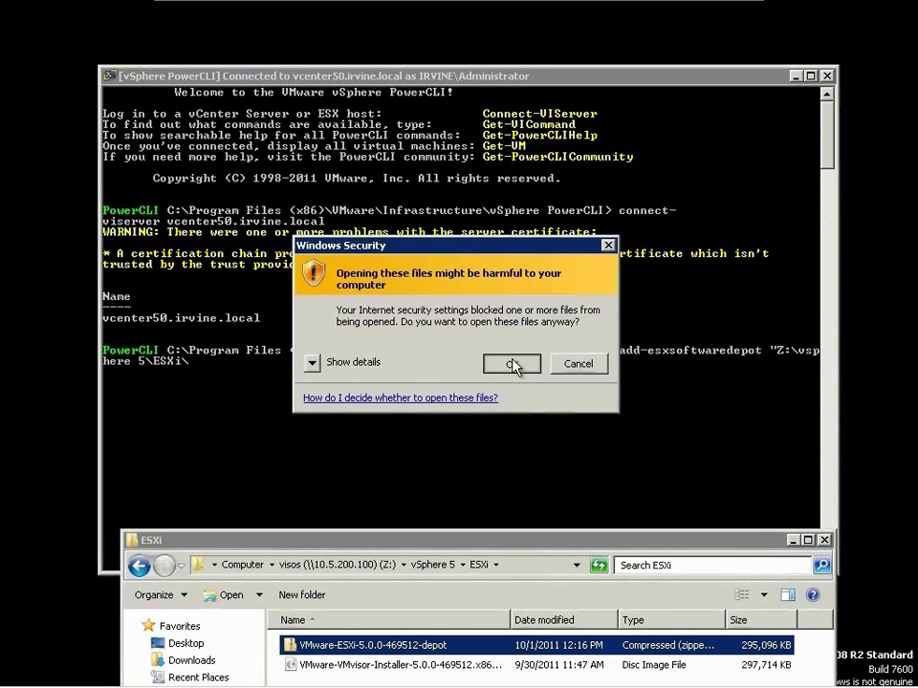
{"action": "left_click", "coordinate": [513, 361]}
- Copy the depot file name and paste it into the command, ending the path with .zip"
{"action": "right_click", "coordinate": [455, 646]}
{"action": "left_click", "coordinate": [463, 614]}
{"action": "right_click", "coordinate": [451, 644]}
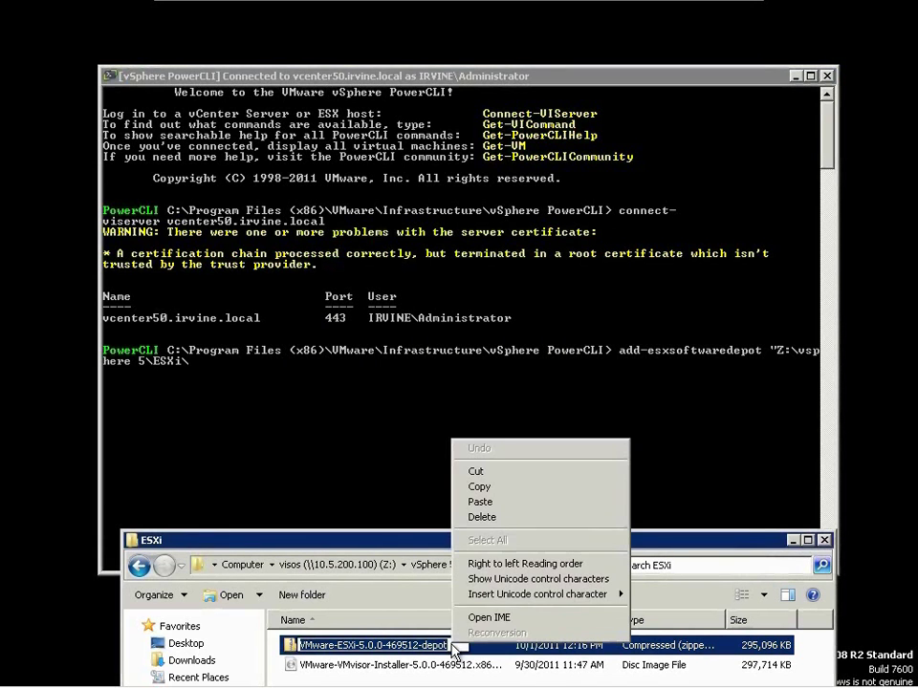
{"action": "left_click", "coordinate": [496, 486]}
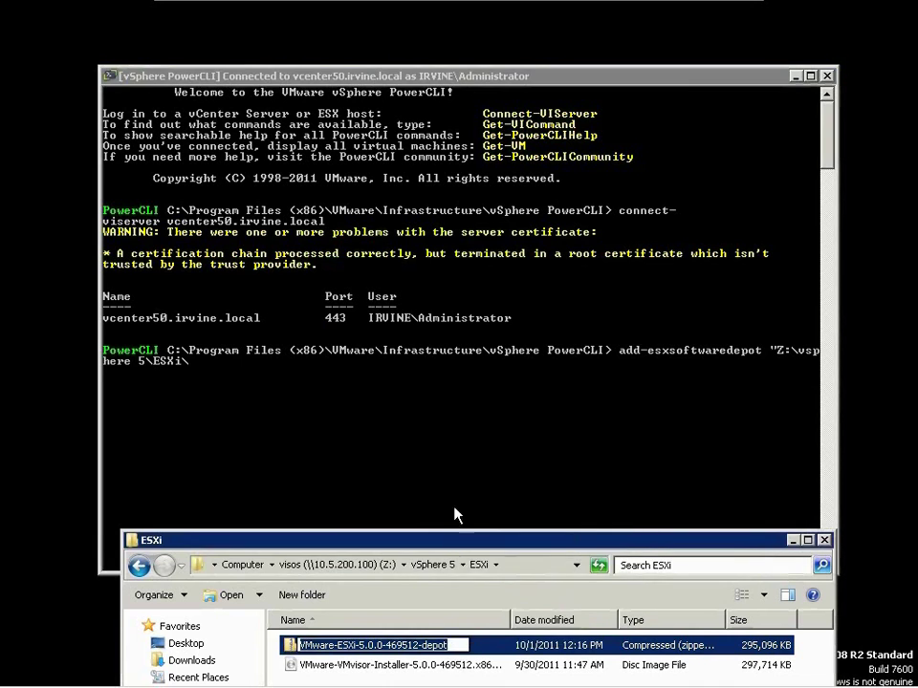
{"action": "left_click", "coordinate": [348, 383]}
{"action": "right_click", "coordinate": [280, 378]}
{"action": "left_click", "coordinate": [306, 415]}
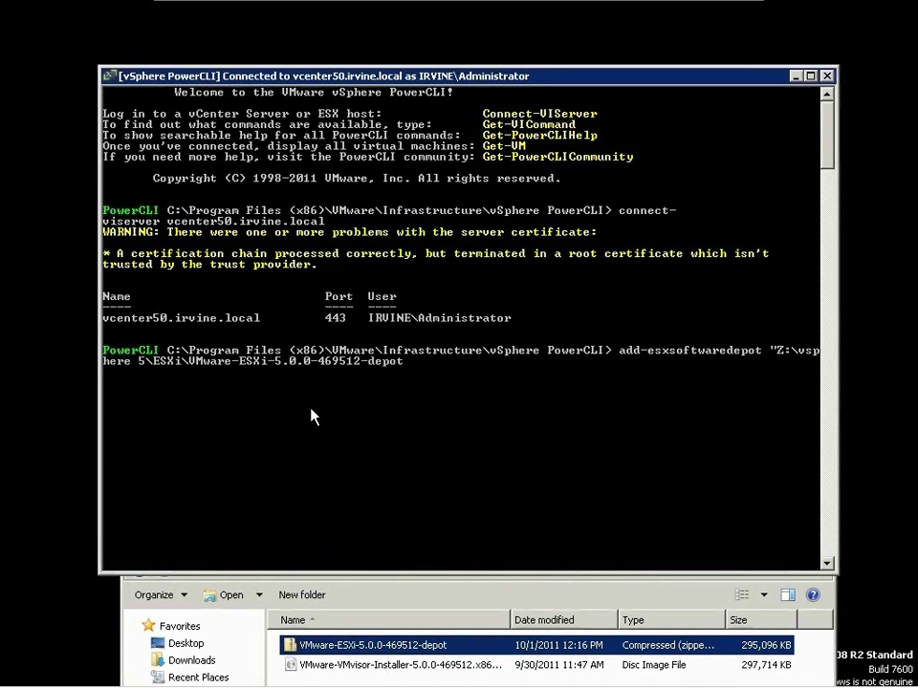
{"action": "type", "text": ".zip\""}
{"action": "type", "text": "add-es"}
{"action": "type", "text": "xs"}
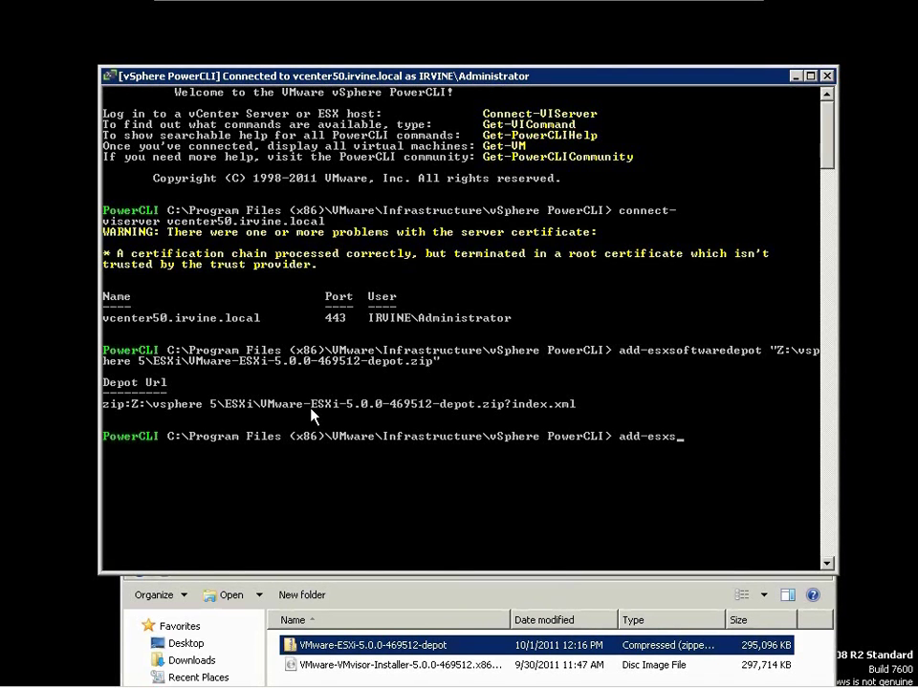
{"action": "type", "text": "oftwaredepot \"Z:\\vsphere"}
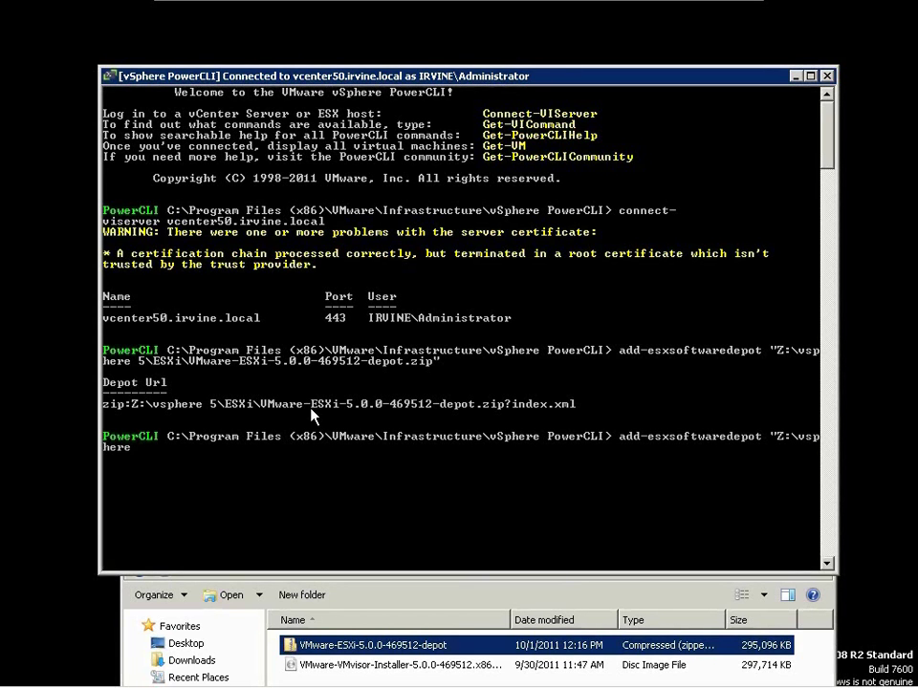
{"action": "type", "text": " 5\\es"}
- Fix the typed path and browse to vSphere 5\PPVE 5.7 to find the EMCPower package
{"action": "key", "text": "BackSpace"}
{"action": "key", "text": "BackSpace"}
{"action": "left_click", "coordinate": [375, 598]}
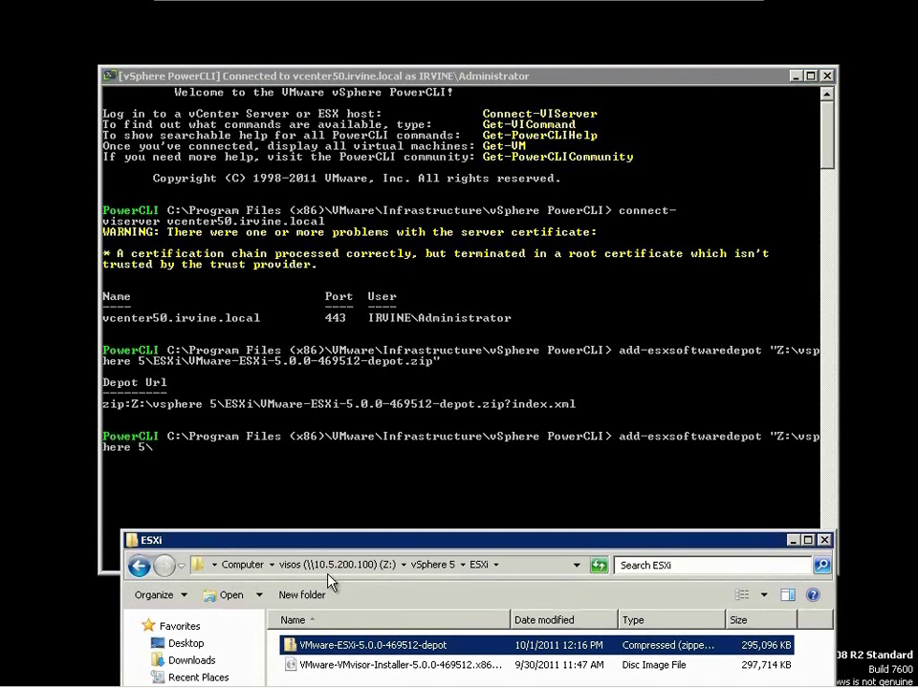
{"action": "left_click", "coordinate": [449, 564]}
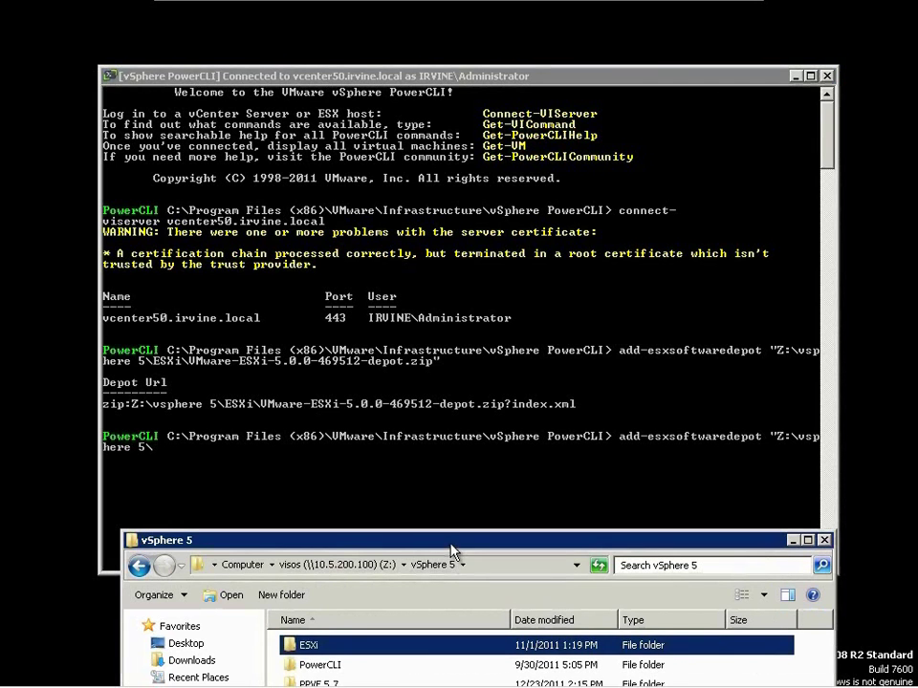
{"action": "key", "text": "Down"}
{"action": "key", "text": "Down"}
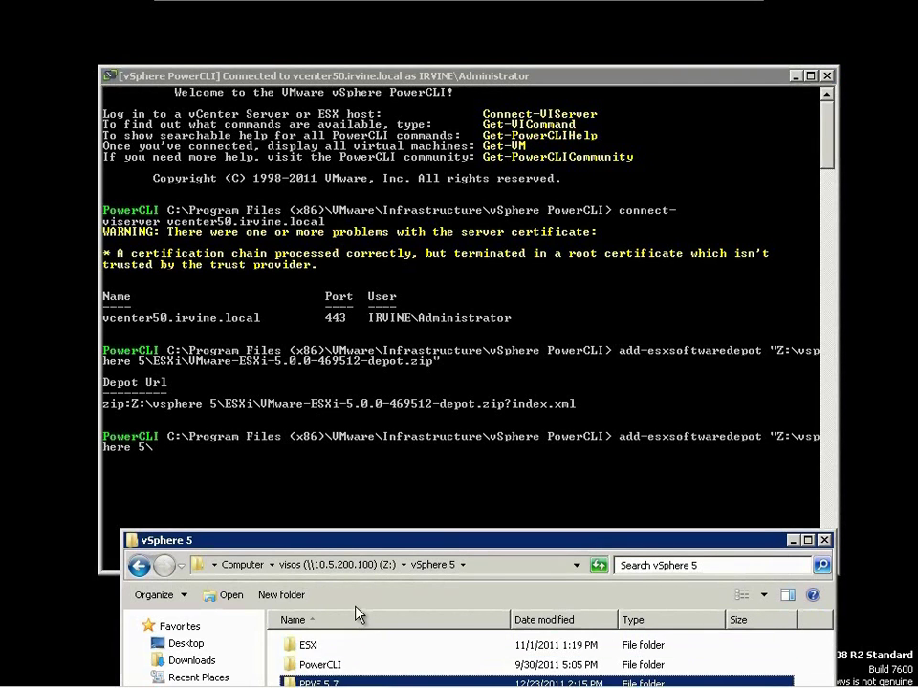
{"action": "key", "text": "Return"}
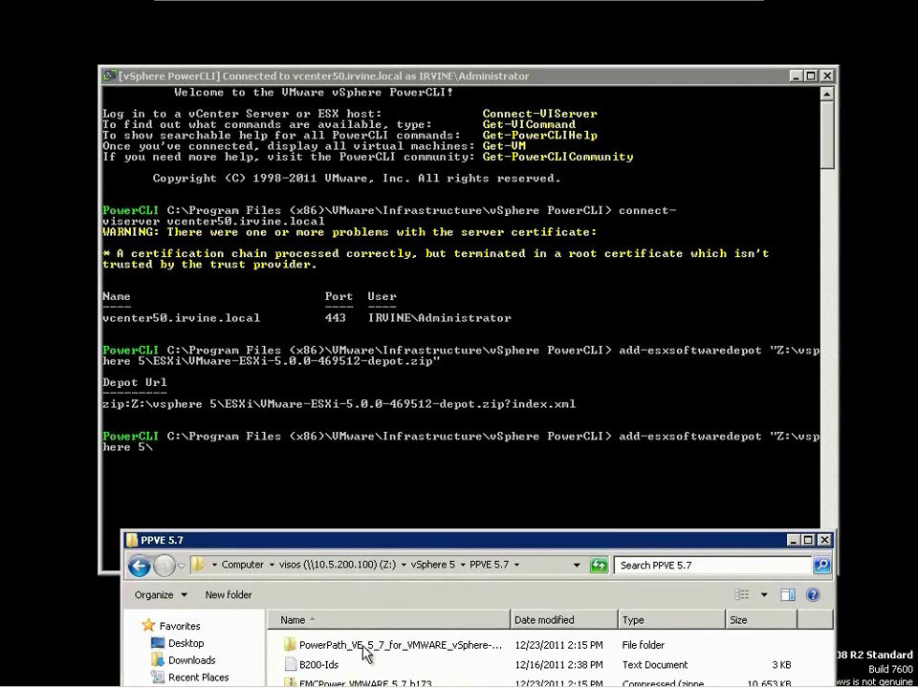
{"action": "key", "text": "Down"}
{"action": "key", "text": "Down"}
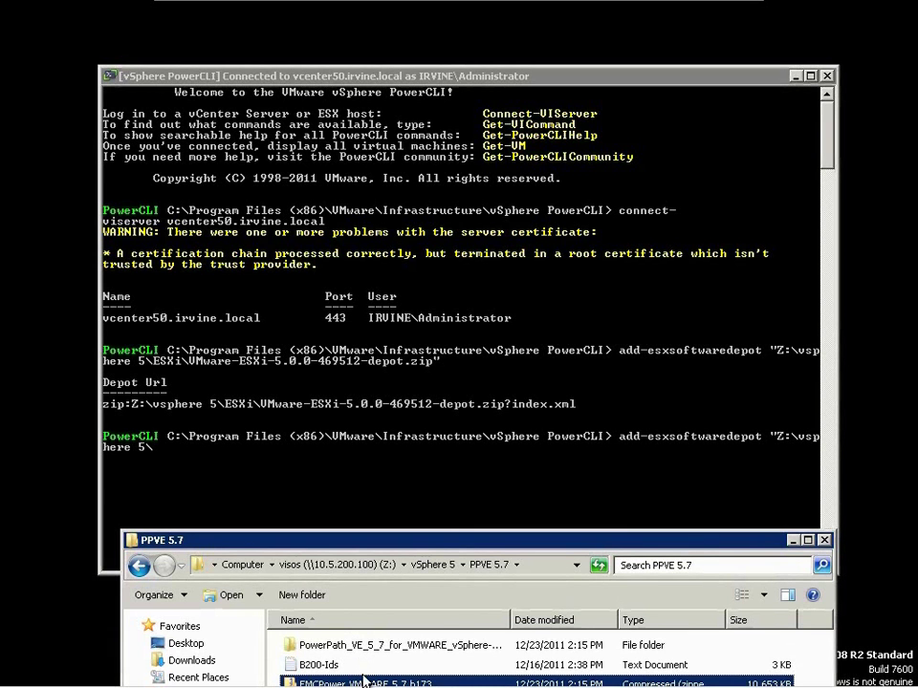
{"action": "left_click_drag", "start_coordinate": [355, 529], "coordinate": [360, 505]}
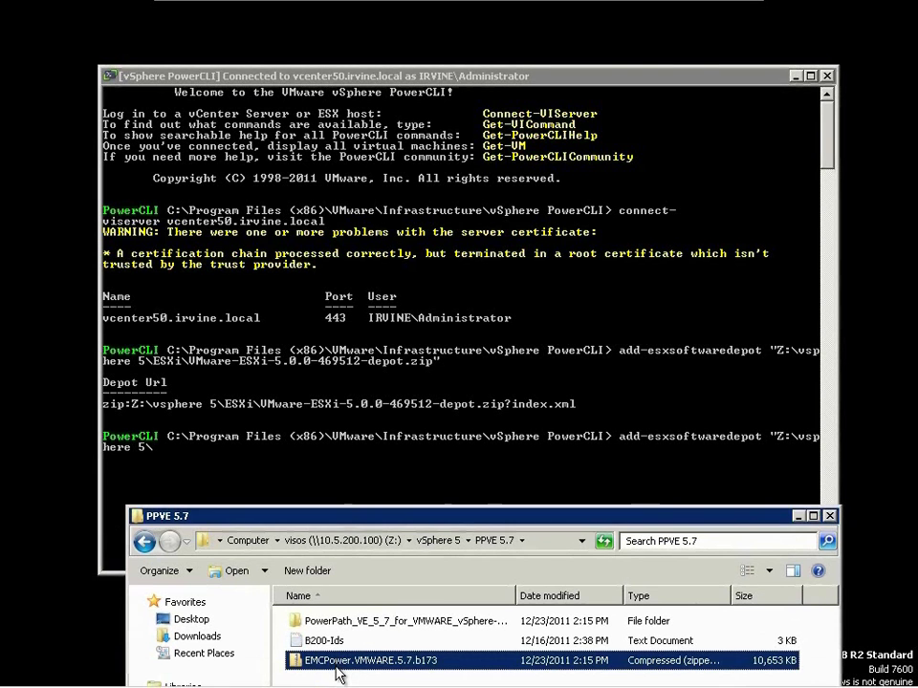
{"action": "double_click", "coordinate": [344, 661]}
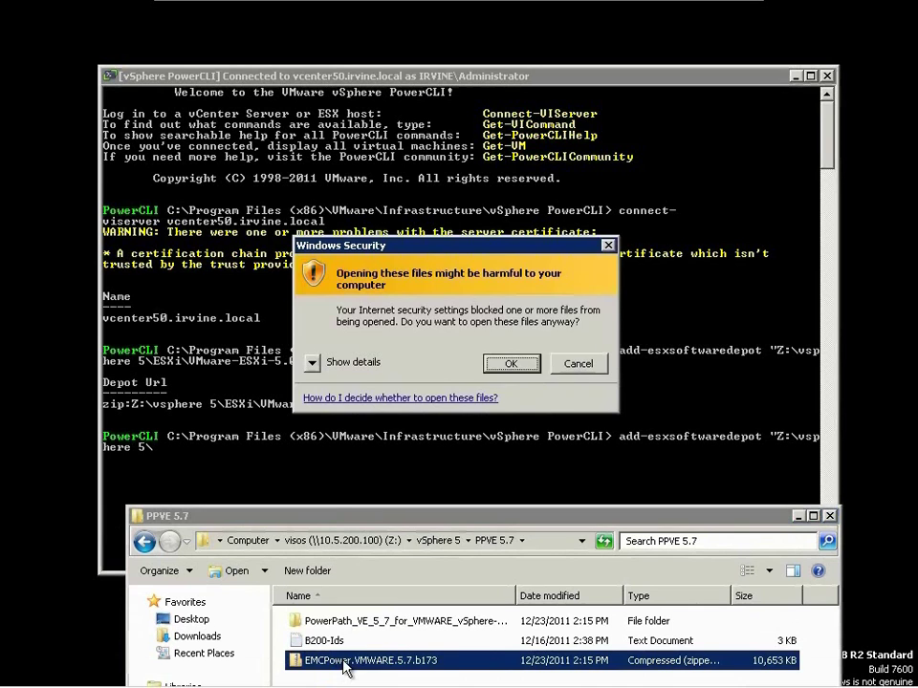
{"action": "key", "text": "Escape"}
- Add the depot "Z:\vsphere 5\ppve 5.7\EMCPower.VMWARE.5.7.b173.zip" using the copied file name
{"action": "right_click", "coordinate": [340, 661]}
{"action": "left_click", "coordinate": [360, 632]}
{"action": "right_click", "coordinate": [357, 659]}
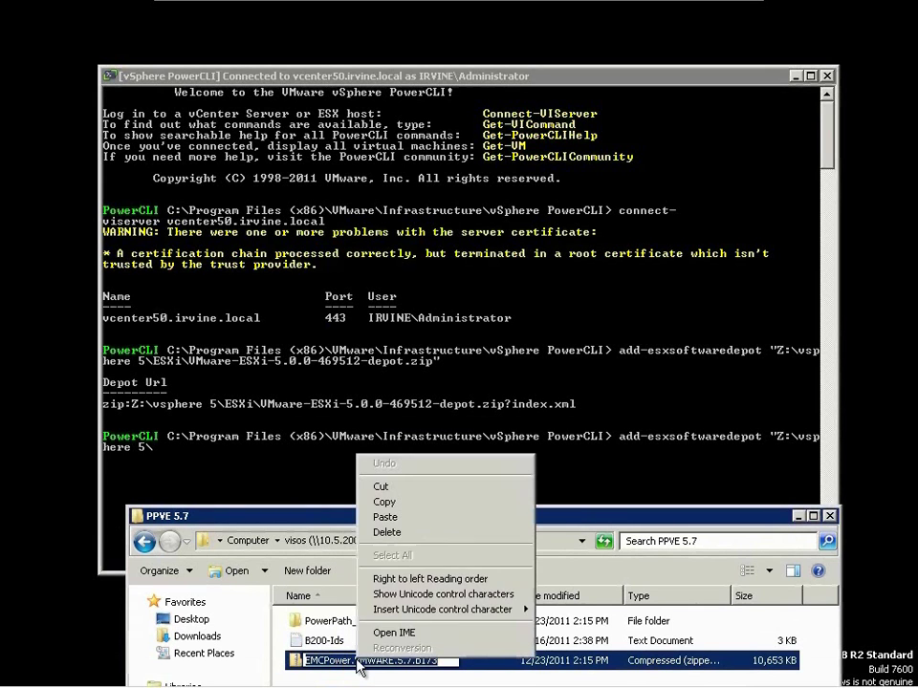
{"action": "left_click", "coordinate": [401, 503]}
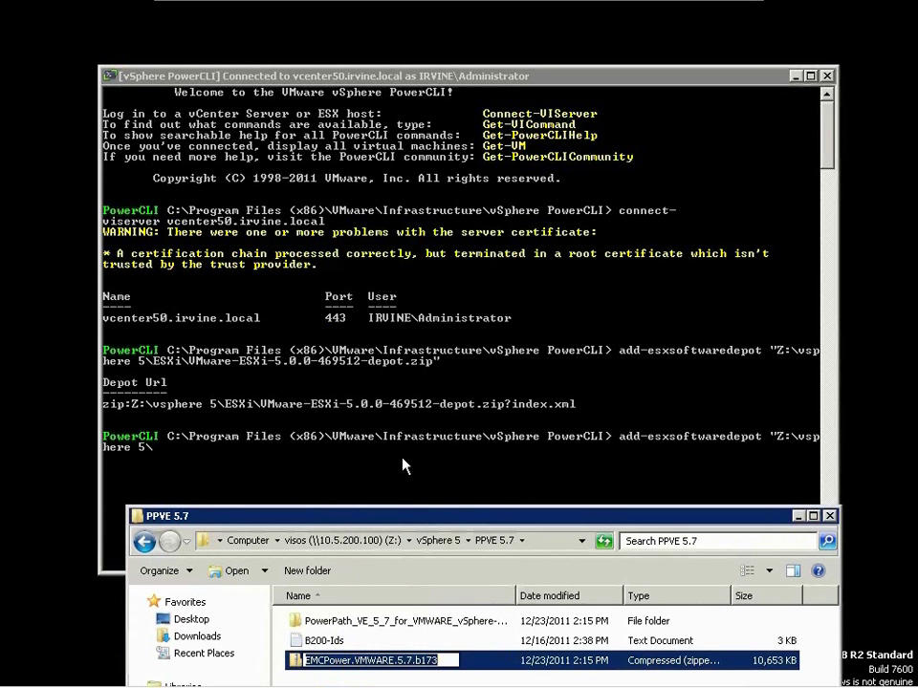
{"action": "left_click", "coordinate": [401, 466]}
{"action": "type", "text": "ppve 5.7\\"}
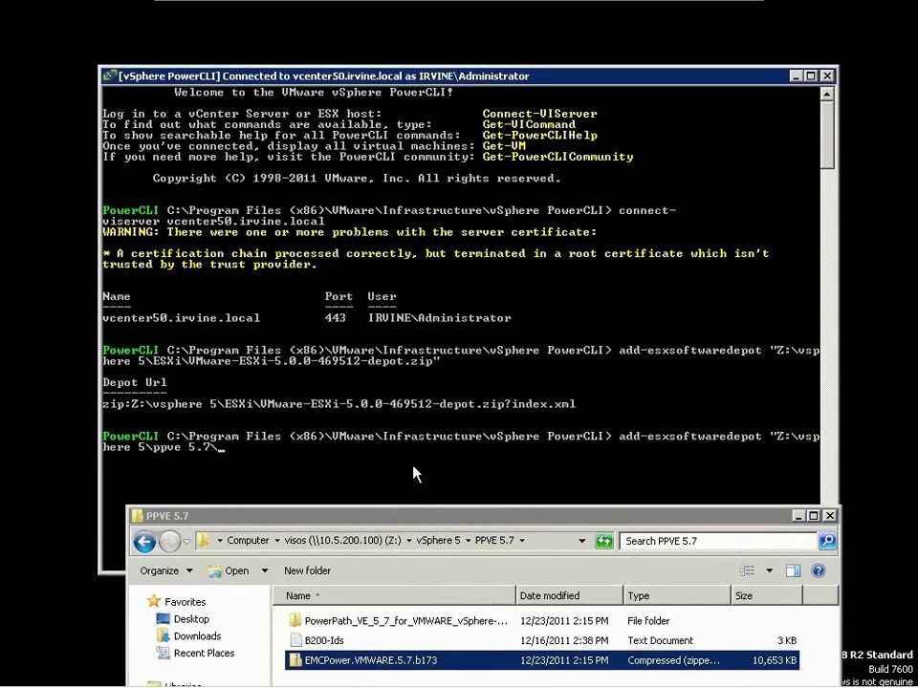
{"action": "right_click", "coordinate": [416, 476]}
{"action": "left_click", "coordinate": [469, 508]}
{"action": "type", "text": ".zip\""}
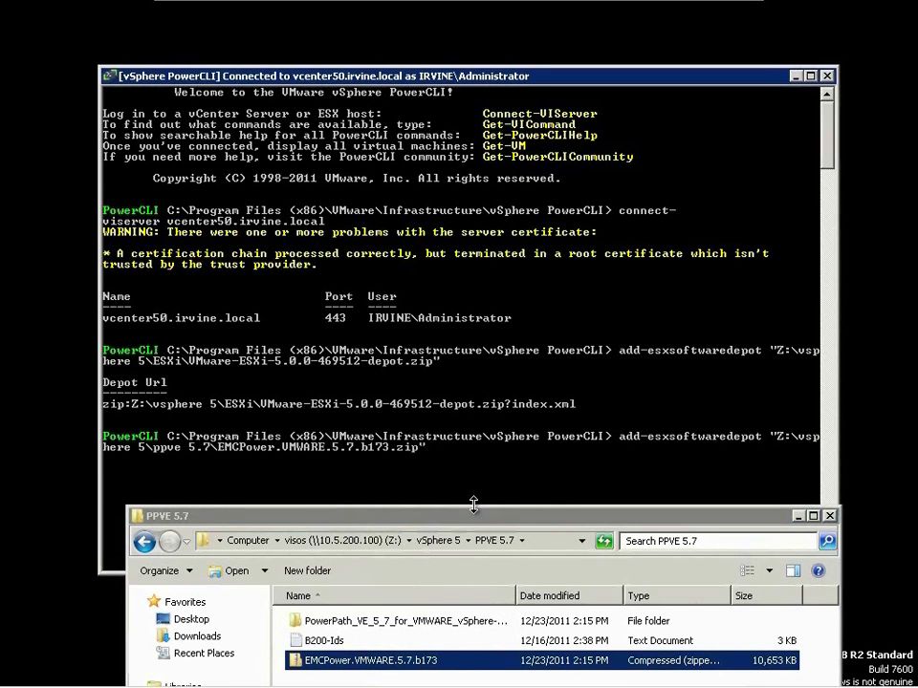
{"action": "key", "text": "Return"}
- Rearrange the windows and open the vCD-Agent folder in the file browser
{"action": "left_click_drag", "start_coordinate": [466, 521], "coordinate": [460, 613]}
{"action": "left_click_drag", "start_coordinate": [433, 77], "coordinate": [435, 24]}
{"action": "left_click_drag", "start_coordinate": [424, 609], "coordinate": [423, 504]}
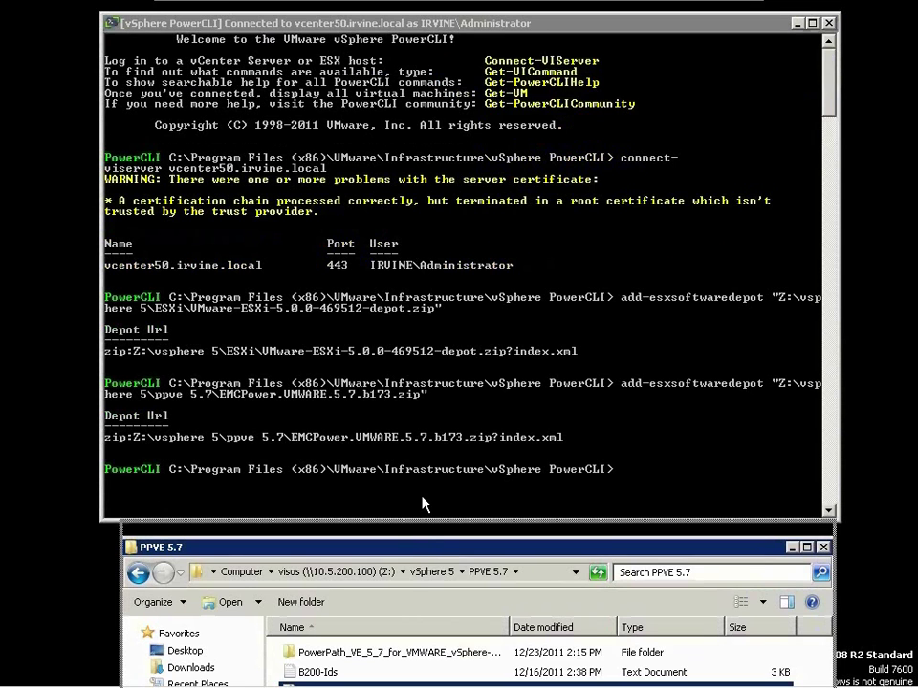
{"action": "left_click", "coordinate": [432, 526]}
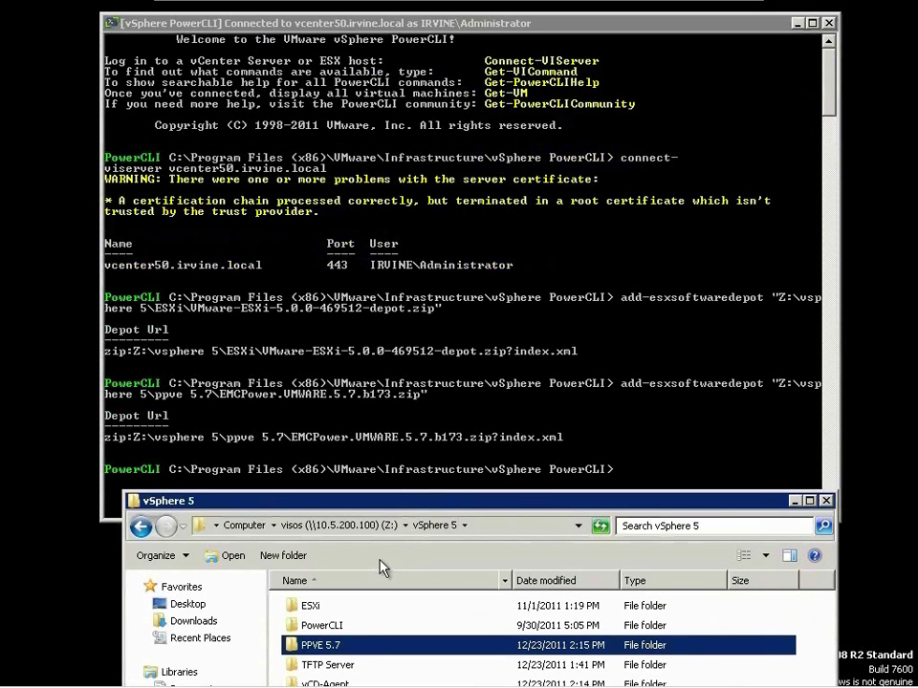
{"action": "double_click", "coordinate": [336, 683]}
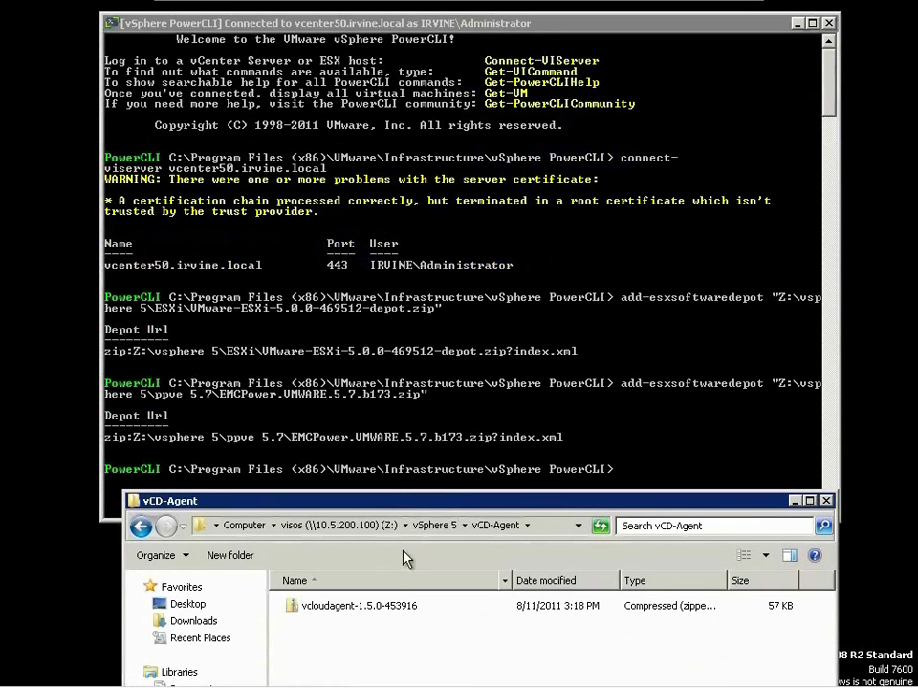
- Copy the vcloudagent-1.5.0-453916.zip file name from the vCD-Agent folder
{"action": "left_click_drag", "start_coordinate": [418, 498], "coordinate": [409, 457]}
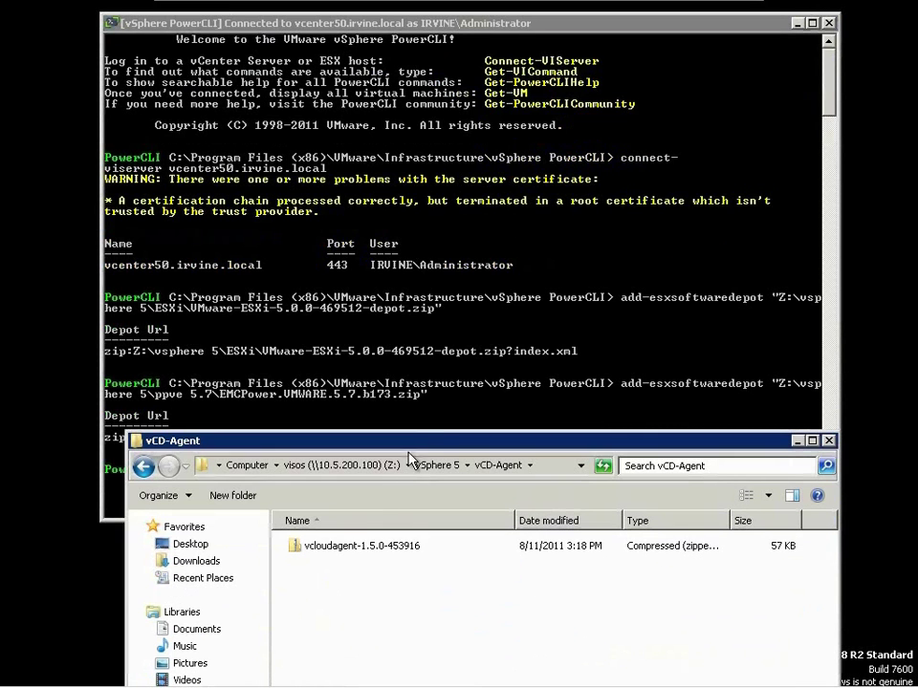
{"action": "double_click", "coordinate": [361, 548]}
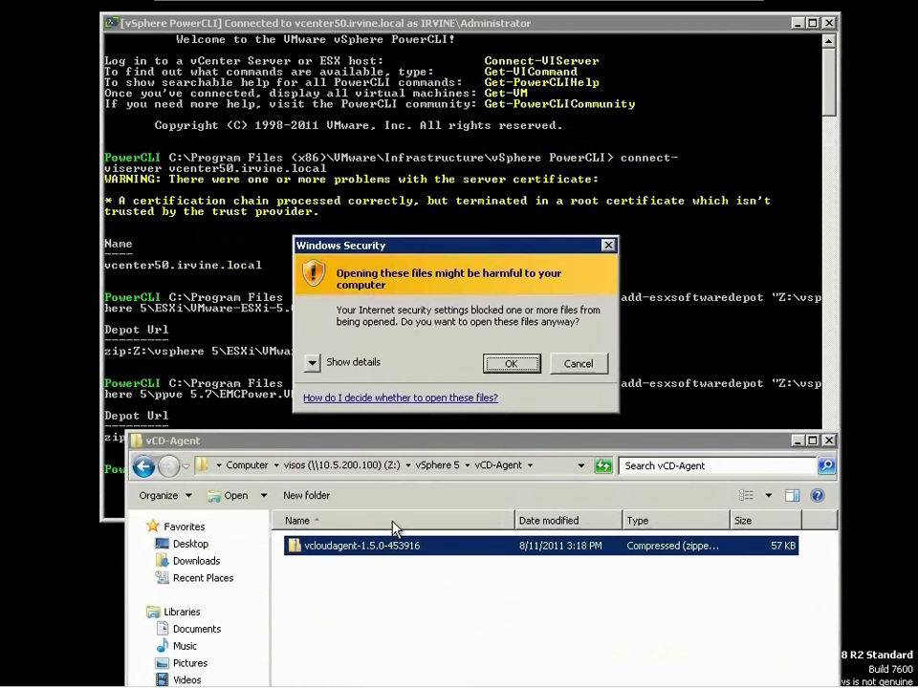
{"action": "key", "text": "Escape"}
{"action": "right_click", "coordinate": [361, 545]}
{"action": "left_click", "coordinate": [392, 512]}
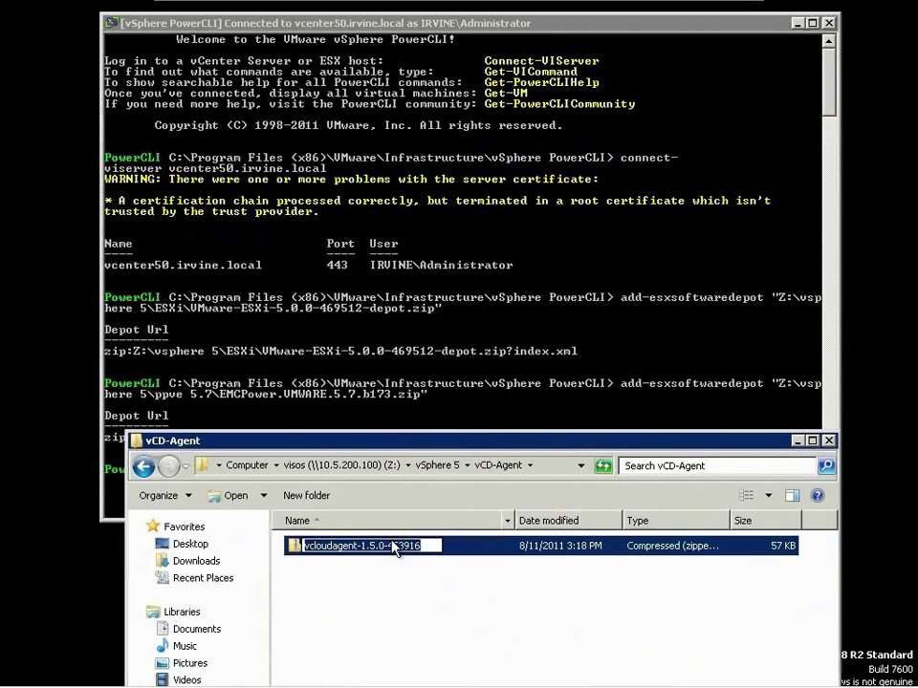
{"action": "right_click", "coordinate": [394, 547]}
{"action": "left_click", "coordinate": [435, 388]}
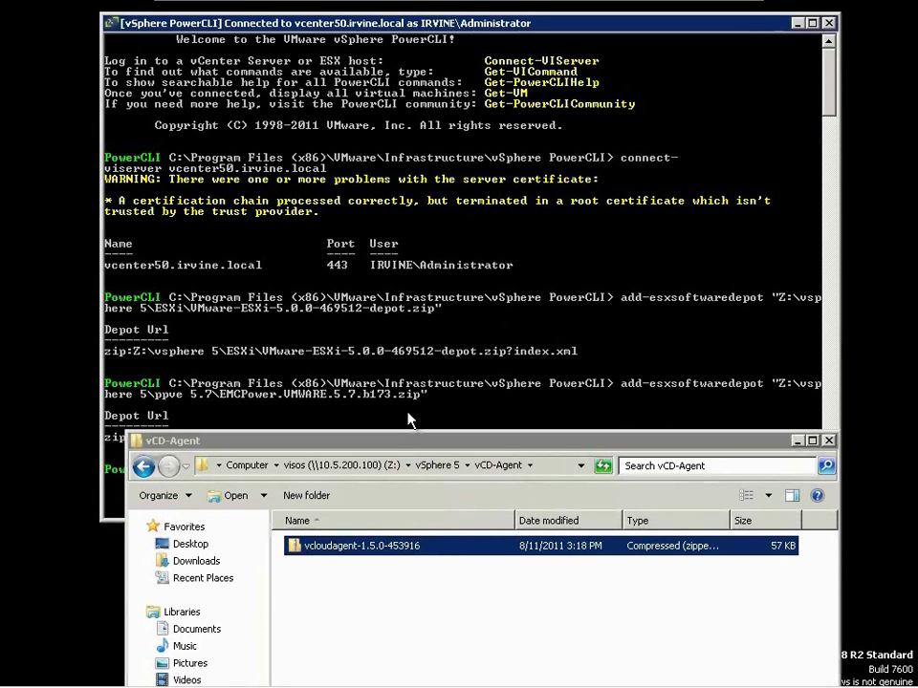
- Run Add-EsxSoftwareDepot with the path "Z:\vsphere 5\vcd-agent\vcloudagent-1.5.0-453916.zip"
{"action": "left_click_drag", "start_coordinate": [401, 441], "coordinate": [386, 580]}
{"action": "left_click", "coordinate": [401, 486]}
{"action": "type", "text": "add-esxsof"}
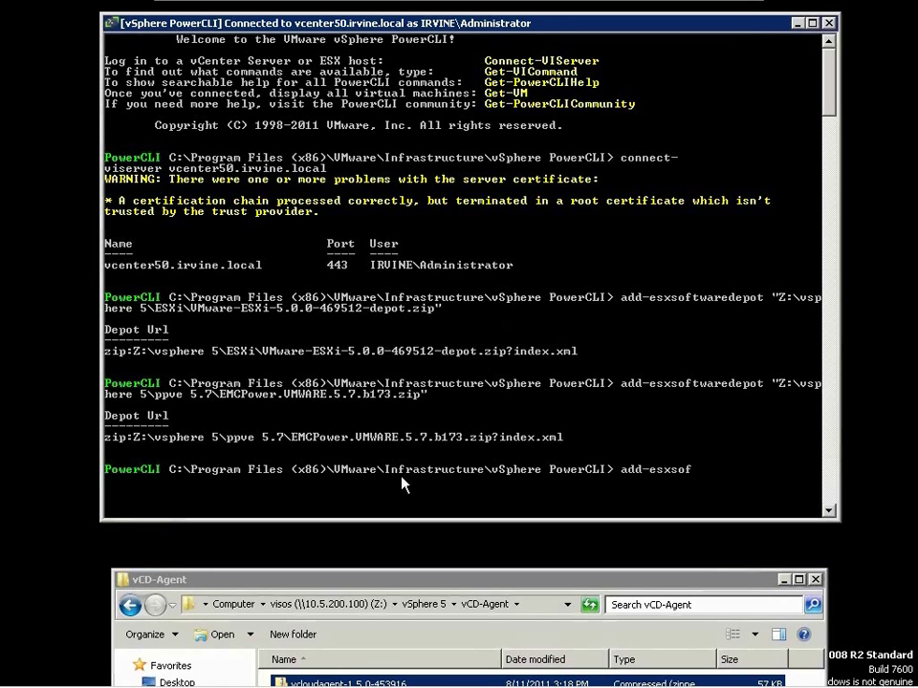
{"action": "type", "text": "twaredepot \"Z:\\vsphere 5\\vcd-agent"}
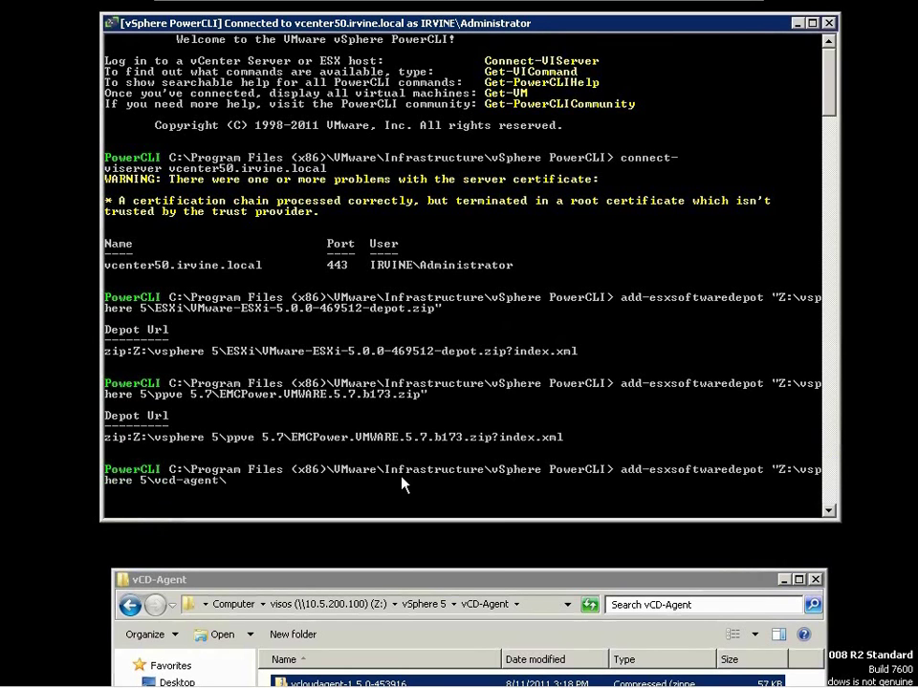
{"action": "type", "text": "\\"}
{"action": "right_click", "coordinate": [402, 485]}
{"action": "left_click", "coordinate": [425, 515]}
{"action": "type", "text": ".zip\""}
{"action": "key", "text": "Return"}
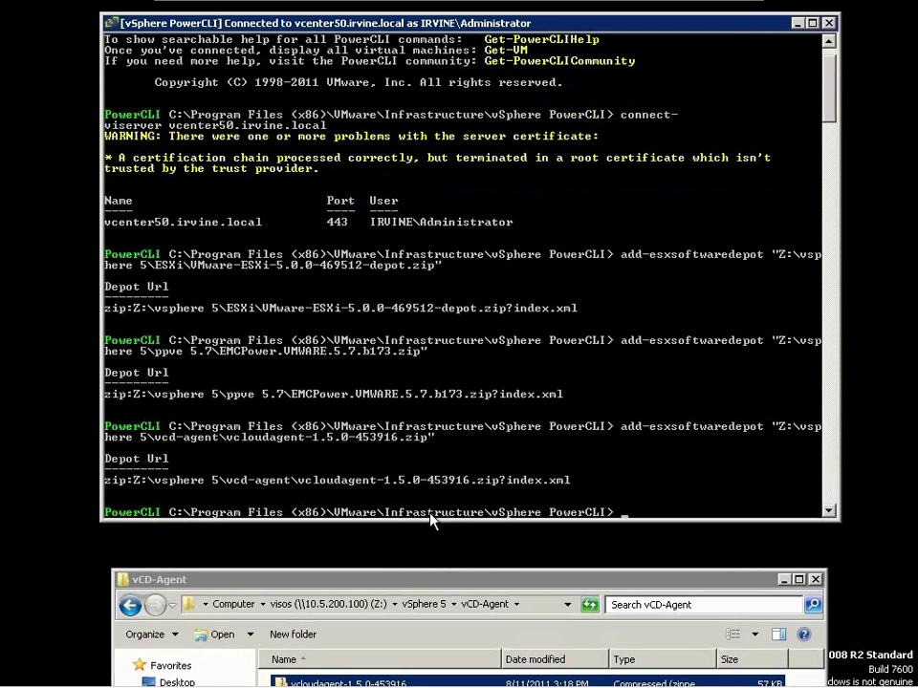
{"action": "type", "text": "add-esxsoftwaredepot "}
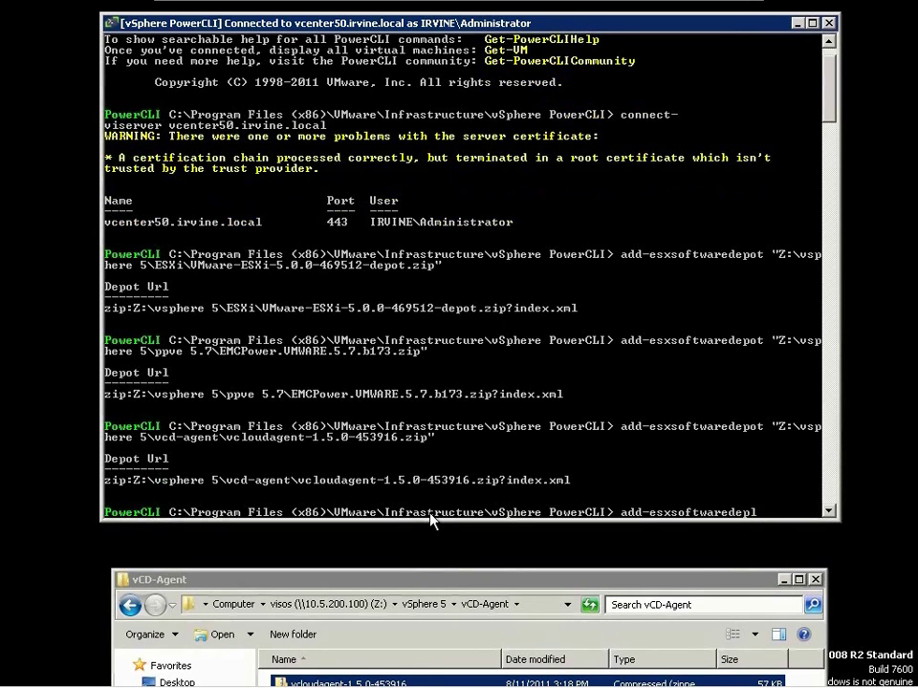
{"action": "type", "text": "http://vcenter50.irvine.local"}
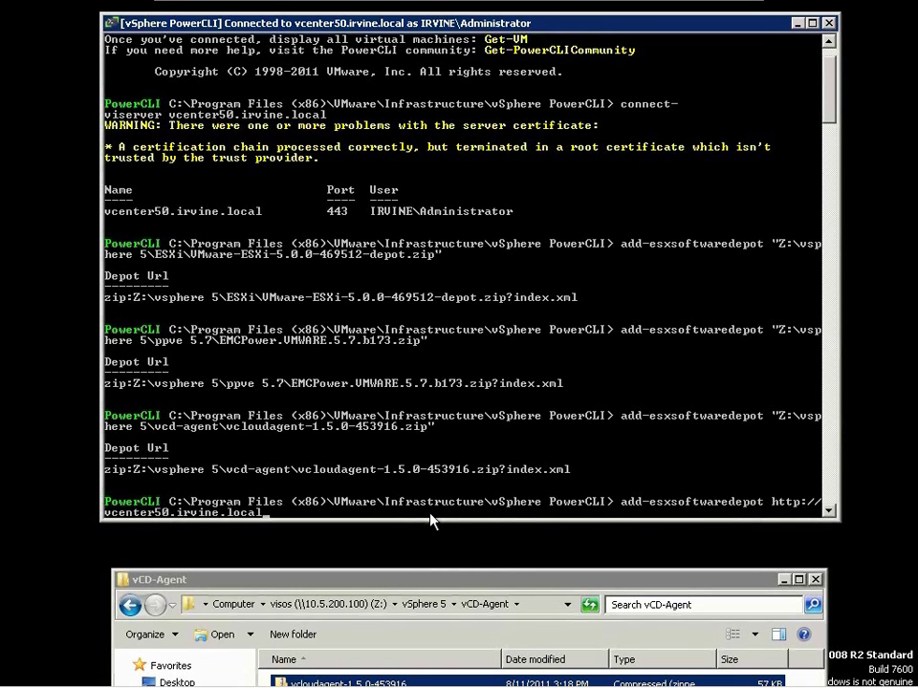
{"action": "type", "text": "/vSphere-HA-depot"}
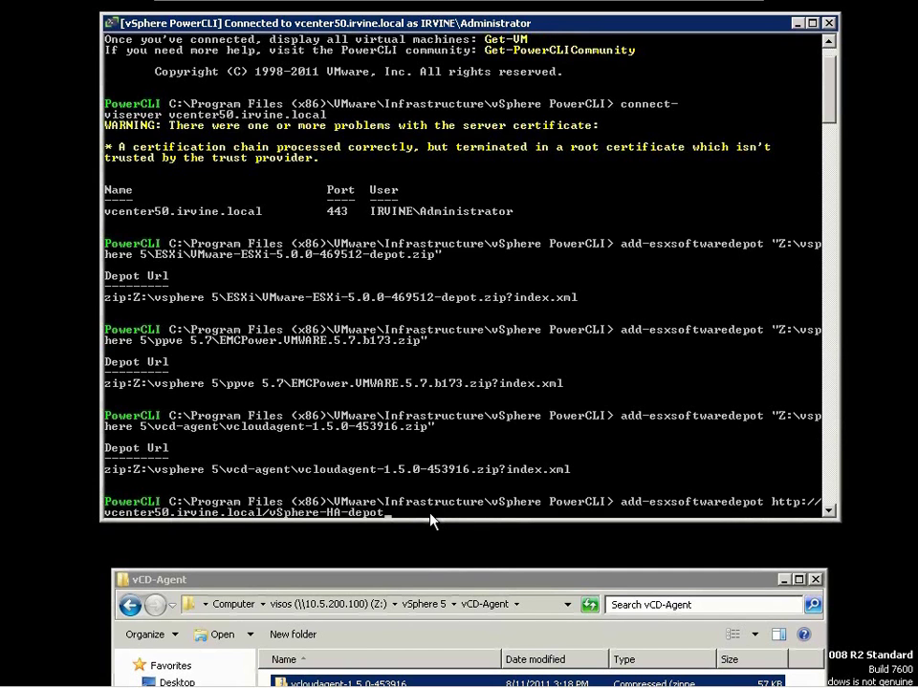
{"action": "key", "text": "Return"}
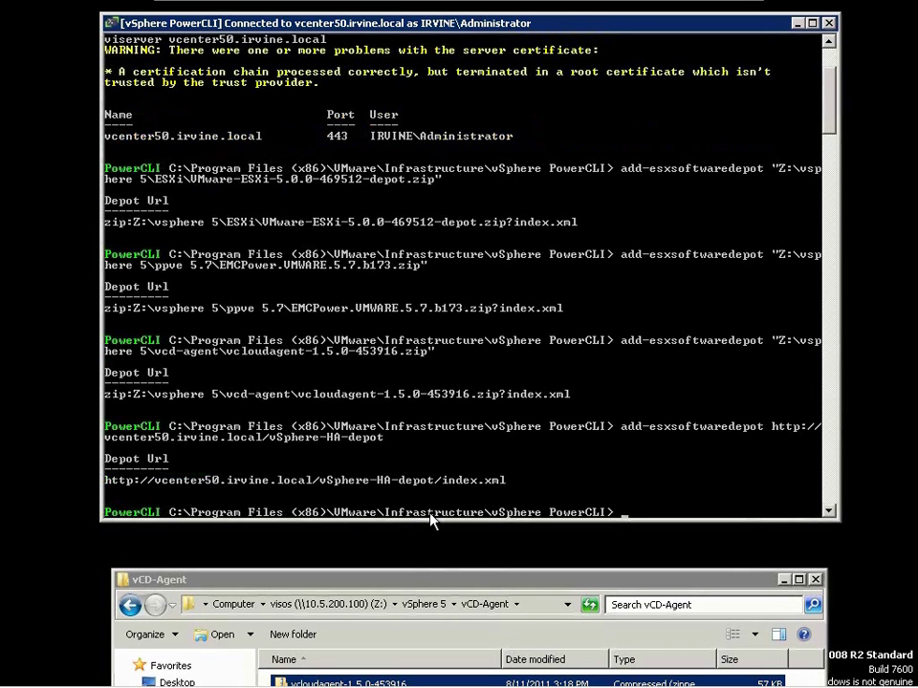
{"action": "type", "text": "new-esximagep"}
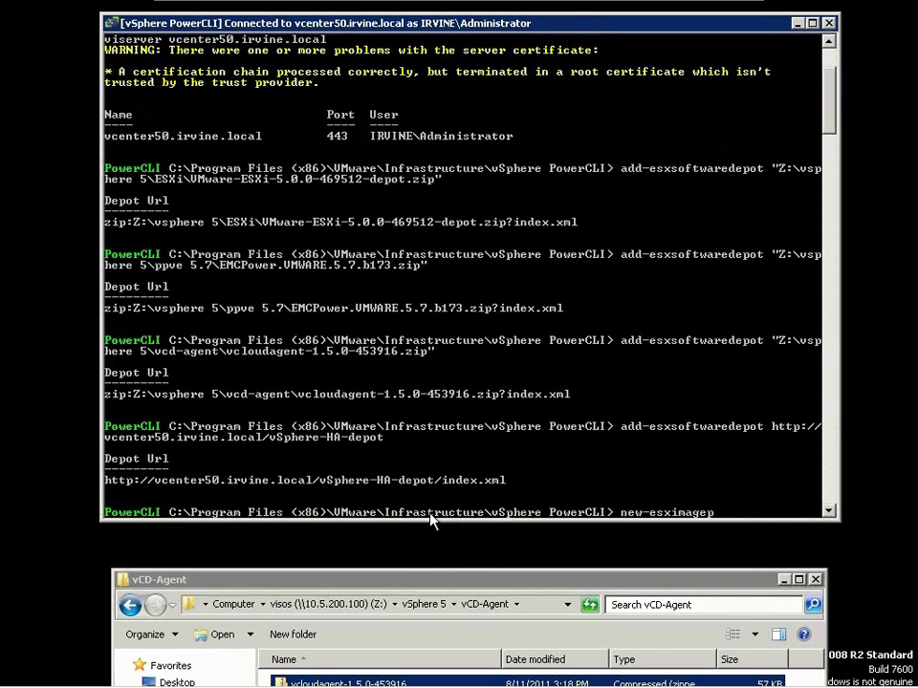
{"action": "type", "text": "rofile -cloneprofile"}
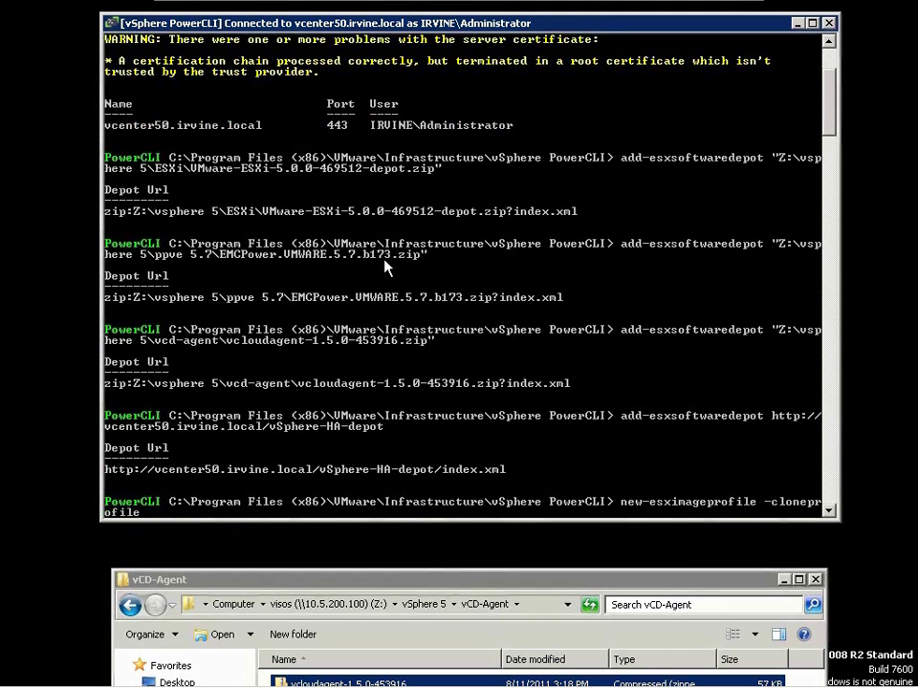
{"action": "type", "text": " \"ESXi"}
{"action": "type", "text": "5.0.0"}
- Clone ESXi-5.0.0-469512-standard into a new image profile named ESXiAutoDeploy_Full
{"action": "key", "text": "BackSpace"}
{"action": "key", "text": "BackSpace"}
{"action": "key", "text": "BackSpace"}
{"action": "type", "text": "-5.0.0-469512"}
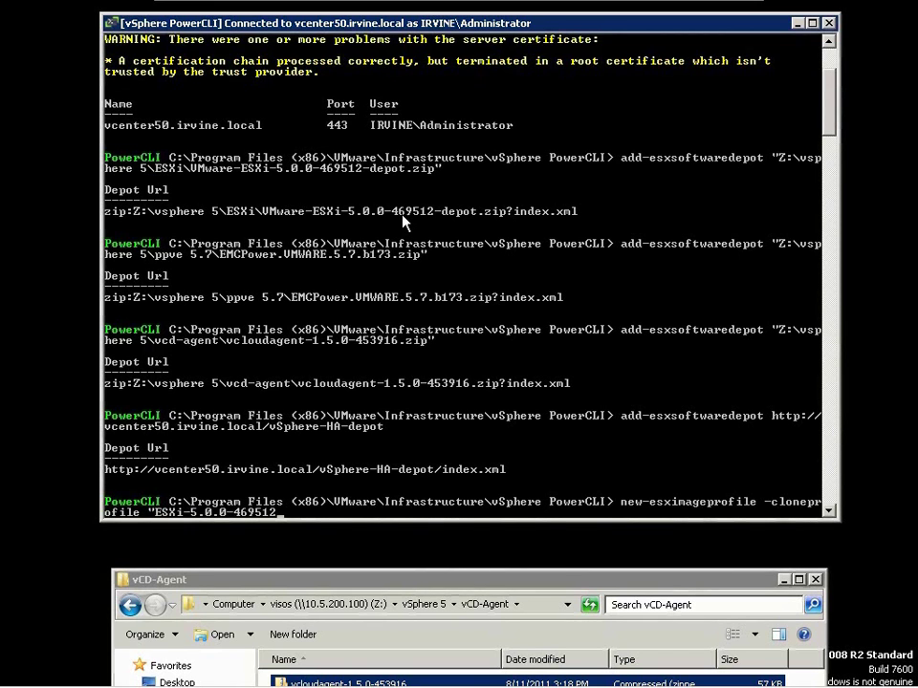
{"action": "type", "text": "-standard"}
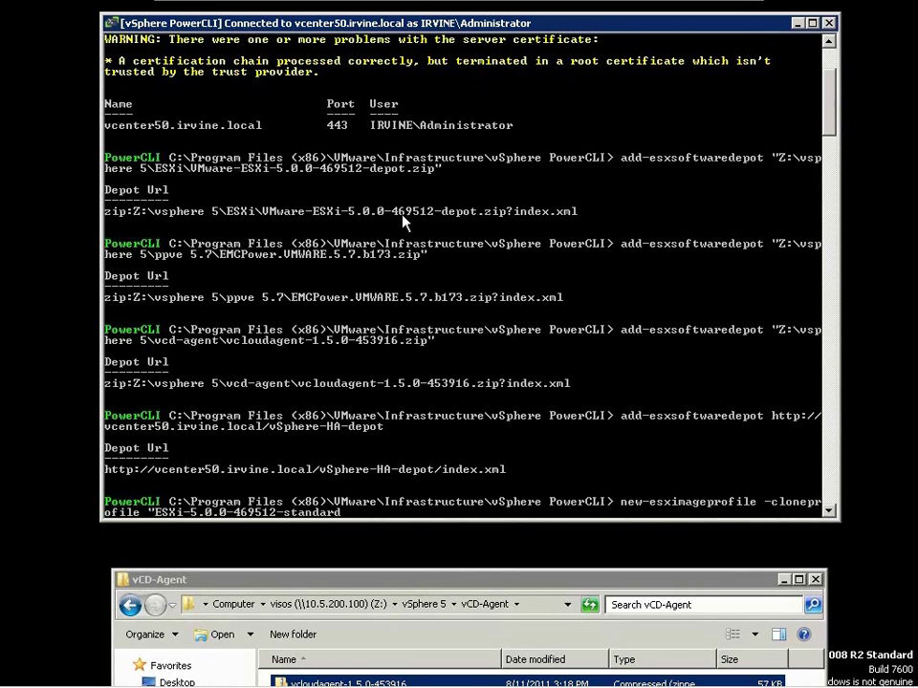
{"action": "type", "text": "\" -name \""}
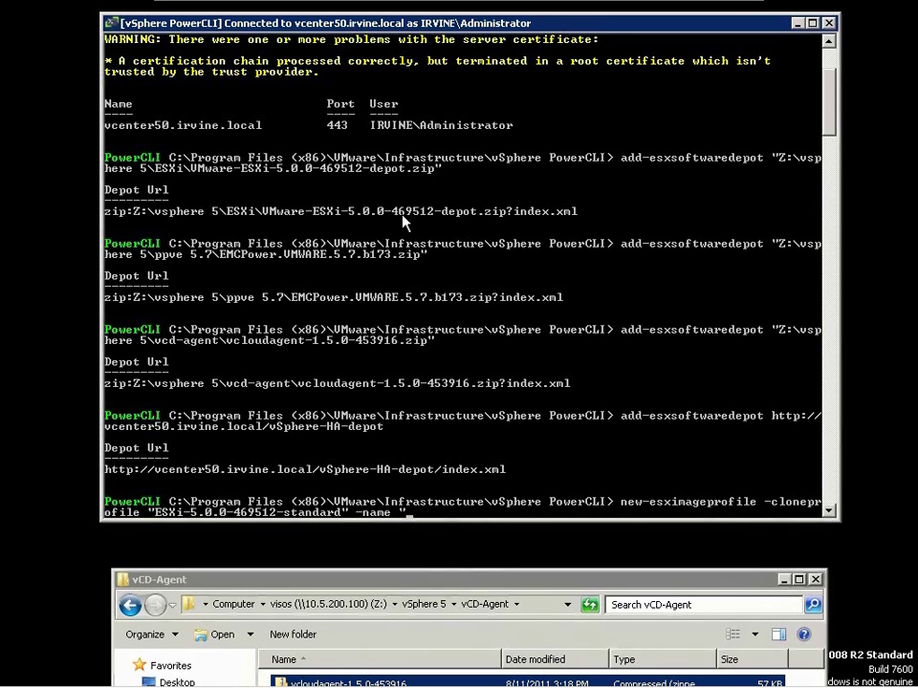
{"action": "type", "text": "ES"}
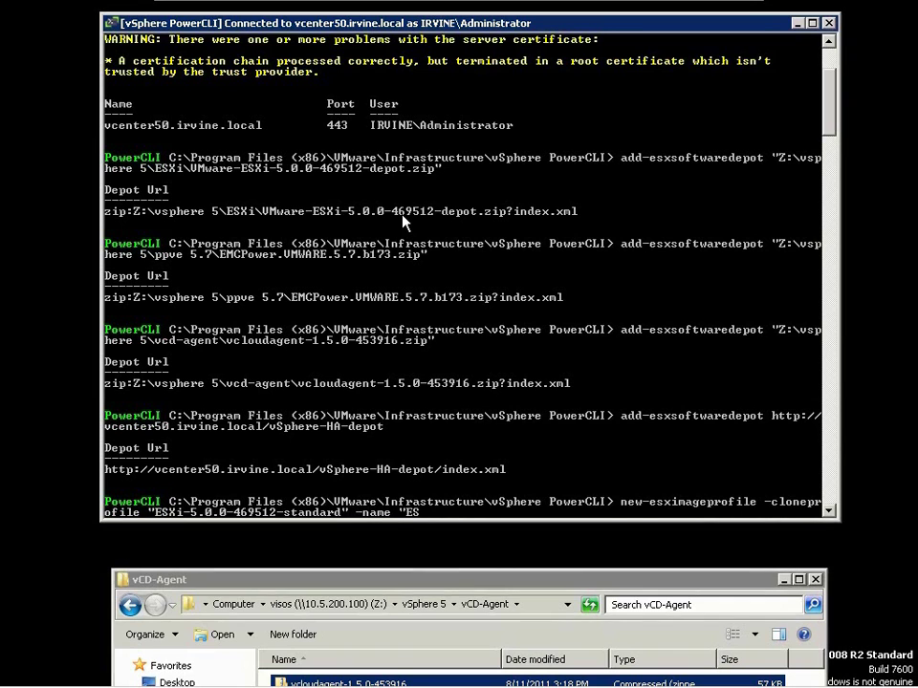
{"action": "type", "text": "XiAutoDeploy_Full\""}
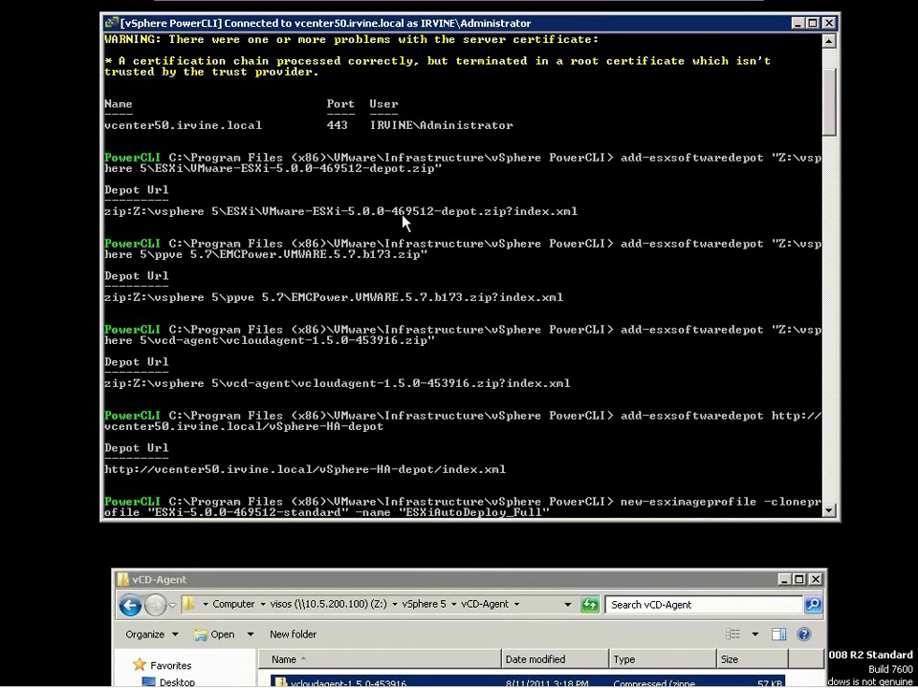
{"action": "key", "text": "Return"}
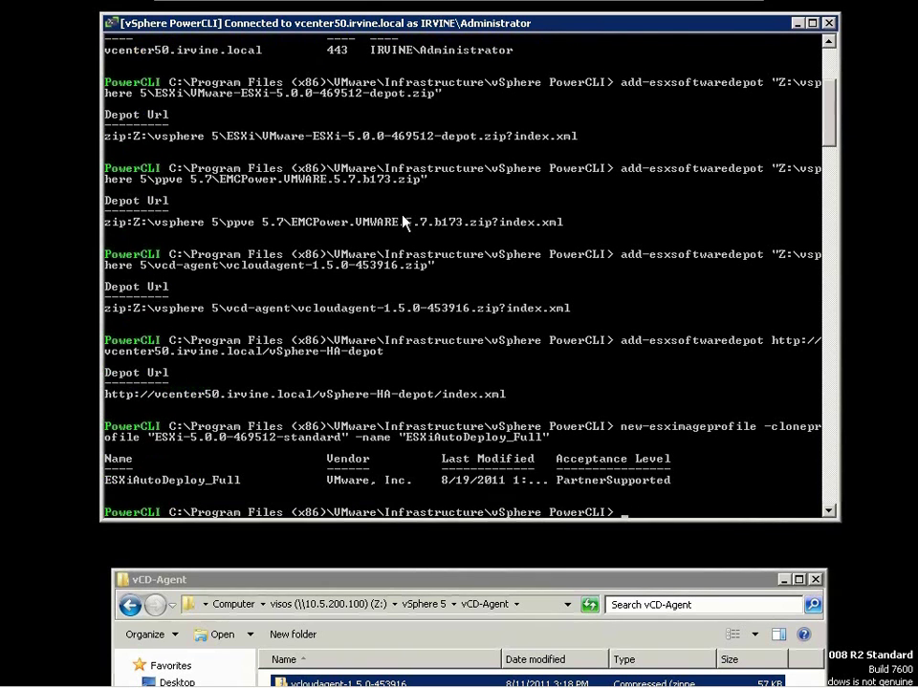
- Add the vmware-fdm package to the ESXiAutoDeploy_Full image profile
{"action": "type", "text": "add"}
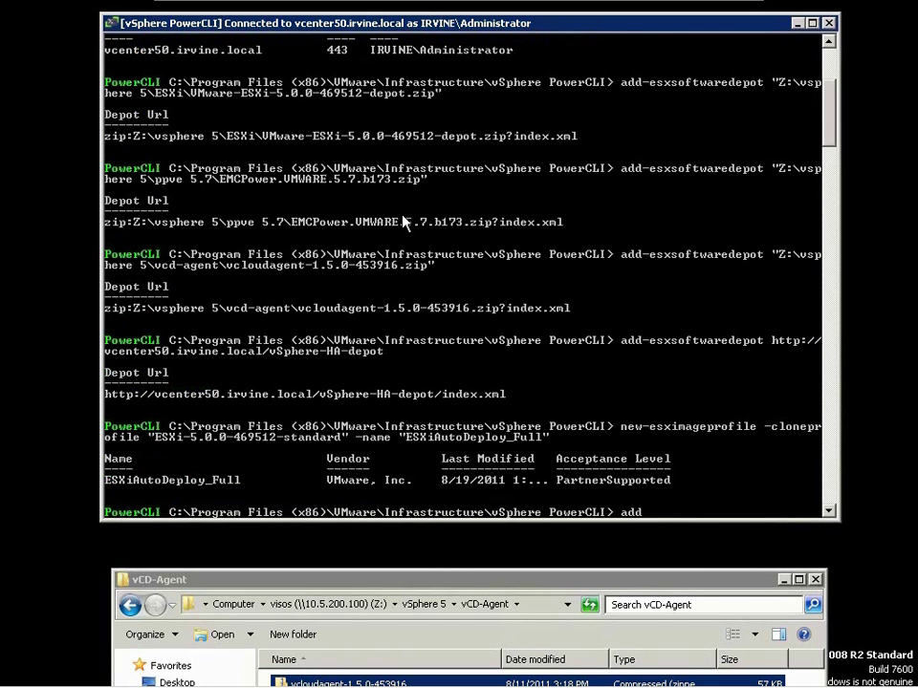
{"action": "type", "text": "-esxsoftwarepackage -"}
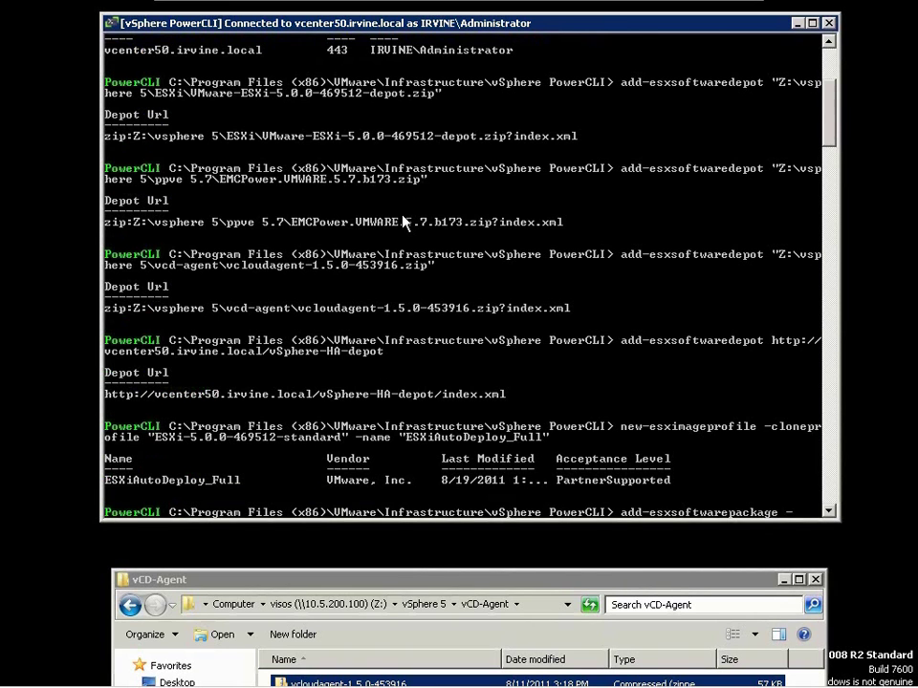
{"action": "type", "text": "imageprofile"}
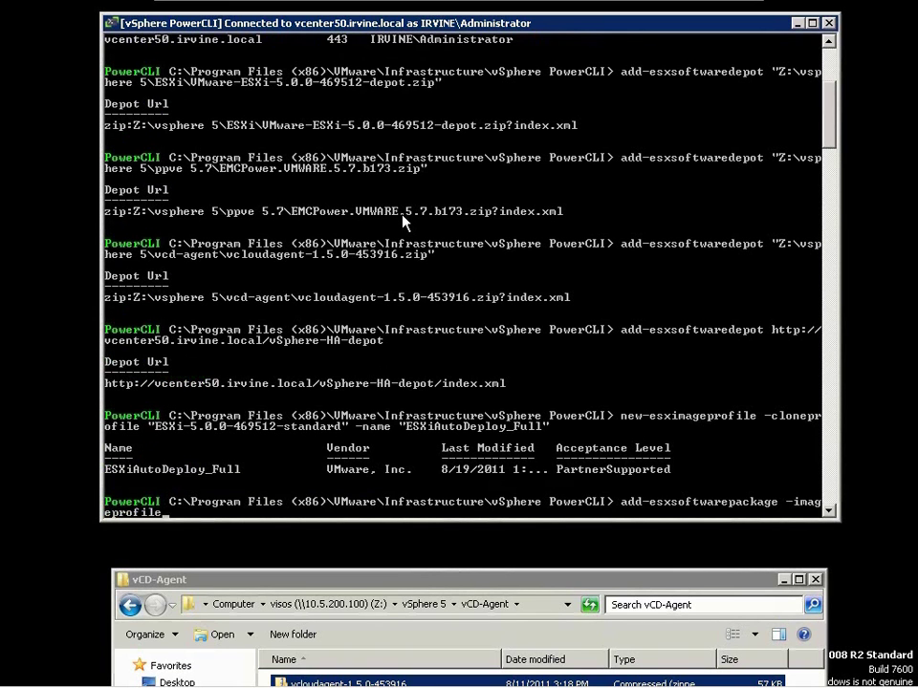
{"action": "type", "text": " \"ESXiAutoDeploy_F"}
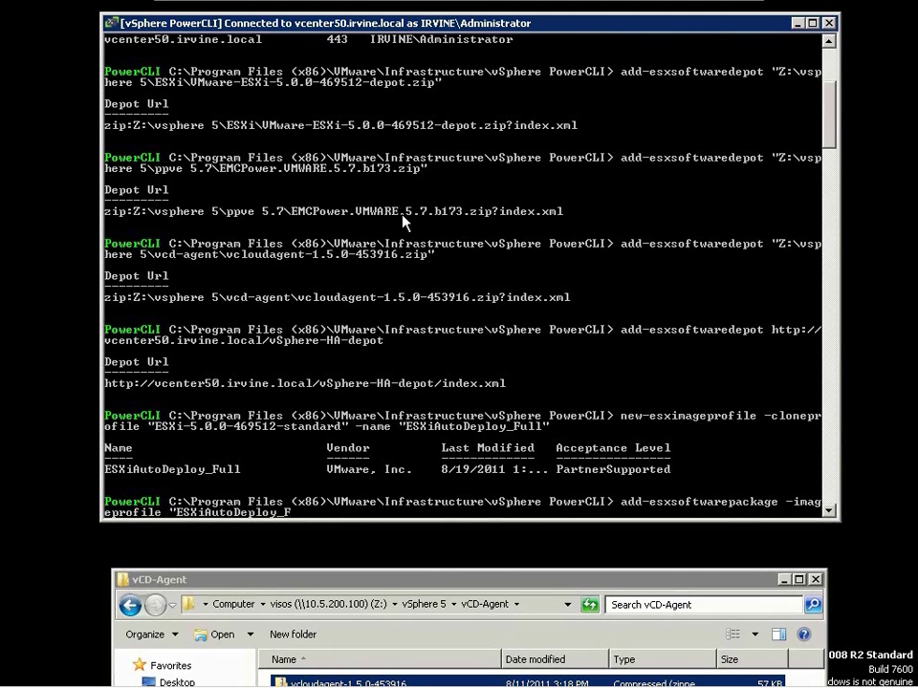
{"action": "type", "text": "ull\" -software-pac"}
{"action": "key", "text": "BackSpace"}
{"action": "key", "text": "BackSpace"}
{"action": "key", "text": "BackSpace"}
{"action": "key", "text": "BackSpace"}
{"action": "key", "text": "BackSpace"}
{"action": "type", "text": "epackage"}
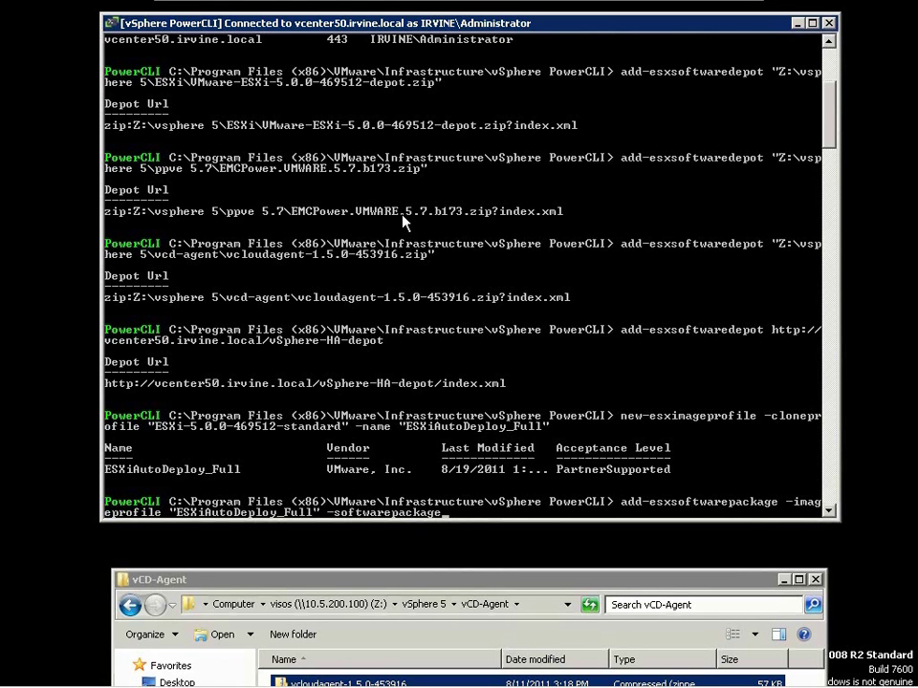
{"action": "type", "text": " vmware-fdm"}
{"action": "key", "text": "Return"}
- List the vclou* software packages, then prepare a p* package listing
{"action": "type", "text": "get-esxsoftwarepackage"}
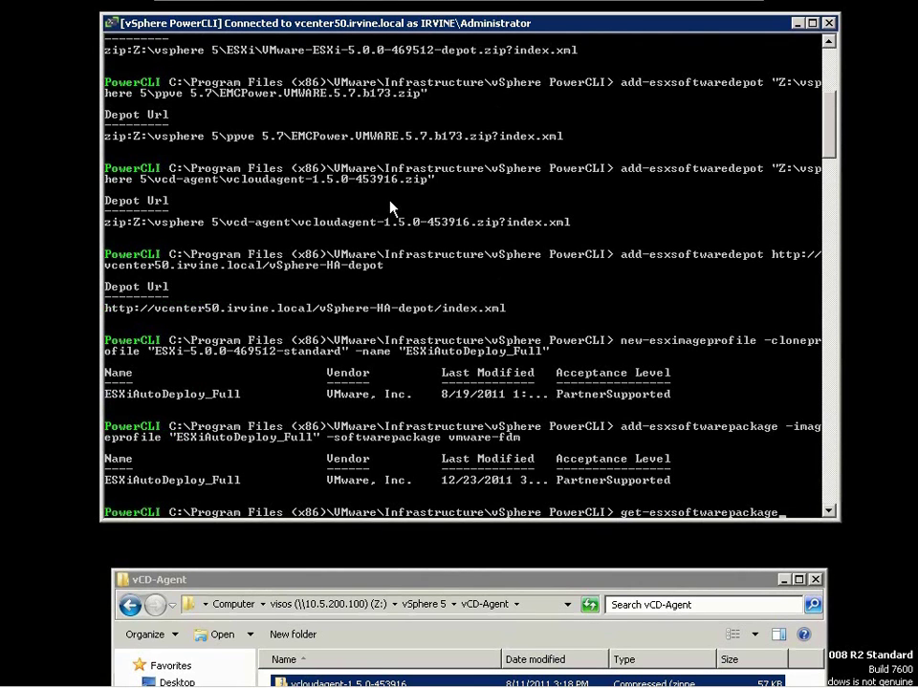
{"action": "type", "text": " vclou*"}
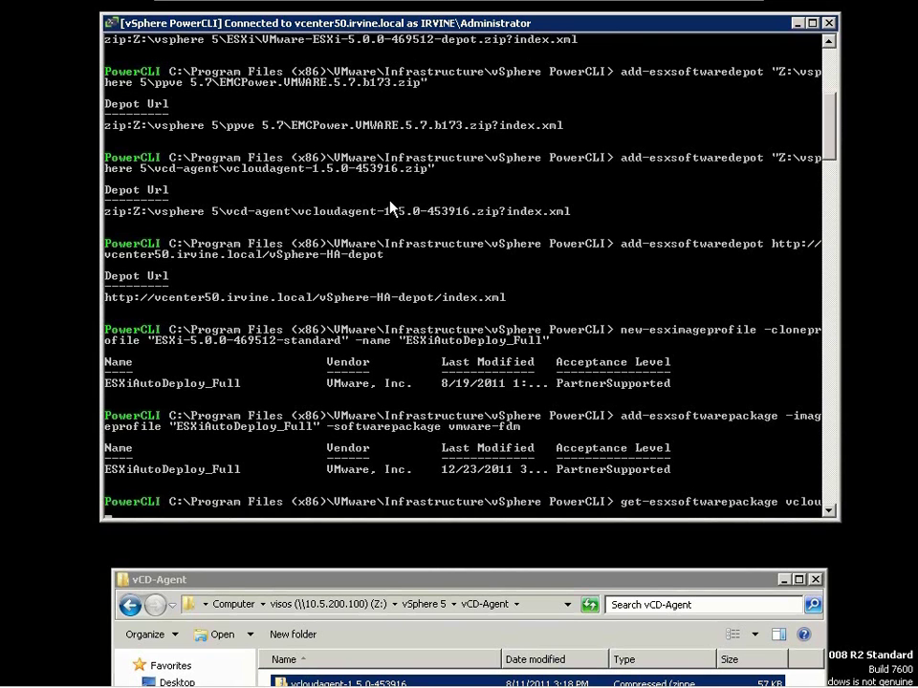
{"action": "key", "text": "Return"}
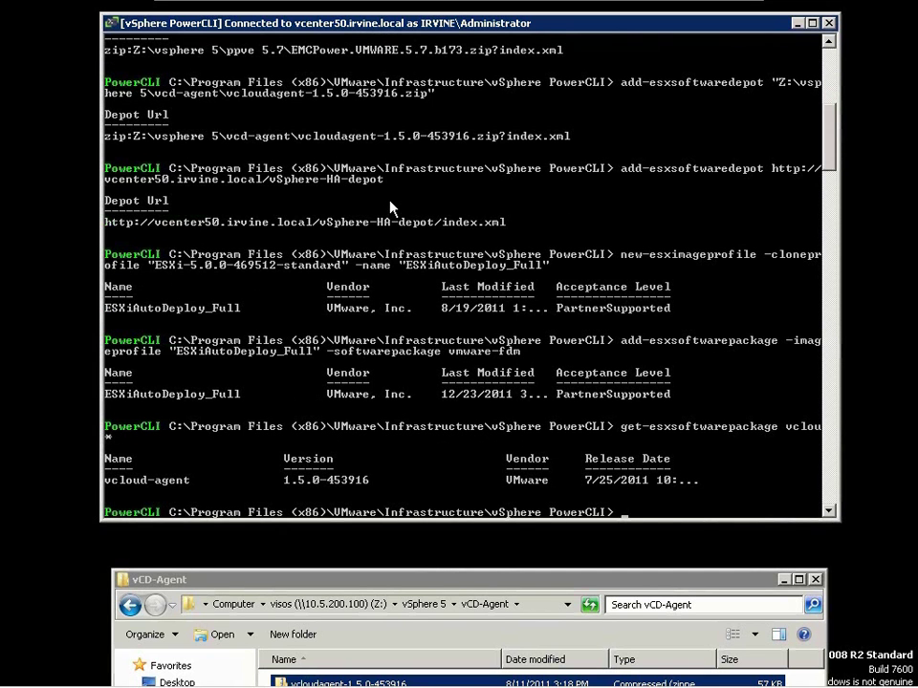
{"action": "key", "text": "Up"}
{"action": "key", "text": "BackSpace"}
{"action": "key", "text": "BackSpace"}
{"action": "key", "text": "BackSpace"}
{"action": "key", "text": "BackSpace"}
{"action": "key", "text": "BackSpace"}
{"action": "key", "text": "BackSpace"}
{"action": "type", "text": "p*"}
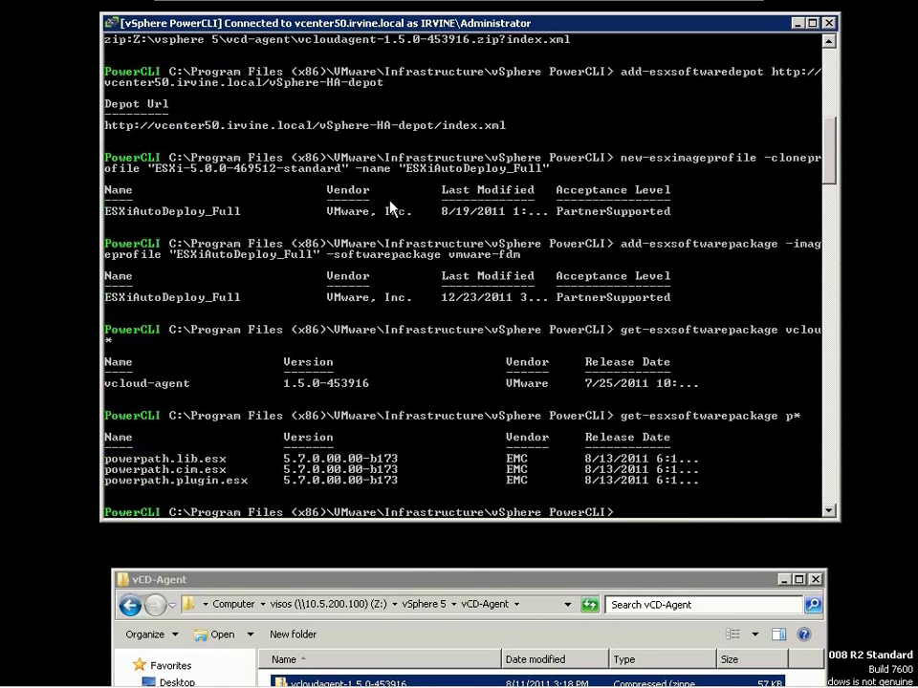
- Add the vcloud-agent package to the ESXiAutoDeploy_Full profile
{"action": "type", "text": "add-esxsoftwarepackage -ima"}
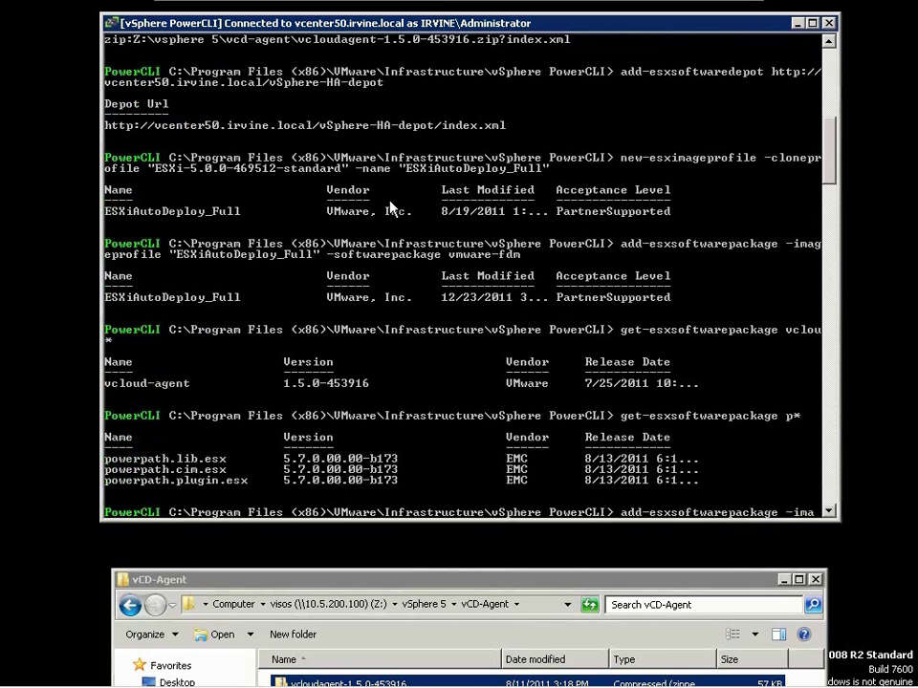
{"action": "type", "text": "geprofile \"ESXiAutoDeploy_Full\""}
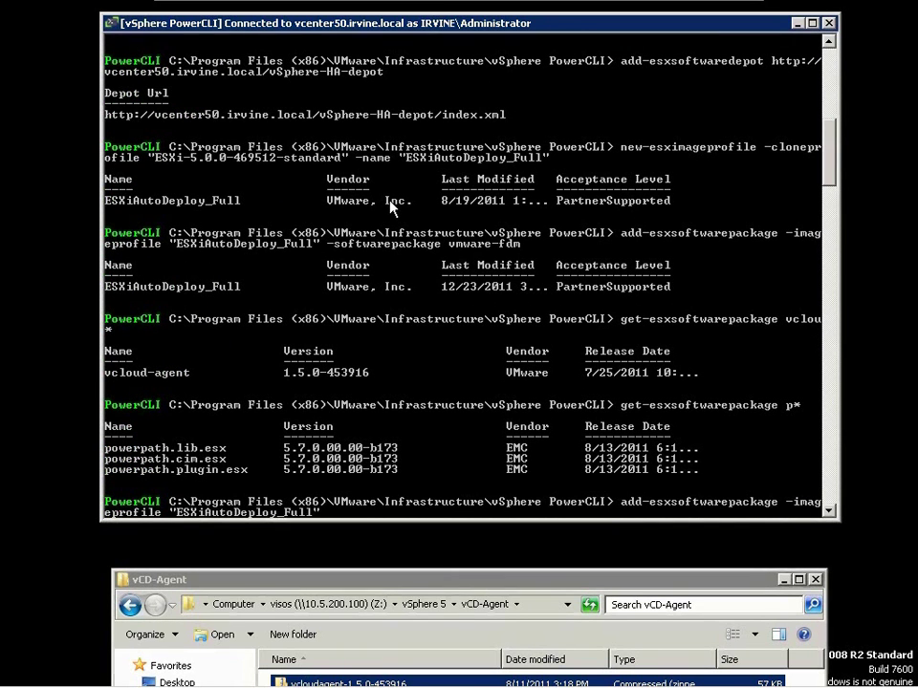
{"action": "type", "text": " -softw"}
{"action": "key", "text": "BackSpace"}
{"action": "key", "text": "BackSpace"}
{"action": "type", "text": "warepacakg"}
{"action": "key", "text": "BackSpace"}
{"action": "key", "text": "BackSpace"}
{"action": "key", "text": "BackSpace"}
{"action": "type", "text": "kage vcloud-agent"}
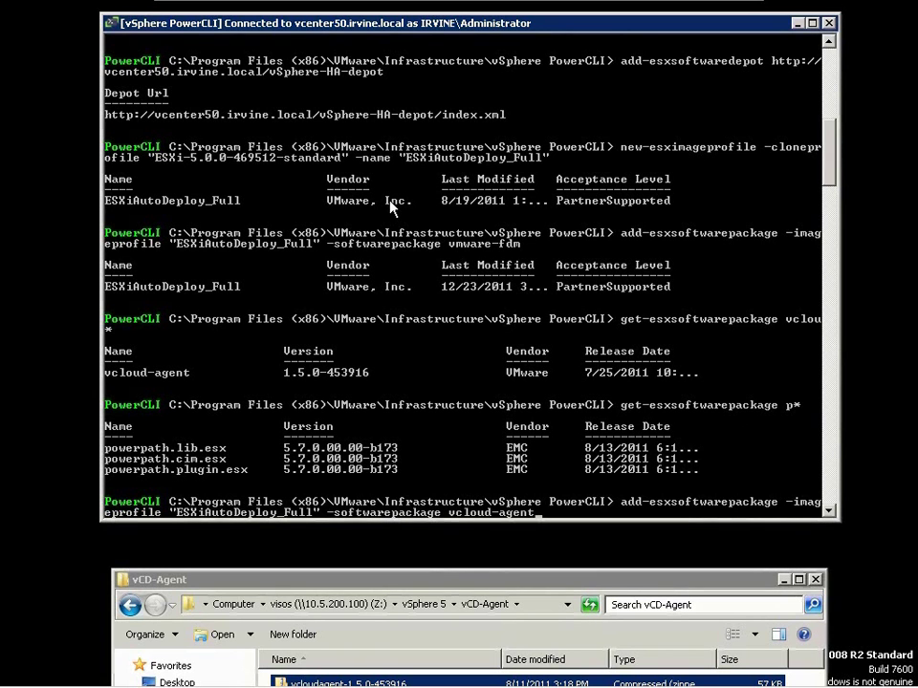
{"action": "key", "text": "Return"}
- Add powerpath.lib.esx to the profile, copying its name from the package listing
{"action": "key", "text": "Up"}
{"action": "key", "text": "BackSpace"}
{"action": "key", "text": "BackSpace"}
{"action": "key", "text": "BackSpace"}
{"action": "key", "text": "BackSpace"}
{"action": "key", "text": "BackSpace"}
{"action": "key", "text": "BackSpace"}
{"action": "key", "text": "BackSpace"}
{"action": "key", "text": "BackSpace"}
{"action": "key", "text": "BackSpace"}
{"action": "key", "text": "BackSpace"}
{"action": "key", "text": "BackSpace"}
{"action": "key", "text": "BackSpace"}
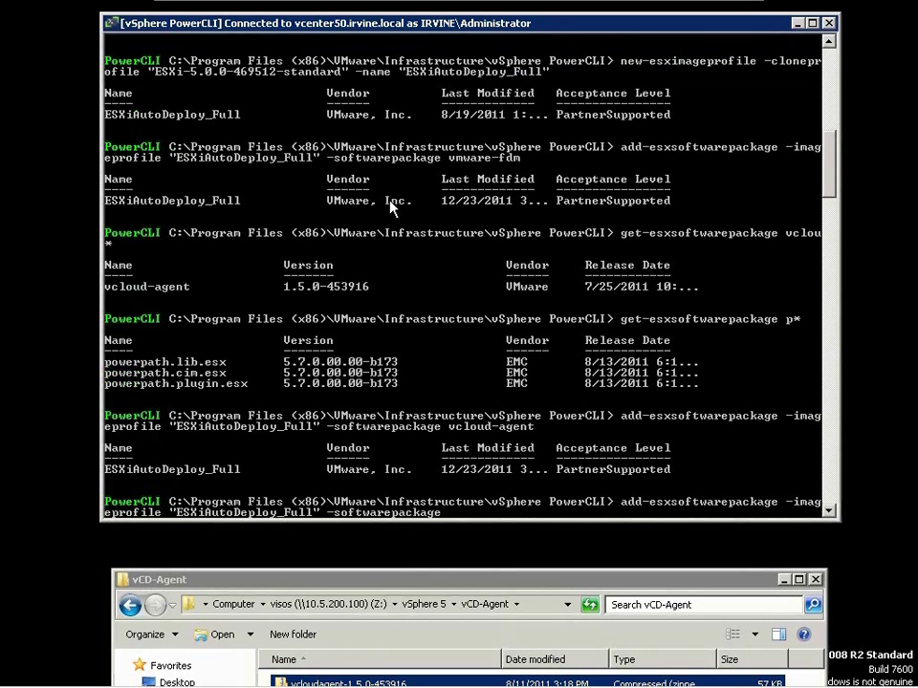
{"action": "right_click", "coordinate": [204, 364]}
{"action": "left_click", "coordinate": [222, 369]}
{"action": "left_click", "coordinate": [107, 362]}
{"action": "left_click_drag", "start_coordinate": [109, 364], "coordinate": [226, 364]}
{"action": "key", "text": "super+c"}
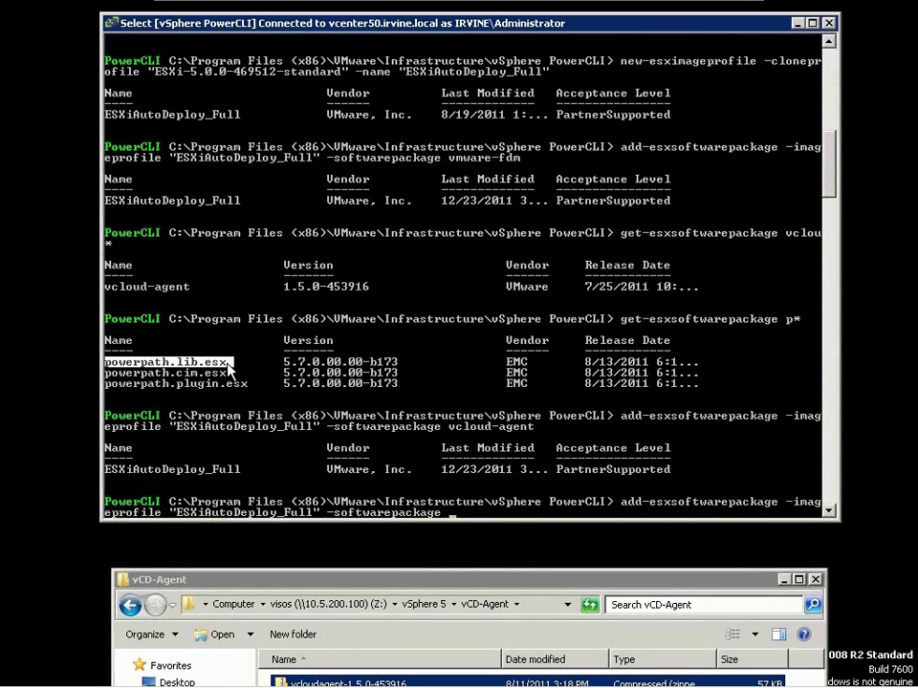
{"action": "right_click", "coordinate": [226, 370]}
{"action": "right_click", "coordinate": [244, 365]}
{"action": "left_click", "coordinate": [273, 408]}
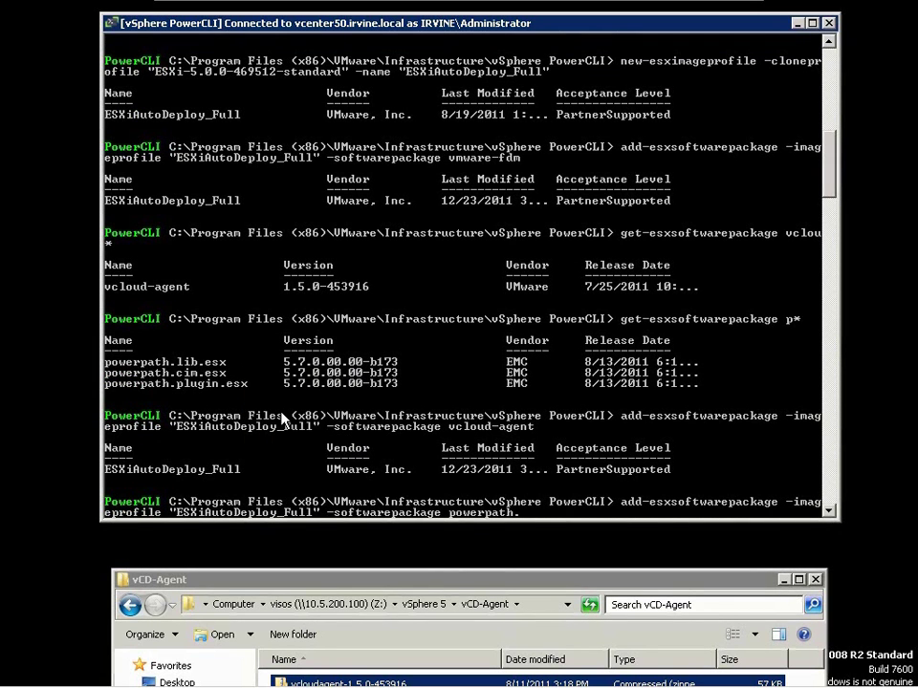
{"action": "key", "text": "Return"}
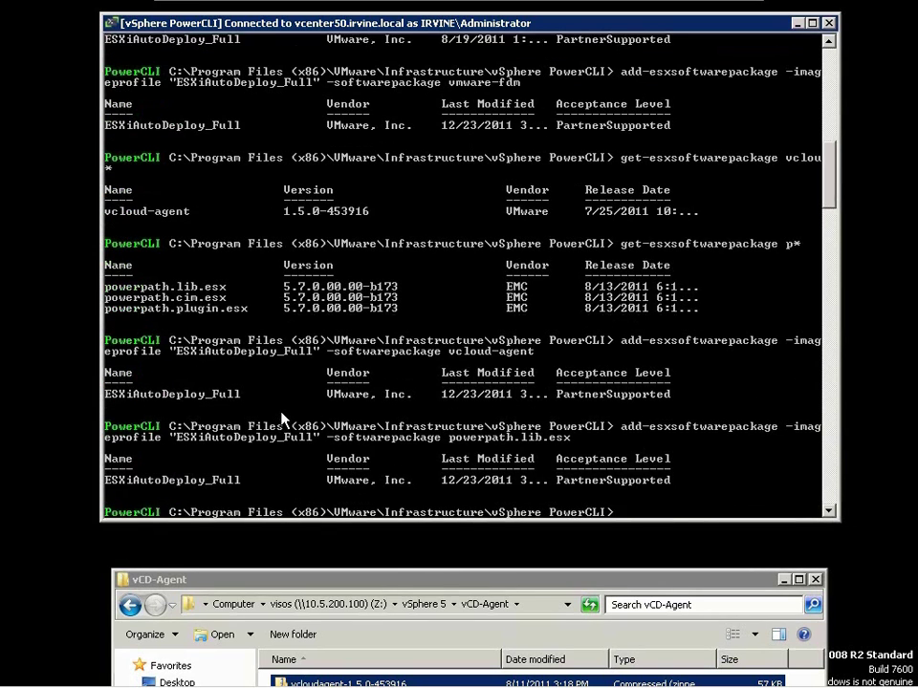
- Add the powerpath.cim.esx and powerpath.plugin.esx packages to the profile
{"action": "key", "text": "Up"}
{"action": "key", "text": "Left"}
{"action": "key", "text": "BackSpace"}
{"action": "key", "text": "BackSpace"}
{"action": "key", "text": "BackSpace"}
{"action": "type", "text": "cim"}
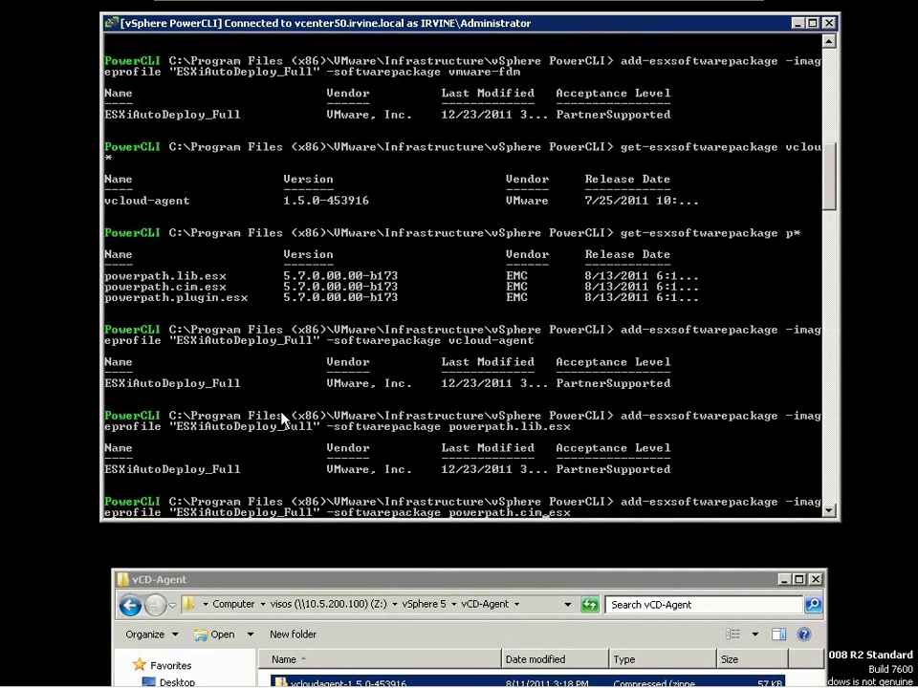
{"action": "key", "text": "Return"}
{"action": "key", "text": "Up"}
{"action": "key", "text": "BackSpace"}
{"action": "key", "text": "BackSpace"}
{"action": "key", "text": "BackSpace"}
{"action": "type", "text": "plugin"}
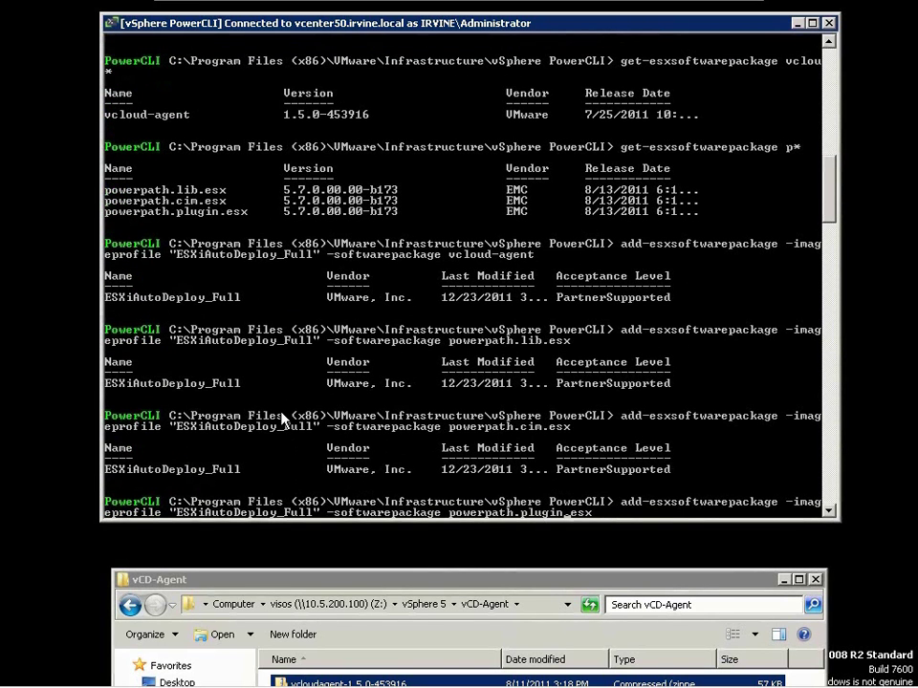
{"action": "key", "text": "Return"}
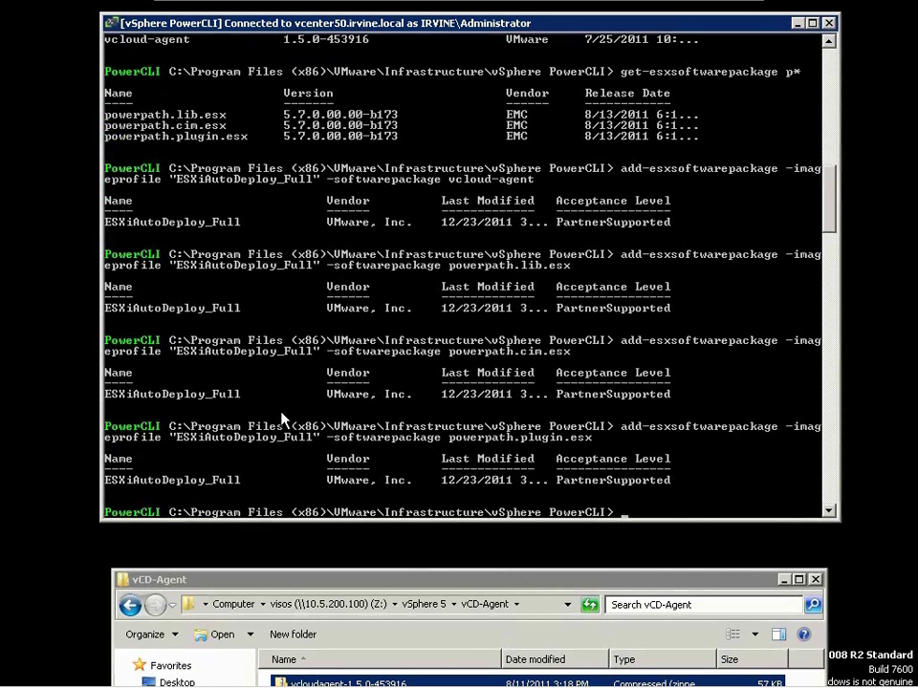
- Run new-deployrule named PreHostProfile with item ESXiAutoDeploy_Full and -AllHosts
{"action": "type", "text": "new-deployrule -name"}
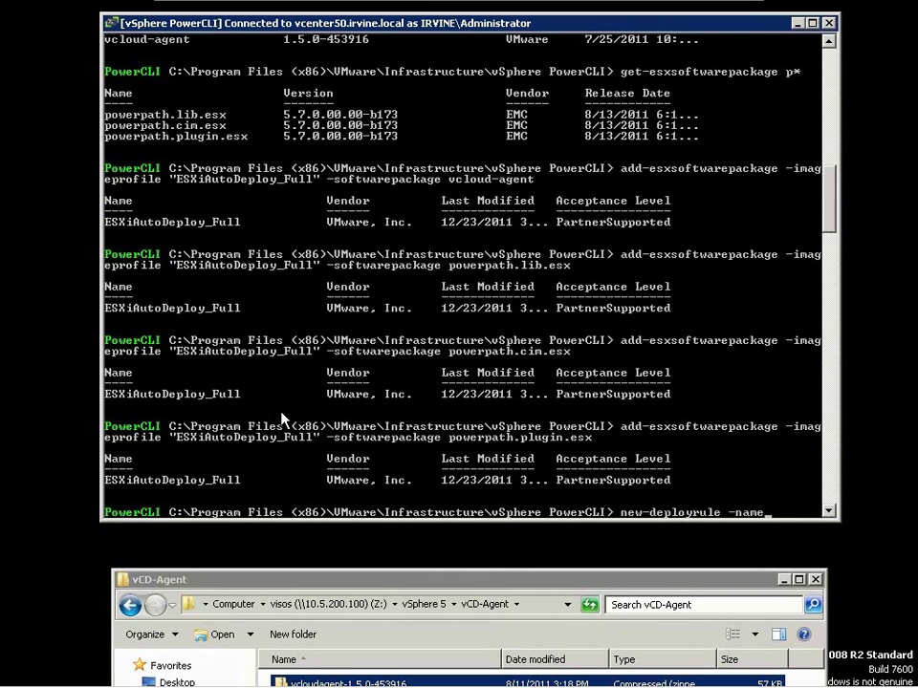
{"action": "type", "text": " \"PreHostProfile\""}
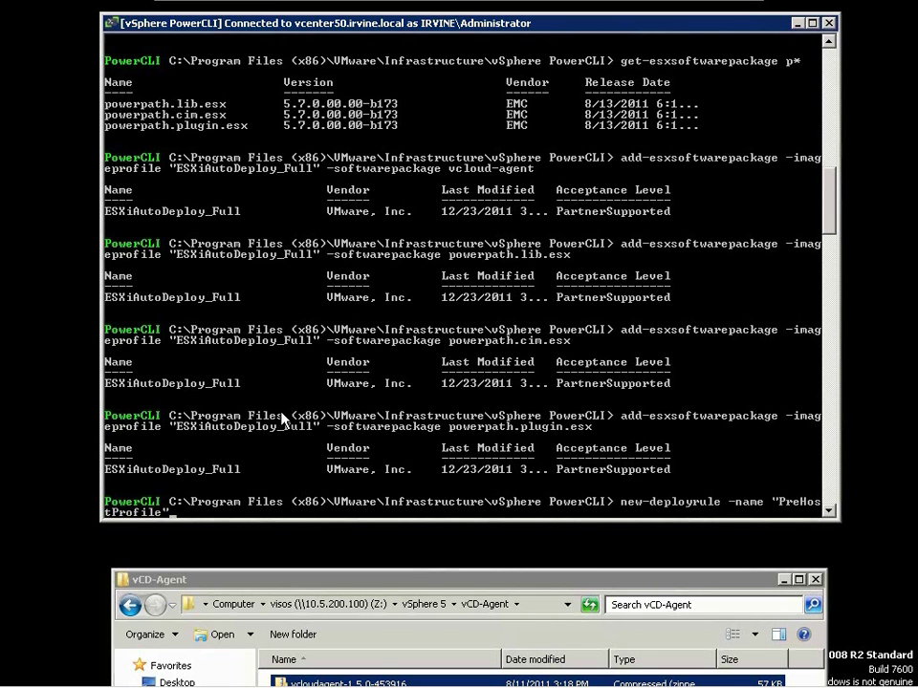
{"action": "type", "text": " -item \"ESXiAutoDeploy_"}
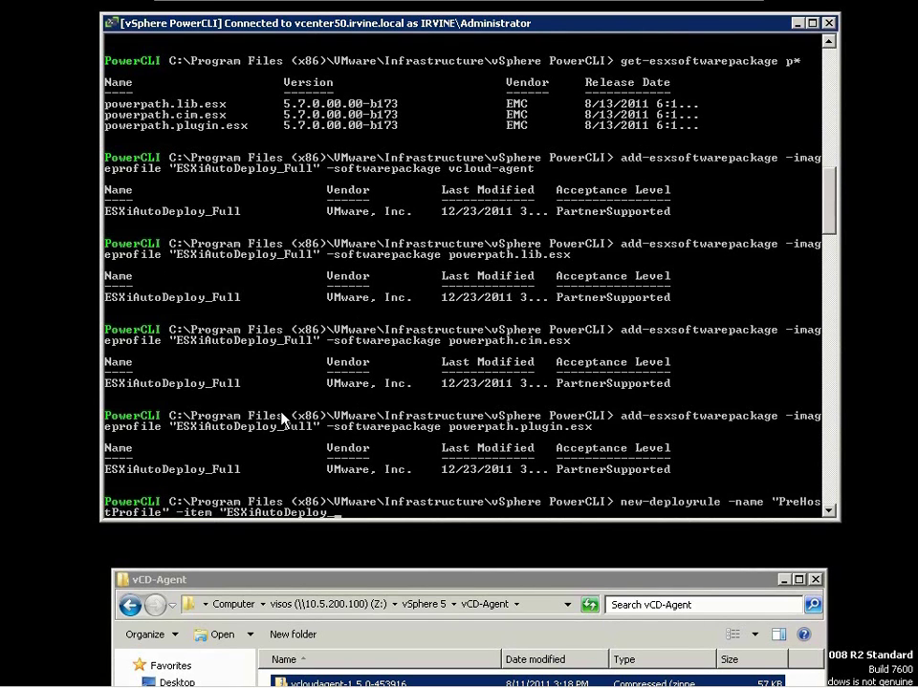
{"action": "type", "text": "Full\" -AllHosts"}
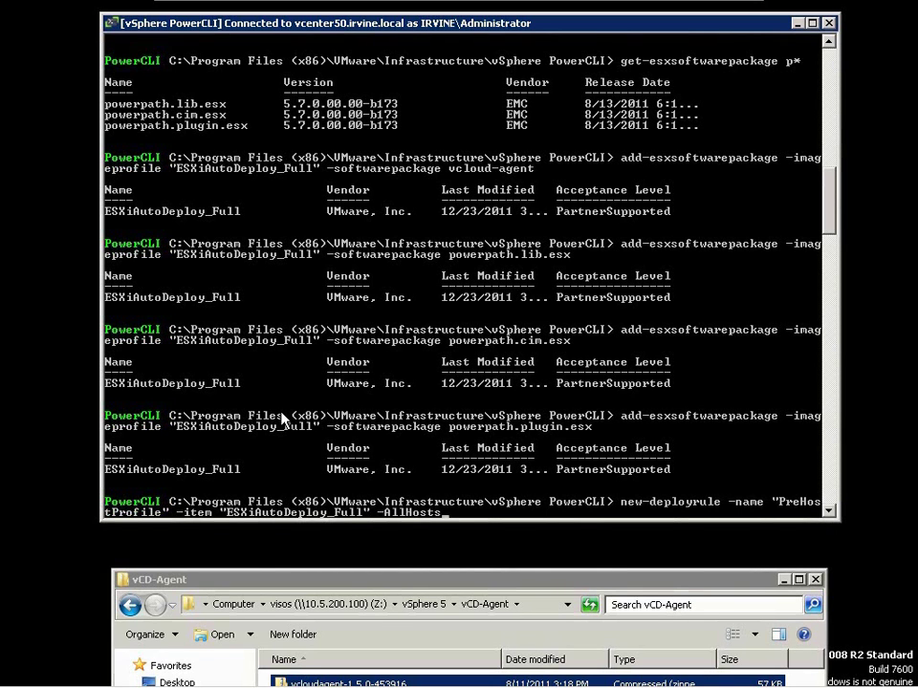
{"action": "key", "text": "Return"}
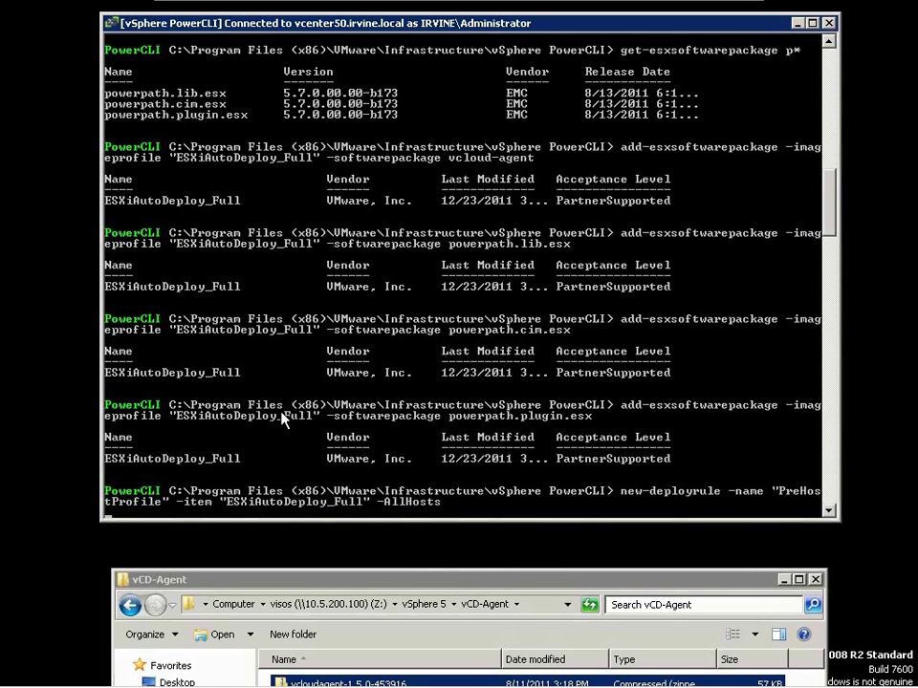
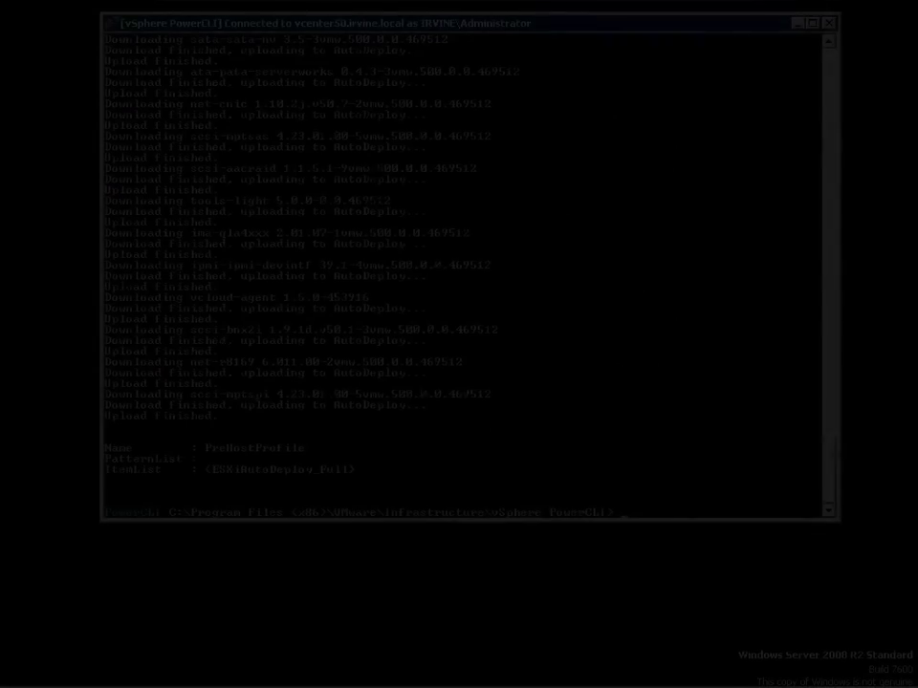
- Run export-esximageprofile for ESXiAutoDeploy_Full to 'z:\vsphere 5\autodeploy profiles\ESXiAutoDeploy_Full.zip'
{"action": "type", "text": "esxport"}
{"action": "key", "text": "BackSpace"}
{"action": "key", "text": "BackSpace"}
{"action": "key", "text": "BackSpace"}
{"action": "key", "text": "BackSpace"}
{"action": "key", "text": "BackSpace"}
{"action": "key", "text": "BackSpace"}
{"action": "type", "text": "xport-esximageprofile -imageprofile"}
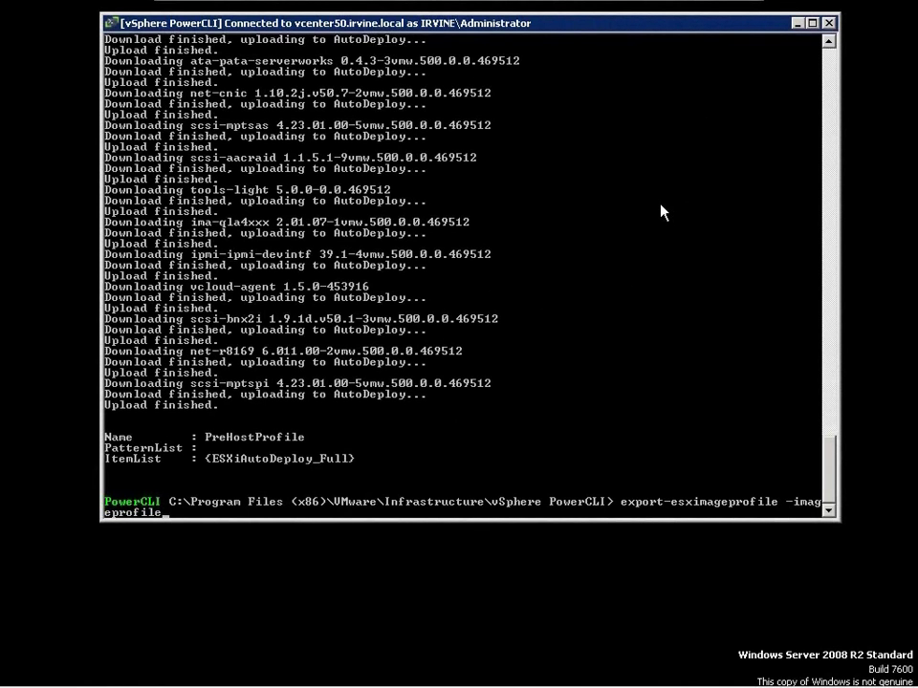
{"action": "type", "text": " \"ESXiAutoDeploy_Ful"}
{"action": "key", "text": "BackSpace"}
{"action": "type", "text": "ll\" -exportto"}
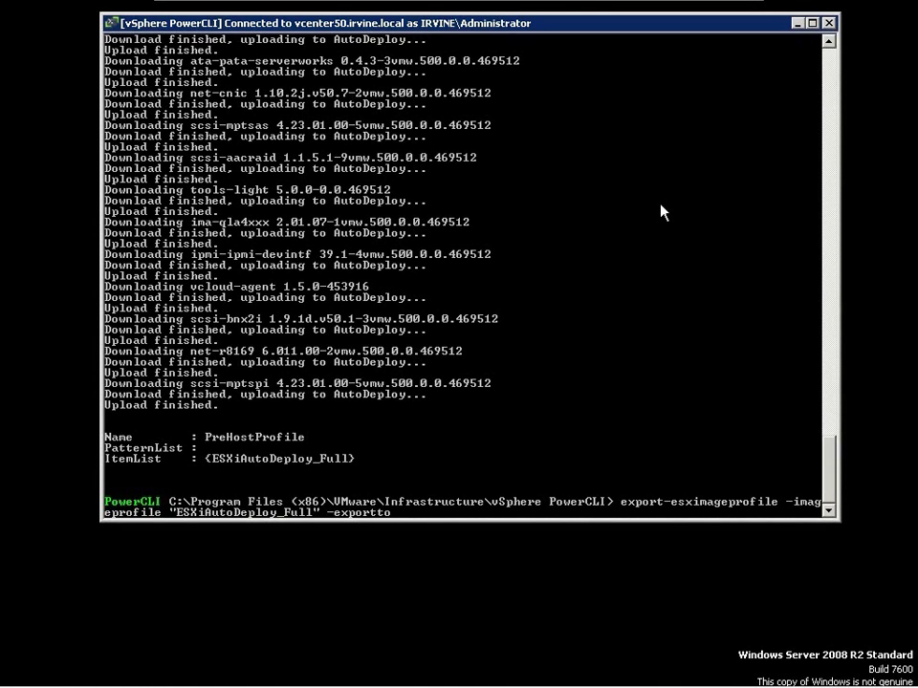
{"action": "type", "text": "bundle"}
{"action": "type", "text": " -filepath \"C"}
{"action": "type", "text": ":"}
{"action": "key", "text": "BackSpace"}
{"action": "key", "text": "BackSpace"}
{"action": "type", "text": "z:\\vsphere"}
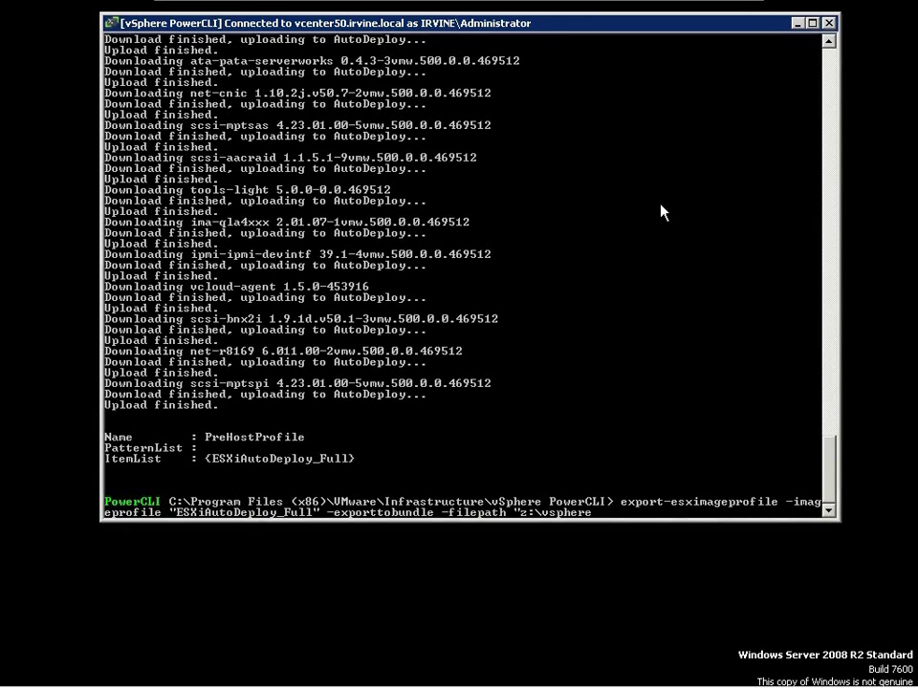
{"action": "type", "text": " 5\\autodeploy profiles"}
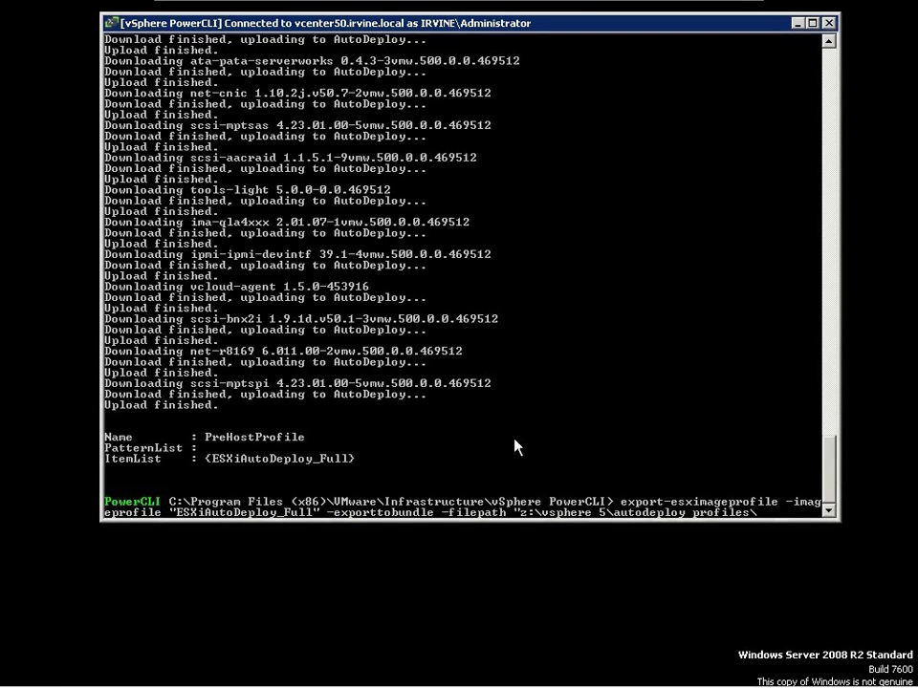
{"action": "type", "text": "\\ESXiAutoDeploy_Full.zi"}
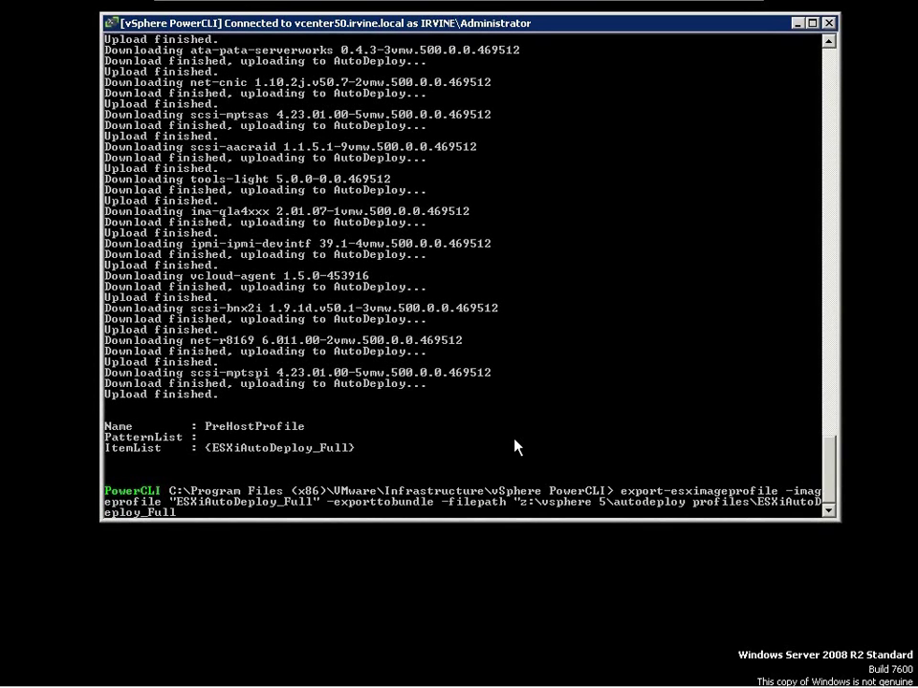
{"action": "type", "text": "p\""}
{"action": "key", "text": "Return"}
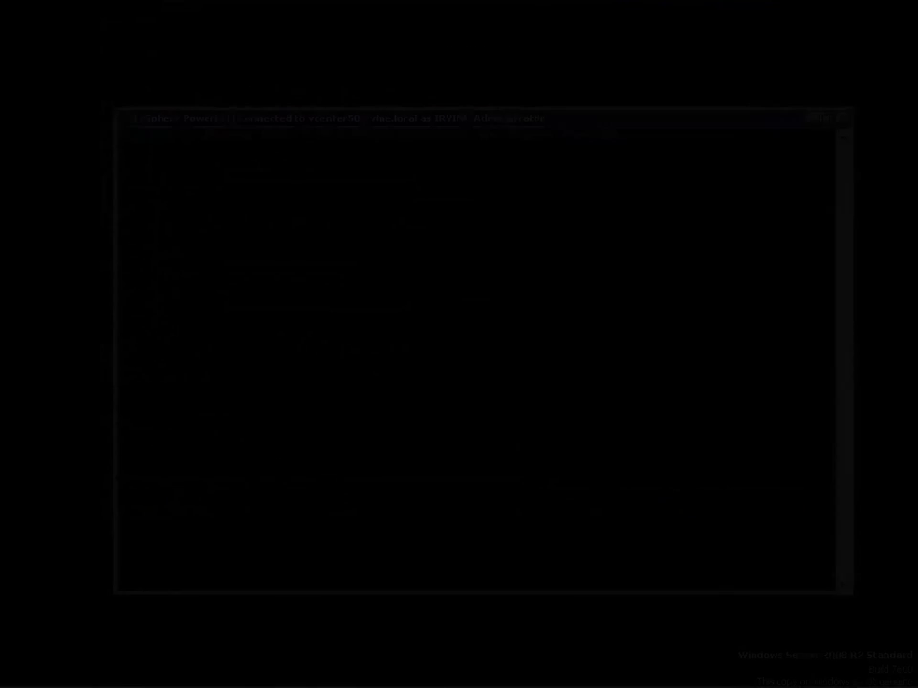
- Run add-deployrule with -deployrule "PreHostProfile" at the PowerCLI prompt
{"action": "type", "text": "add-deployrule -deployrule \"PreHostProfile\""}
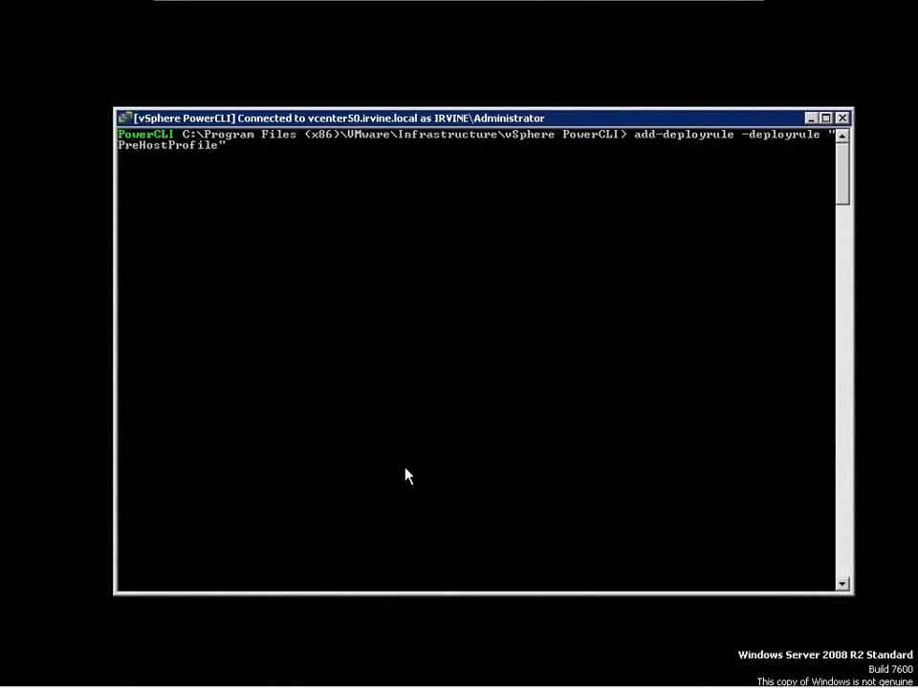
{"action": "key", "text": "Return"}
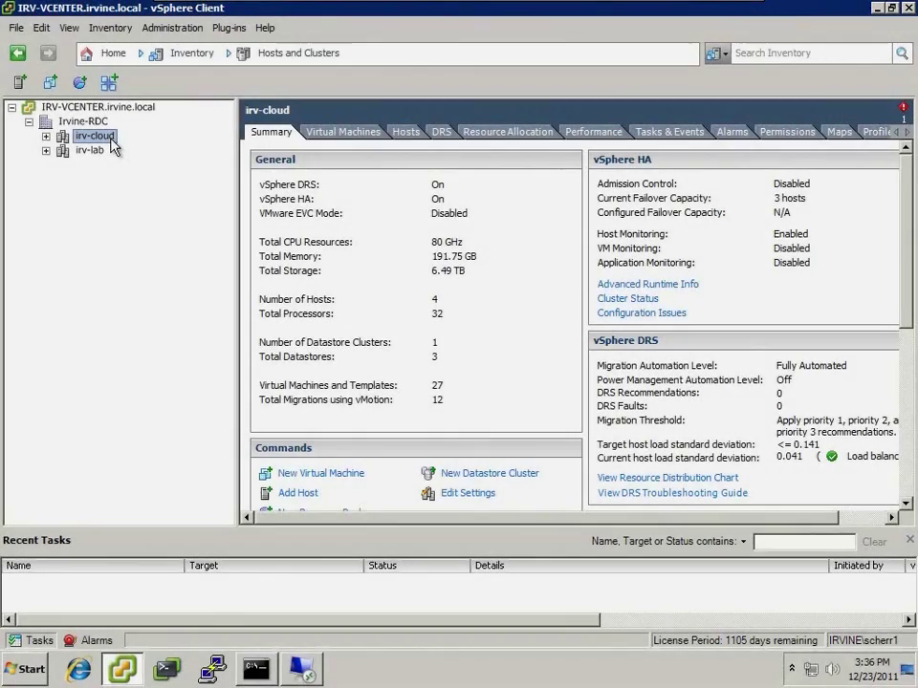
- Start a Custom new VM in irv-cloud named autodeploy-demo-2 on vnx5500-fast-ds0, version 8
{"action": "right_click", "coordinate": [112, 141]}
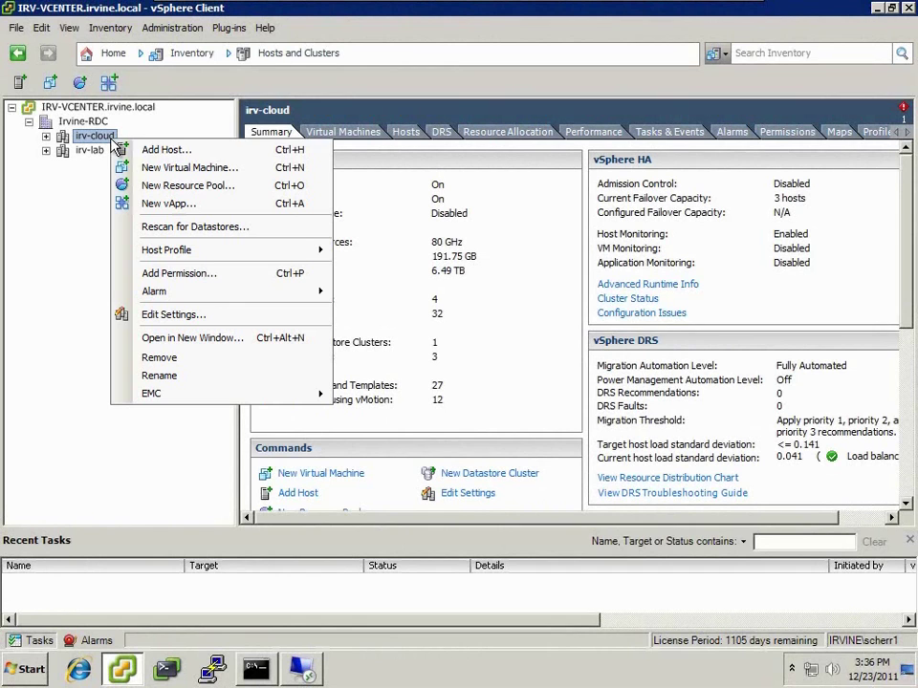
{"action": "left_click", "coordinate": [228, 167]}
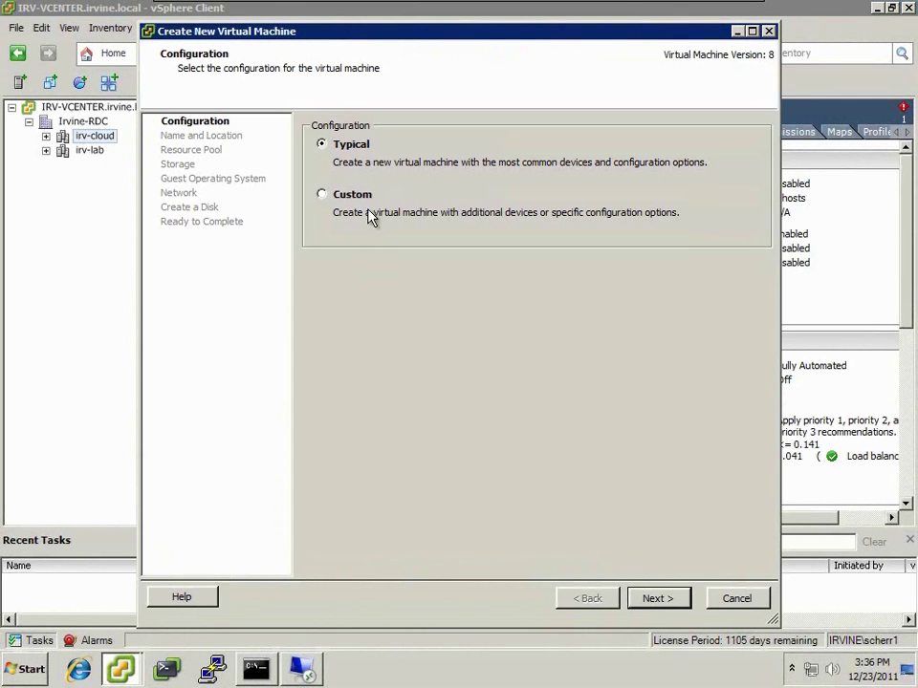
{"action": "left_click", "coordinate": [371, 214]}
{"action": "left_click", "coordinate": [654, 598]}
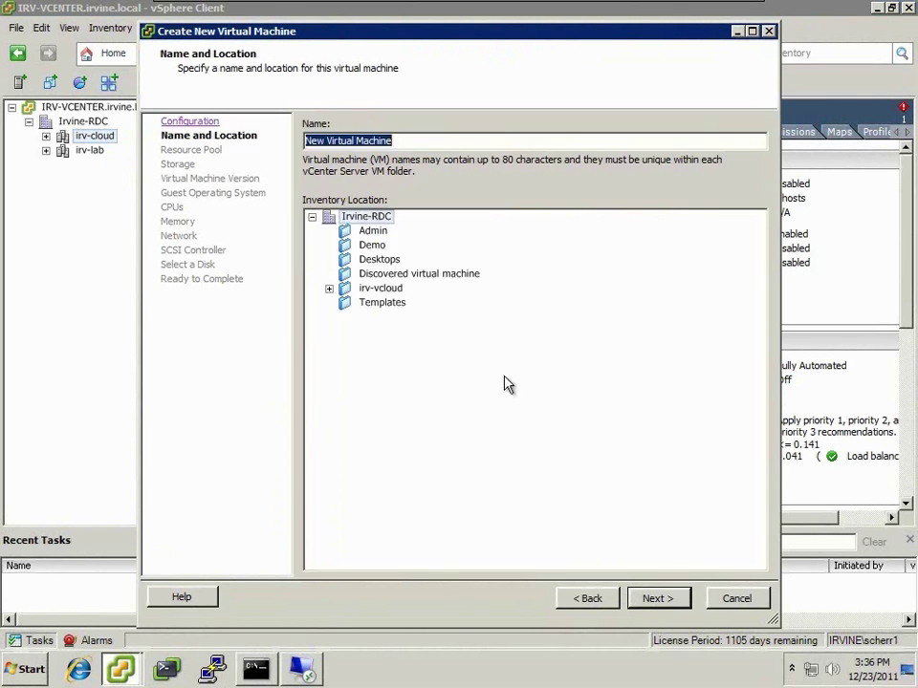
{"action": "type", "text": "autodeploy-demo"}
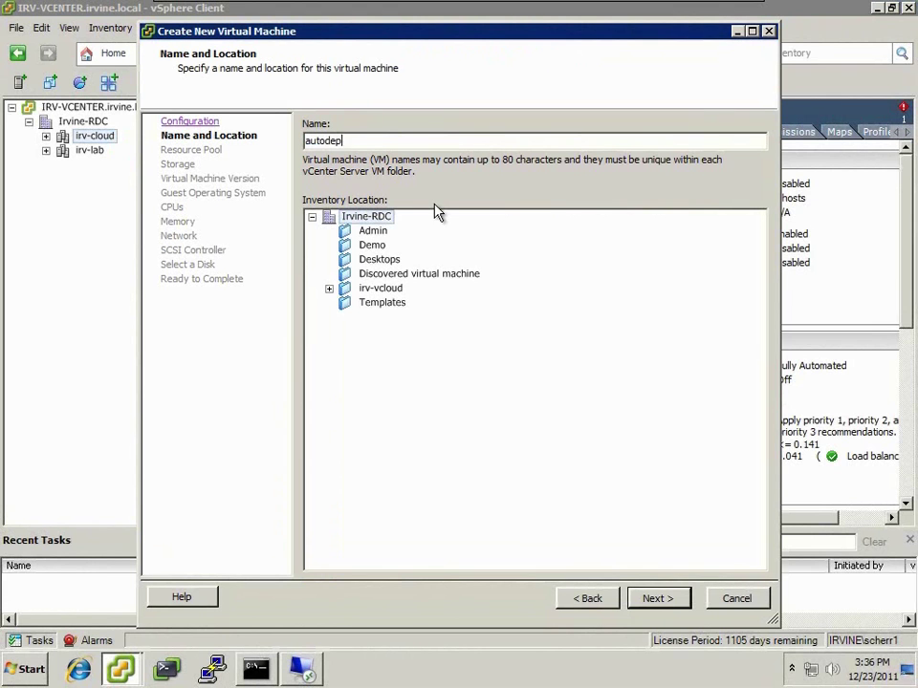
{"action": "key", "text": "Return"}
{"action": "key", "text": "Return"}
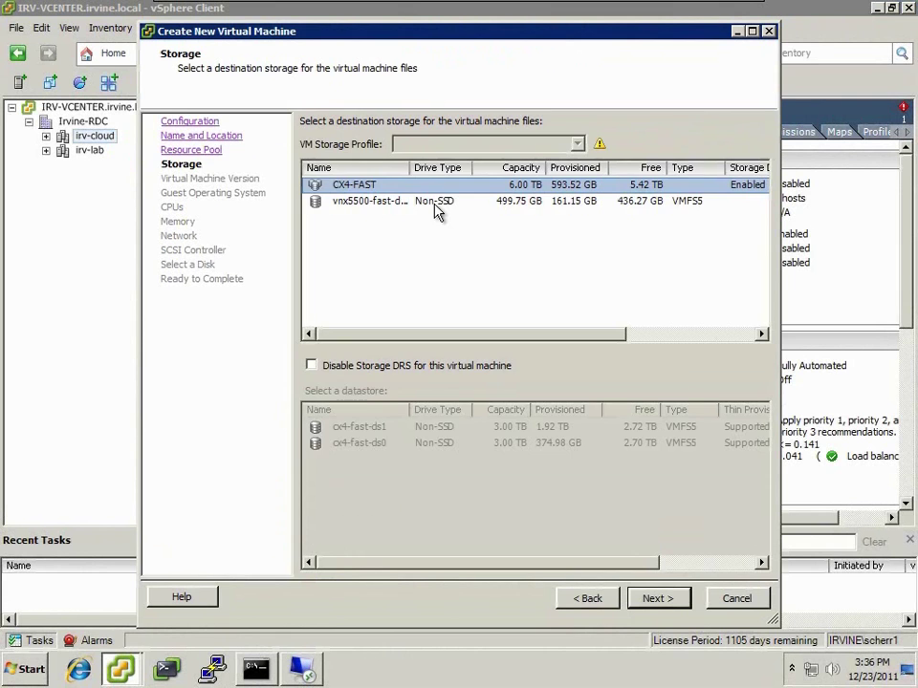
{"action": "left_click", "coordinate": [435, 203]}
{"action": "key", "text": "Return"}
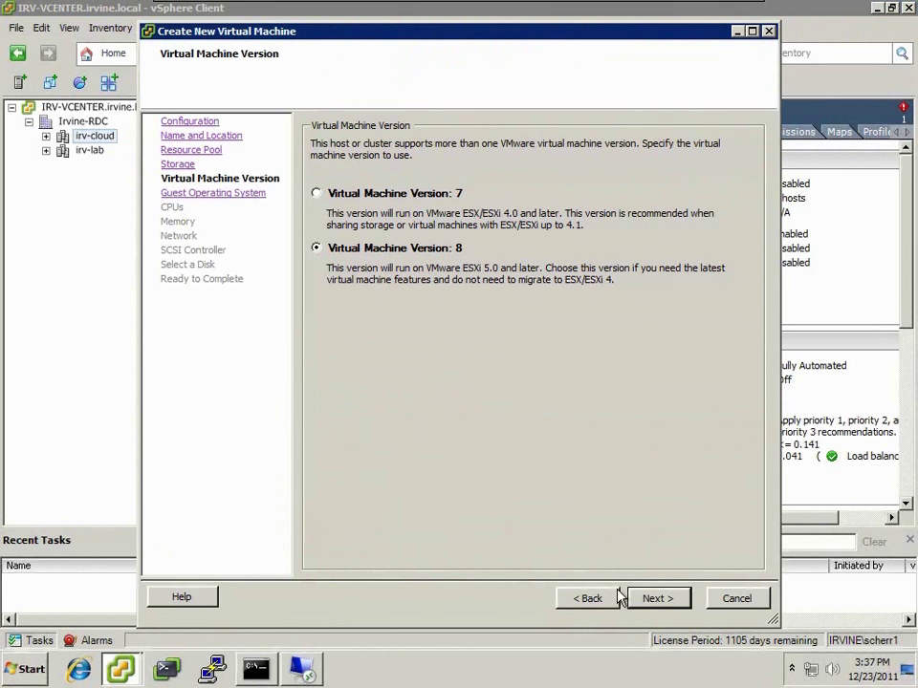
{"action": "key", "text": "Return"}
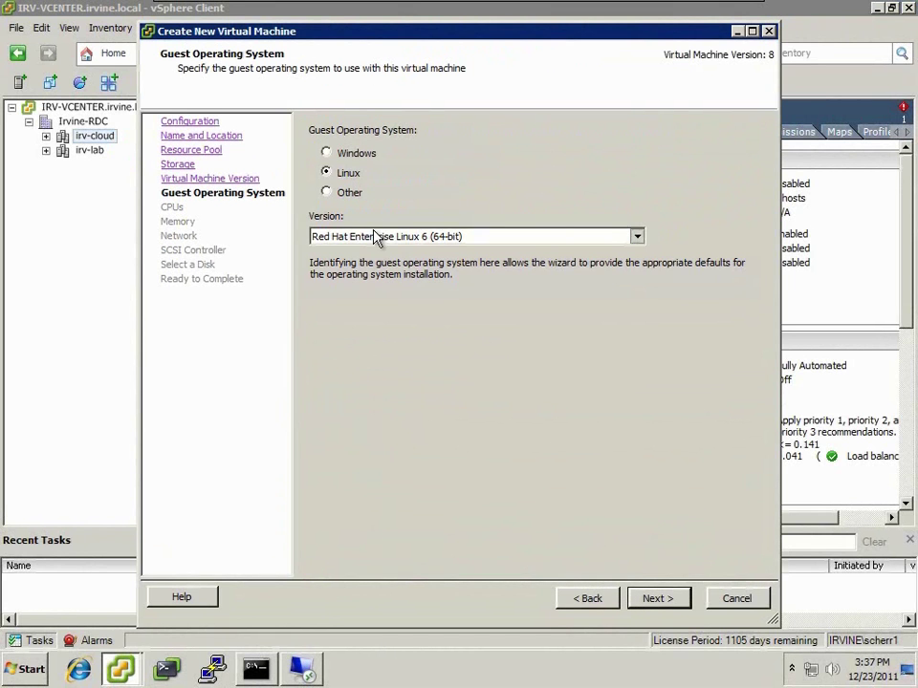
- Keep Red Hat Enterprise Linux 6 (64-bit), give 2 virtual sockets and keep 2 GB memory
{"action": "left_click", "coordinate": [384, 236]}
{"action": "left_click", "coordinate": [401, 256]}
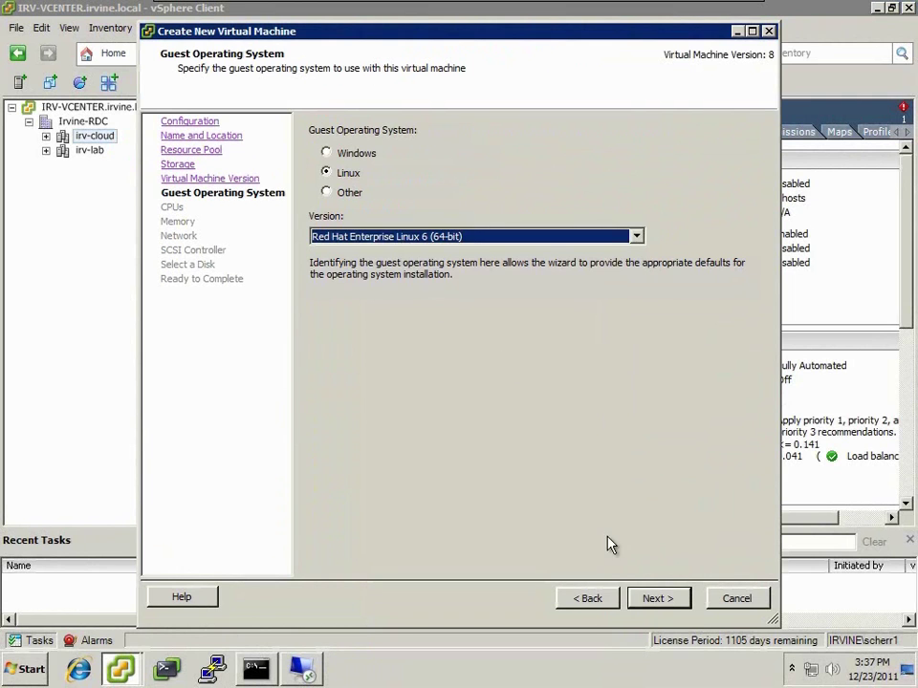
{"action": "left_click", "coordinate": [644, 600]}
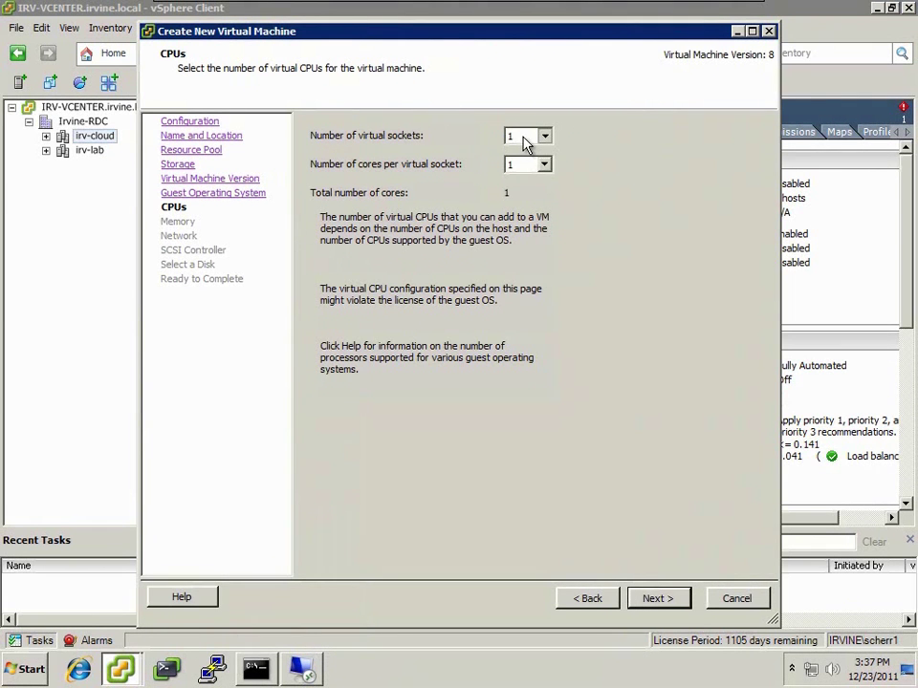
{"action": "left_click", "coordinate": [529, 138]}
{"action": "left_click", "coordinate": [524, 161]}
{"action": "left_click", "coordinate": [655, 600]}
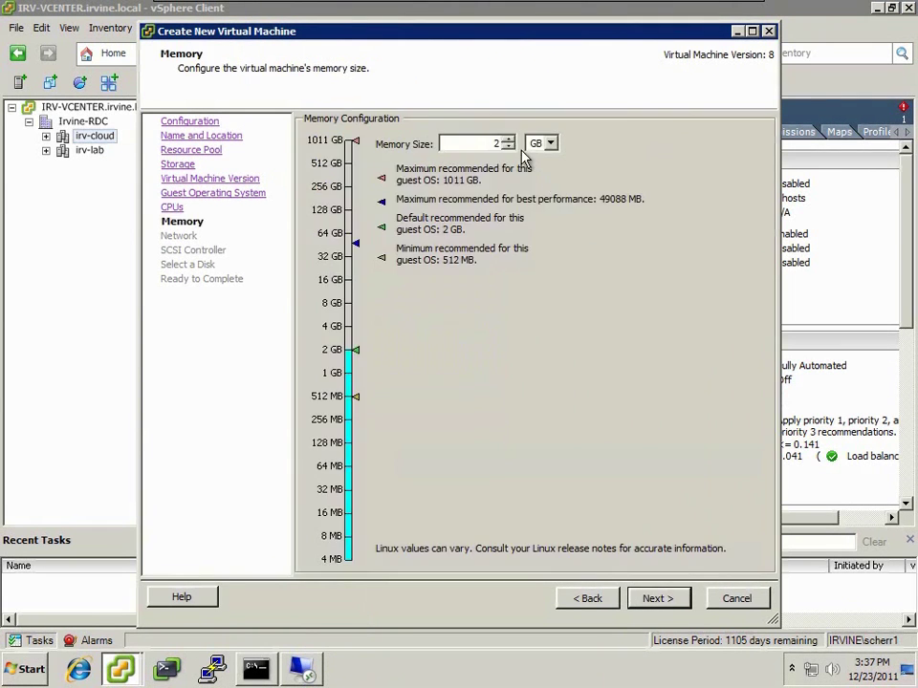
{"action": "left_click", "coordinate": [651, 600]}
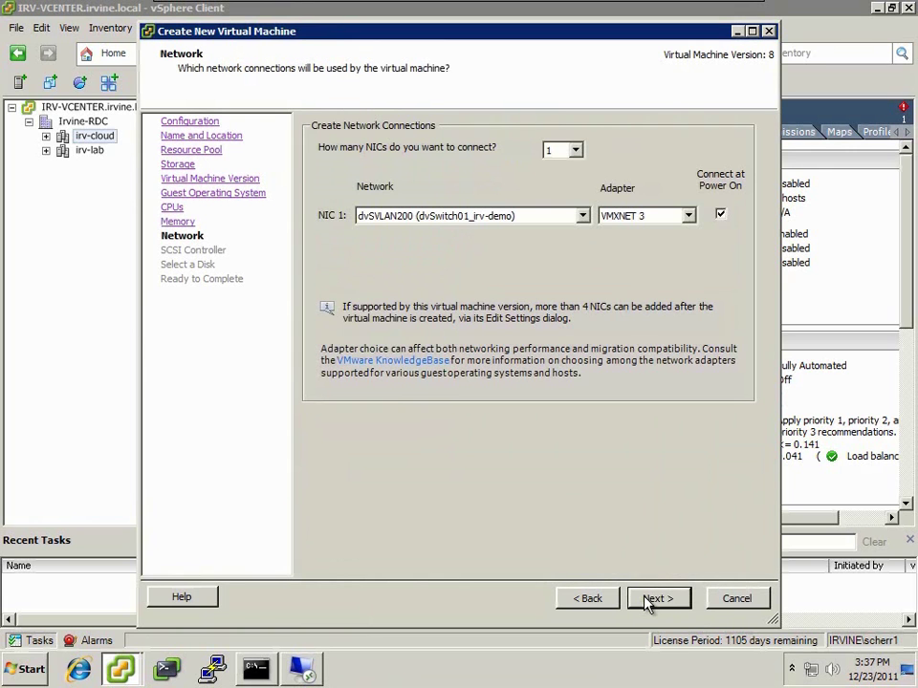
- Use an E1000 NIC, VMware Paravirtual SCSI and no disk, and choose to edit settings first
{"action": "left_click", "coordinate": [607, 215]}
{"action": "left_click", "coordinate": [612, 232]}
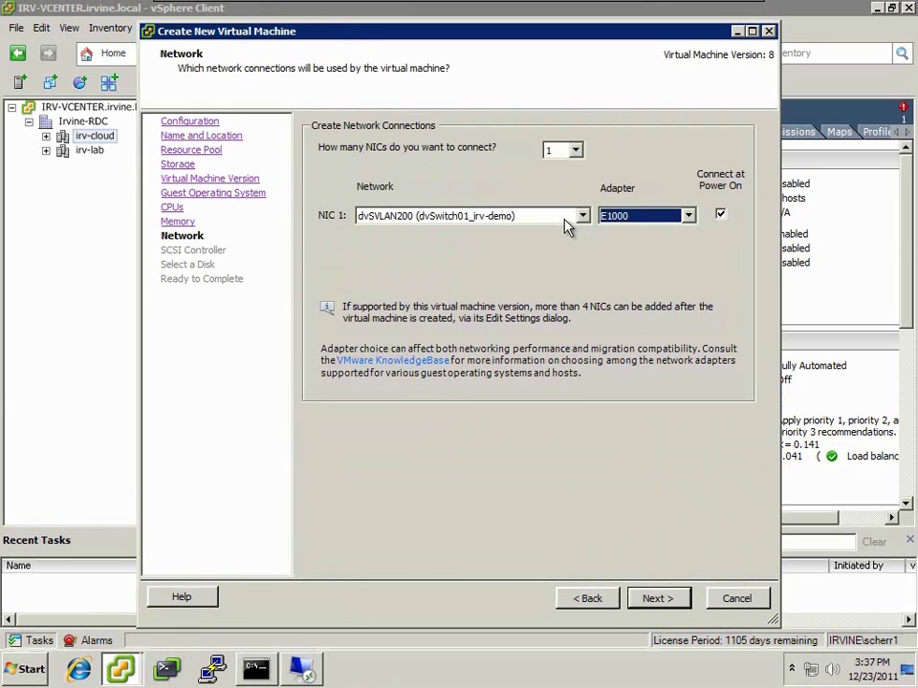
{"action": "left_click", "coordinate": [656, 598]}
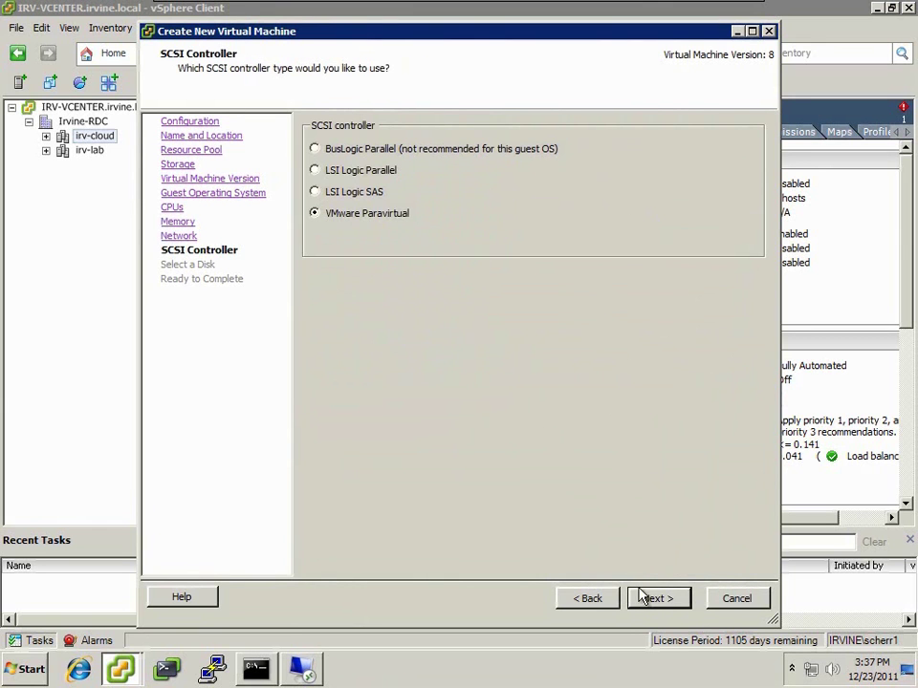
{"action": "left_click", "coordinate": [653, 598]}
{"action": "left_click", "coordinate": [402, 352]}
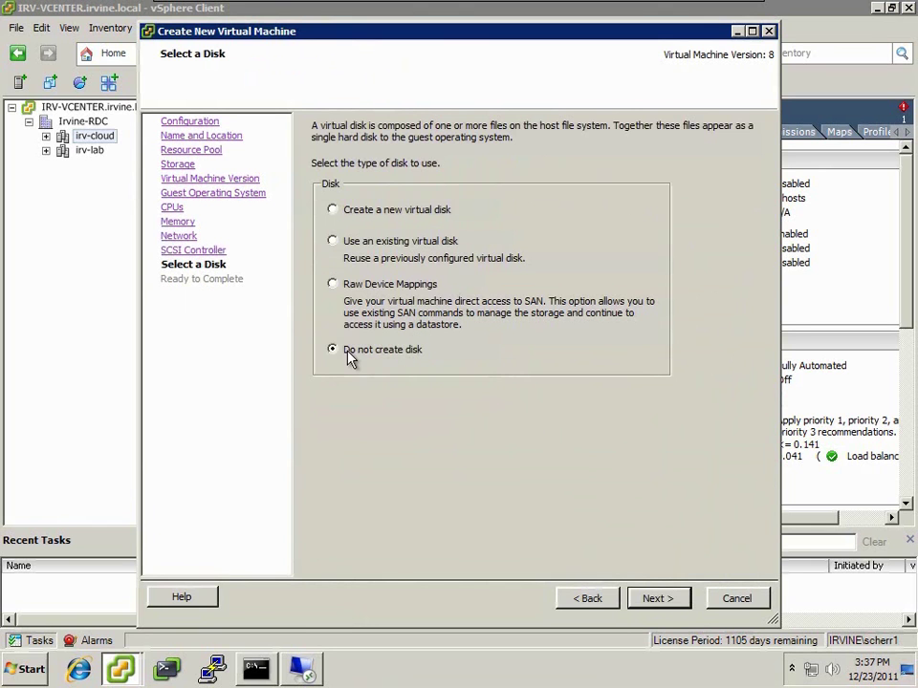
{"action": "left_click", "coordinate": [636, 598]}
{"action": "left_click", "coordinate": [516, 527]}
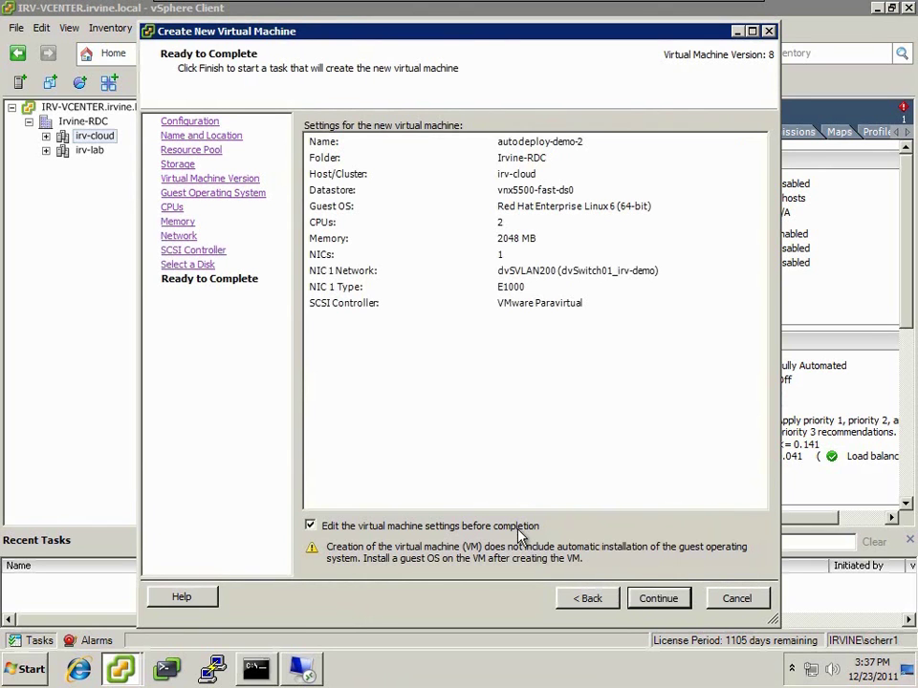
- Remove the floppy drive and CD/DVD drive from the new VM's hardware
{"action": "left_click", "coordinate": [653, 599]}
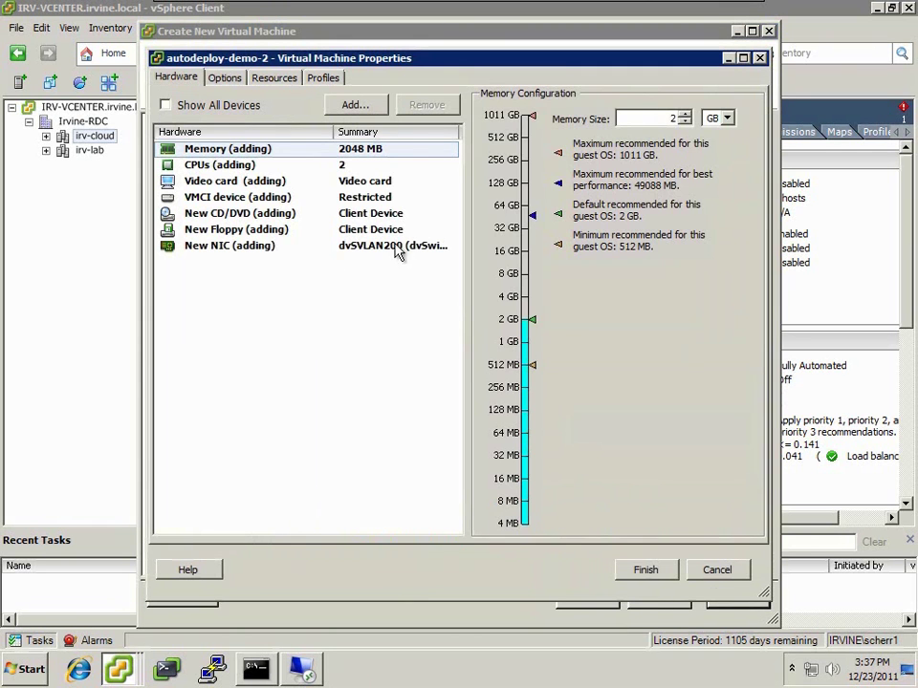
{"action": "left_click", "coordinate": [353, 229]}
{"action": "left_click", "coordinate": [426, 105]}
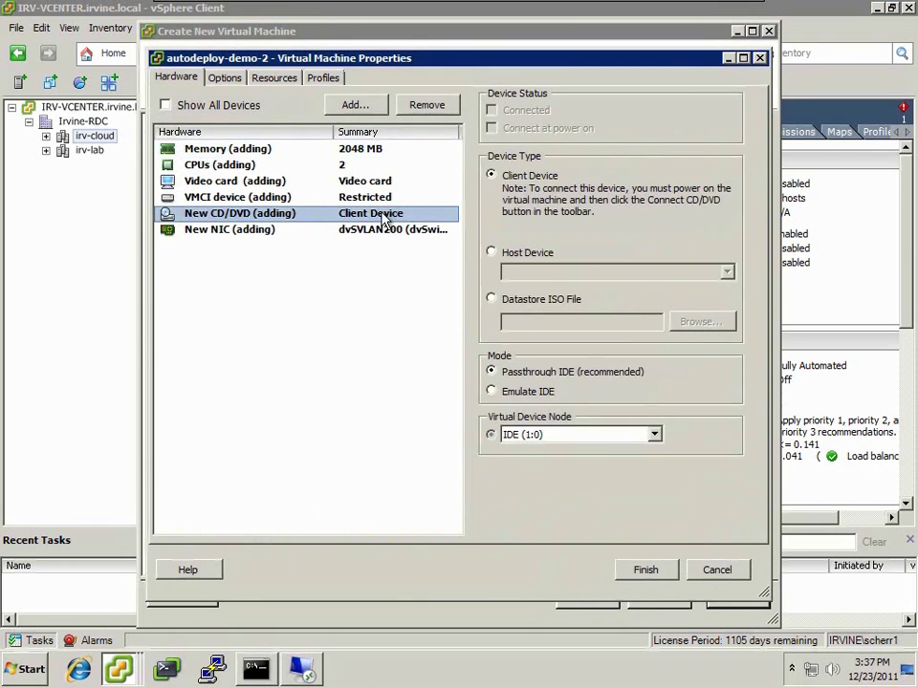
{"action": "left_click", "coordinate": [427, 105]}
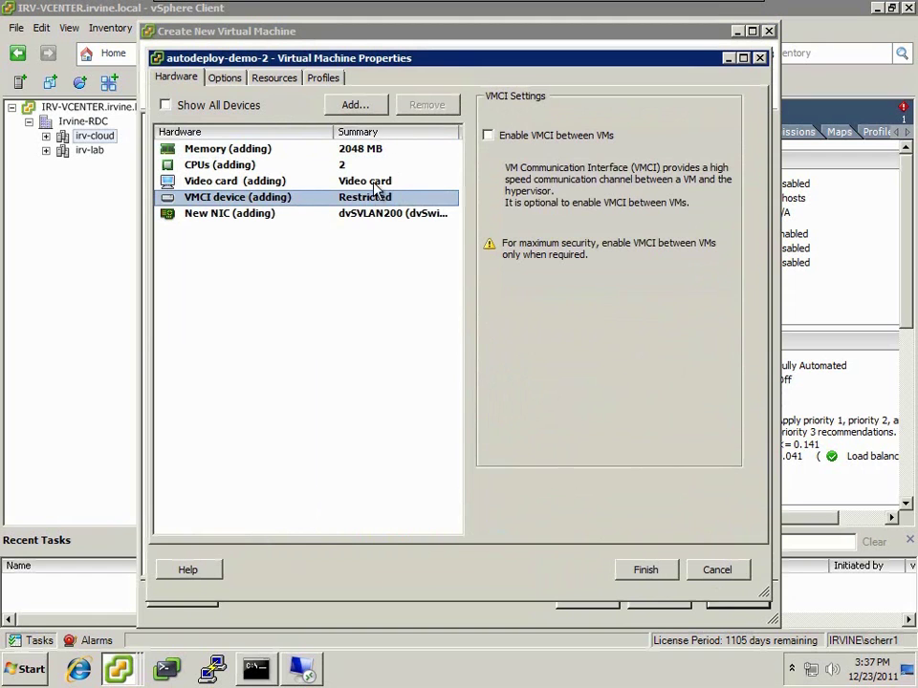
- Set the guest OS to Other, version Other (64-bit), described as 'VMware ESXi'
{"action": "left_click", "coordinate": [225, 78]}
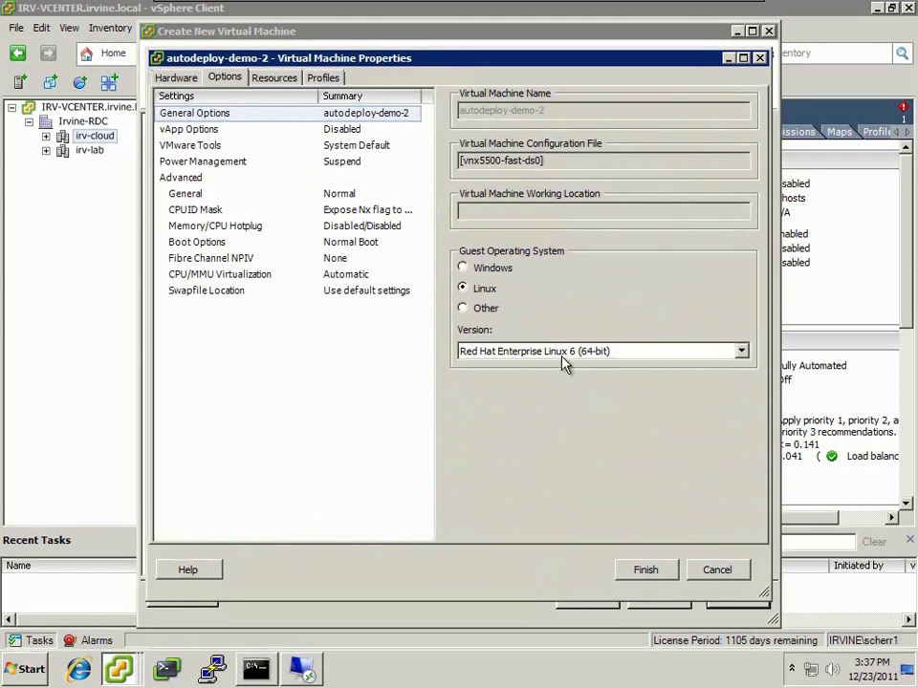
{"action": "left_click", "coordinate": [588, 352]}
{"action": "left_click_drag", "start_coordinate": [742, 389], "coordinate": [745, 444]}
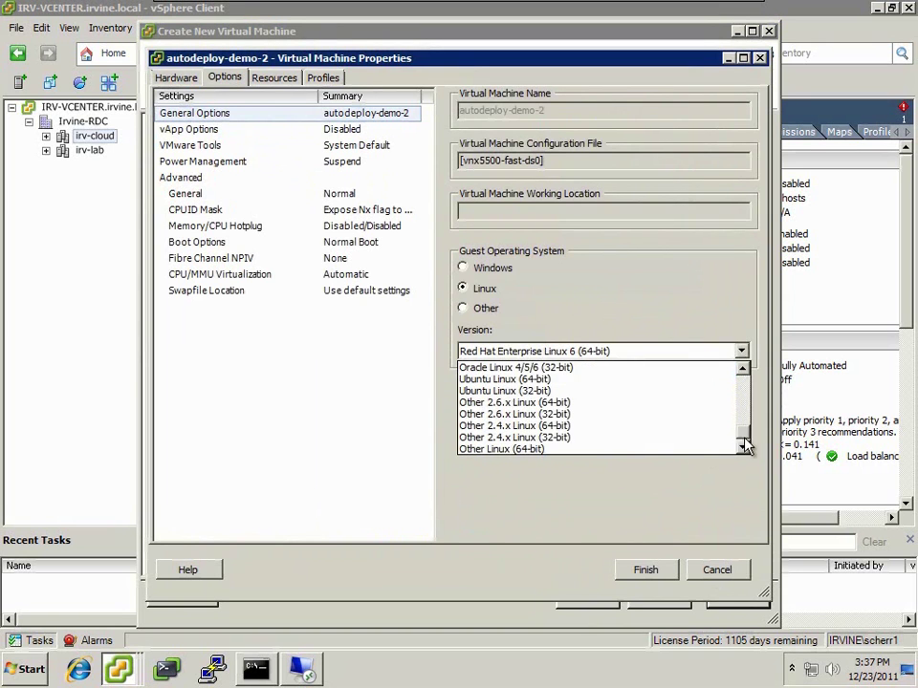
{"action": "left_click", "coordinate": [493, 313]}
{"action": "left_click", "coordinate": [489, 312]}
{"action": "left_click", "coordinate": [568, 356]}
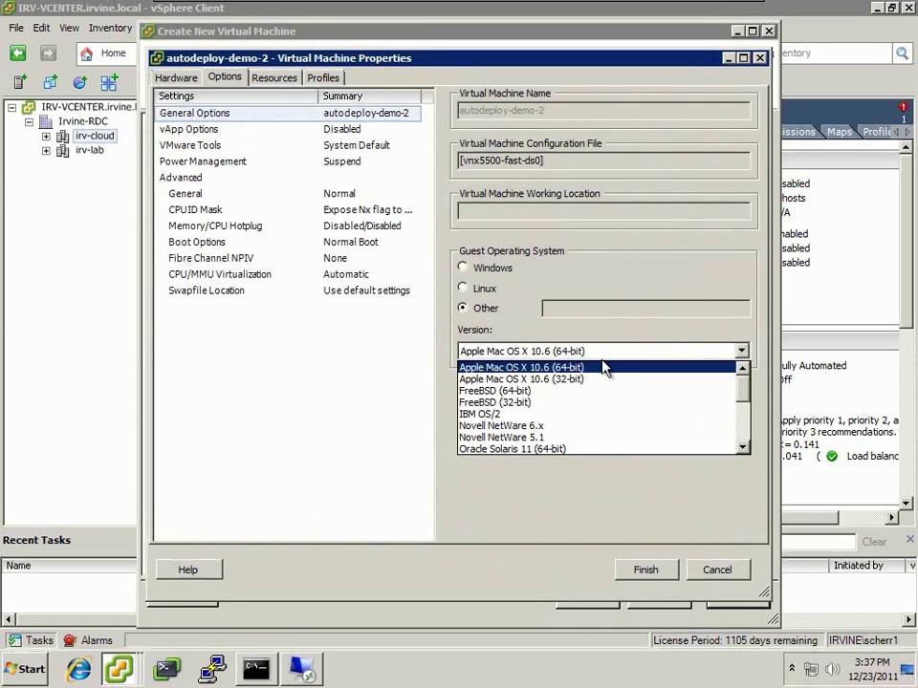
{"action": "left_click_drag", "start_coordinate": [744, 389], "coordinate": [745, 435]}
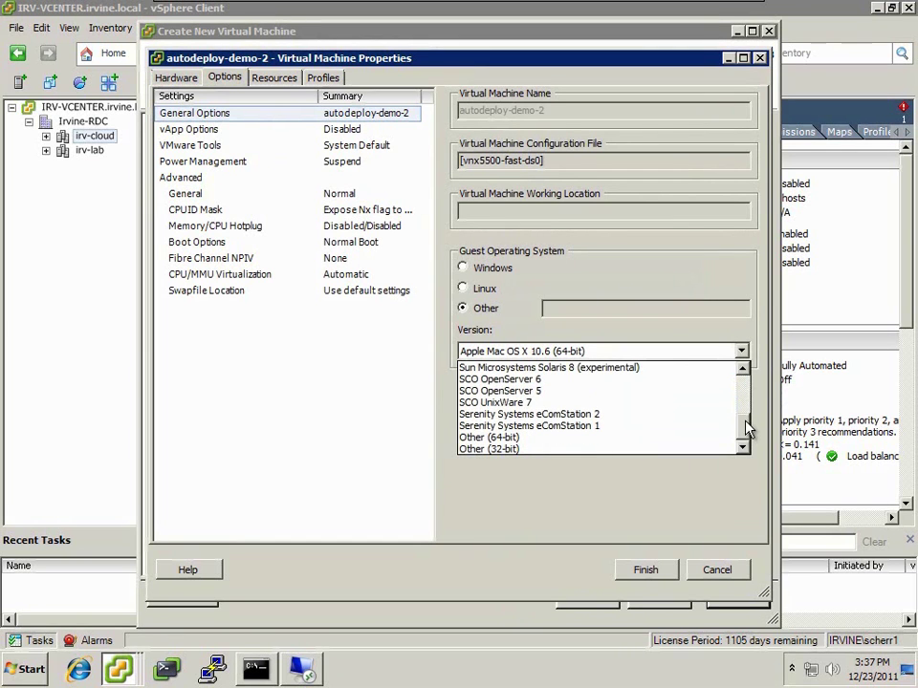
{"action": "left_click", "coordinate": [727, 438]}
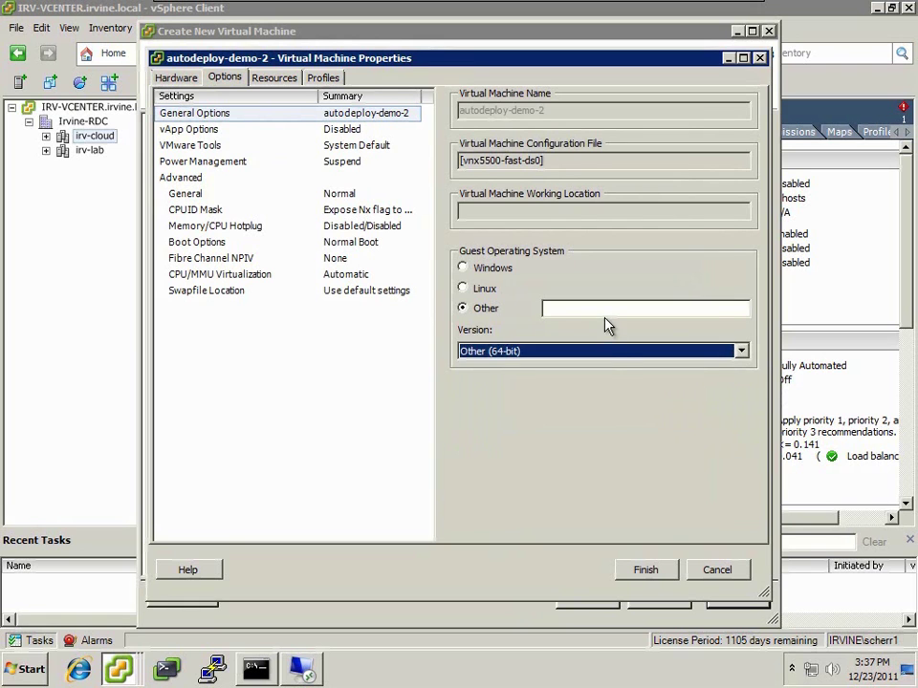
{"action": "left_click", "coordinate": [606, 310]}
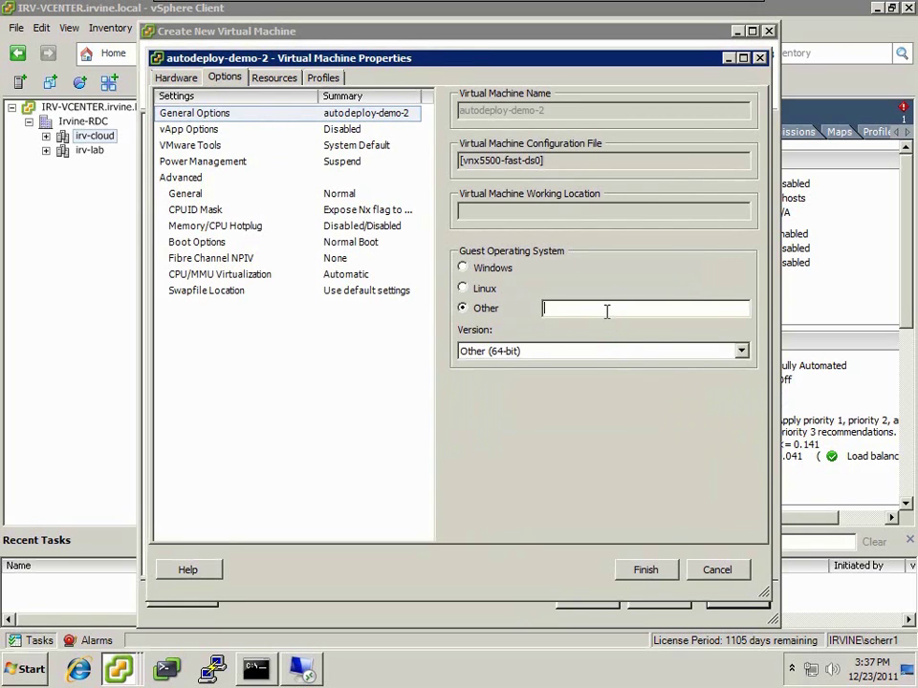
{"action": "type", "text": "VMware ESXi"}
- Set CPU/MMU virtualization to Intel VT-x/AMD-V with EPT/RVI, check the NIC, and finish creating the VM
{"action": "left_click", "coordinate": [239, 276]}
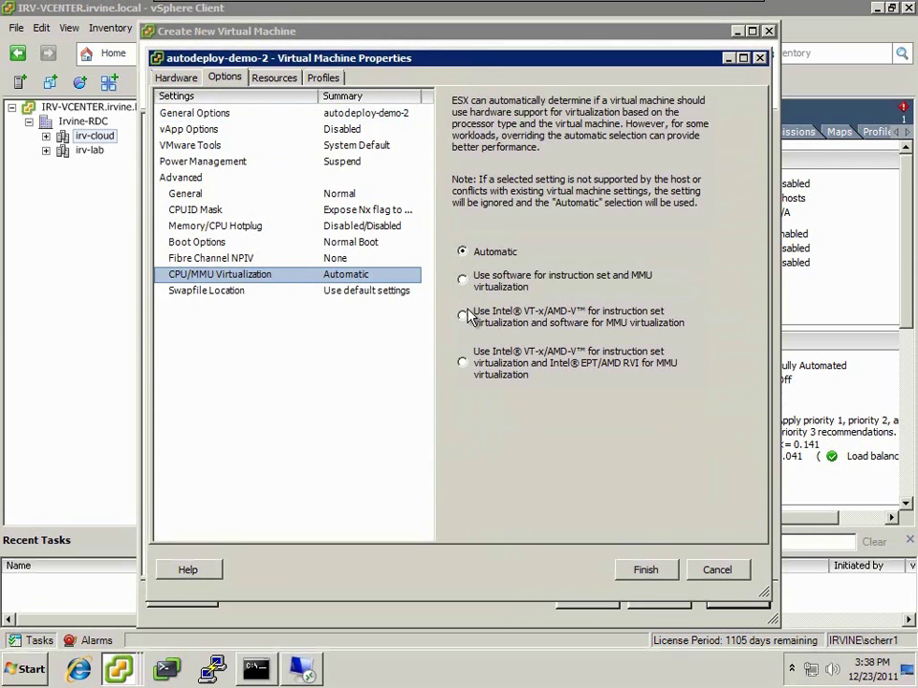
{"action": "left_click", "coordinate": [463, 363]}
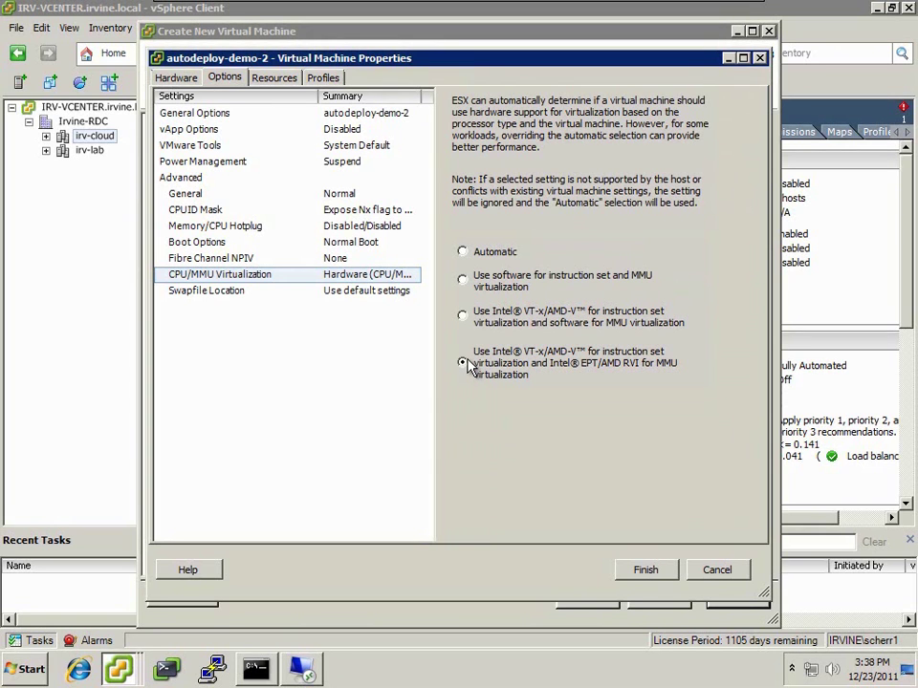
{"action": "left_click", "coordinate": [174, 82]}
{"action": "left_click", "coordinate": [236, 213]}
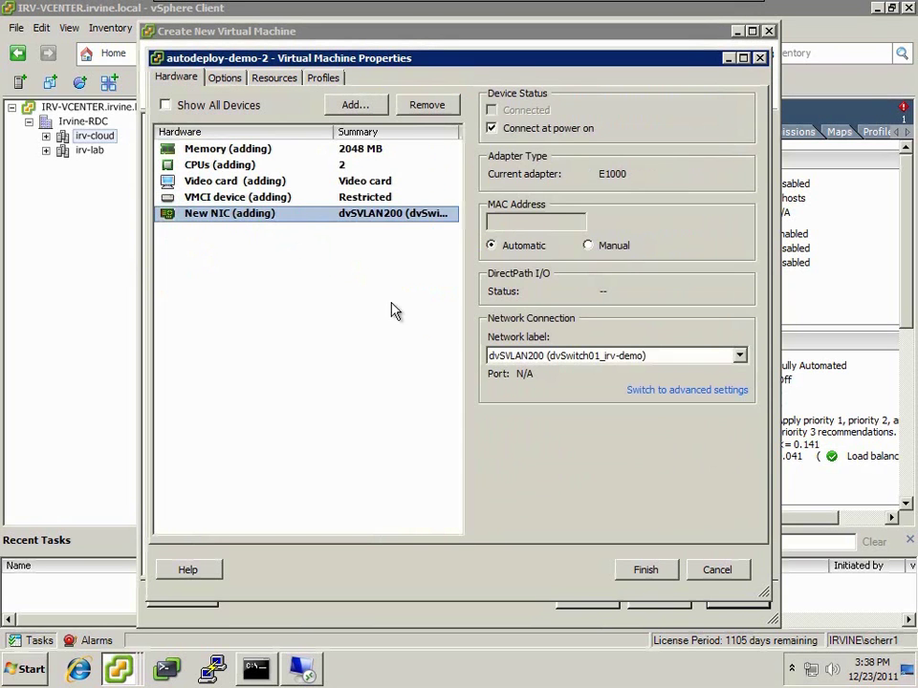
{"action": "left_click", "coordinate": [630, 572]}
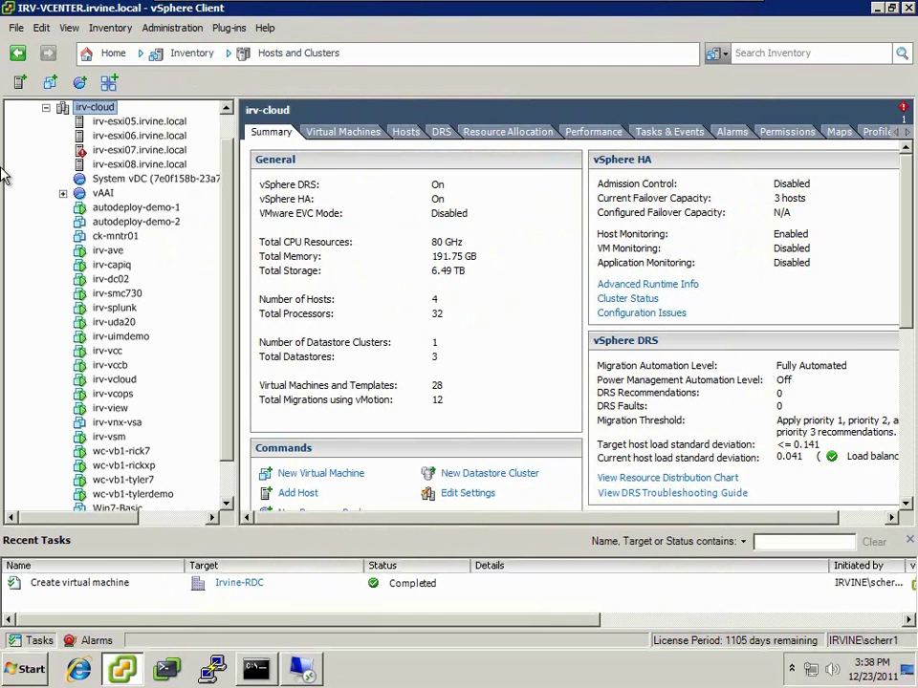
- Change autodeploy-demo-2's guest OS version to VMware ESXi 5.x in Edit Settings
{"action": "right_click", "coordinate": [114, 235]}
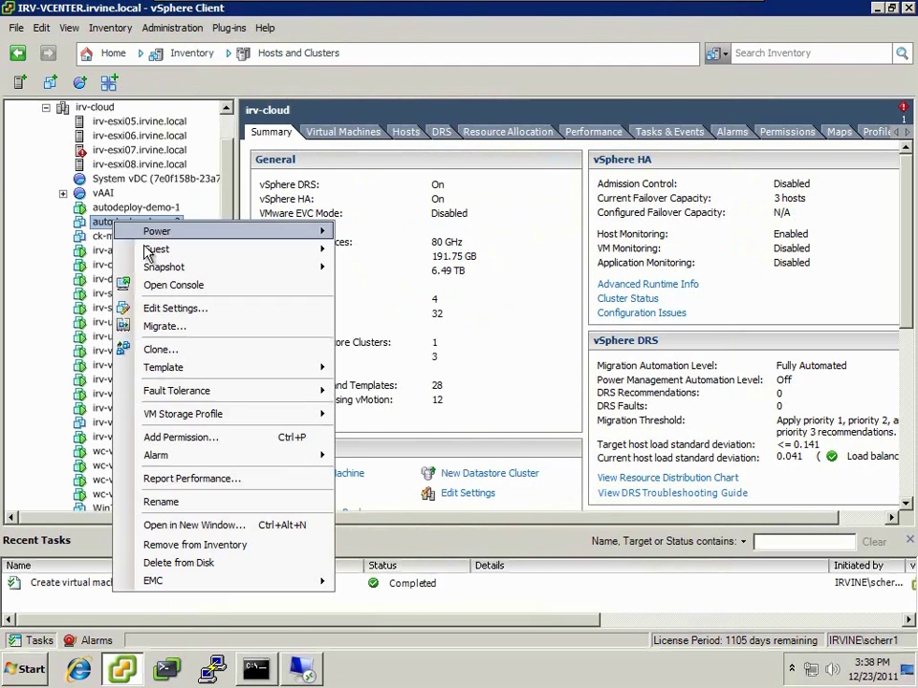
{"action": "left_click", "coordinate": [164, 305]}
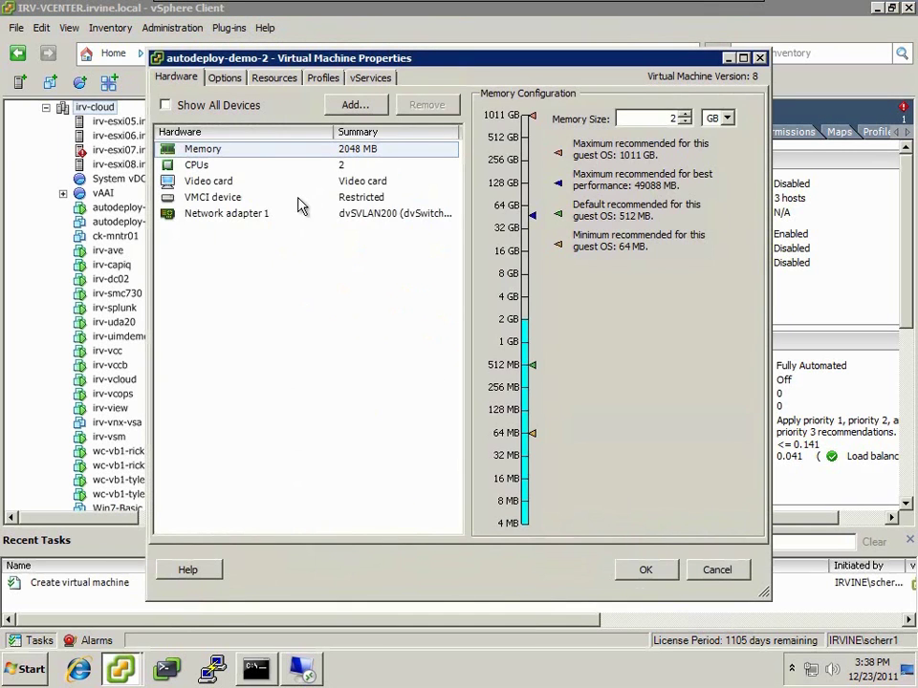
{"action": "left_click", "coordinate": [227, 79]}
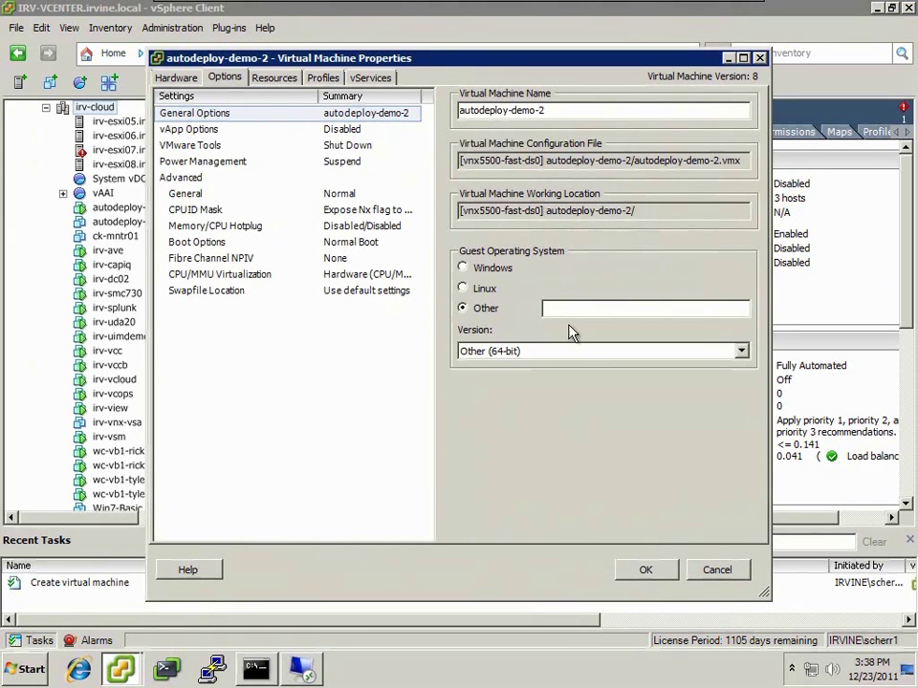
{"action": "left_click", "coordinate": [588, 352]}
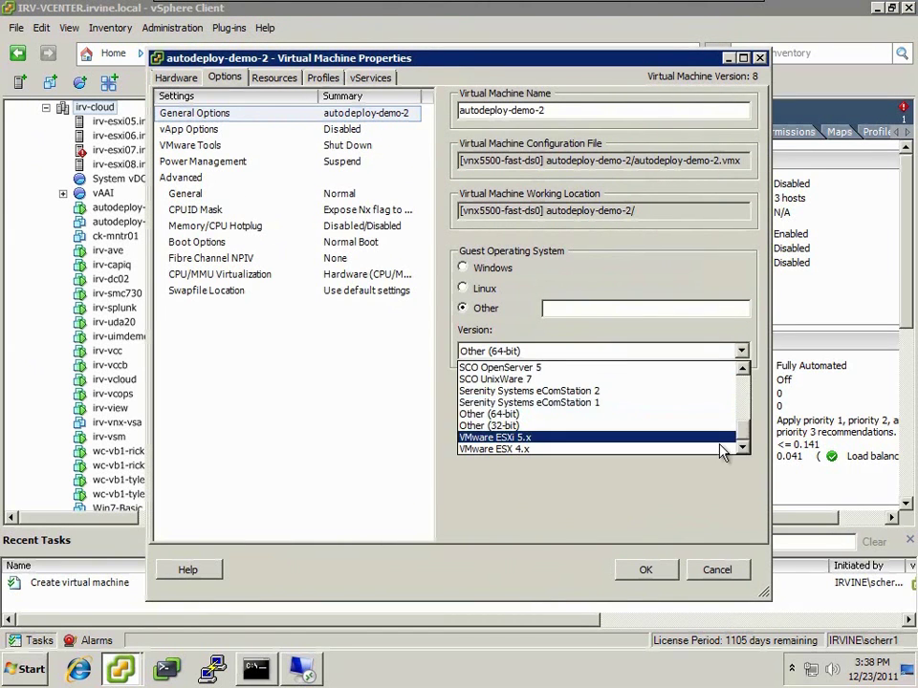
{"action": "left_click", "coordinate": [721, 437]}
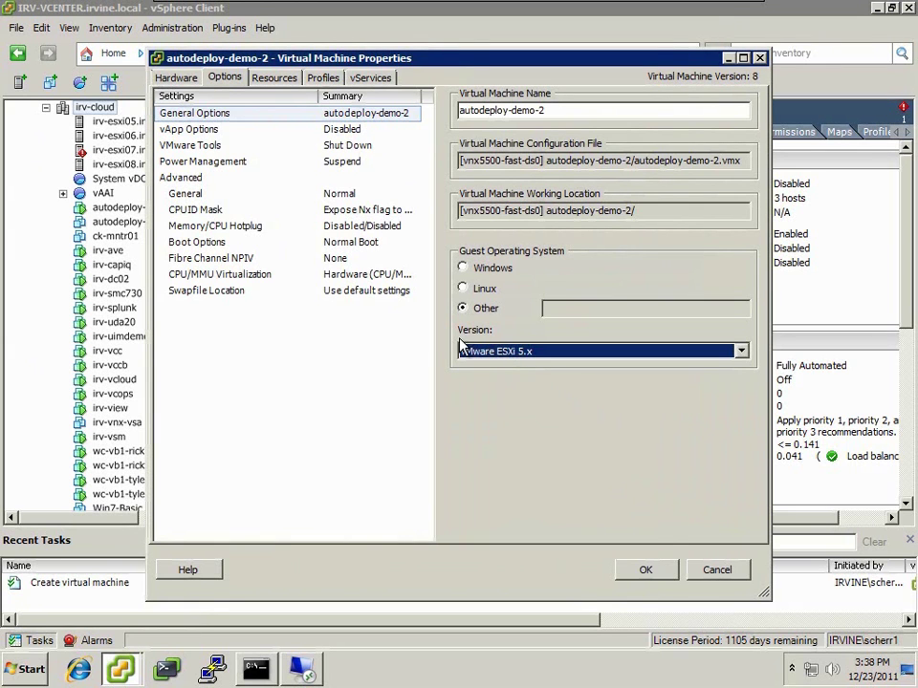
- Copy Network adapter 1's MAC address, 00:50:56:a9:60:5b
{"action": "left_click", "coordinate": [176, 77]}
{"action": "left_click", "coordinate": [296, 214]}
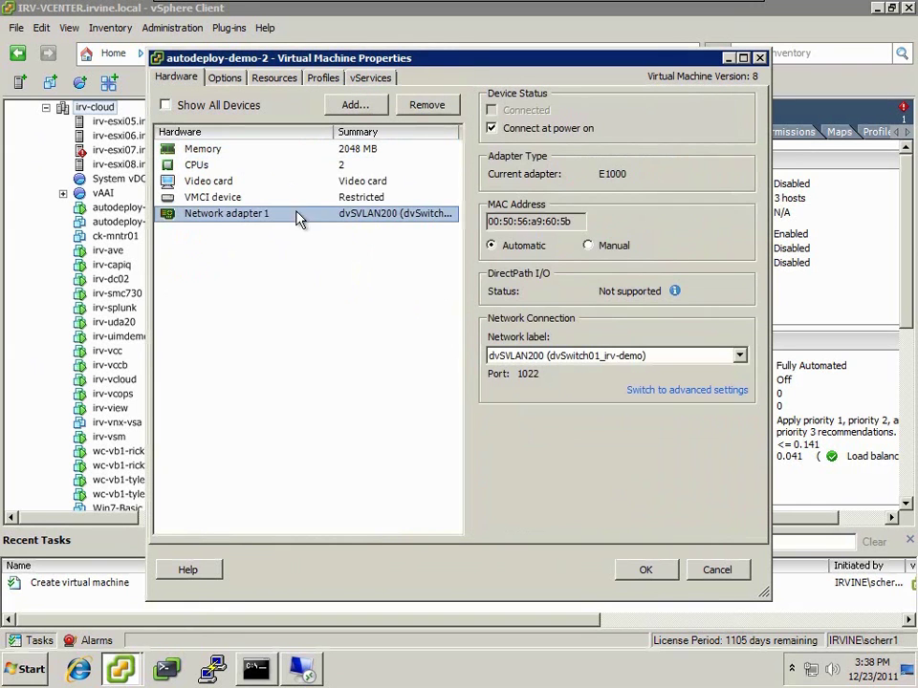
{"action": "left_click_drag", "start_coordinate": [571, 221], "coordinate": [486, 221]}
{"action": "right_click", "coordinate": [552, 221]}
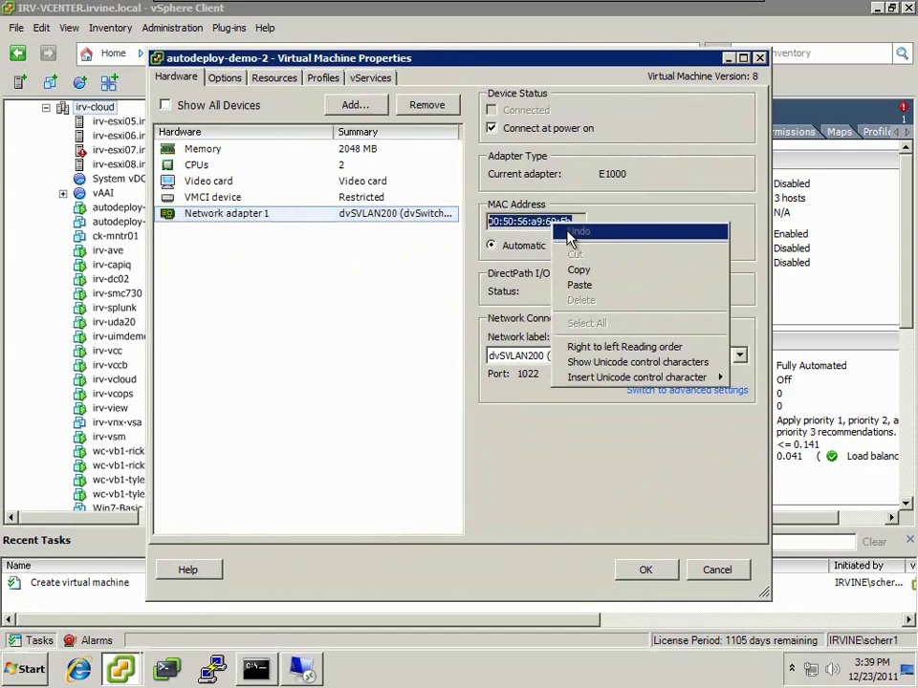
{"action": "left_click", "coordinate": [579, 268]}
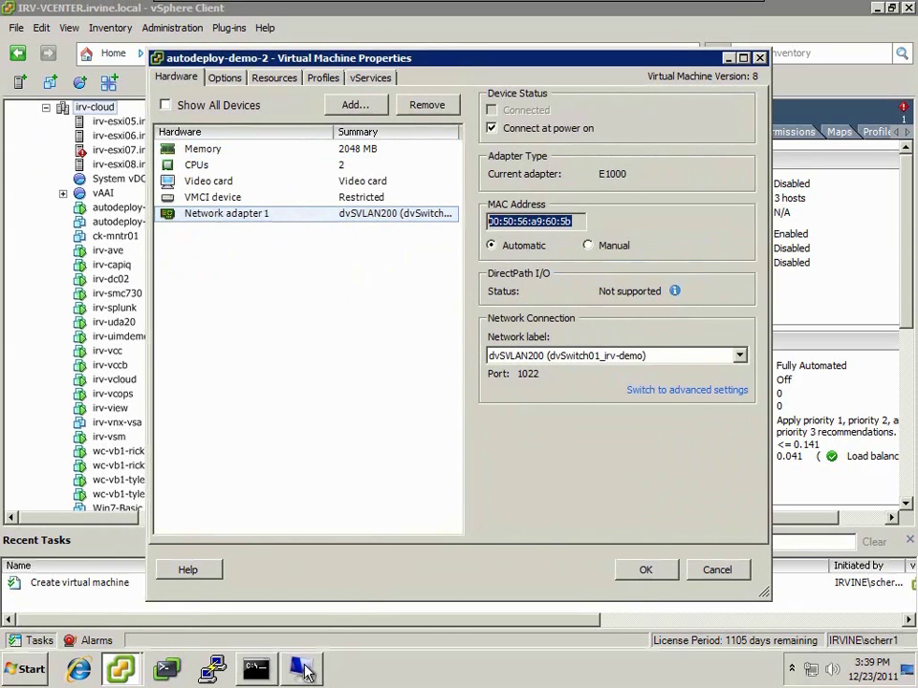
- Connect with mstsc /admin to 10.25.126.115, entering the account password
{"action": "mouse_move", "coordinate": [304, 669]}
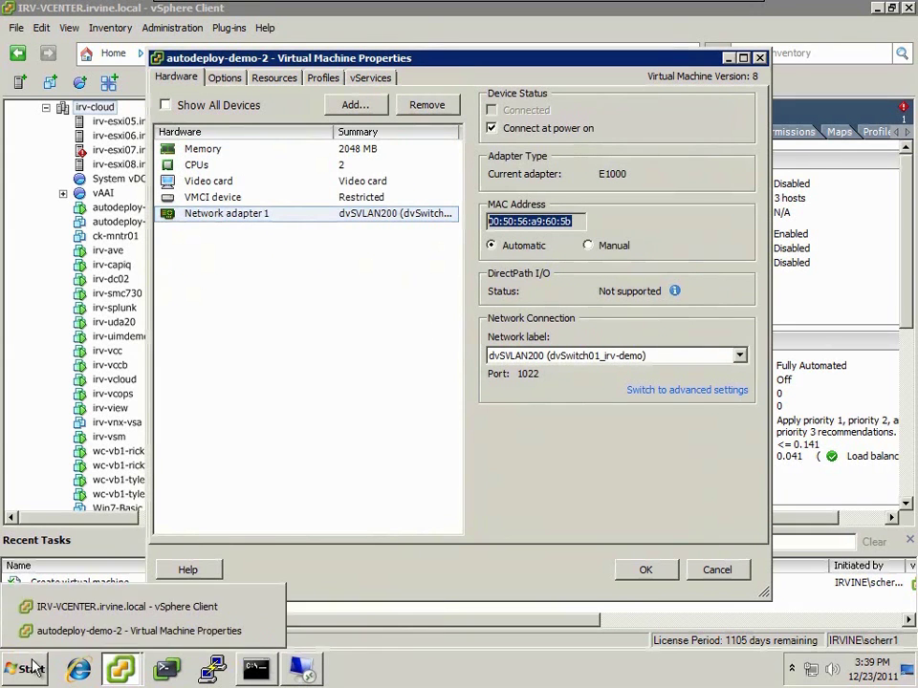
{"action": "left_click", "coordinate": [32, 670]}
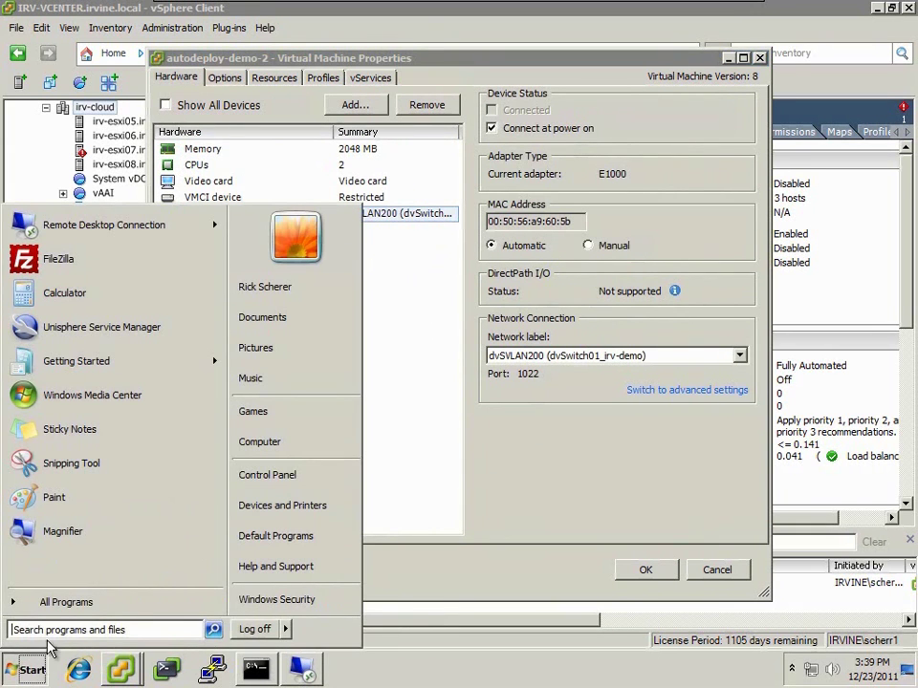
{"action": "key", "text": "super+r"}
{"action": "type", "text": "mstsc /adin"}
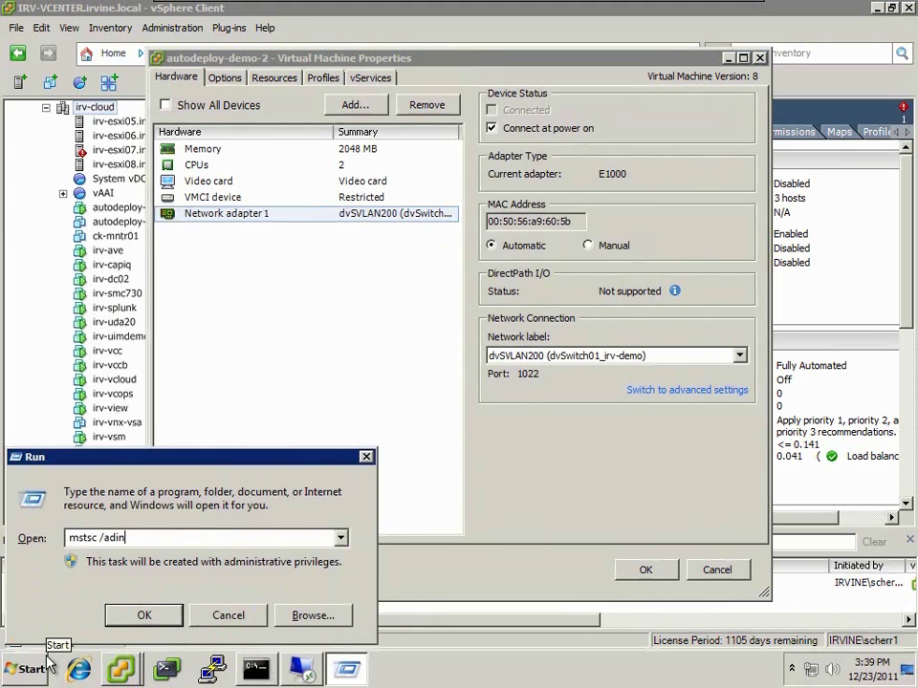
{"action": "key", "text": "BackSpace"}
{"action": "key", "text": "BackSpace"}
{"action": "type", "text": "min /v 10.25.126.115"}
{"action": "key", "text": "Down"}
{"action": "key", "text": "Return"}
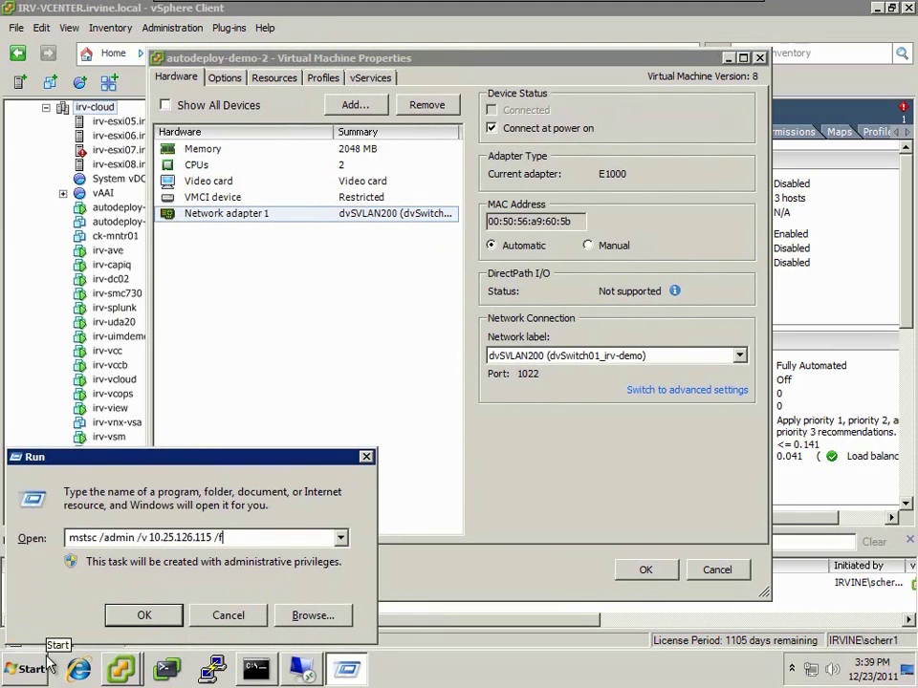
{"action": "key", "text": "Return"}
{"action": "type", "text": "*********"}
{"action": "key", "text": "Return"}
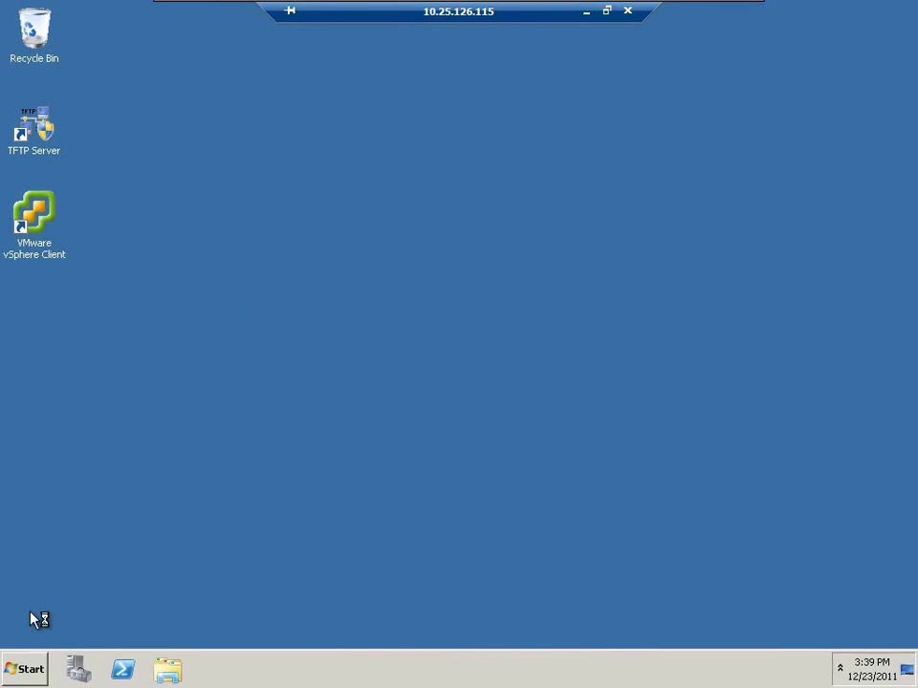
- Launch the DHCP console on the remote server, maximize it and expand IPv4
{"action": "left_click", "coordinate": [23, 668]}
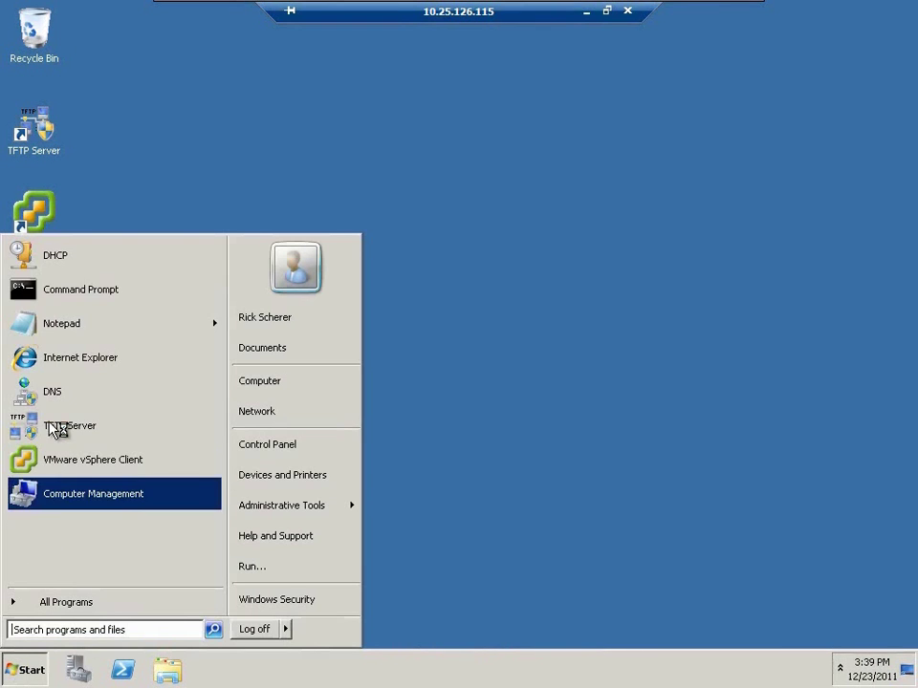
{"action": "left_click", "coordinate": [62, 260]}
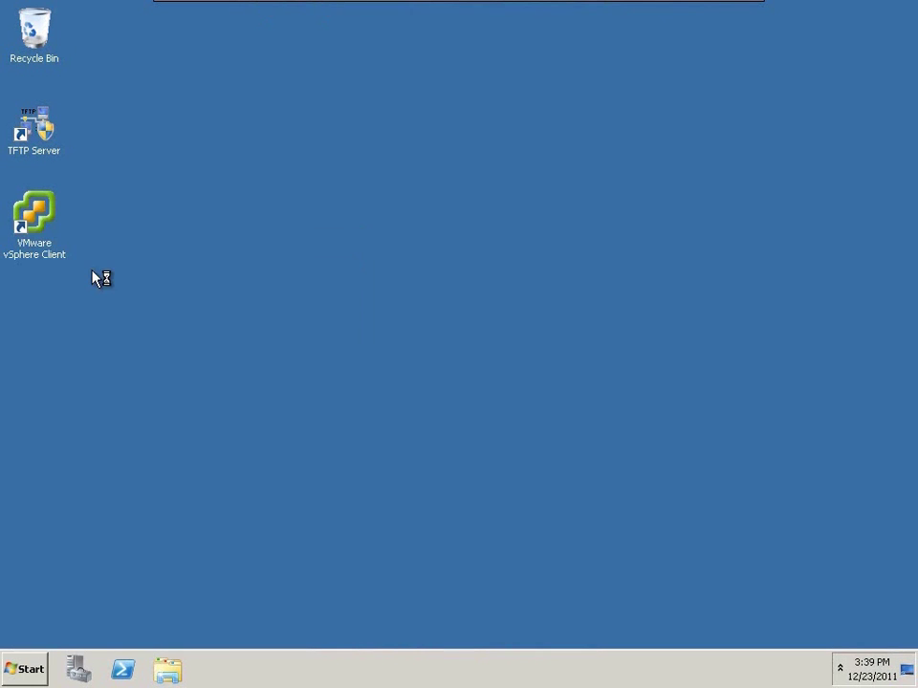
{"action": "double_click", "coordinate": [158, 75]}
{"action": "left_click", "coordinate": [28, 100]}
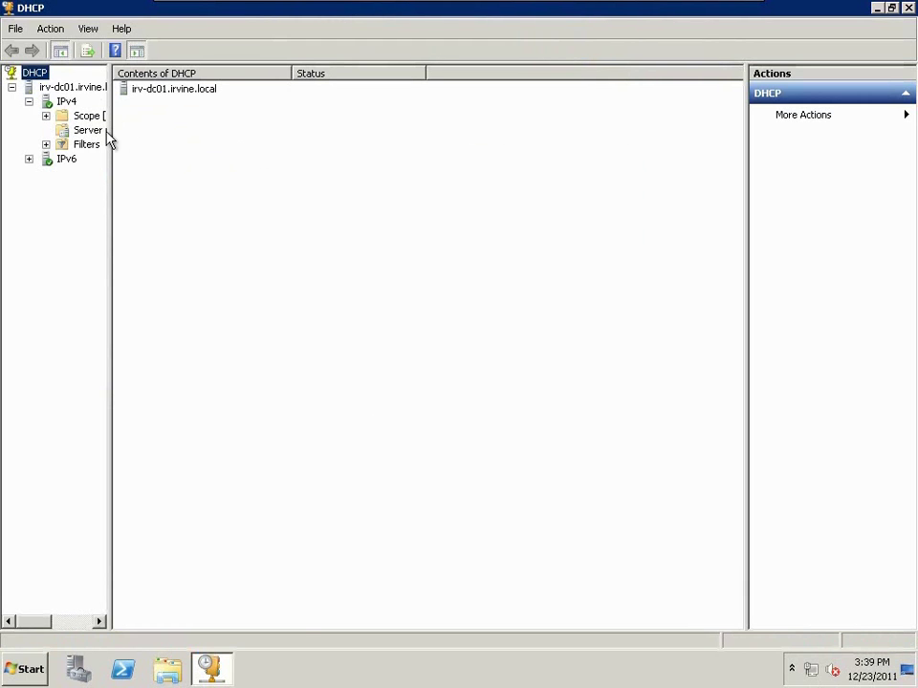
- Expand scope 10.25.126.0, open its Reservations and start a new reservation
{"action": "left_click_drag", "start_coordinate": [157, 200], "coordinate": [306, 201]}
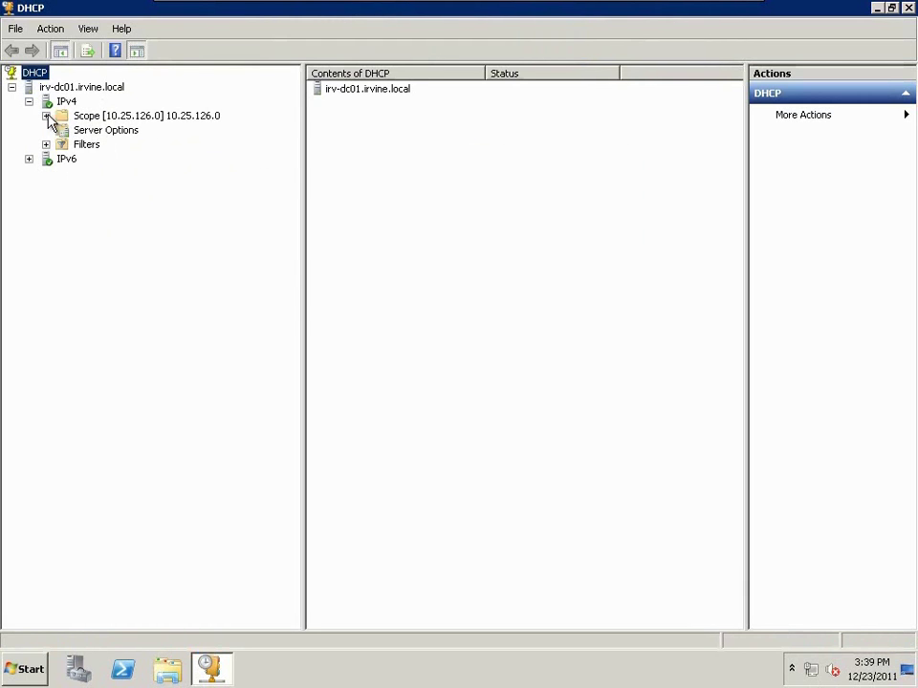
{"action": "left_click", "coordinate": [45, 115]}
{"action": "left_click", "coordinate": [107, 117]}
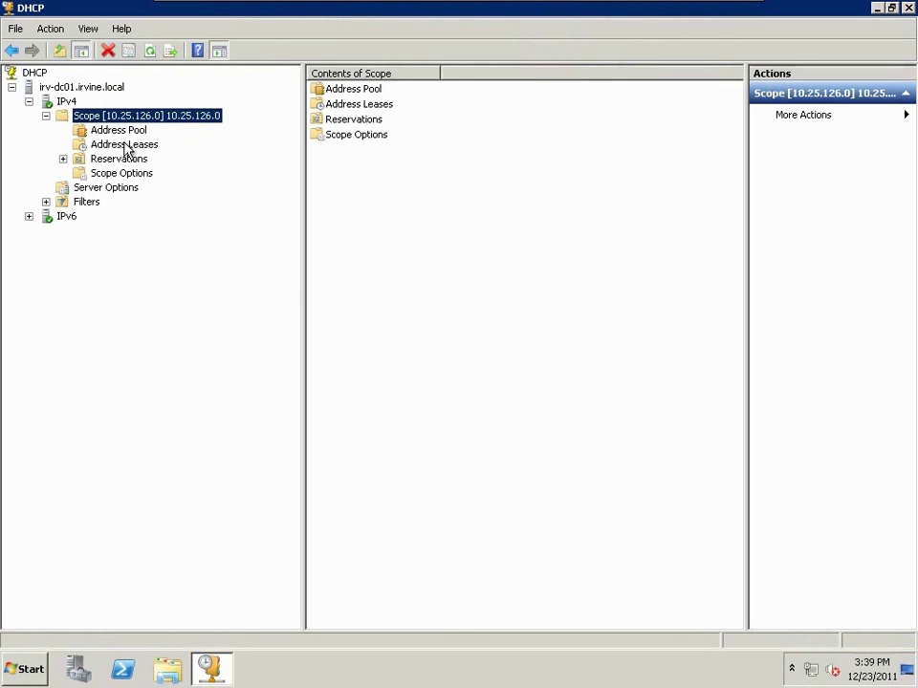
{"action": "double_click", "coordinate": [127, 158]}
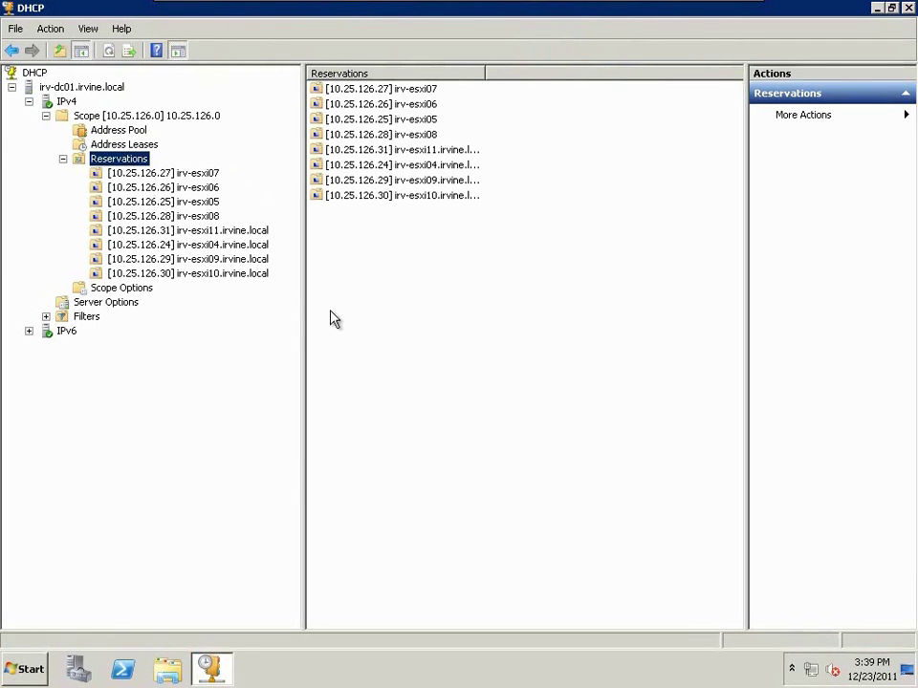
{"action": "right_click", "coordinate": [329, 245]}
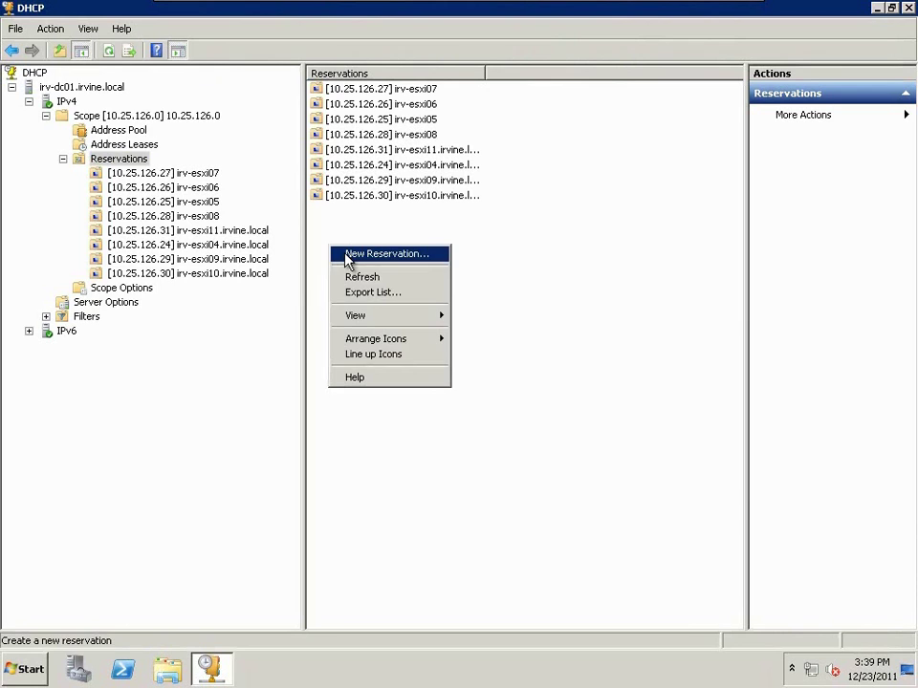
{"action": "left_click", "coordinate": [348, 255]}
- Reserve 10.25.126.35 as autodeploy-demo-2 with the pasted MAC using dashes, then add and close
{"action": "left_click_drag", "start_coordinate": [235, 77], "coordinate": [620, 296]}
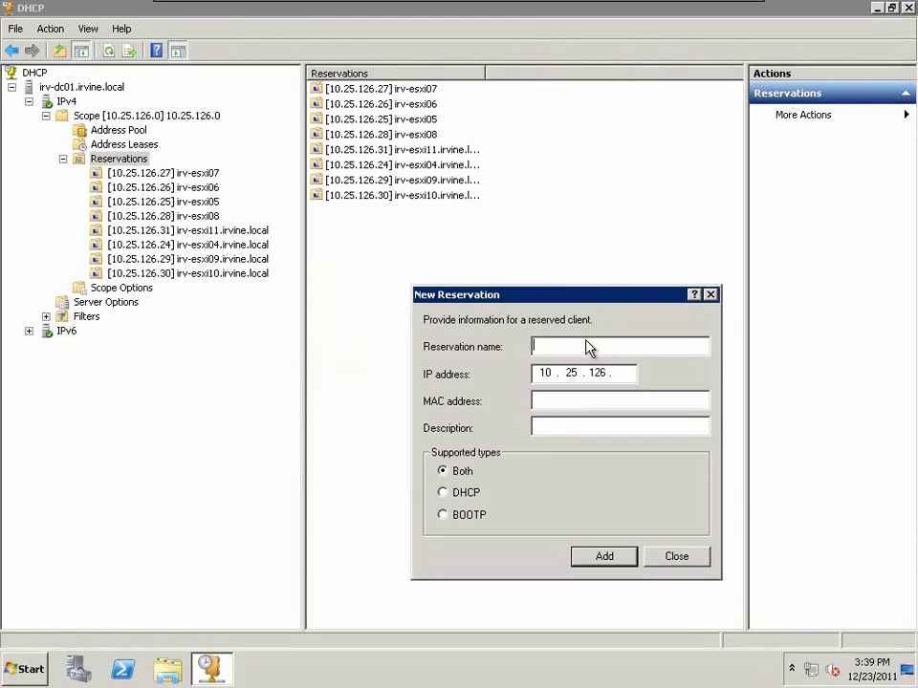
{"action": "type", "text": "autodeploy-demo-2"}
{"action": "key", "text": "Tab"}
{"action": "key", "text": "End"}
{"action": "type", "text": "35"}
{"action": "key", "text": "ctrl+v"}
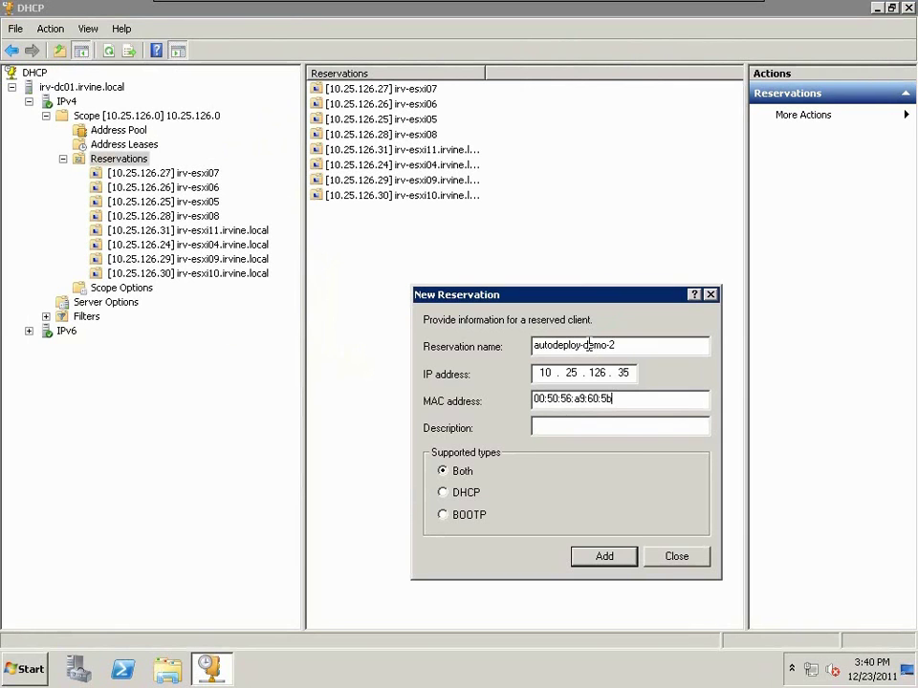
{"action": "key", "text": "Home"}
{"action": "key", "text": "Right"}
{"action": "key", "text": "Right"}
{"action": "key", "text": "Delete"}
{"action": "type", "text": "-"}
{"action": "left_click", "coordinate": [594, 556]}
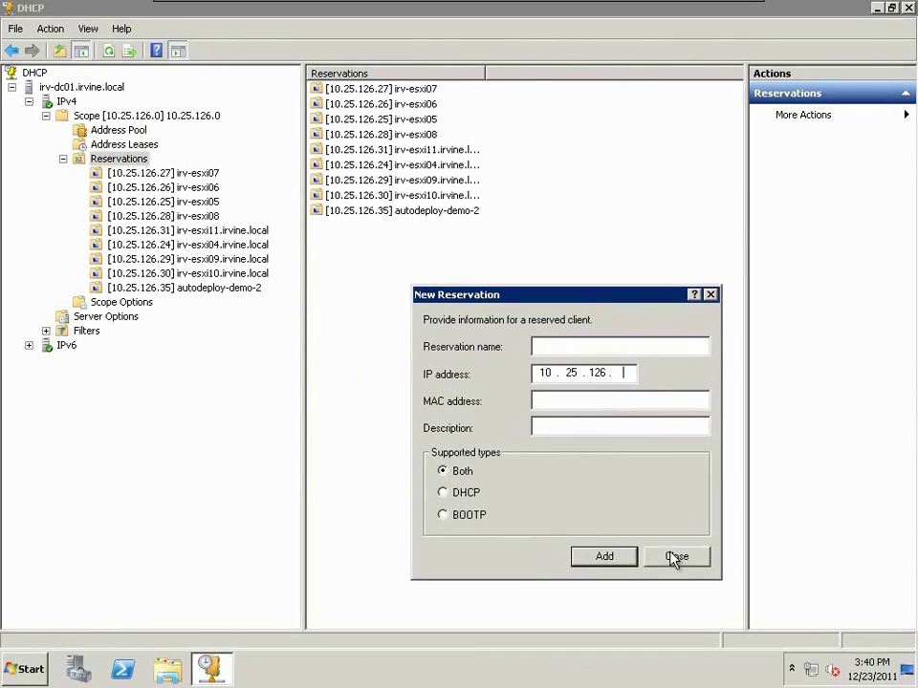
{"action": "left_click", "coordinate": [674, 557]}
- In the reservation's options, apply 066 Boot Server Host Name vcenter50.irvine.local
{"action": "double_click", "coordinate": [367, 211]}
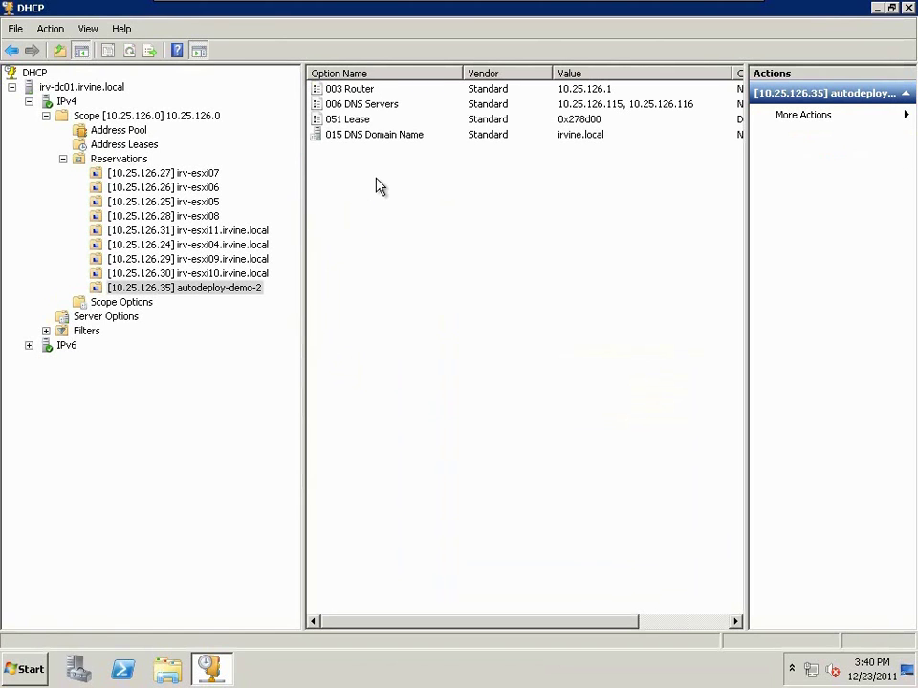
{"action": "right_click", "coordinate": [378, 168]}
{"action": "left_click", "coordinate": [393, 175]}
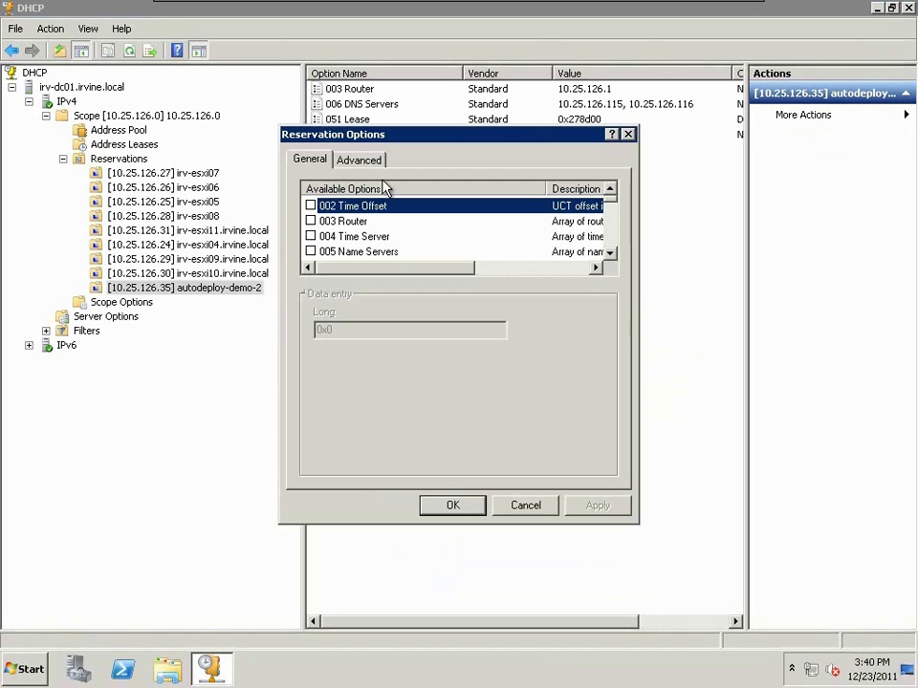
{"action": "scroll", "coordinate": [615, 229], "scroll_direction": "down", "scroll_amount": 5}
{"action": "scroll", "coordinate": [614, 230], "scroll_direction": "down", "scroll_amount": 7}
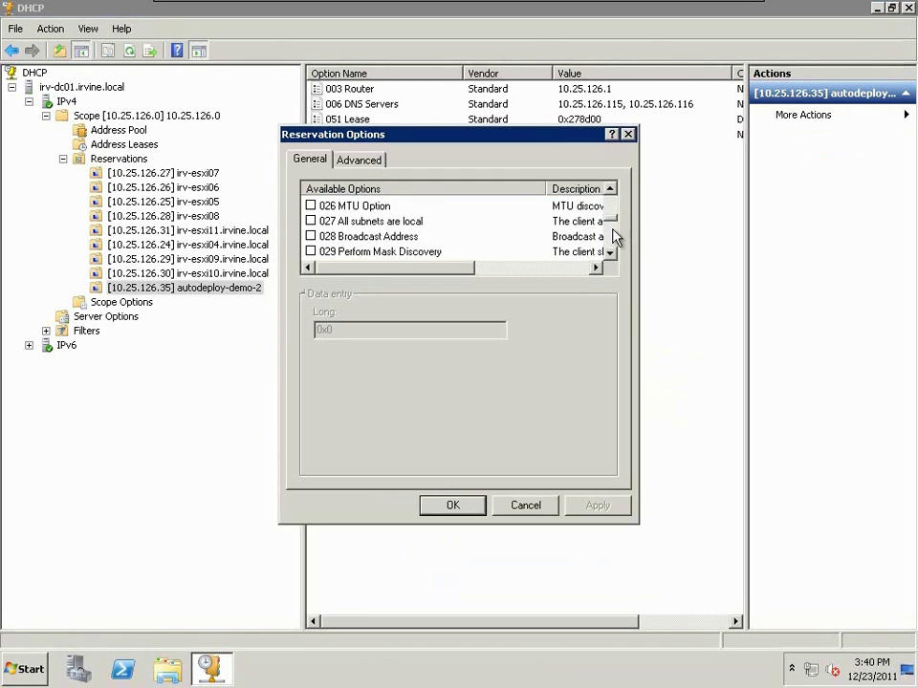
{"action": "scroll", "coordinate": [614, 237], "scroll_direction": "down", "scroll_amount": 4}
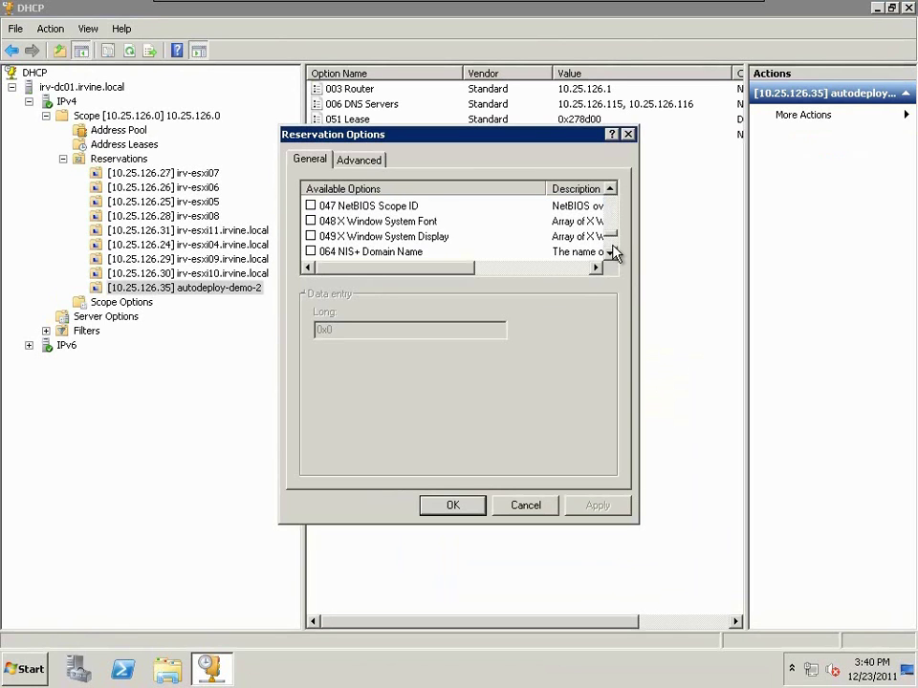
{"action": "scroll", "coordinate": [614, 260], "scroll_direction": "down", "scroll_amount": 1}
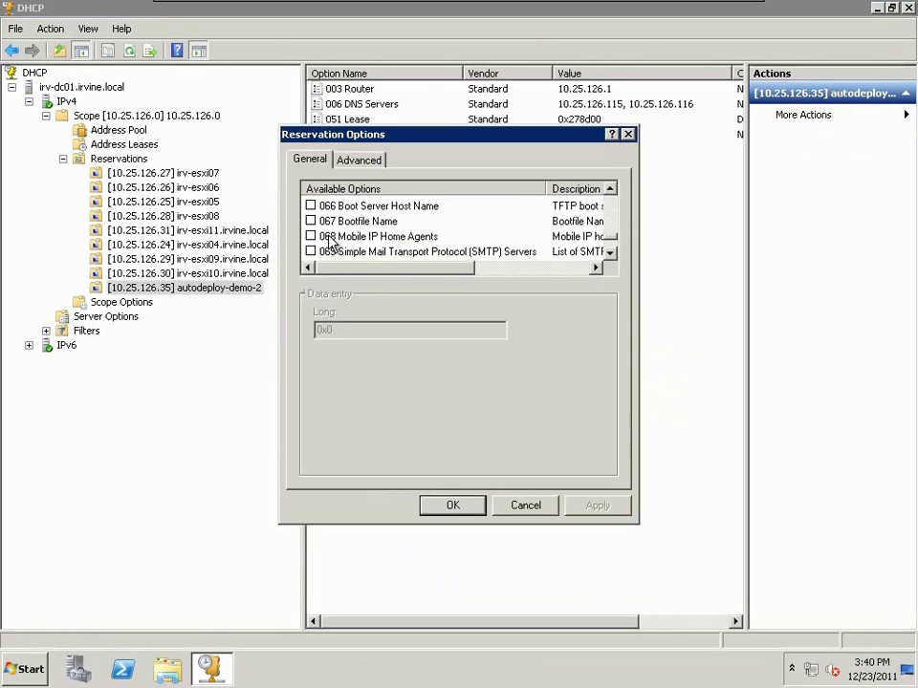
{"action": "left_click", "coordinate": [311, 207]}
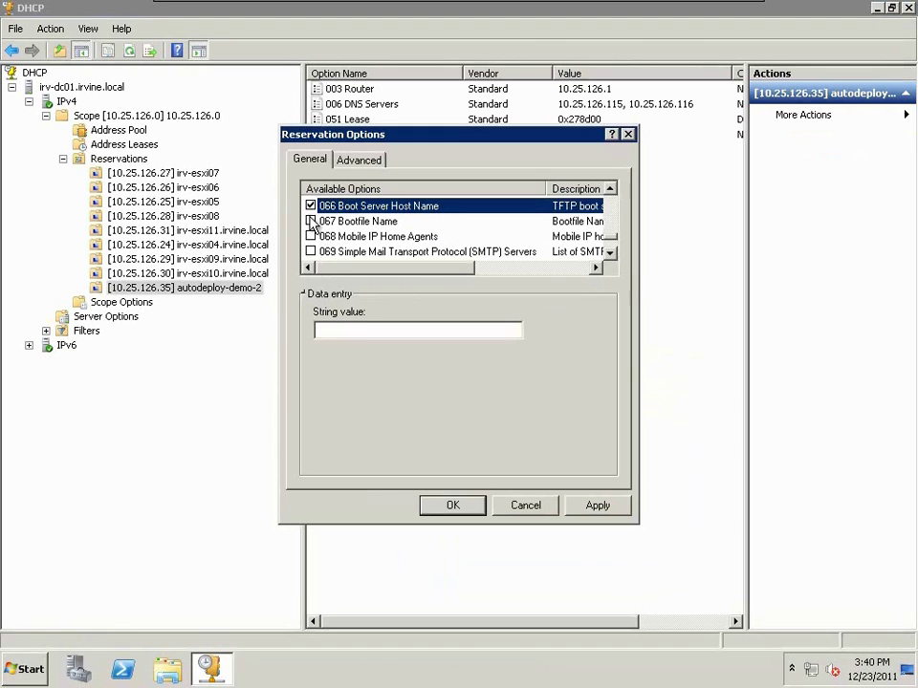
{"action": "left_click", "coordinate": [362, 328]}
{"action": "type", "text": "vcenter50-irv"}
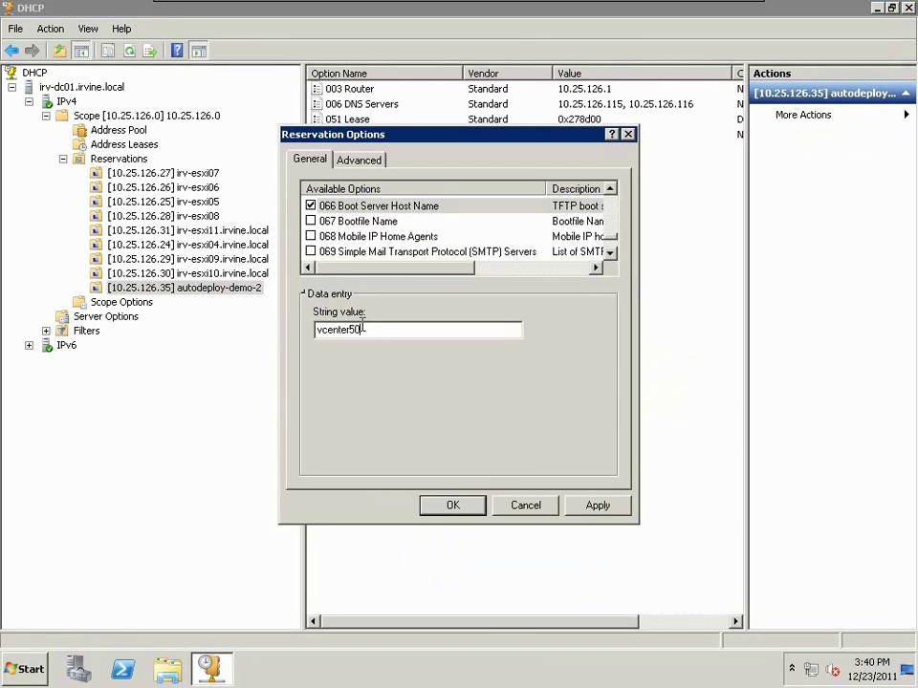
{"action": "type", "text": "ine.local"}
{"action": "key", "text": "alt+a"}
- Apply 067 Bootfile Name undionly.kpxe.vmw-hardwired and confirm the reservation options
{"action": "left_click", "coordinate": [311, 221]}
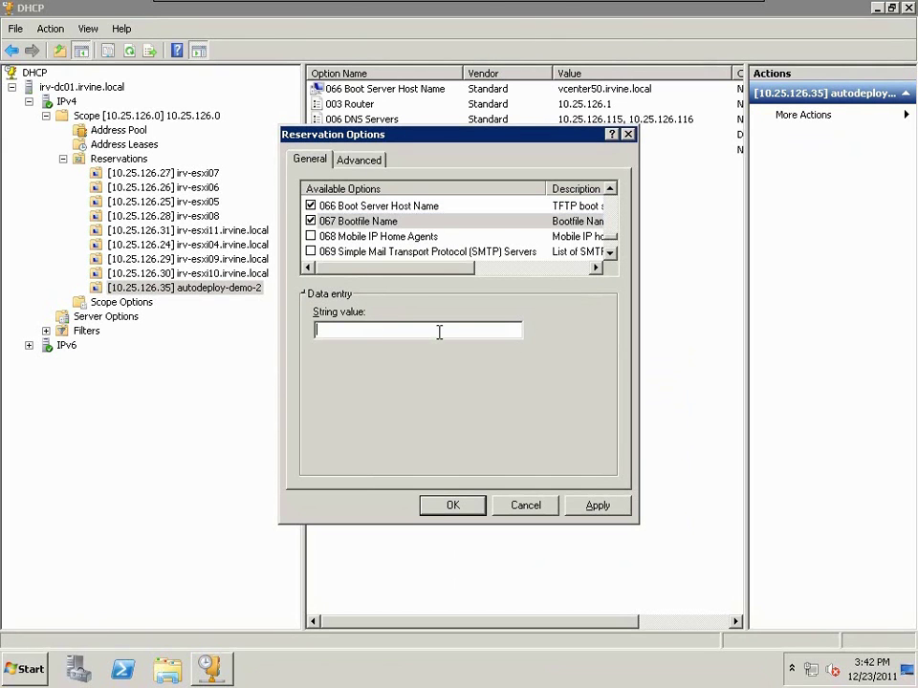
{"action": "left_click", "coordinate": [438, 330]}
{"action": "type", "text": "undionly.kpxe.vmw-hardwired"}
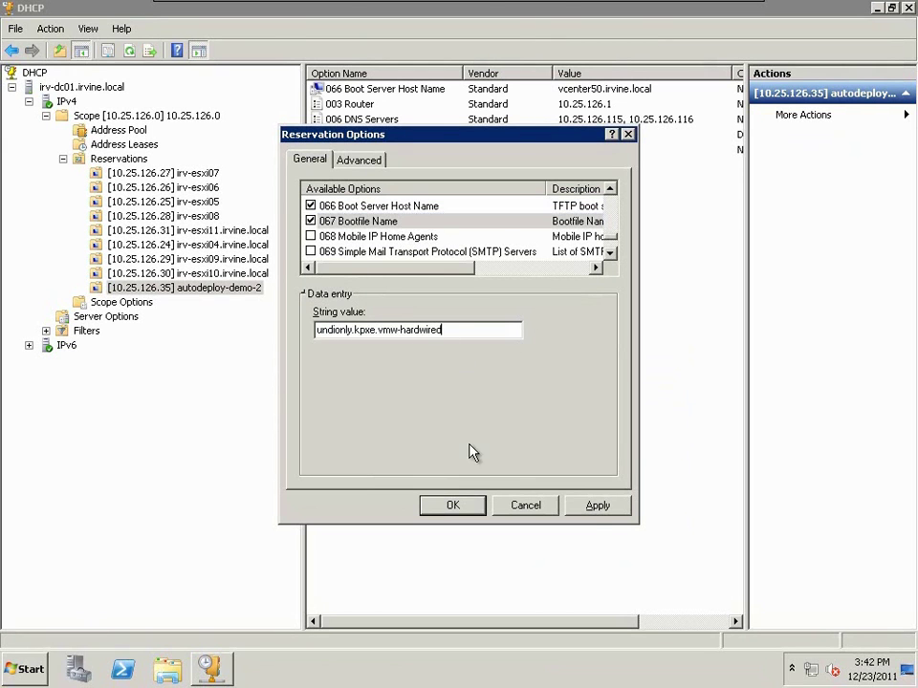
{"action": "left_click", "coordinate": [596, 505]}
{"action": "left_click", "coordinate": [456, 512]}
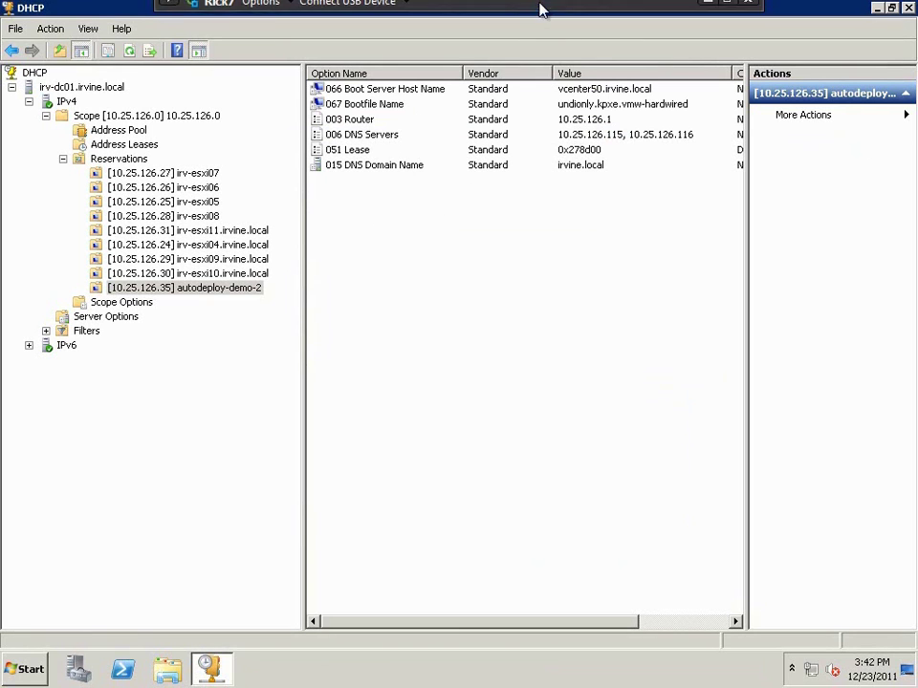
- Save autodeploy-demo-2's VM Properties, open its console and power it on
{"action": "mouse_move", "coordinate": [543, 8]}
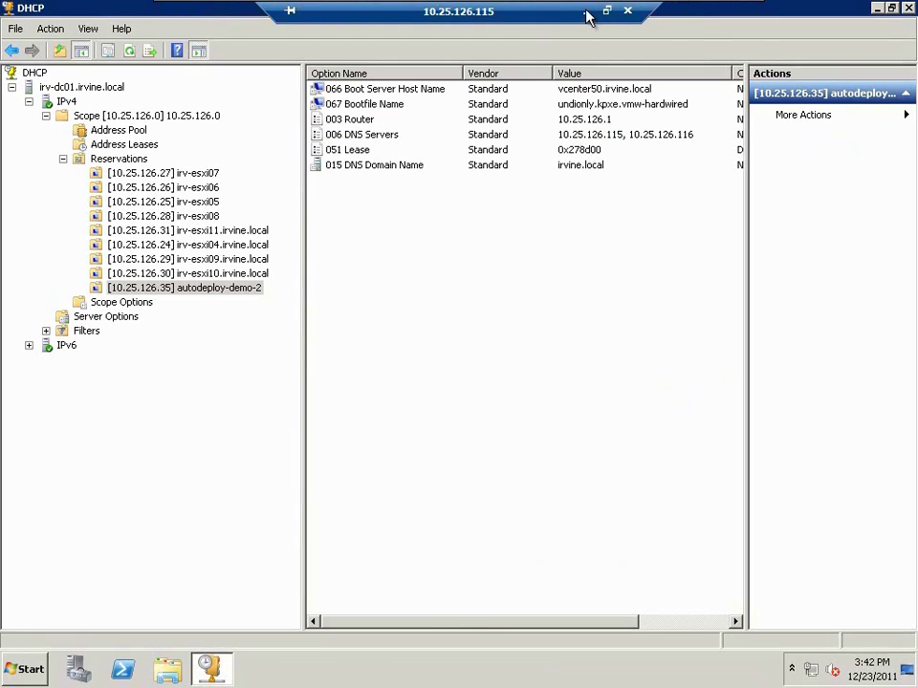
{"action": "left_click", "coordinate": [585, 12]}
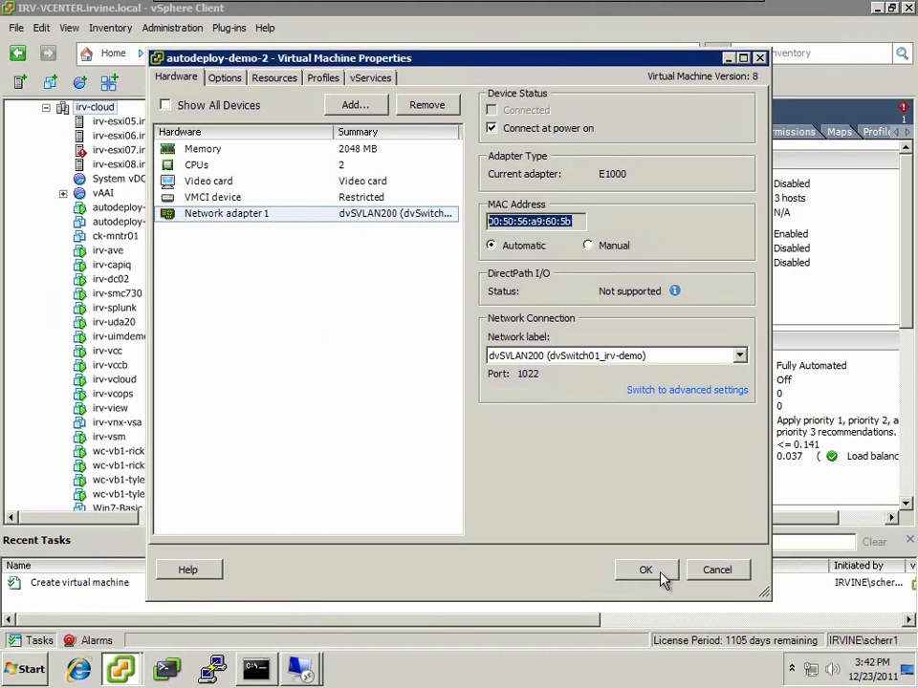
{"action": "left_click", "coordinate": [645, 571]}
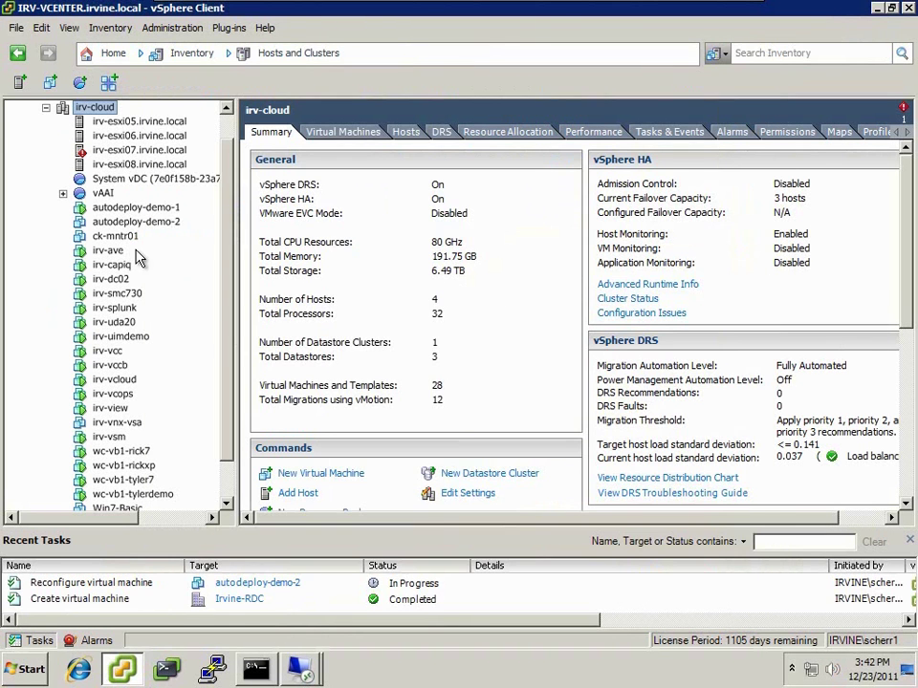
{"action": "right_click", "coordinate": [141, 225]}
{"action": "left_click", "coordinate": [158, 227]}
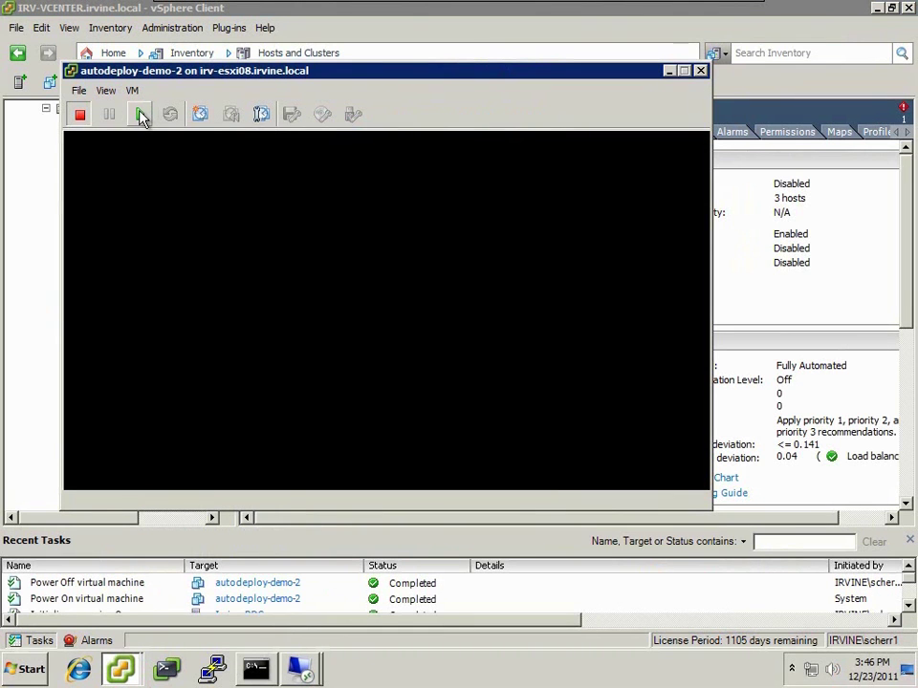
{"action": "left_click", "coordinate": [141, 114]}
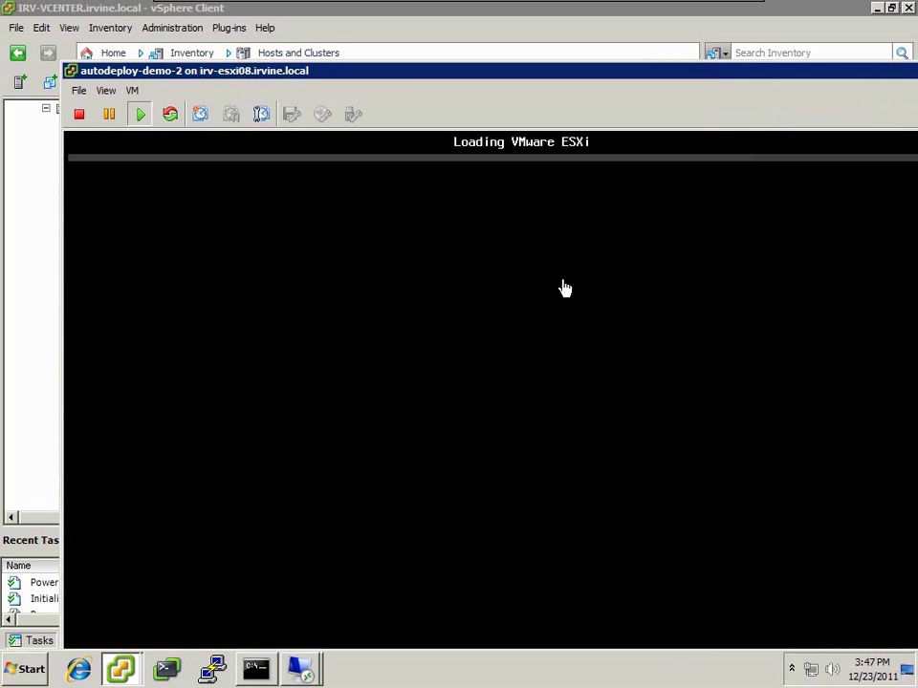
- Move the VM console aside and switch to the 10.25.127.200 Remote Desktop session
{"action": "left_click_drag", "start_coordinate": [410, 72], "coordinate": [355, 20]}
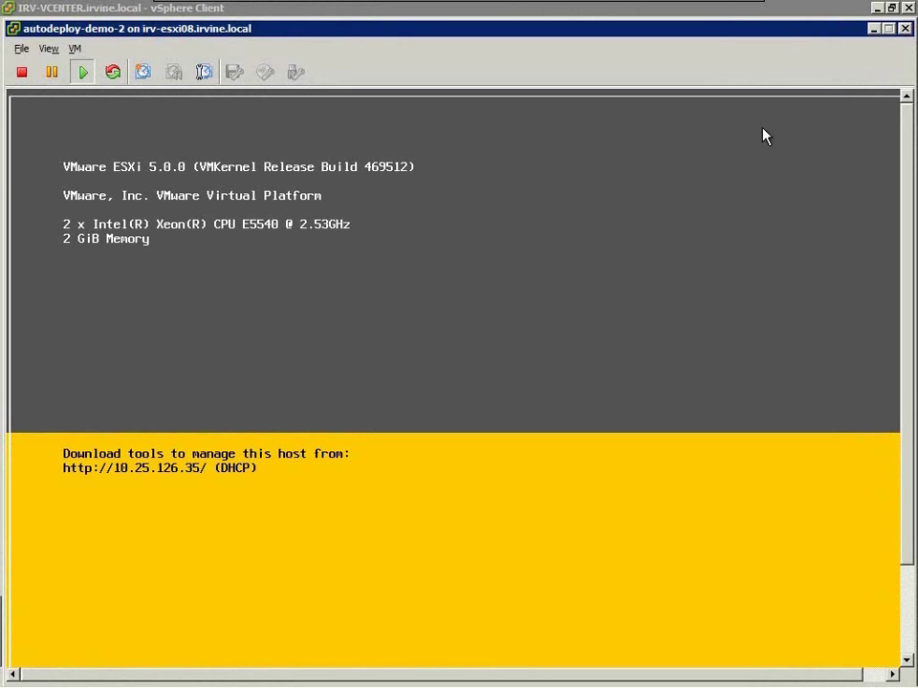
{"action": "left_click", "coordinate": [300, 669]}
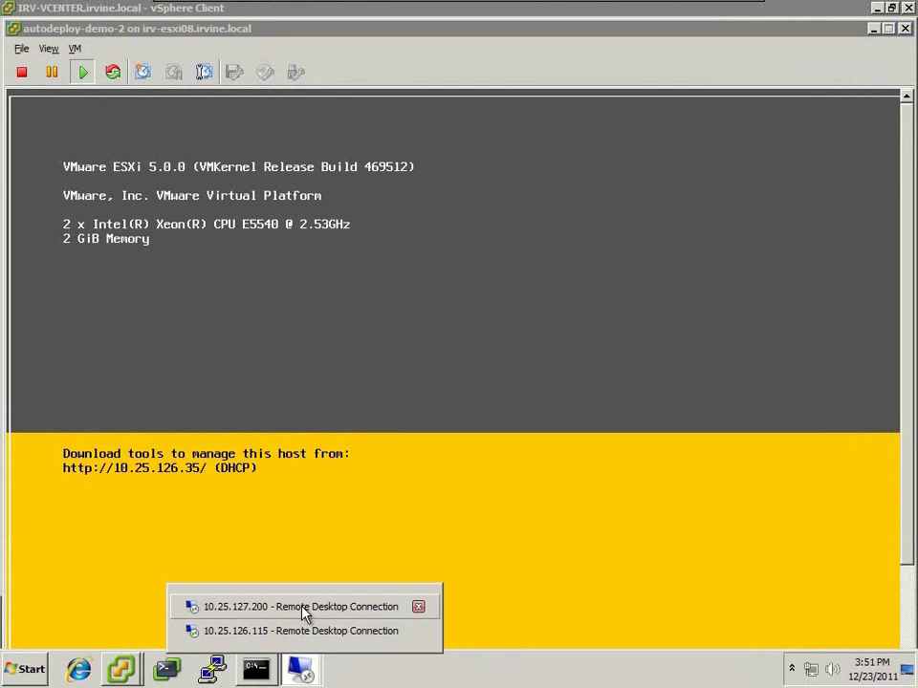
{"action": "left_click", "coordinate": [302, 608]}
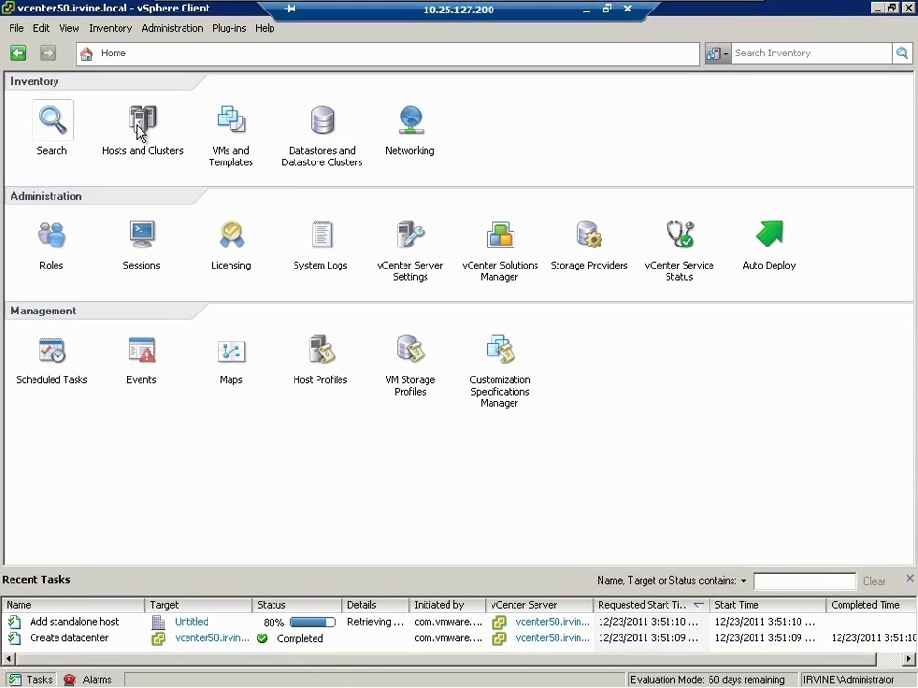
- In Hosts and Clusters, select host 10.25.126.35 under Untitled and open its Hardware Status view
{"action": "left_click", "coordinate": [137, 132]}
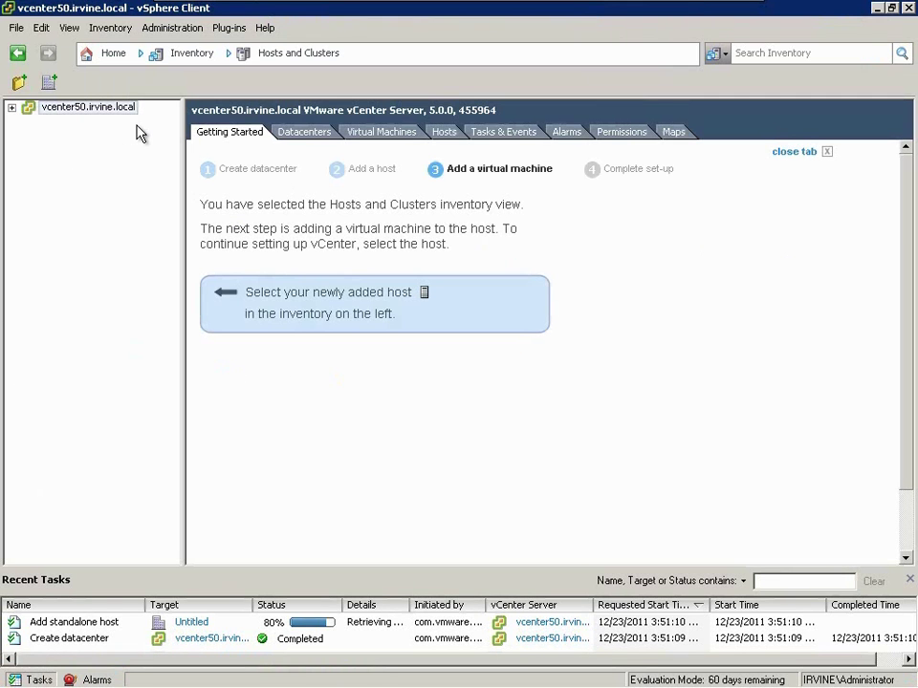
{"action": "left_click", "coordinate": [12, 107]}
{"action": "left_click", "coordinate": [29, 121]}
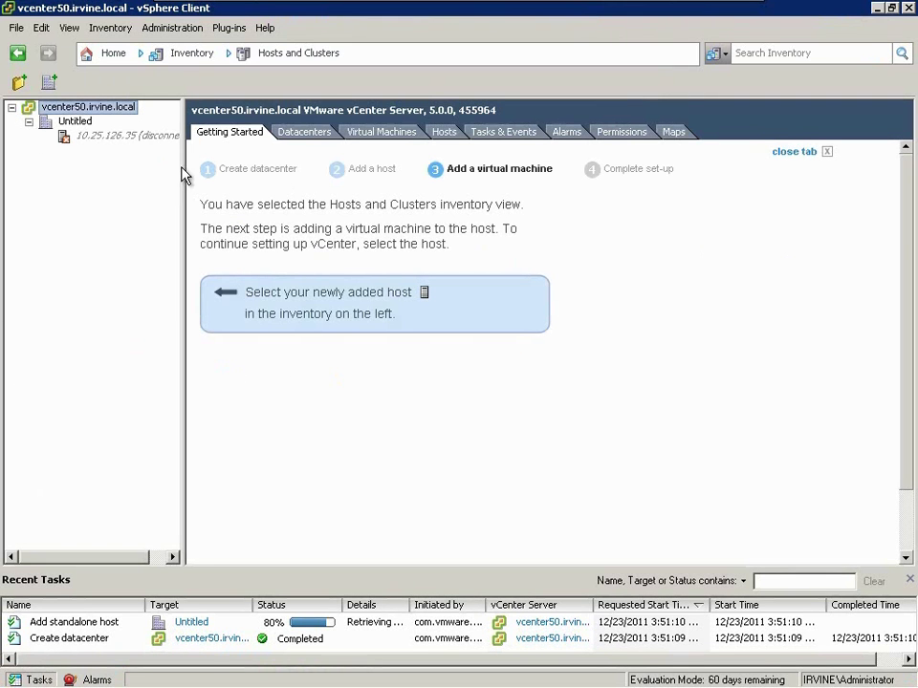
{"action": "left_click_drag", "start_coordinate": [185, 174], "coordinate": [219, 200]}
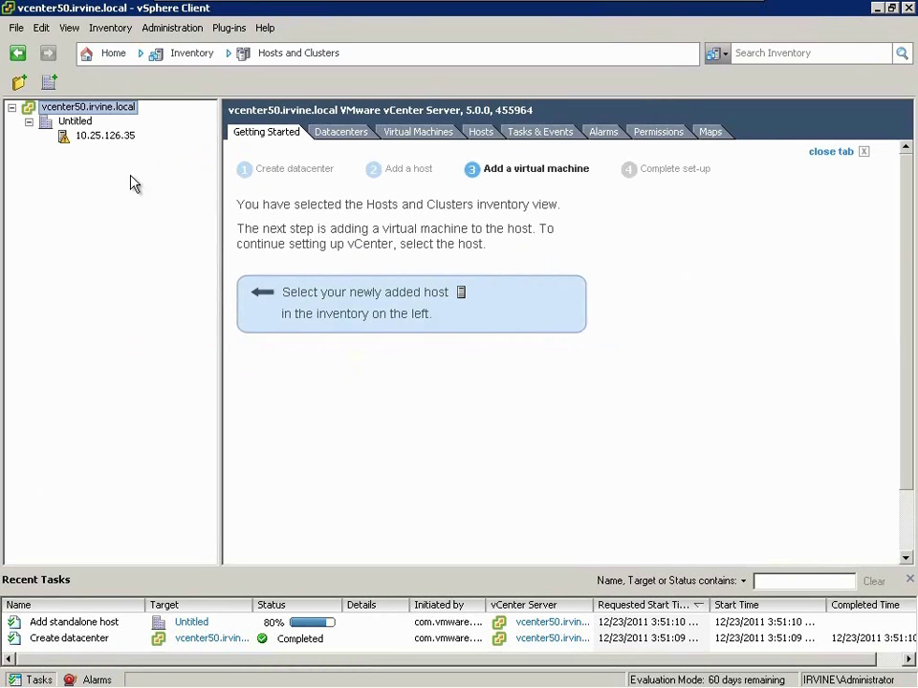
{"action": "left_click", "coordinate": [111, 138]}
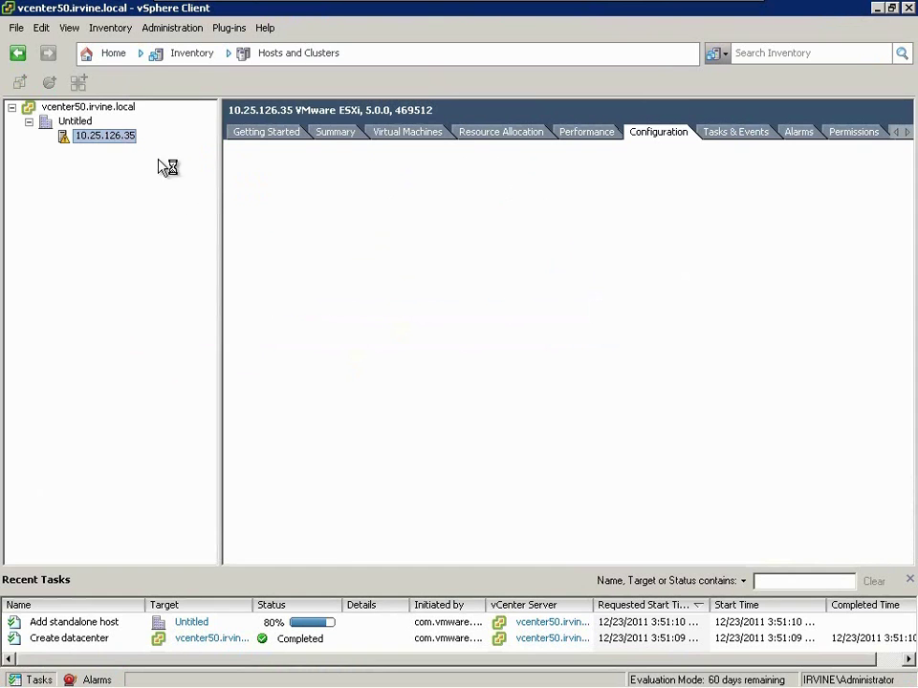
{"action": "left_click", "coordinate": [333, 135]}
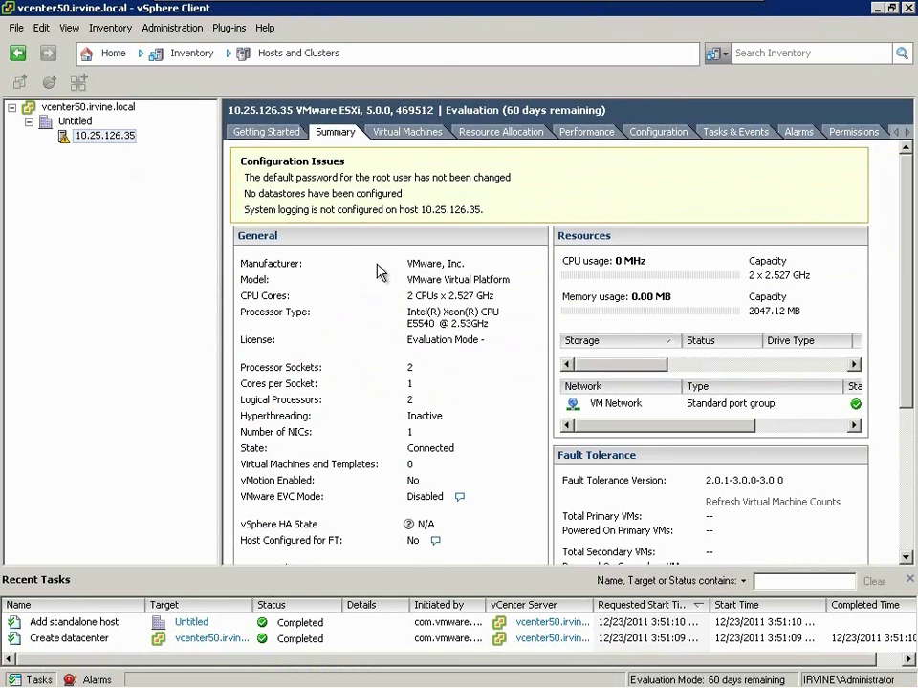
{"action": "left_click", "coordinate": [905, 131]}
{"action": "left_click", "coordinate": [846, 132]}
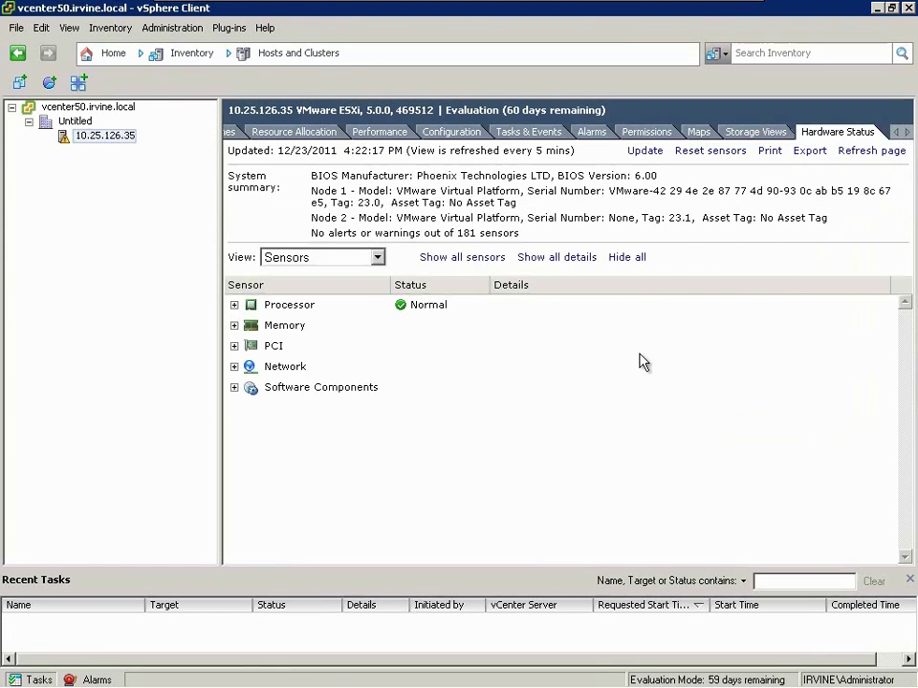
- Expand Software Components and show the powerpath.plugin.esx, powerpath.lib.esx and powerpath.cim.esx details
{"action": "left_click", "coordinate": [234, 388]}
{"action": "scroll", "coordinate": [513, 432], "scroll_direction": "down", "scroll_amount": 2}
{"action": "scroll", "coordinate": [513, 432], "scroll_direction": "down", "scroll_amount": 5}
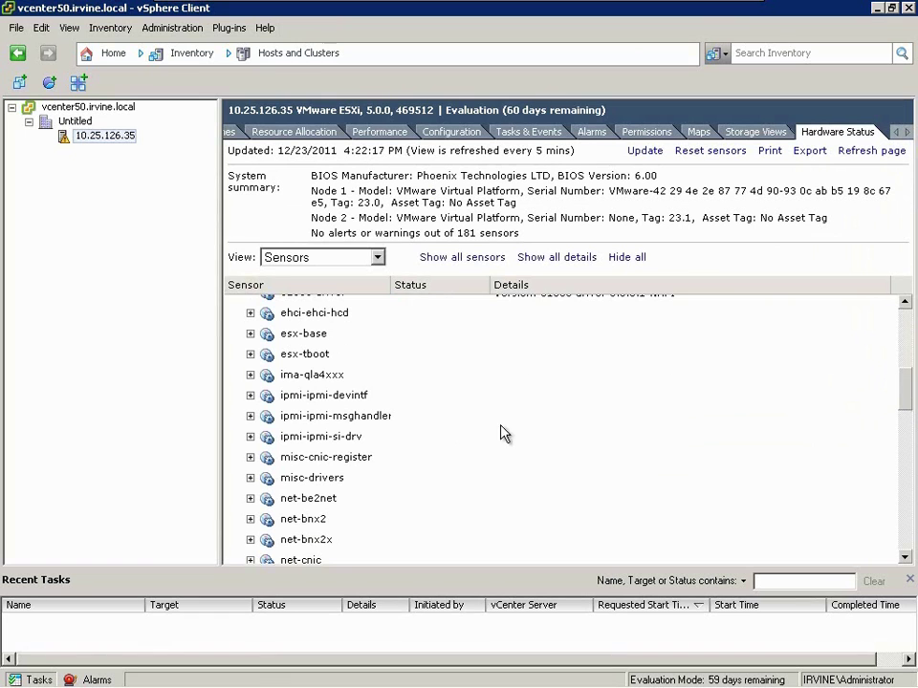
{"action": "scroll", "coordinate": [436, 427], "scroll_direction": "down", "scroll_amount": 2}
{"action": "scroll", "coordinate": [436, 427], "scroll_direction": "down", "scroll_amount": 5}
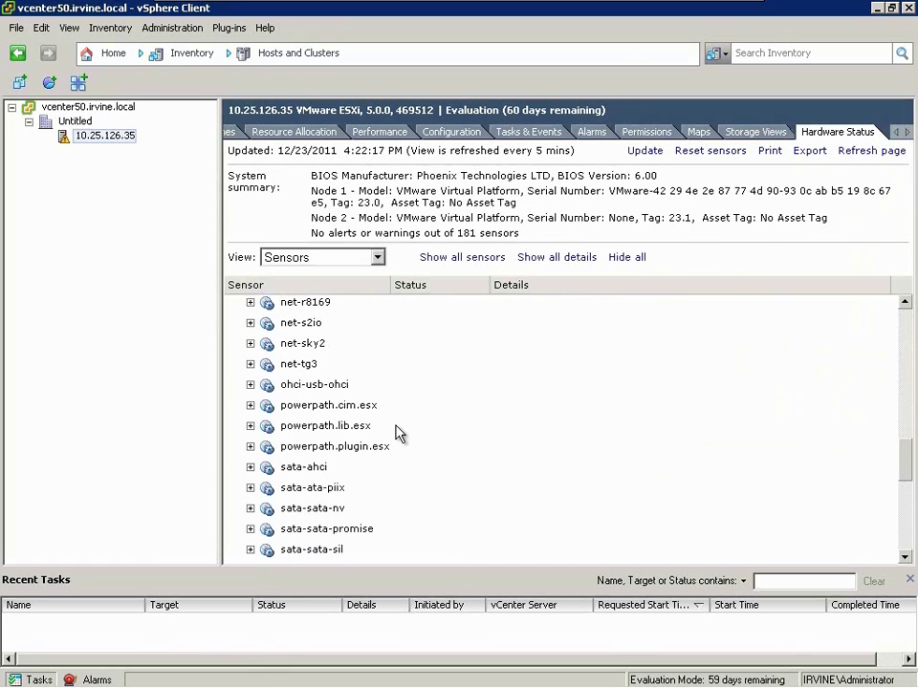
{"action": "left_click", "coordinate": [250, 446]}
{"action": "left_click", "coordinate": [250, 425]}
{"action": "left_click", "coordinate": [250, 405]}
- Show the details of the vcloud-agent and vmware-fdm packages
{"action": "scroll", "coordinate": [303, 406], "scroll_direction": "down", "scroll_amount": 2}
{"action": "scroll", "coordinate": [523, 371], "scroll_direction": "up", "scroll_amount": 1}
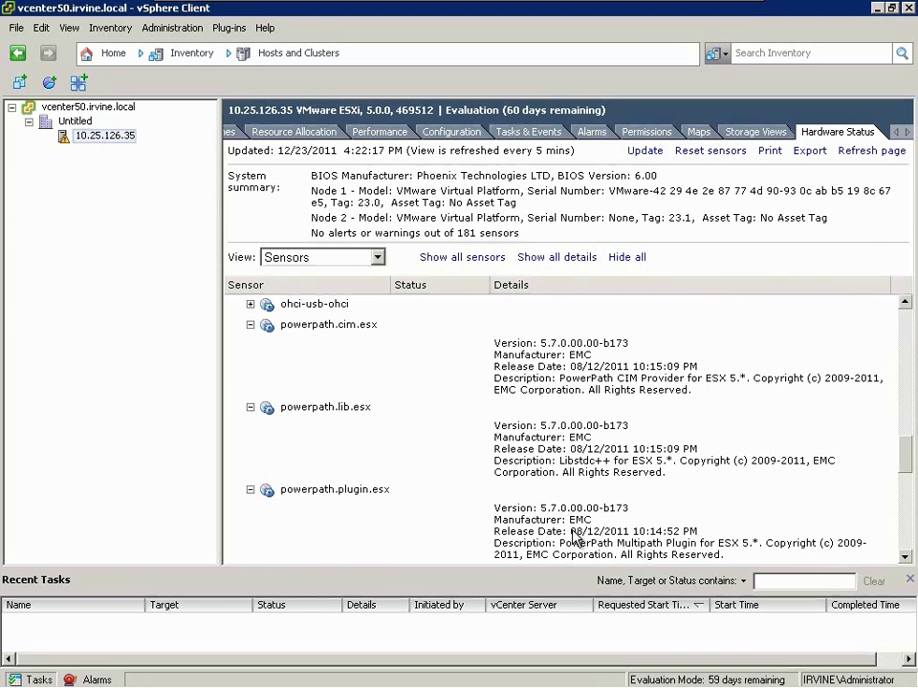
{"action": "scroll", "coordinate": [573, 536], "scroll_direction": "down", "scroll_amount": 6}
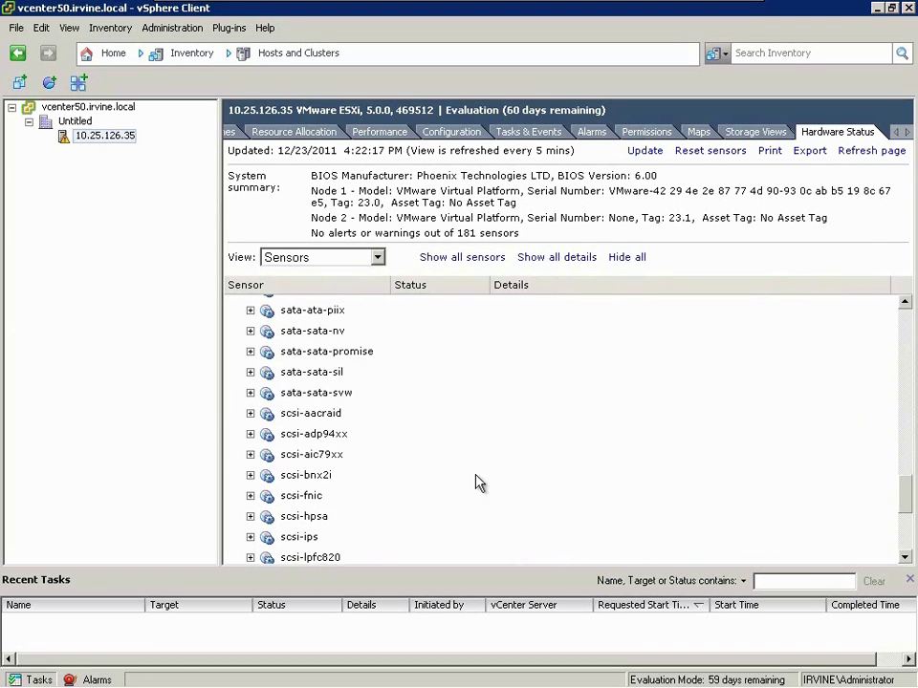
{"action": "scroll", "coordinate": [489, 490], "scroll_direction": "down", "scroll_amount": 5}
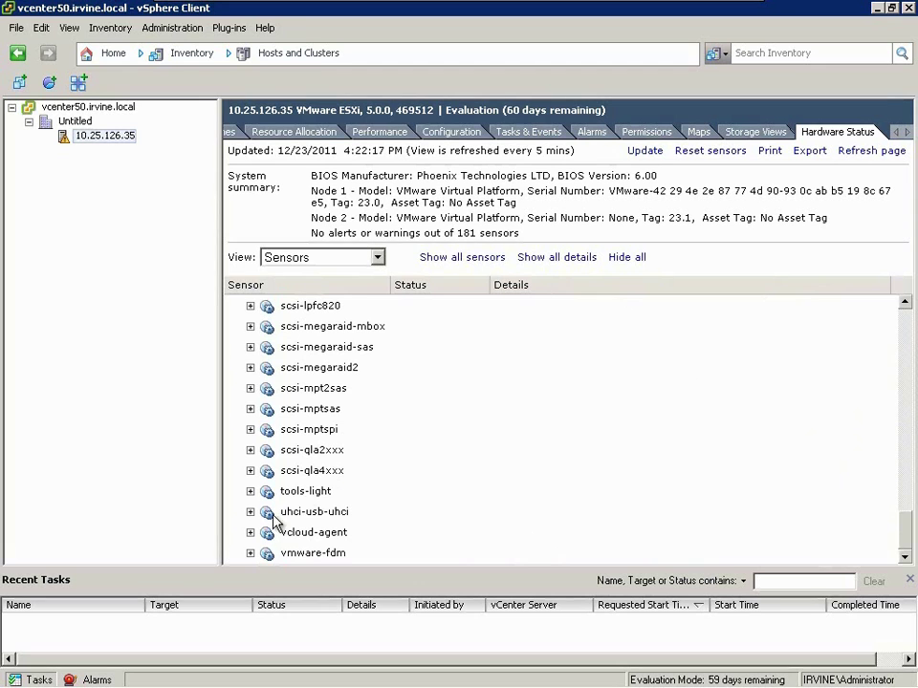
{"action": "left_click", "coordinate": [249, 532]}
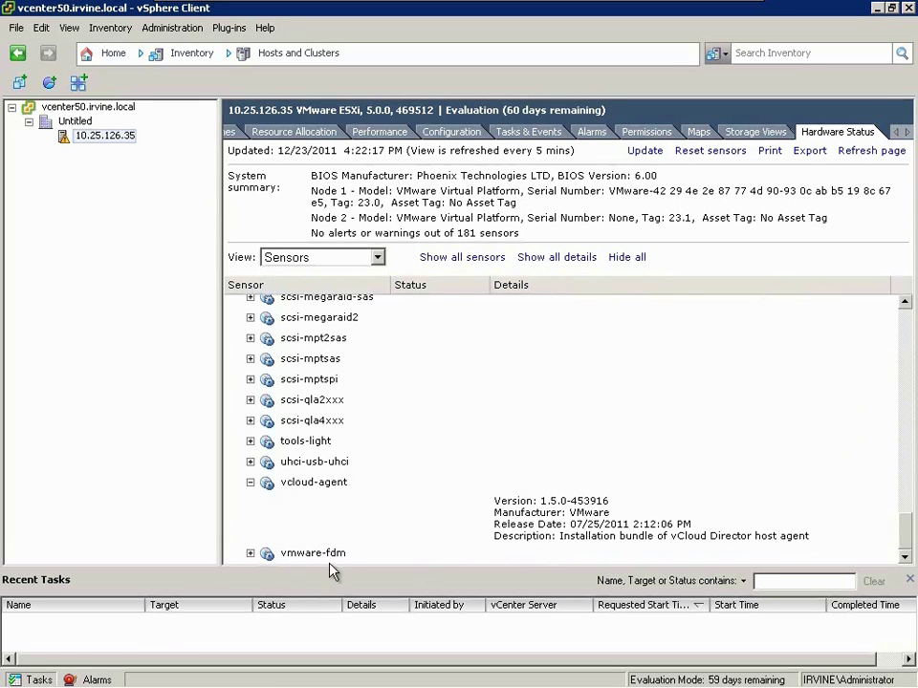
{"action": "left_click", "coordinate": [250, 553]}
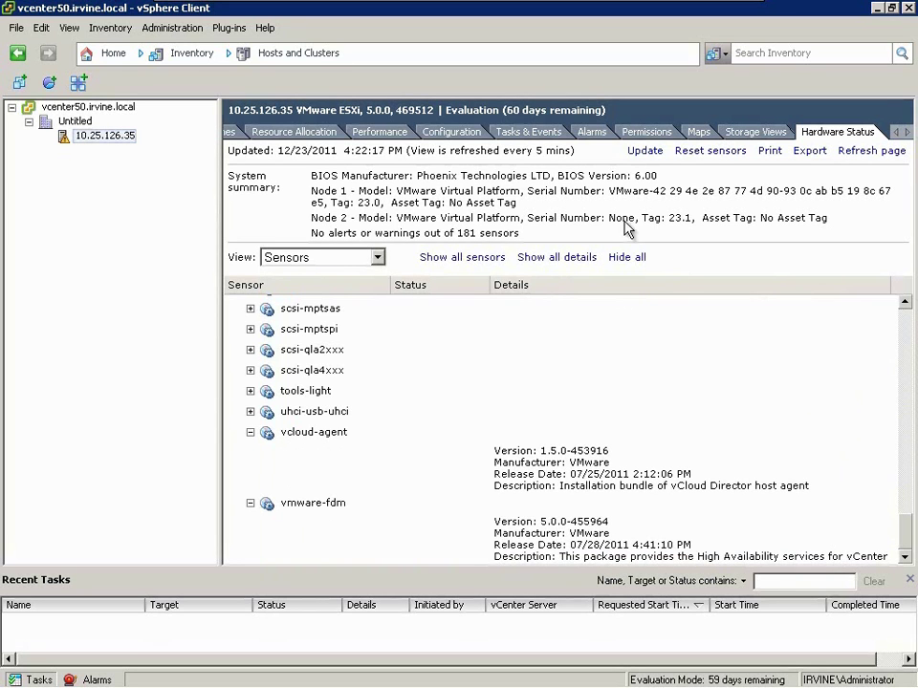
- Go to the host's Configuration networking page and bring up the vSwitch0 properties
{"action": "left_click", "coordinate": [456, 135]}
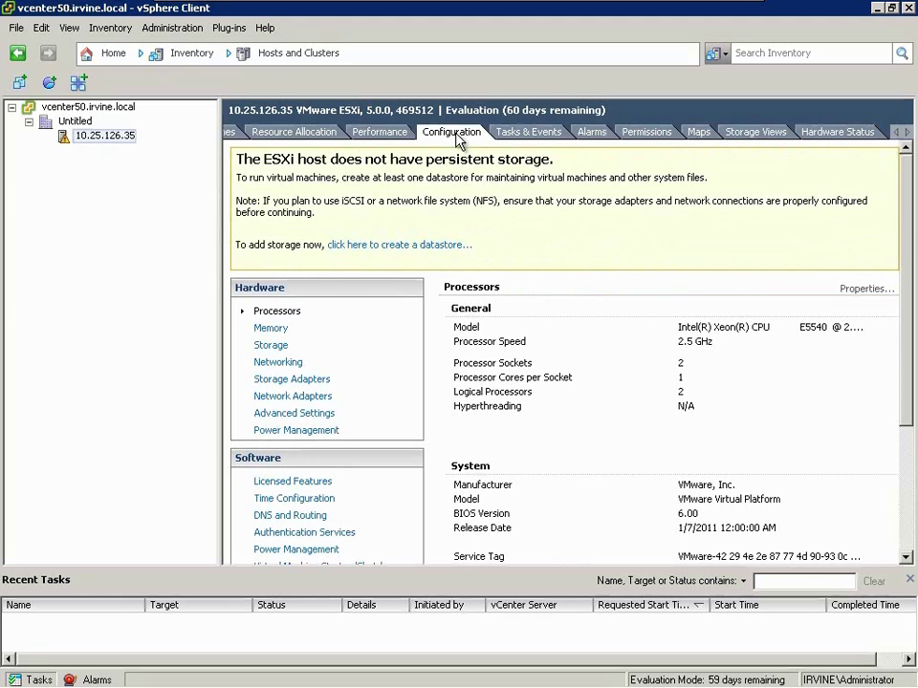
{"action": "scroll", "coordinate": [522, 349], "scroll_direction": "down", "scroll_amount": 5}
{"action": "scroll", "coordinate": [496, 344], "scroll_direction": "up", "scroll_amount": 3}
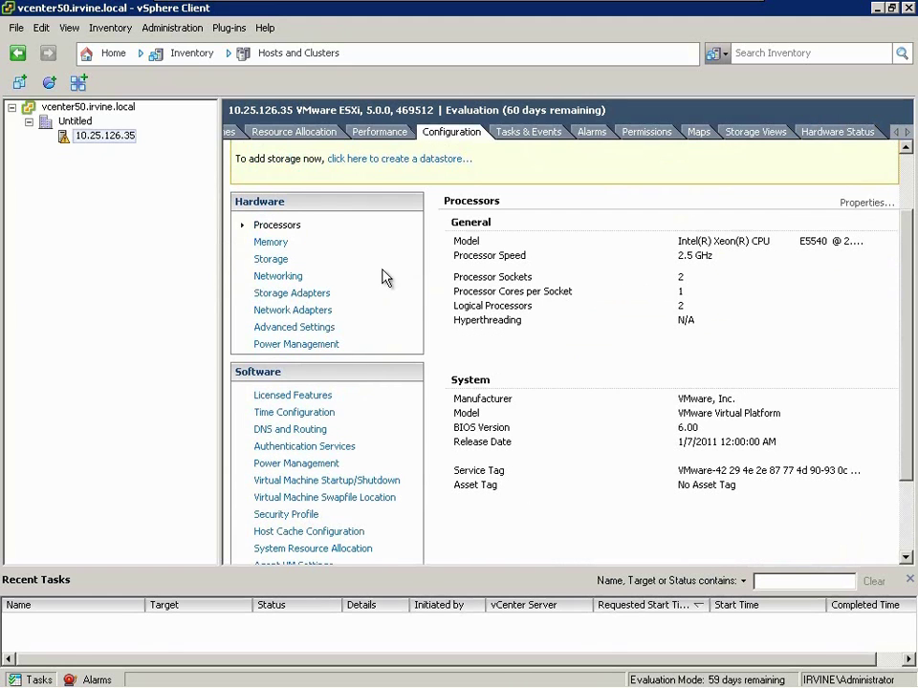
{"action": "left_click", "coordinate": [272, 276]}
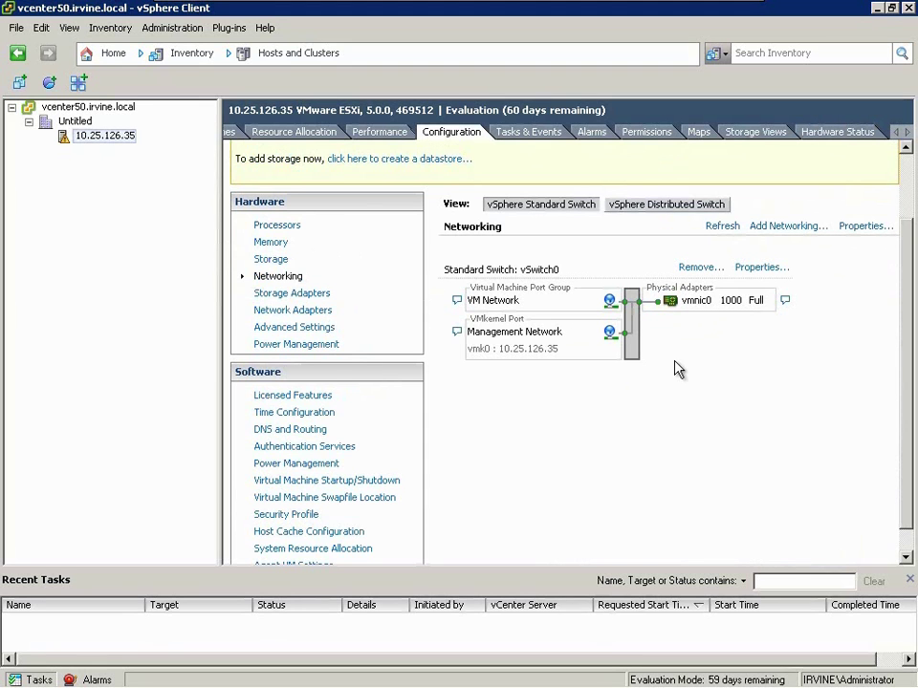
{"action": "left_click", "coordinate": [752, 270]}
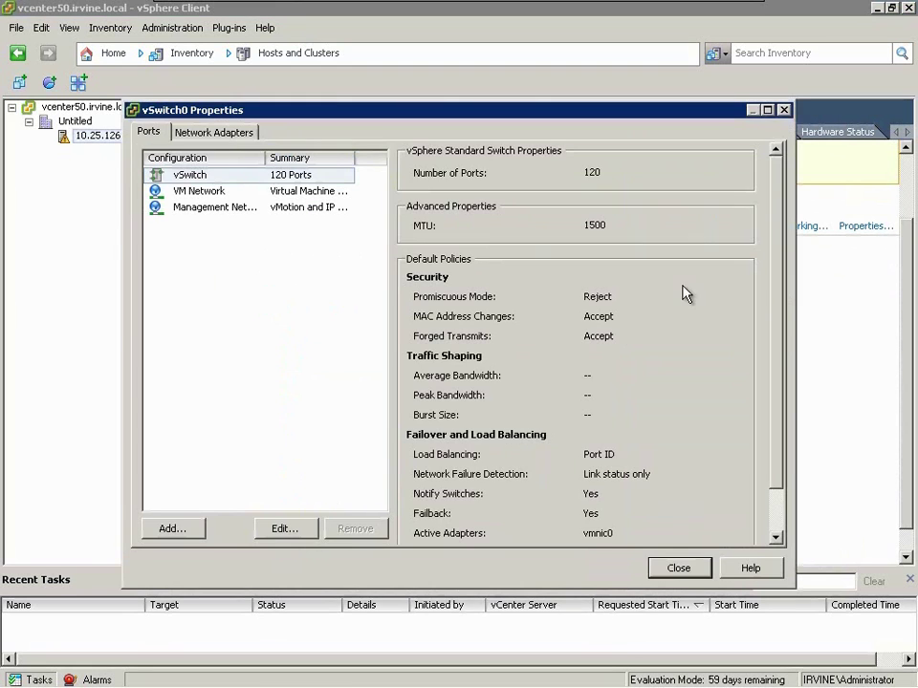
- Rename the VM Network port group to ProdNet with VLAN ID 200 and close the switch properties
{"action": "left_click", "coordinate": [216, 194]}
{"action": "left_click", "coordinate": [290, 531]}
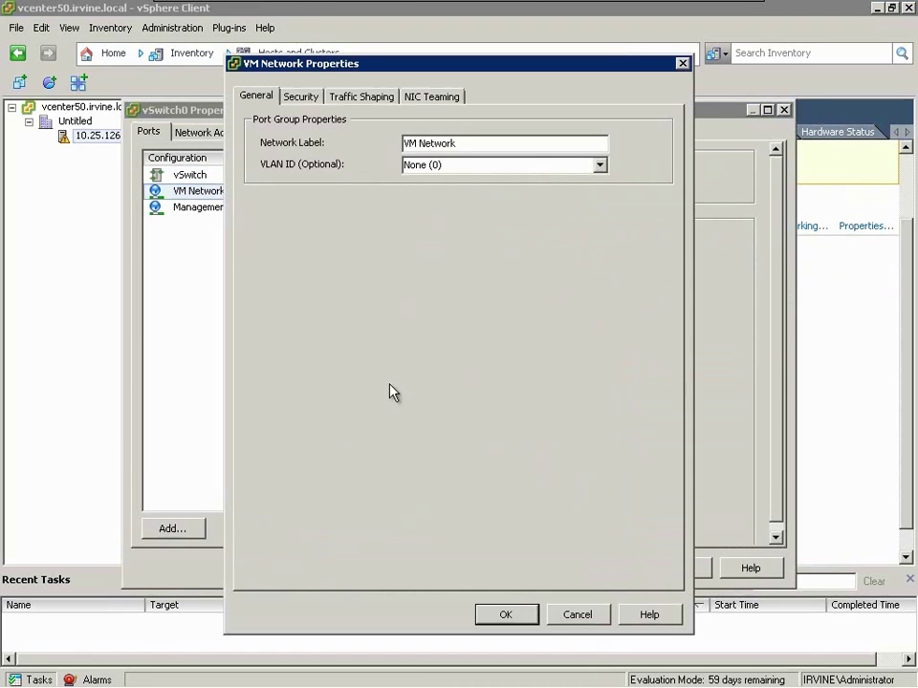
{"action": "left_click_drag", "start_coordinate": [474, 145], "coordinate": [387, 145]}
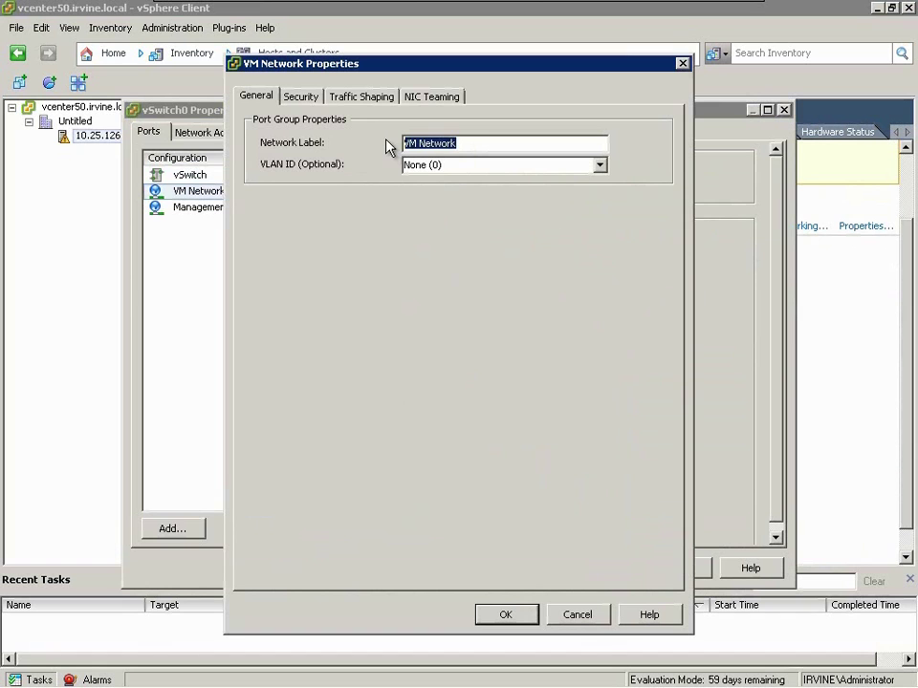
{"action": "type", "text": "ProdNet"}
{"action": "key", "text": "Tab"}
{"action": "type", "text": "200"}
{"action": "left_click", "coordinate": [504, 617]}
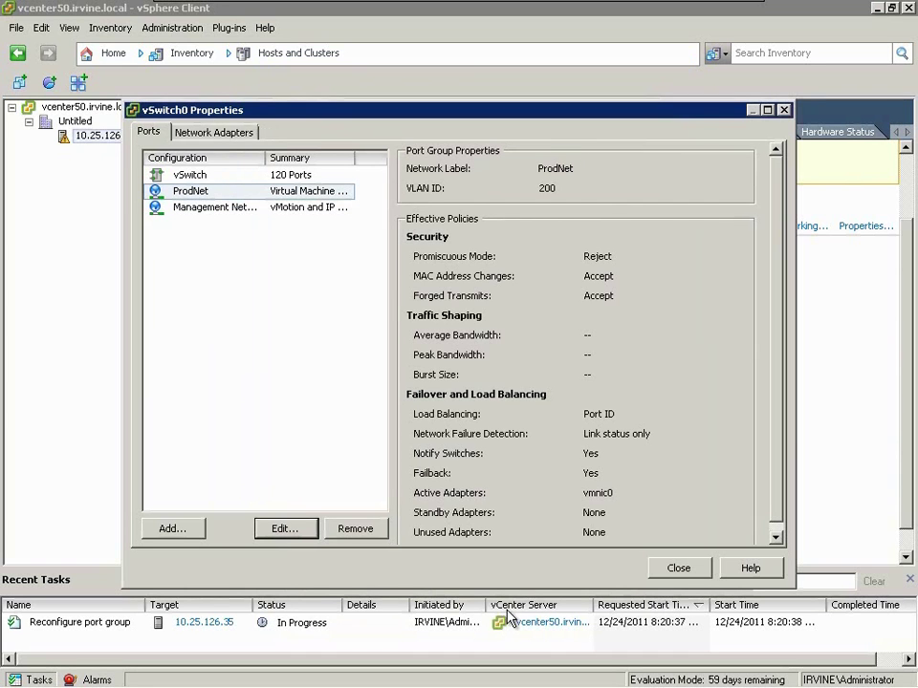
{"action": "left_click", "coordinate": [676, 569]}
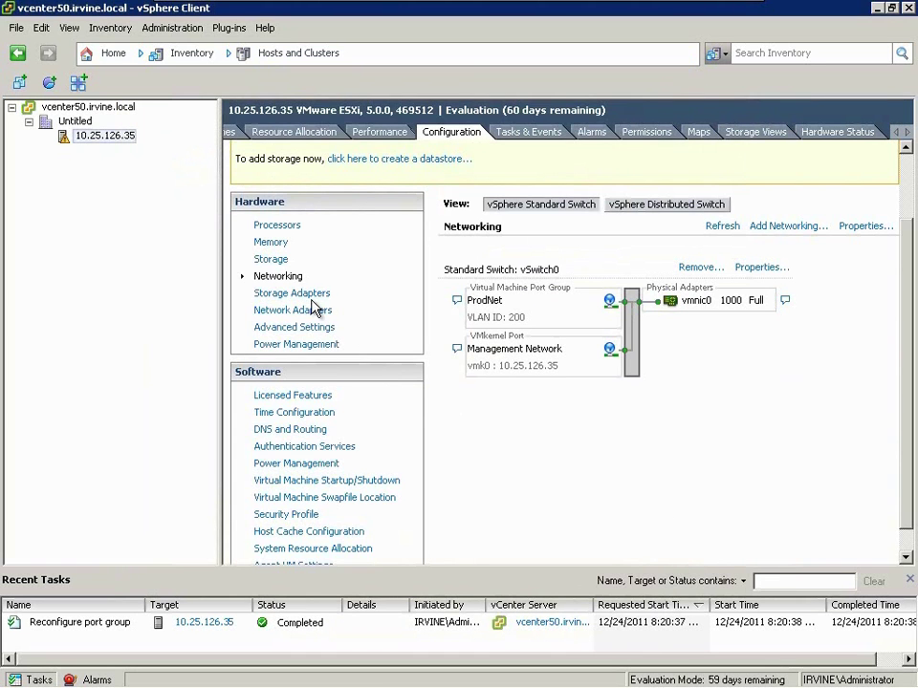
- Check storage adapters, network adapters and advanced settings, ending on Time Configuration
{"action": "left_click", "coordinate": [292, 294]}
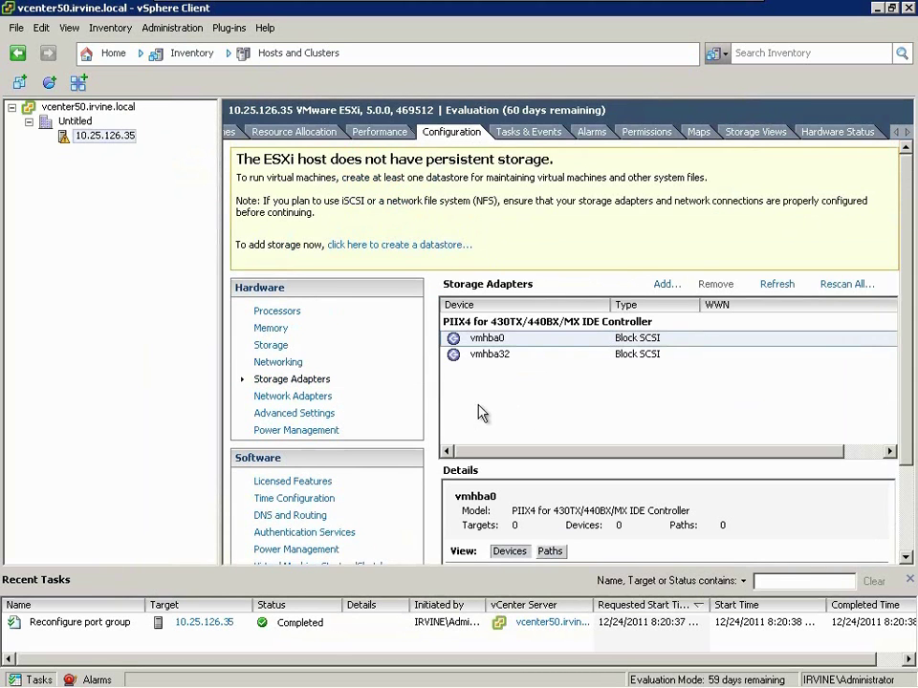
{"action": "left_click", "coordinate": [300, 398]}
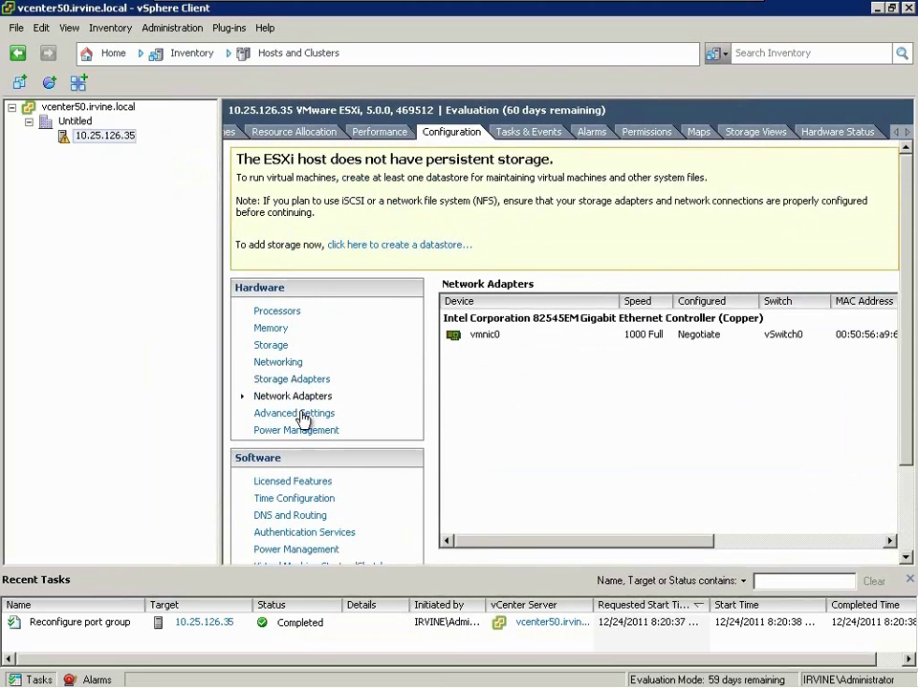
{"action": "left_click", "coordinate": [300, 414]}
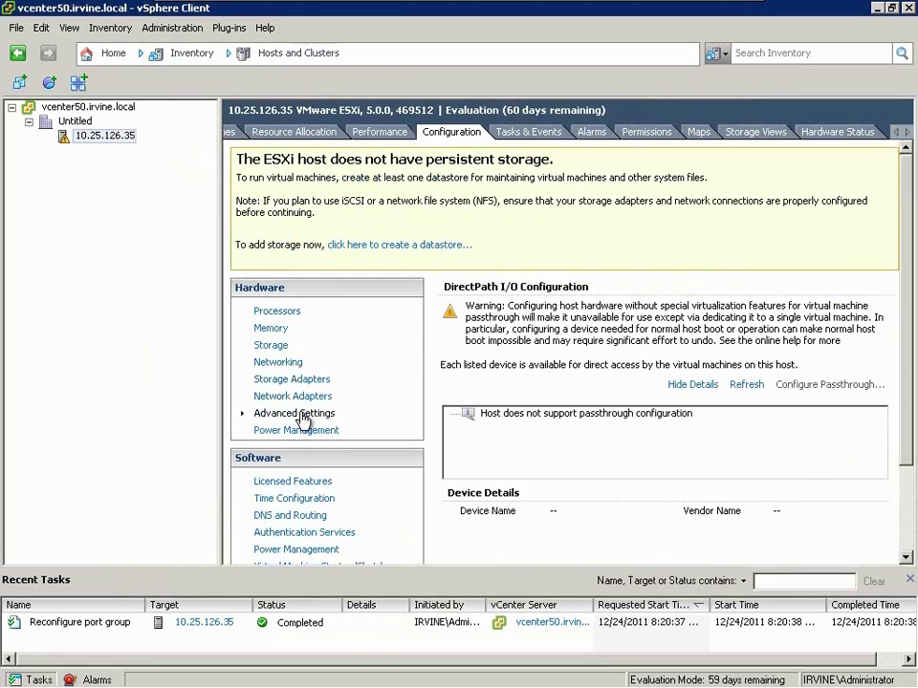
{"action": "scroll", "coordinate": [306, 430], "scroll_direction": "down", "scroll_amount": 3}
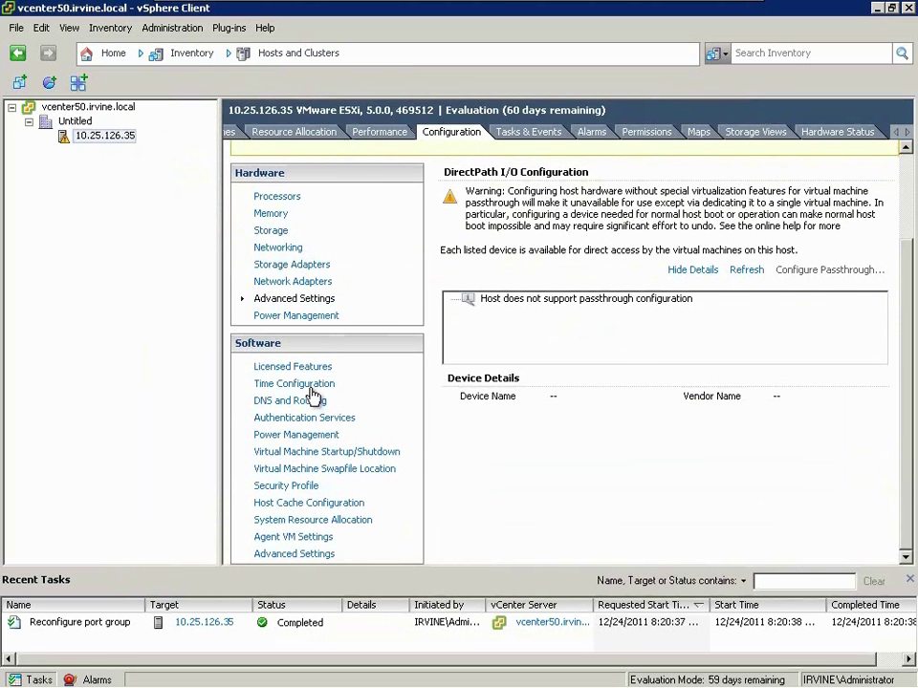
{"action": "left_click", "coordinate": [308, 391]}
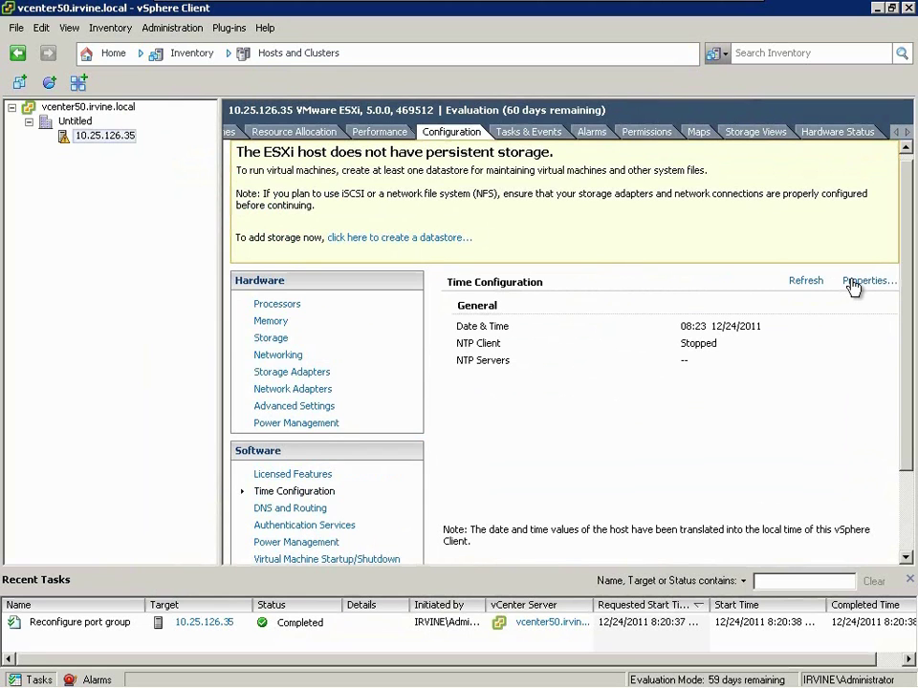
- Add NTP server 10.25.126.115 in the NTP daemon options, with the NTP service restarted
{"action": "left_click", "coordinate": [859, 281]}
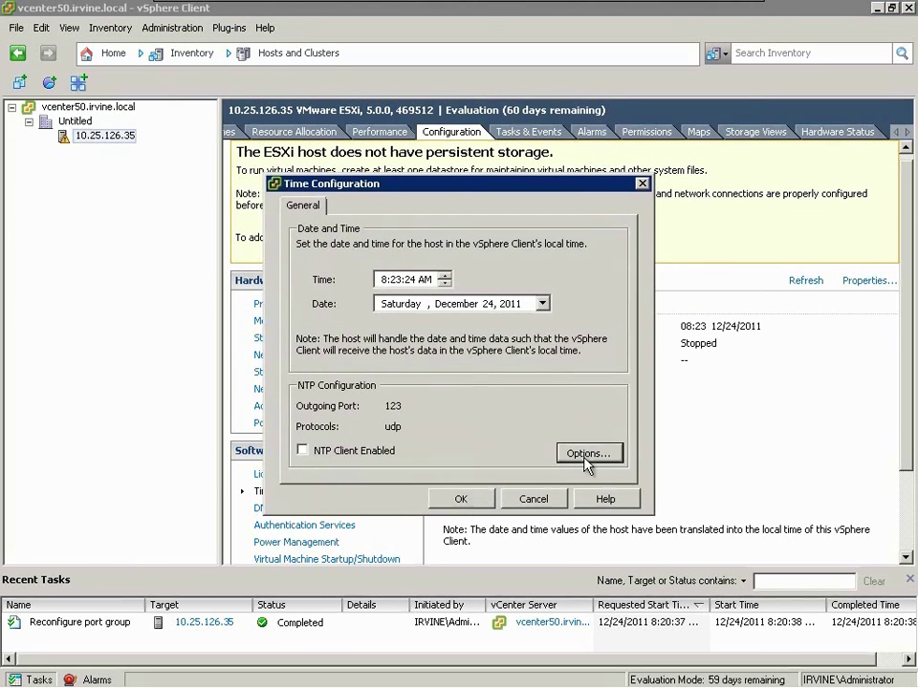
{"action": "left_click", "coordinate": [593, 454]}
{"action": "left_click", "coordinate": [225, 254]}
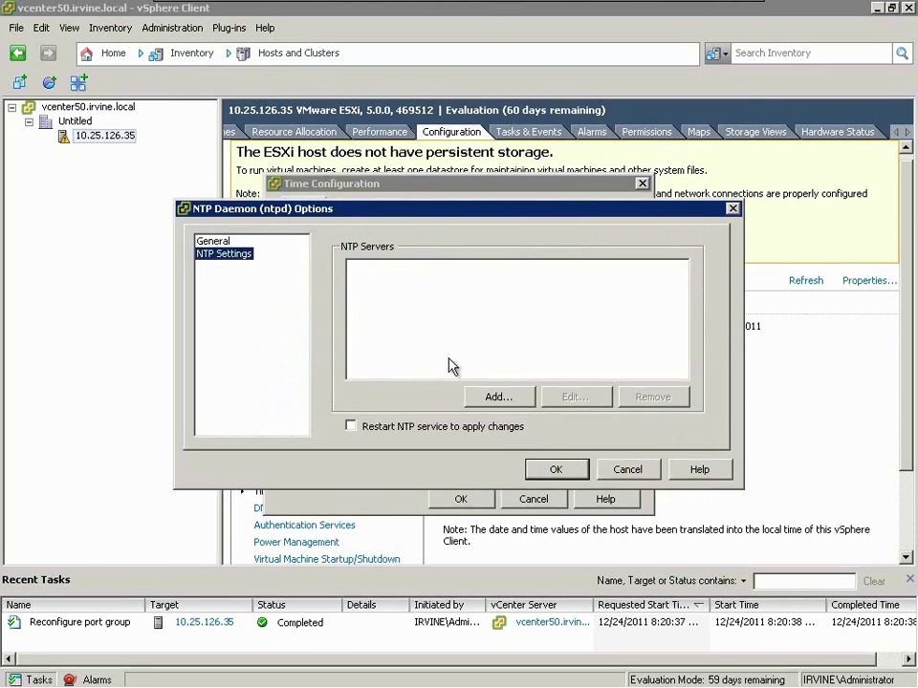
{"action": "left_click", "coordinate": [490, 396]}
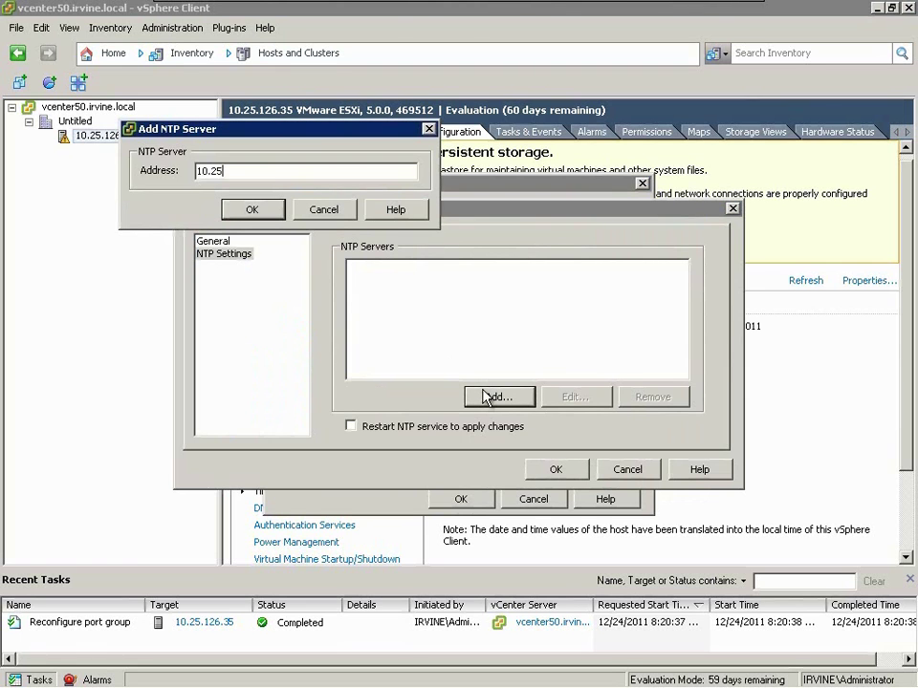
{"action": "key", "text": "Return"}
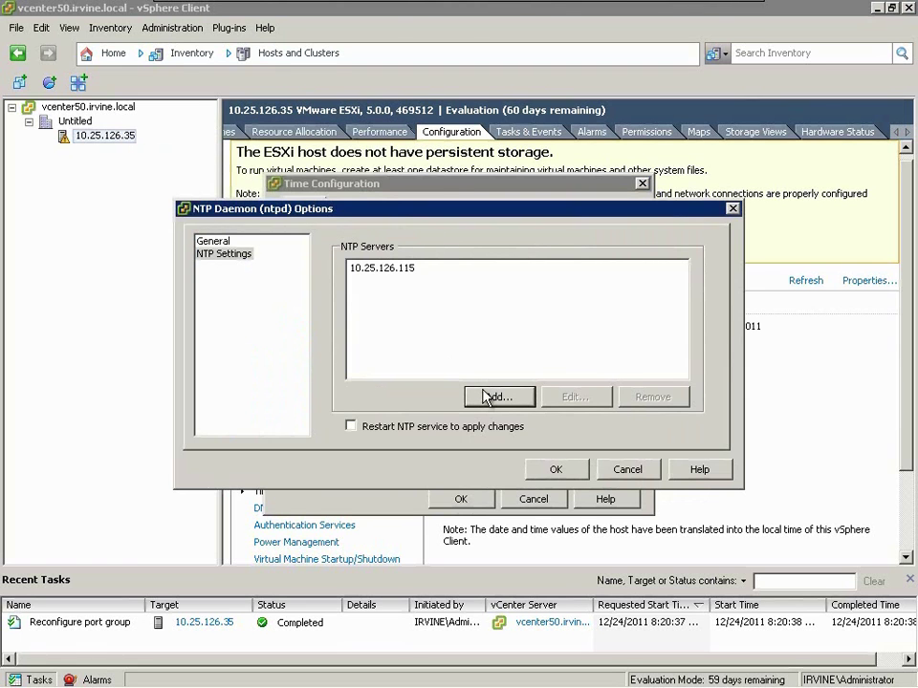
{"action": "left_click", "coordinate": [467, 428]}
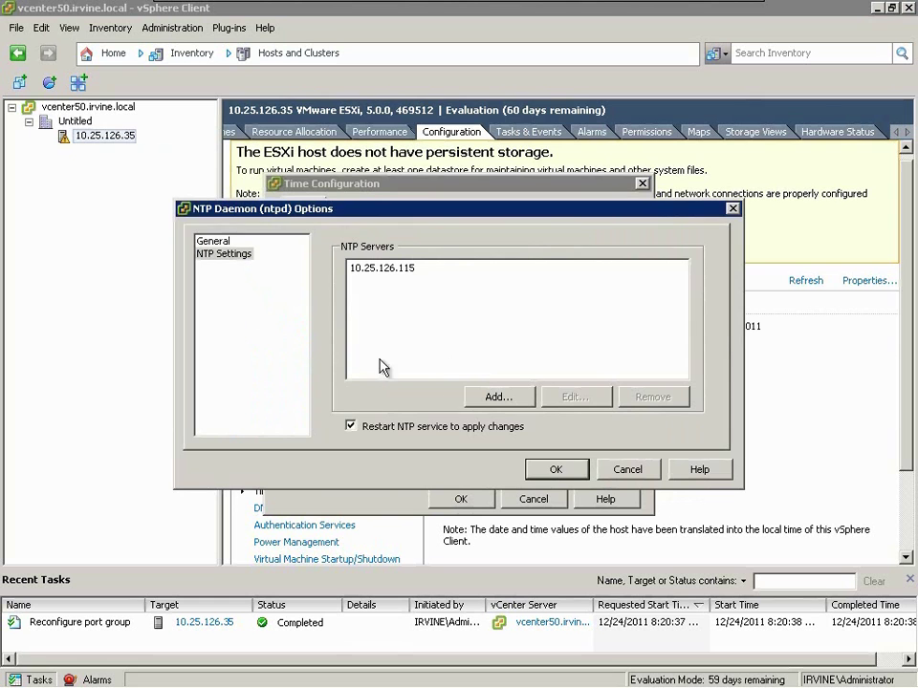
{"action": "left_click", "coordinate": [553, 471]}
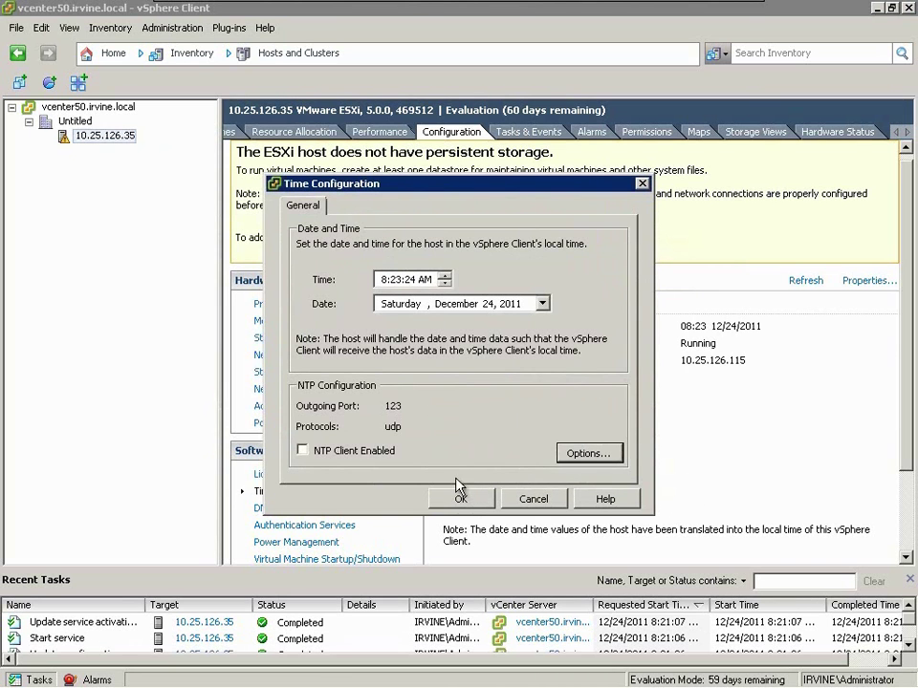
- Enable the NTP client, save the time configuration, and view the DNS and Routing settings
{"action": "left_click", "coordinate": [378, 451]}
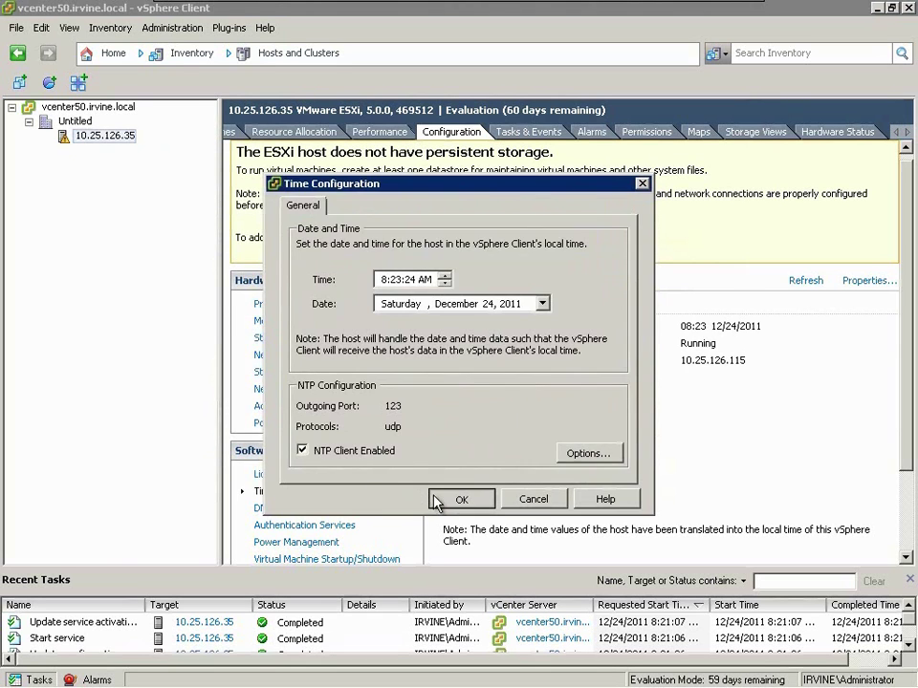
{"action": "left_click", "coordinate": [460, 498]}
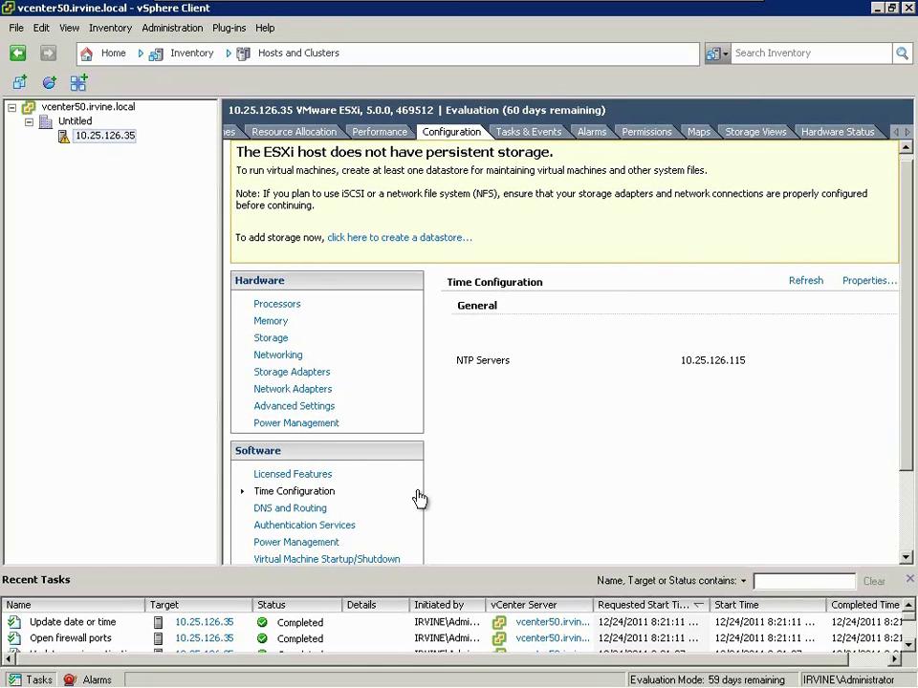
{"action": "left_click", "coordinate": [312, 510]}
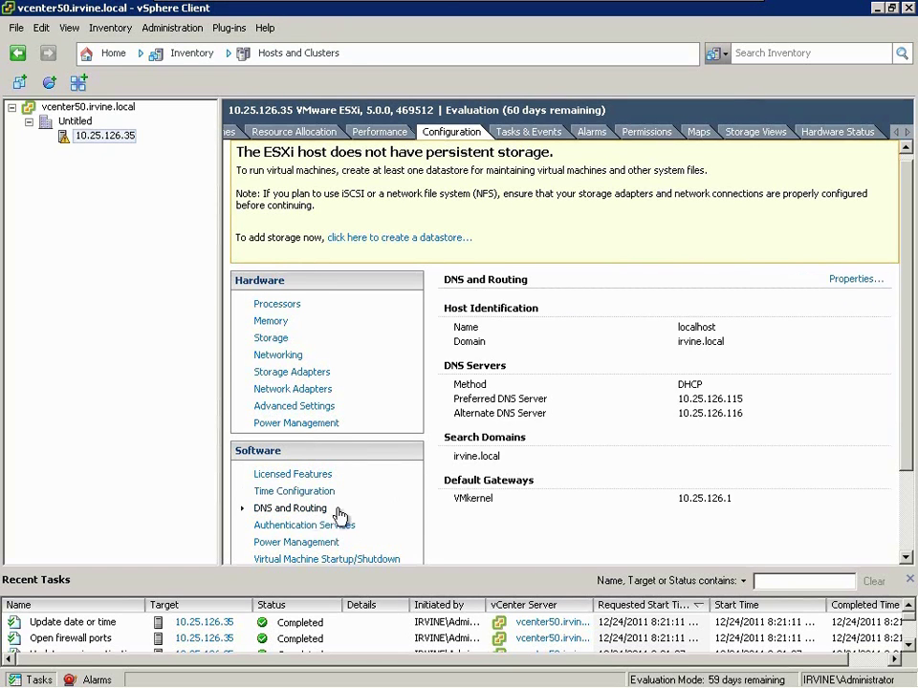
{"action": "scroll", "coordinate": [489, 532], "scroll_direction": "down", "scroll_amount": 3}
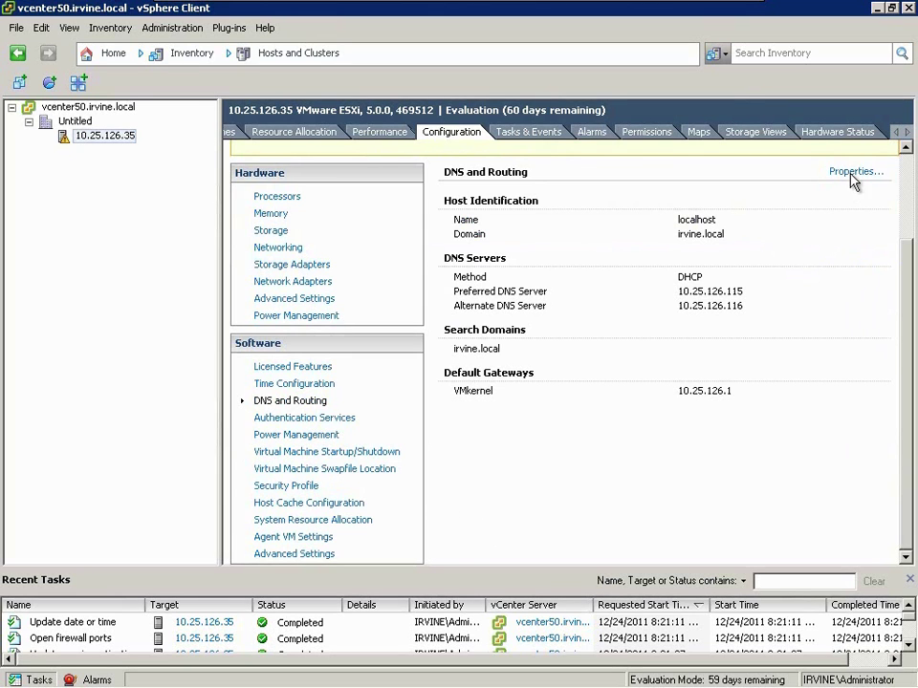
- Add an NFS datastore named vSpecialist-ISOs from server 10.5.200.100, folder /vSpecialist-ISOs
{"action": "left_click", "coordinate": [283, 234]}
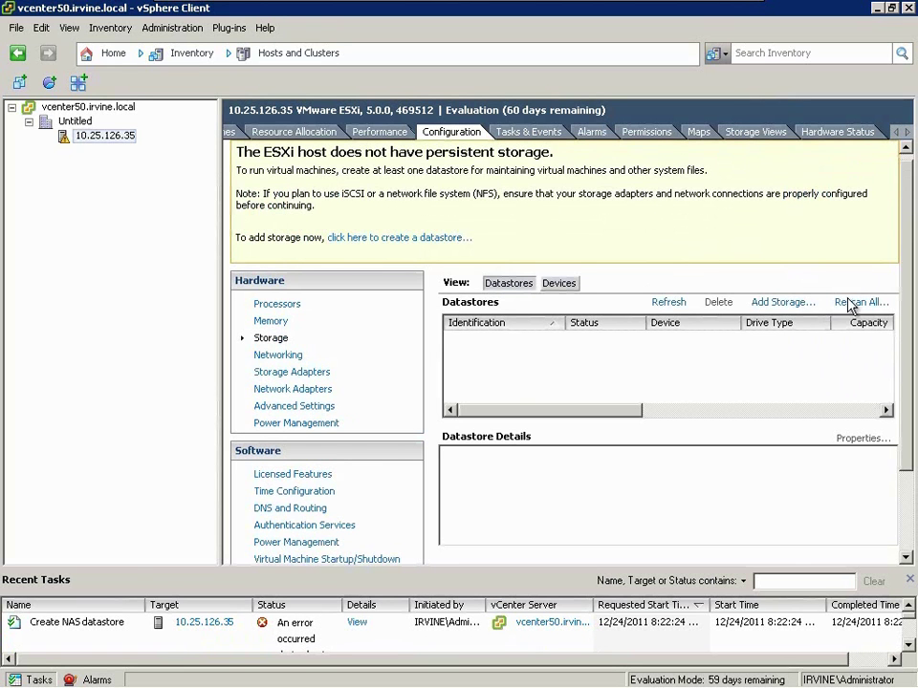
{"action": "left_click", "coordinate": [799, 304]}
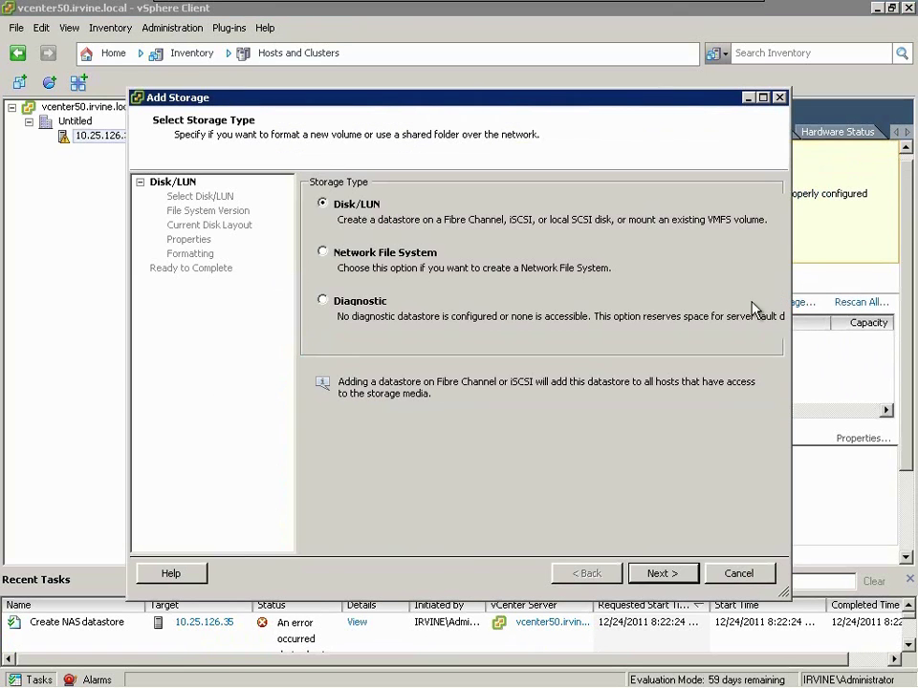
{"action": "left_click", "coordinate": [421, 254]}
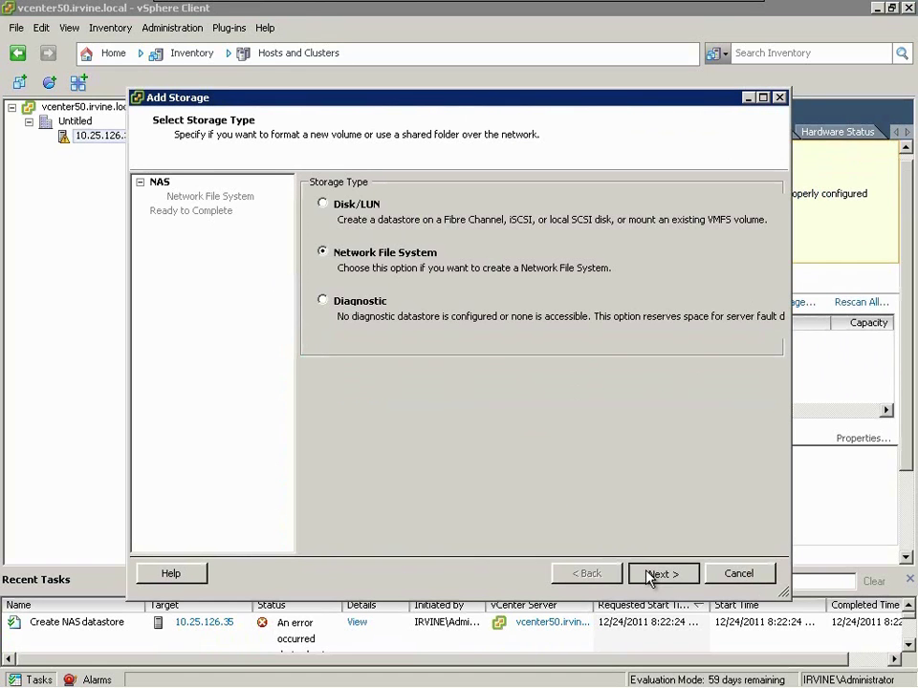
{"action": "left_click", "coordinate": [657, 573]}
{"action": "type", "text": "10.5.200.100"}
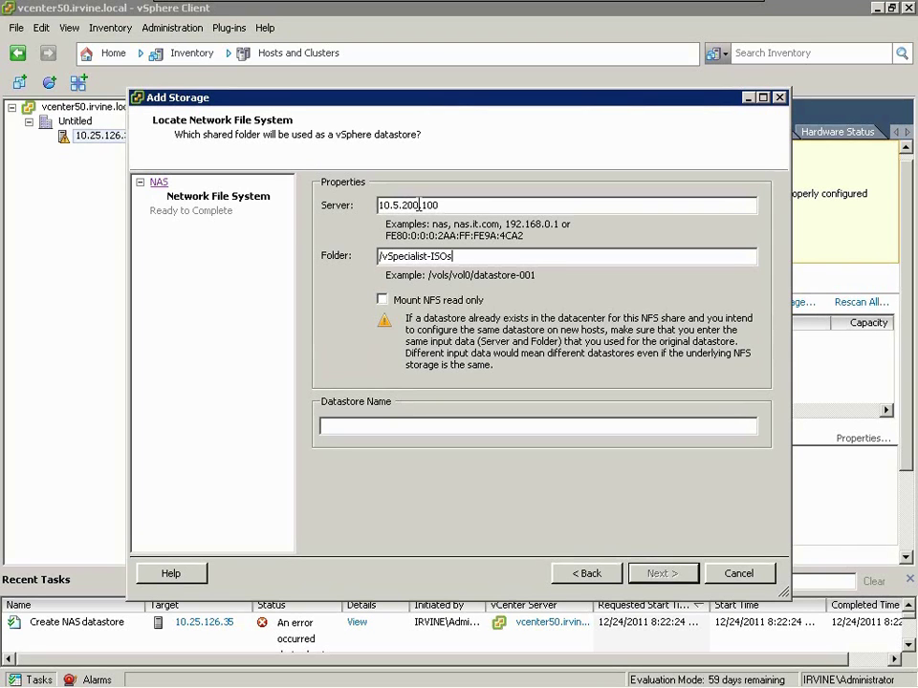
{"action": "key", "text": "ctrl+a"}
{"action": "key", "text": "ctrl+c"}
{"action": "left_click", "coordinate": [494, 428]}
{"action": "key", "text": "ctrl+v"}
{"action": "left_click", "coordinate": [661, 573]}
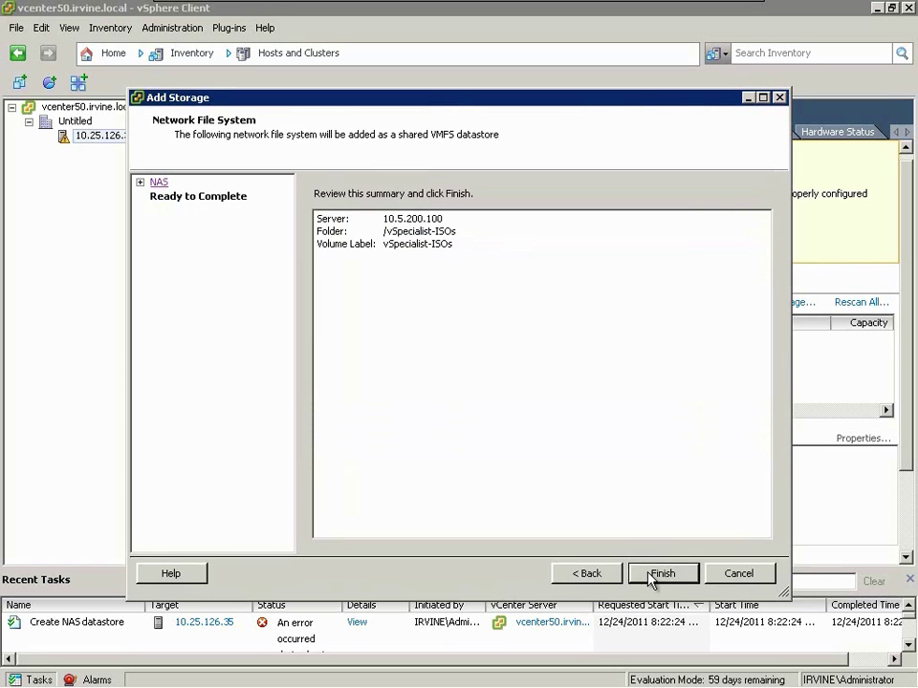
{"action": "left_click", "coordinate": [661, 573]}
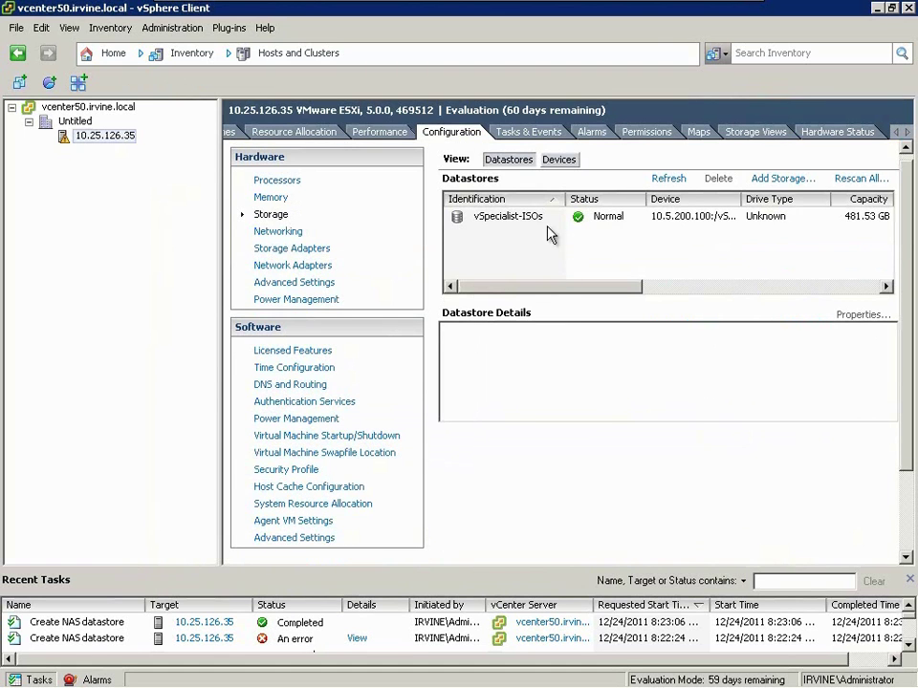
{"action": "left_click", "coordinate": [896, 132]}
- From host 10.25.126.35's Summary, create a host profile named ProdESXi from the host
{"action": "left_click", "coordinate": [895, 132]}
{"action": "left_click", "coordinate": [330, 132]}
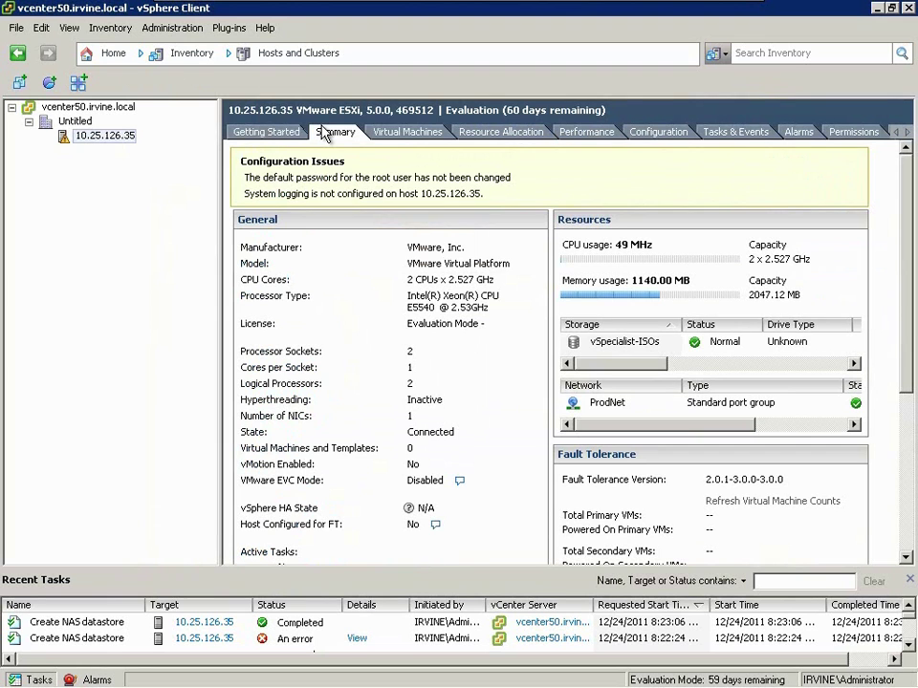
{"action": "right_click", "coordinate": [88, 142]}
{"action": "mouse_move", "coordinate": [251, 320]}
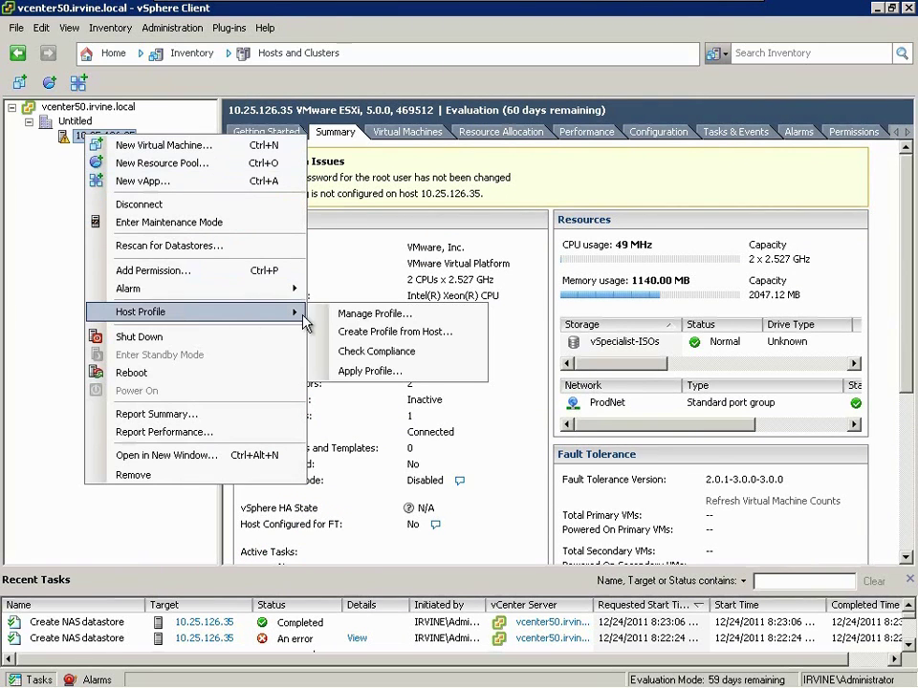
{"action": "left_click", "coordinate": [405, 333]}
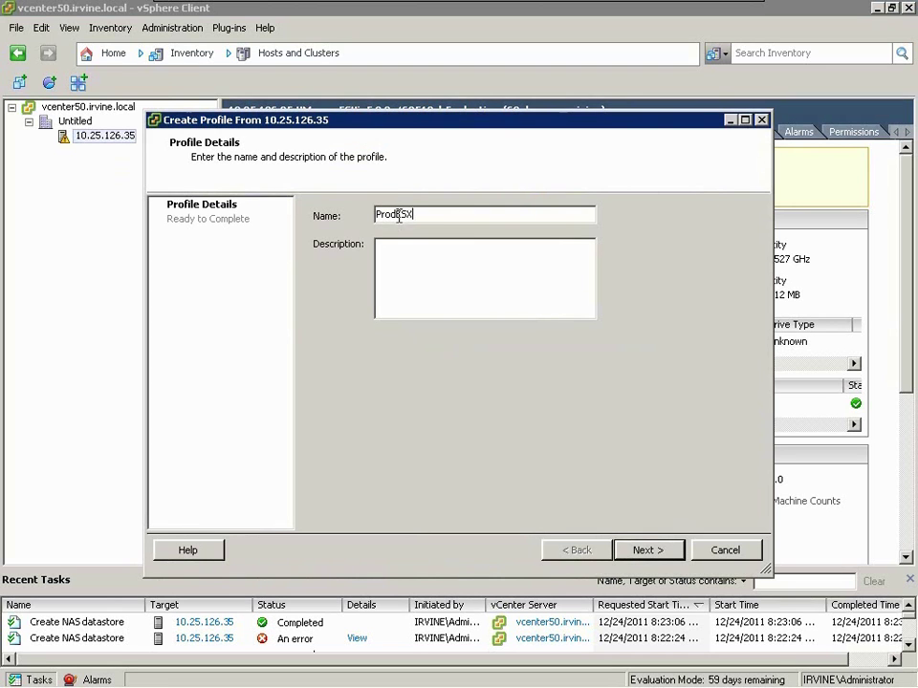
{"action": "key", "text": "Return"}
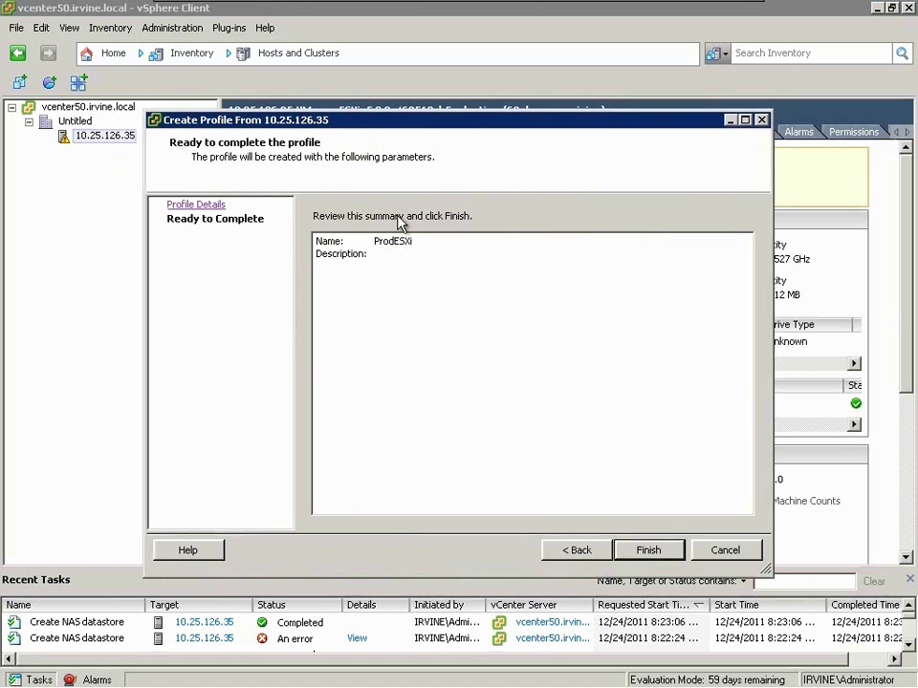
{"action": "key", "text": "Return"}
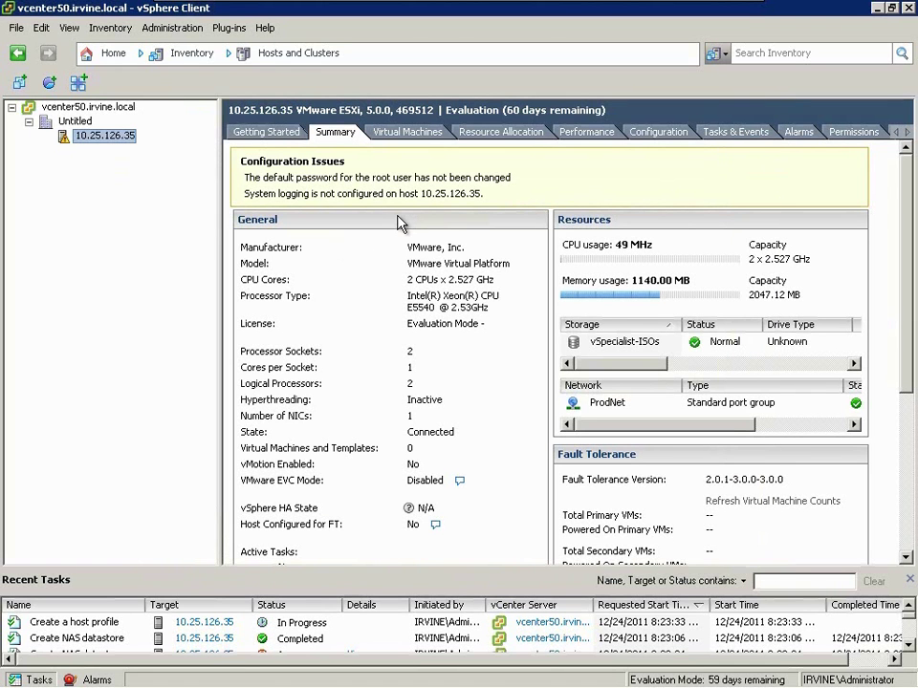
- Create cluster ProdCluster in Untitled with vSphere HA on, keeping default HA, EVC and swapfile settings
{"action": "right_click", "coordinate": [83, 126]}
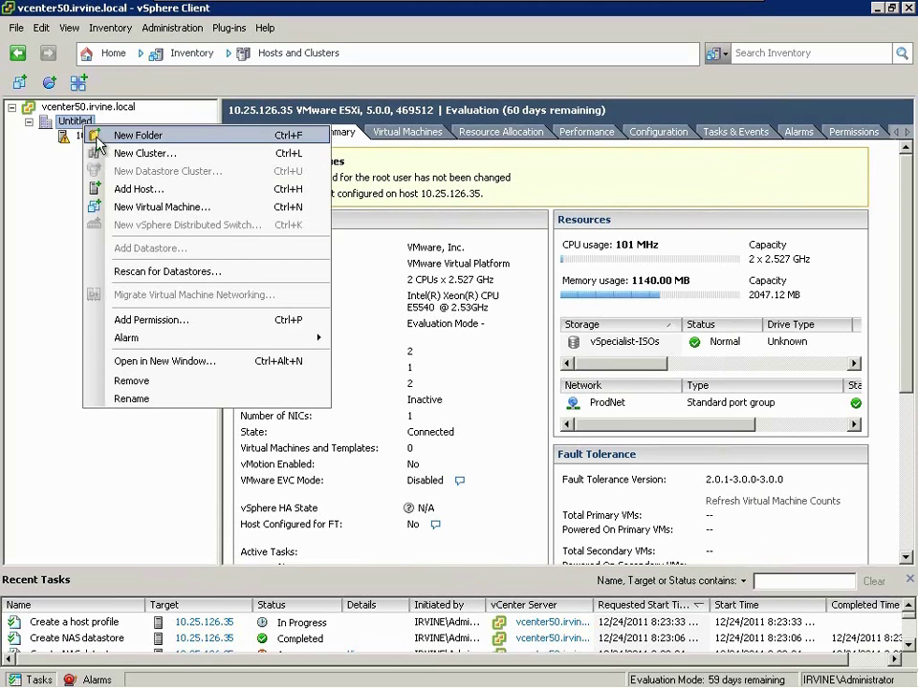
{"action": "left_click", "coordinate": [107, 153]}
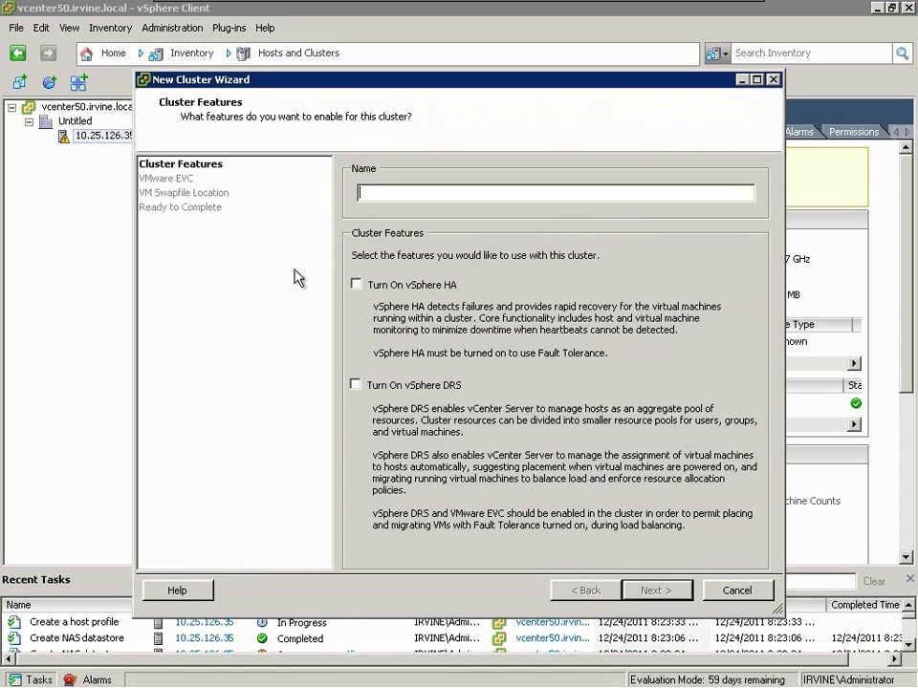
{"action": "type", "text": "ProdCluster"}
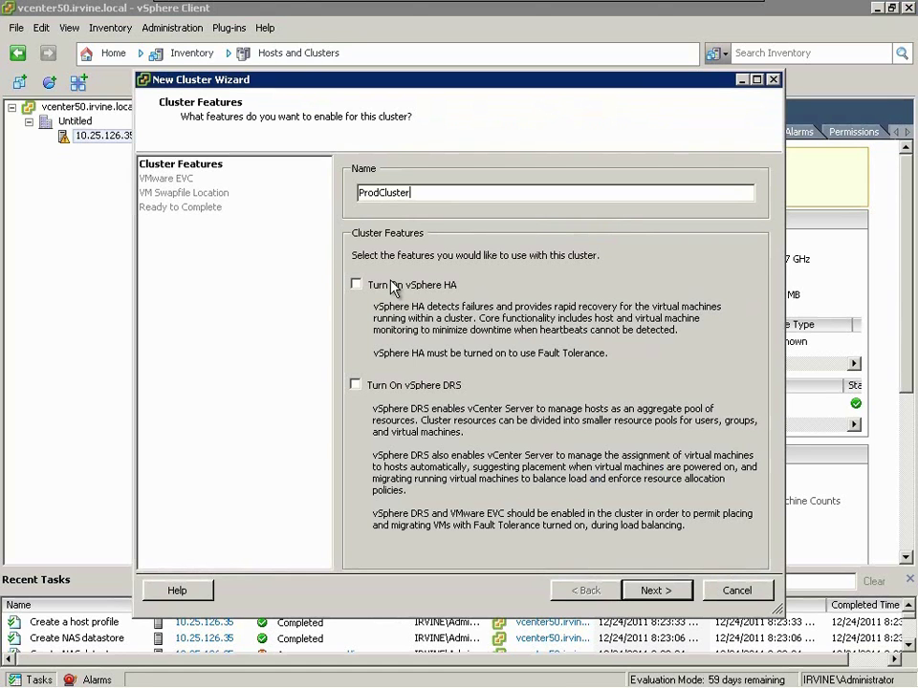
{"action": "left_click", "coordinate": [394, 286]}
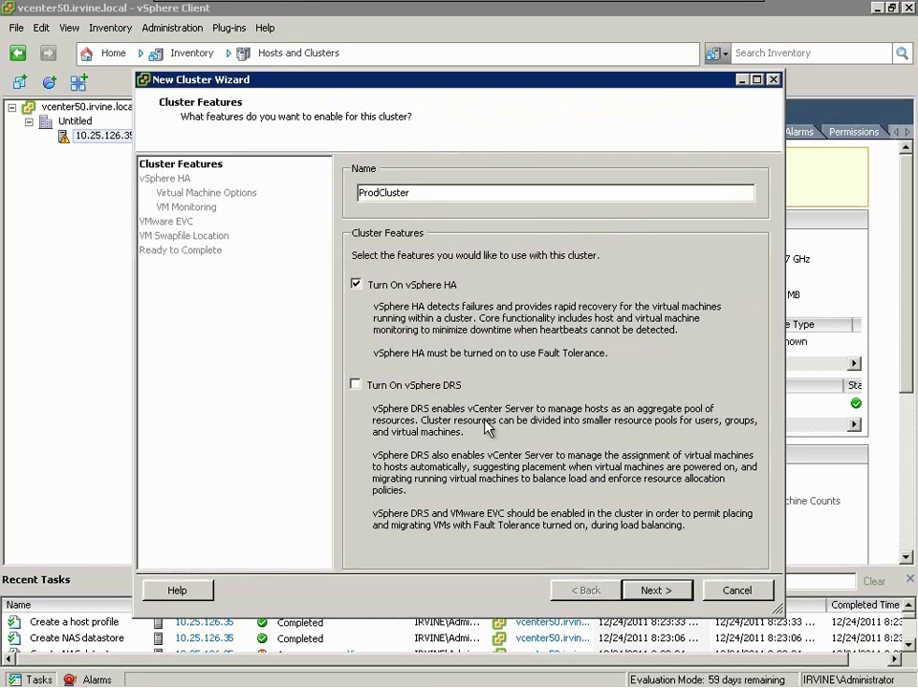
{"action": "left_click", "coordinate": [642, 591]}
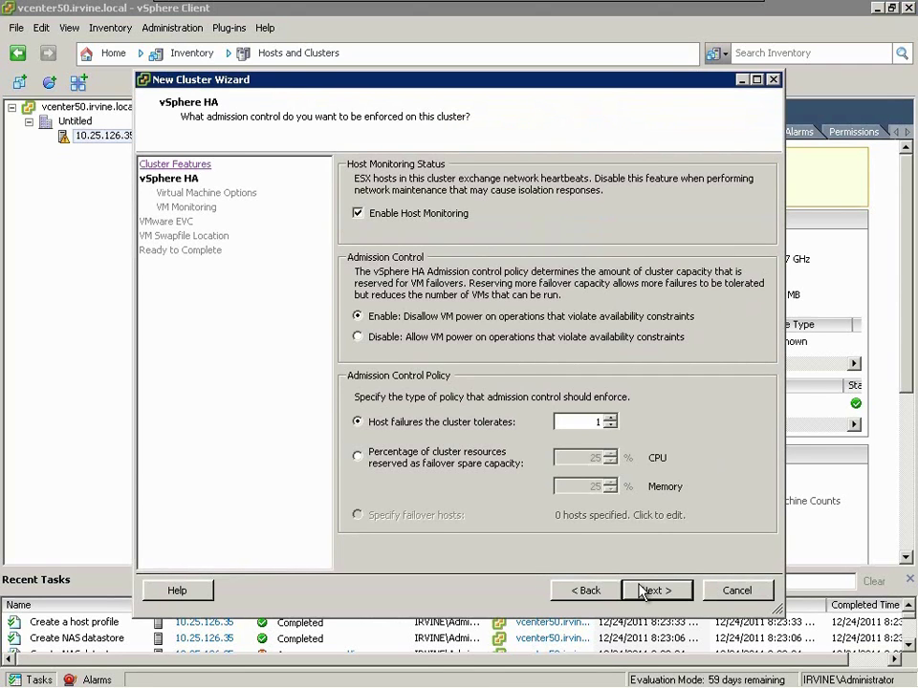
{"action": "left_click", "coordinate": [641, 592]}
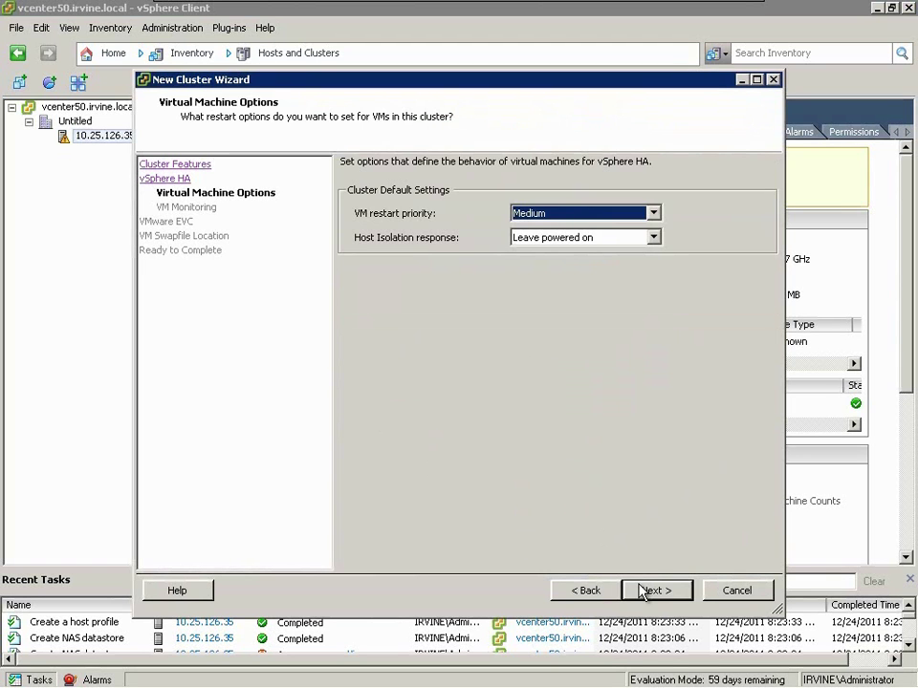
{"action": "left_click", "coordinate": [640, 589]}
{"action": "left_click", "coordinate": [640, 590]}
{"action": "left_click", "coordinate": [640, 590]}
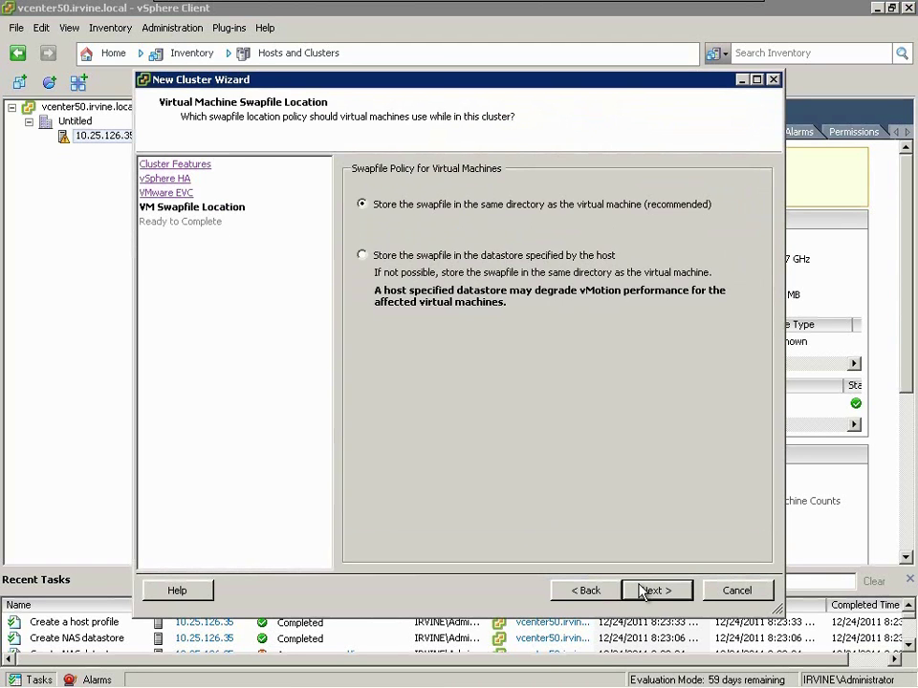
{"action": "left_click", "coordinate": [641, 589]}
{"action": "left_click", "coordinate": [641, 590]}
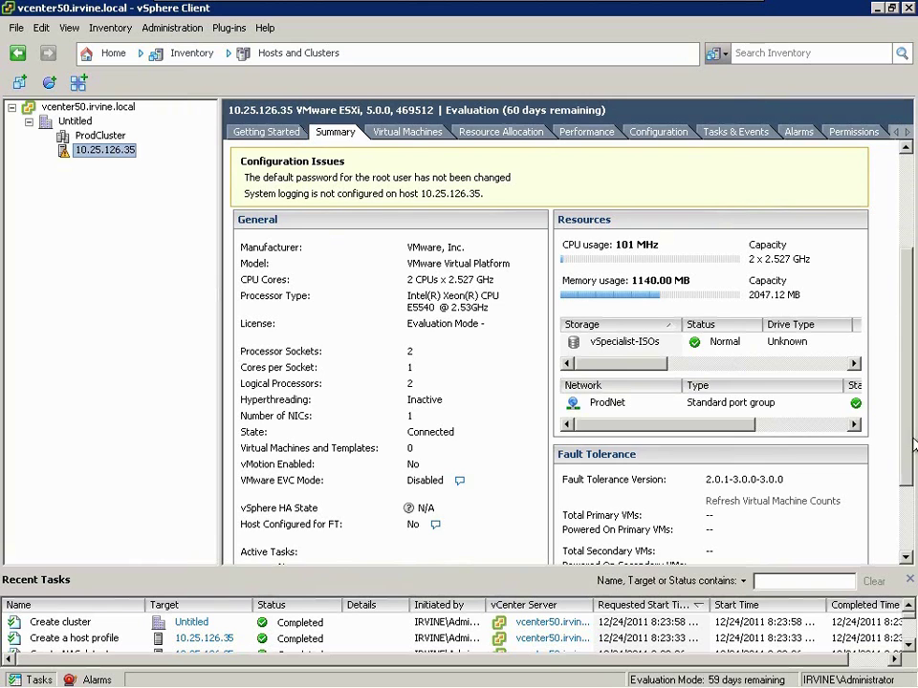
- Attach the ProdESXi host profile to host 10.25.126.35
{"action": "left_click_drag", "start_coordinate": [913, 430], "coordinate": [913, 473]}
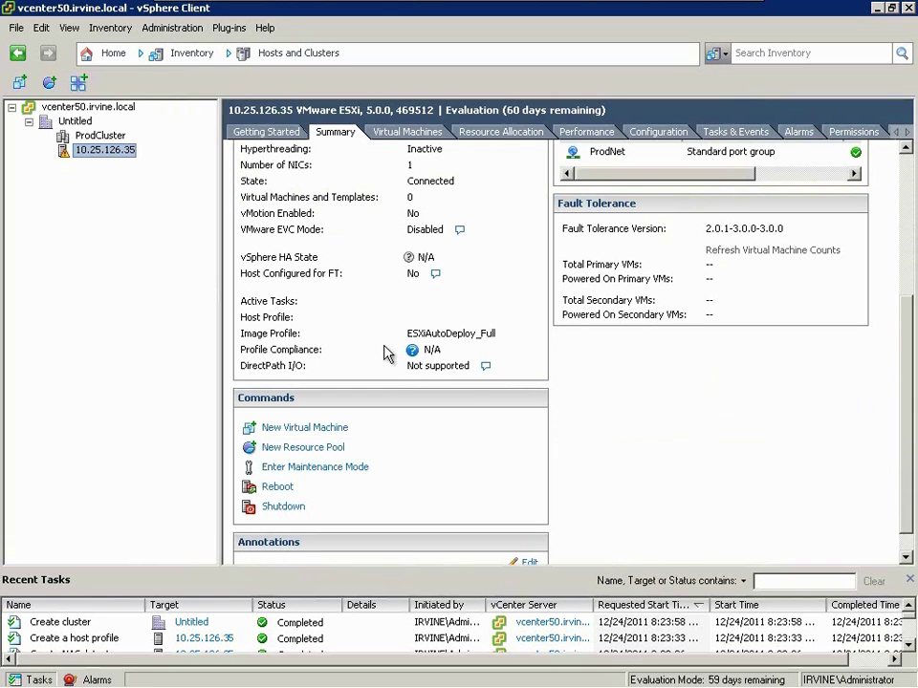
{"action": "right_click", "coordinate": [125, 156]}
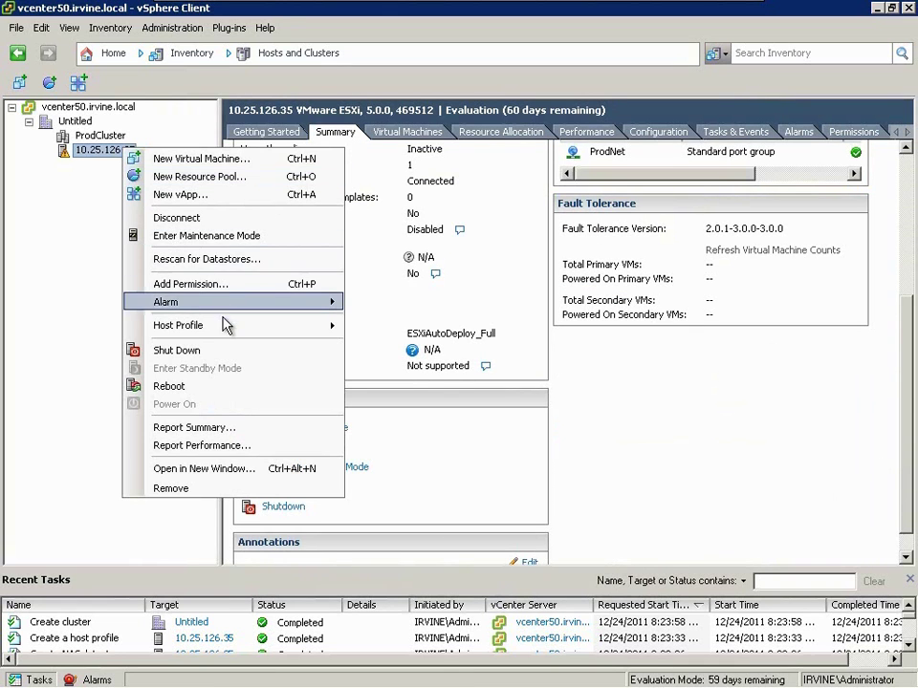
{"action": "mouse_move", "coordinate": [328, 324]}
{"action": "left_click", "coordinate": [369, 326]}
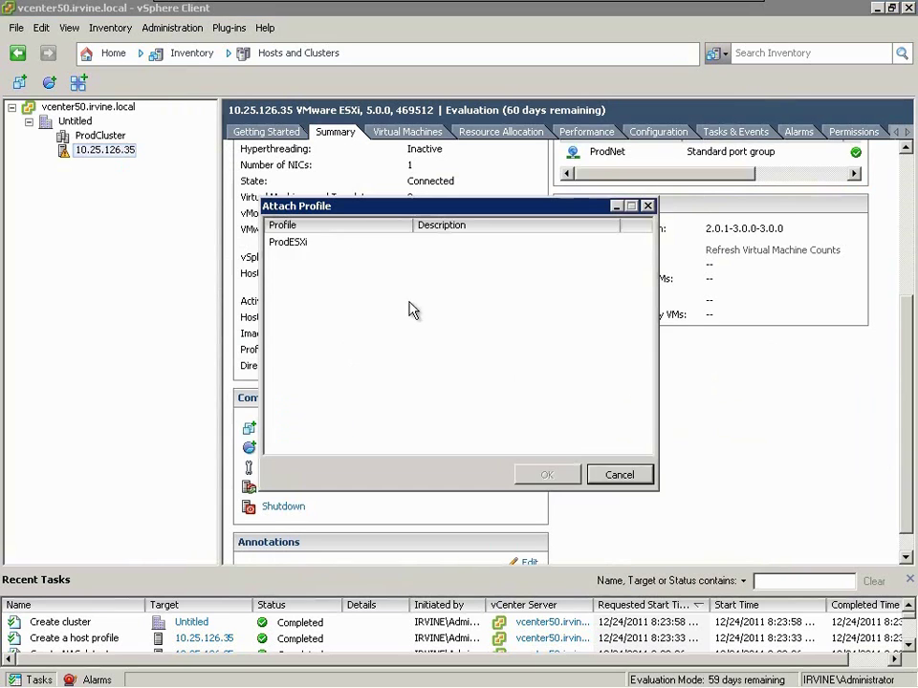
{"action": "left_click", "coordinate": [319, 242]}
{"action": "left_click", "coordinate": [540, 472]}
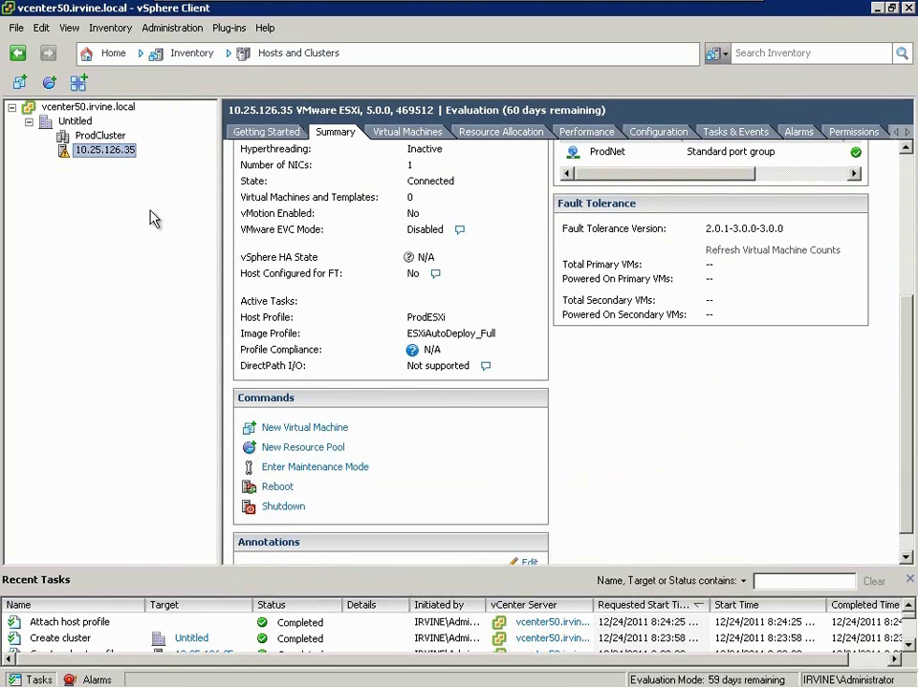
- Run a compliance check of the host against its ProdESXi profile
{"action": "right_click", "coordinate": [108, 155]}
{"action": "mouse_move", "coordinate": [153, 326]}
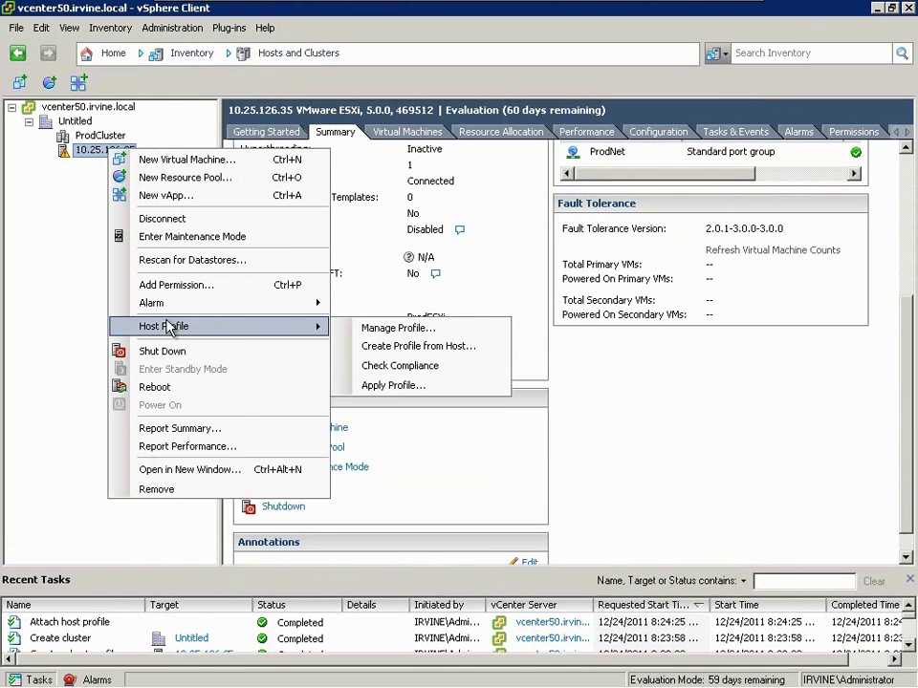
{"action": "left_click", "coordinate": [442, 366]}
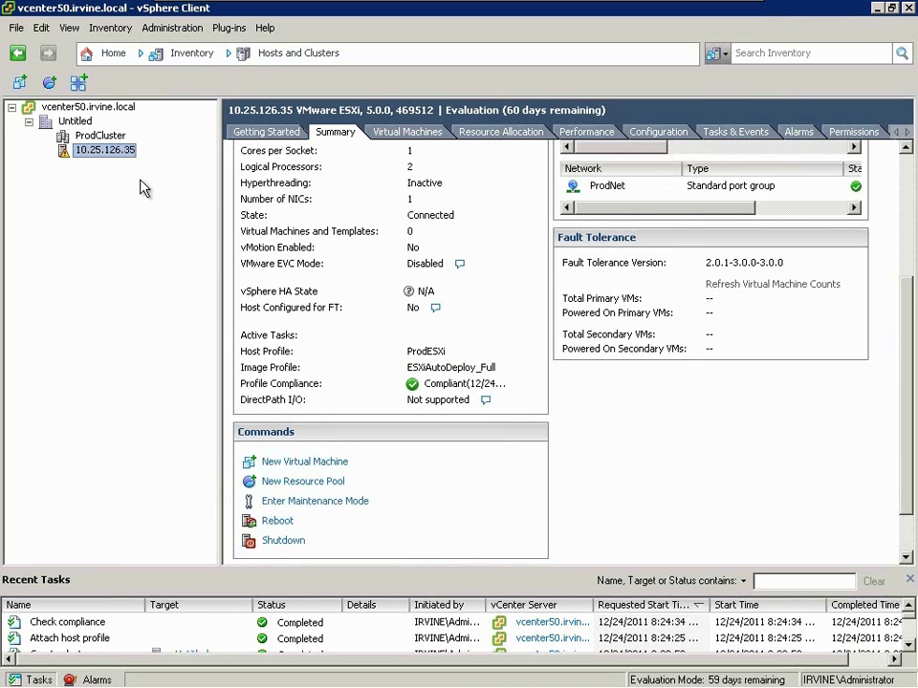
- Drag host 10.25.126.35 into ProdCluster, ignore the certificate warning, and view its Summary
{"action": "left_click_drag", "start_coordinate": [111, 156], "coordinate": [115, 140]}
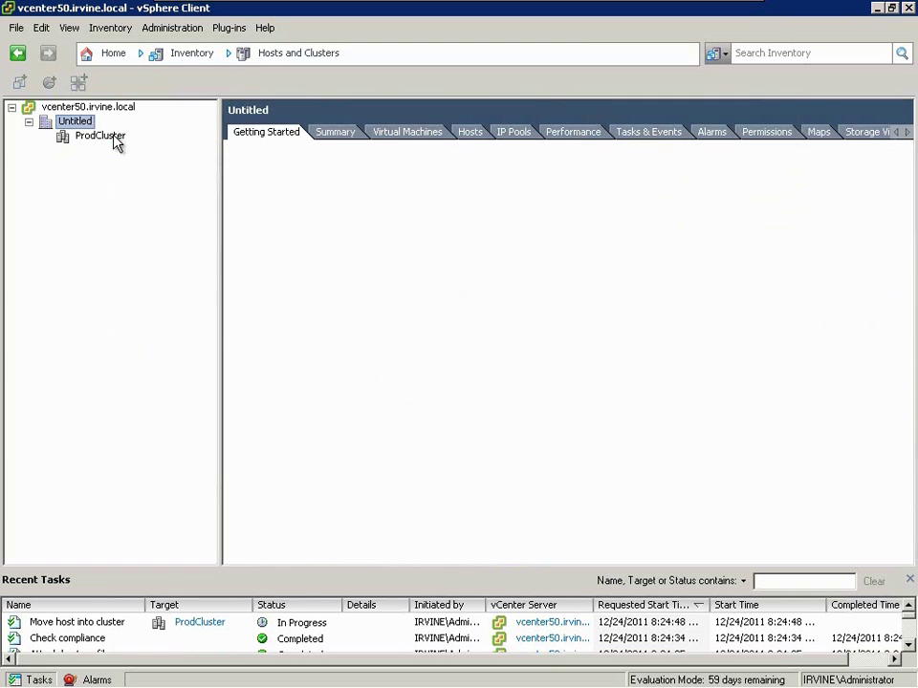
{"action": "left_click", "coordinate": [46, 136]}
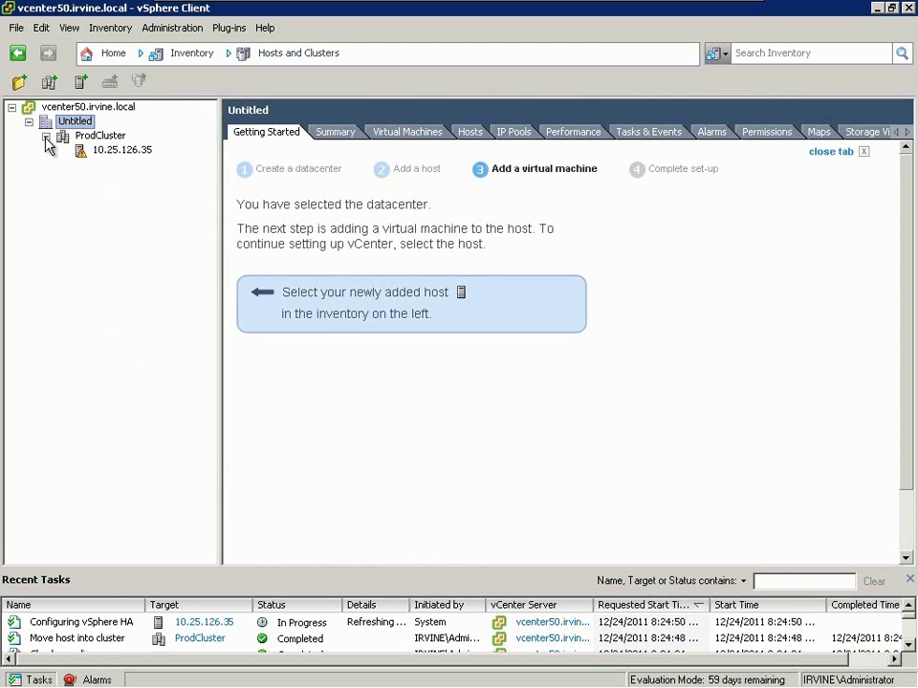
{"action": "left_click", "coordinate": [119, 153]}
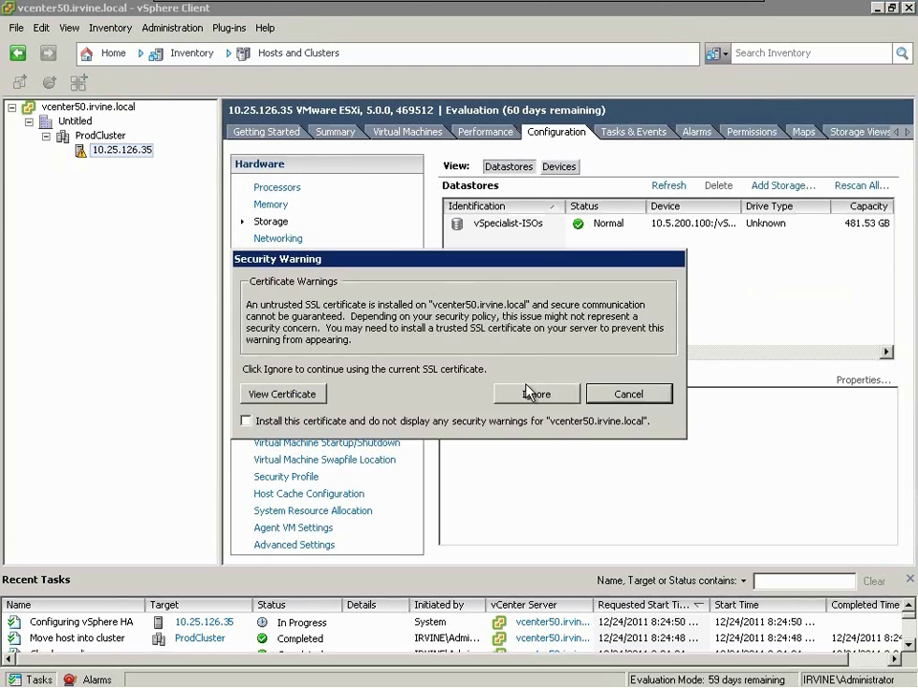
{"action": "left_click", "coordinate": [537, 395]}
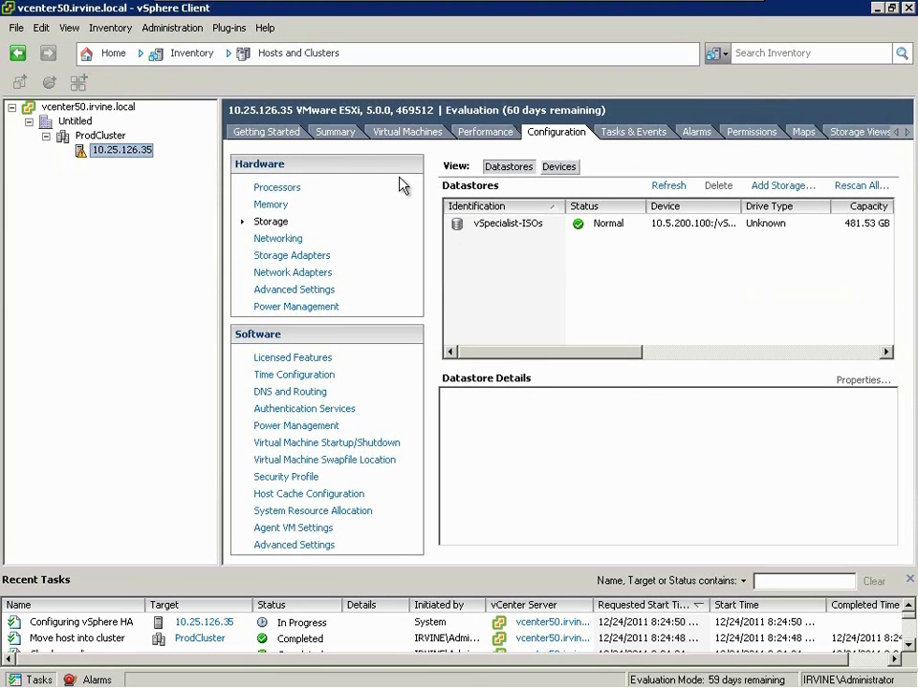
{"action": "left_click", "coordinate": [336, 132]}
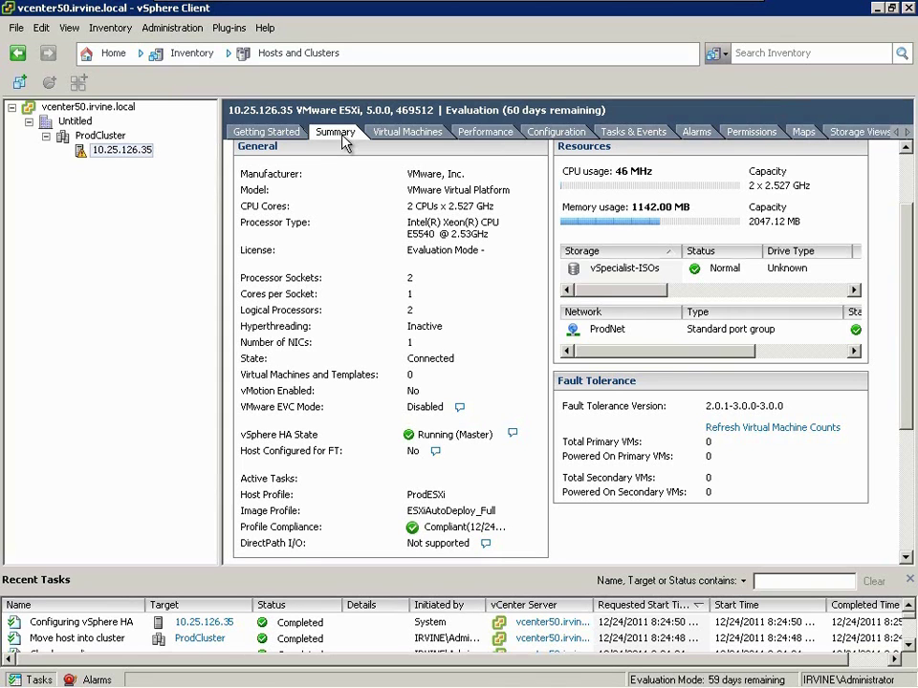
- In PowerCLI run New-DeployRule ProdCluster with ESXiAutoDeploy_Full, ProdESXi, ProdCluster, pattern model=VMware Virtual Platform
{"action": "key", "text": "alt"}
{"action": "key", "text": "alt+Tab"}
{"action": "left_click_drag", "start_coordinate": [368, 120], "coordinate": [375, 20]}
{"action": "type", "text": "new-deployrule -name \"Prod"}
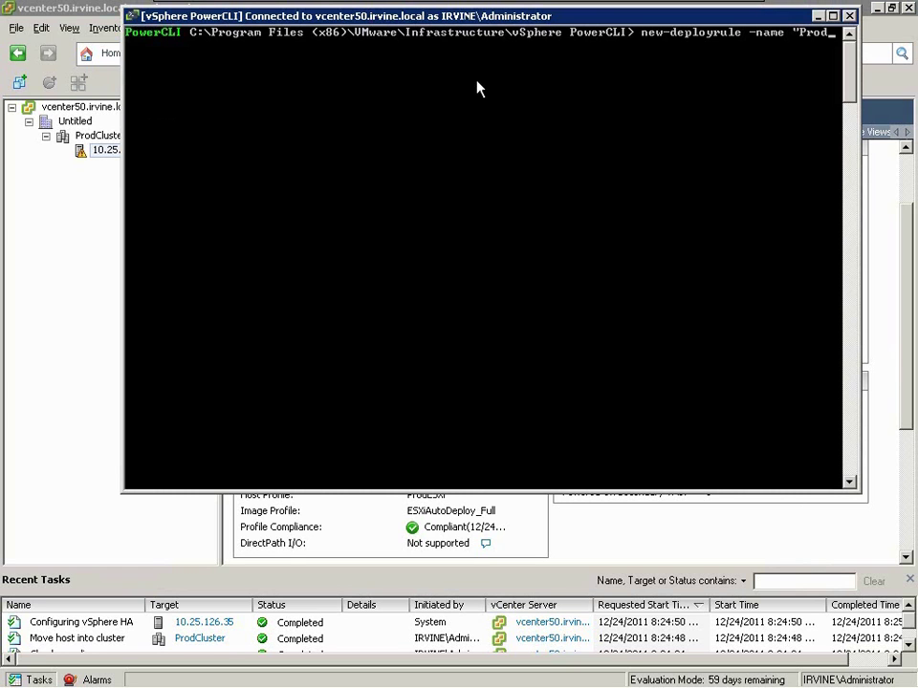
{"action": "type", "text": "Cluster\" -item \"ESXi"}
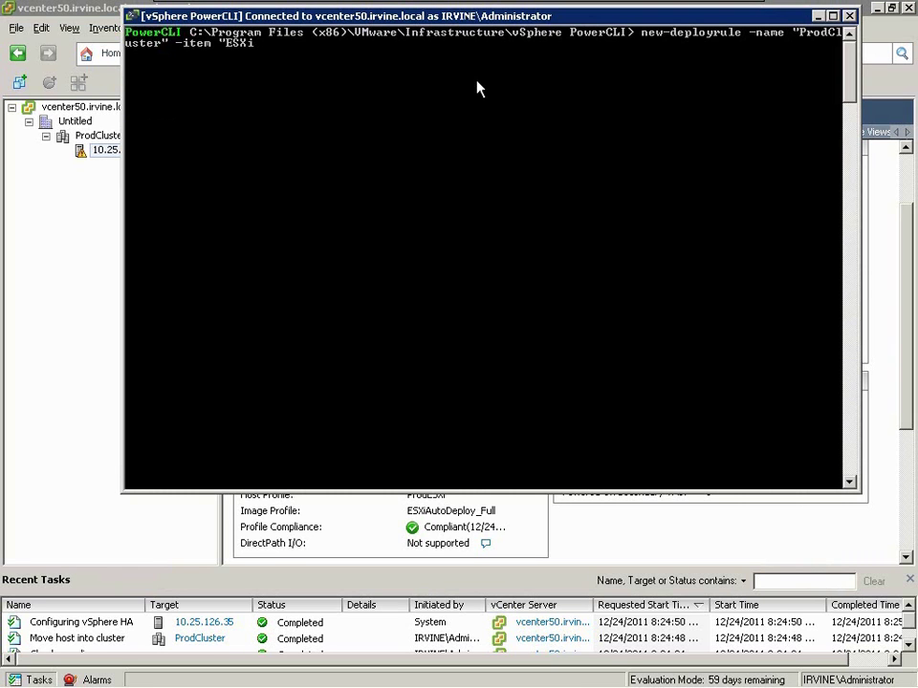
{"action": "type", "text": "AutoDeploy_Full\""}
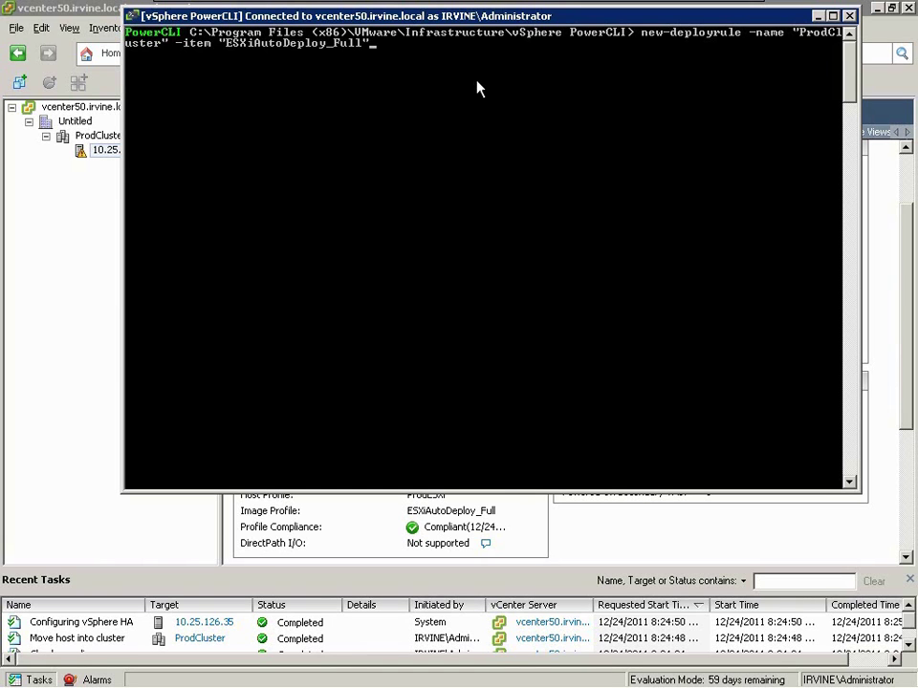
{"action": "type", "text": ","}
{"action": "type", "text": "ProdESXi"}
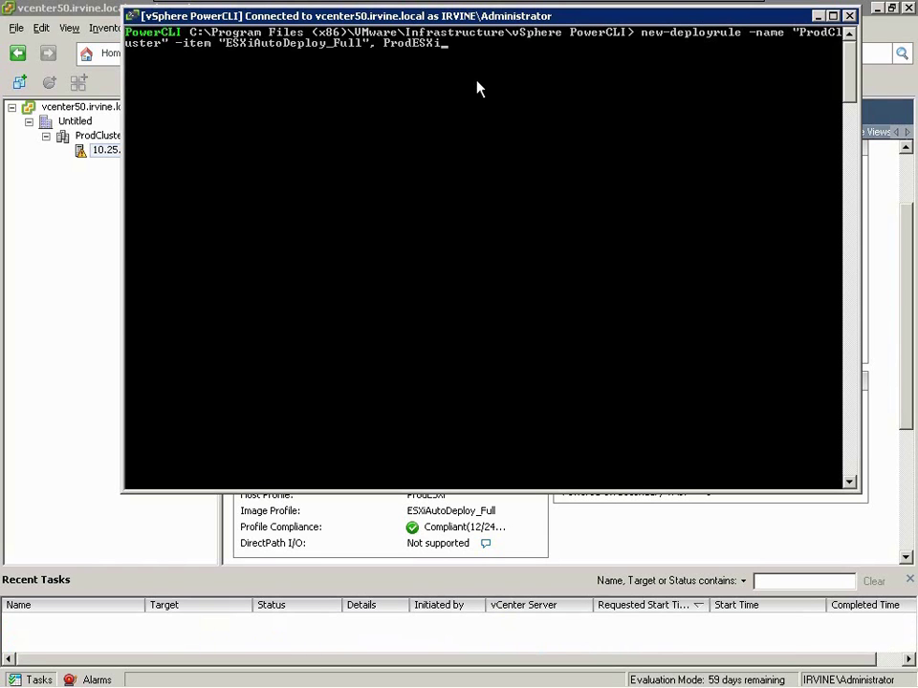
{"action": "type", "text": ", ProdCluser"}
{"action": "key", "text": "BackSpace"}
{"action": "key", "text": "BackSpace"}
{"action": "type", "text": "ter -pattern"}
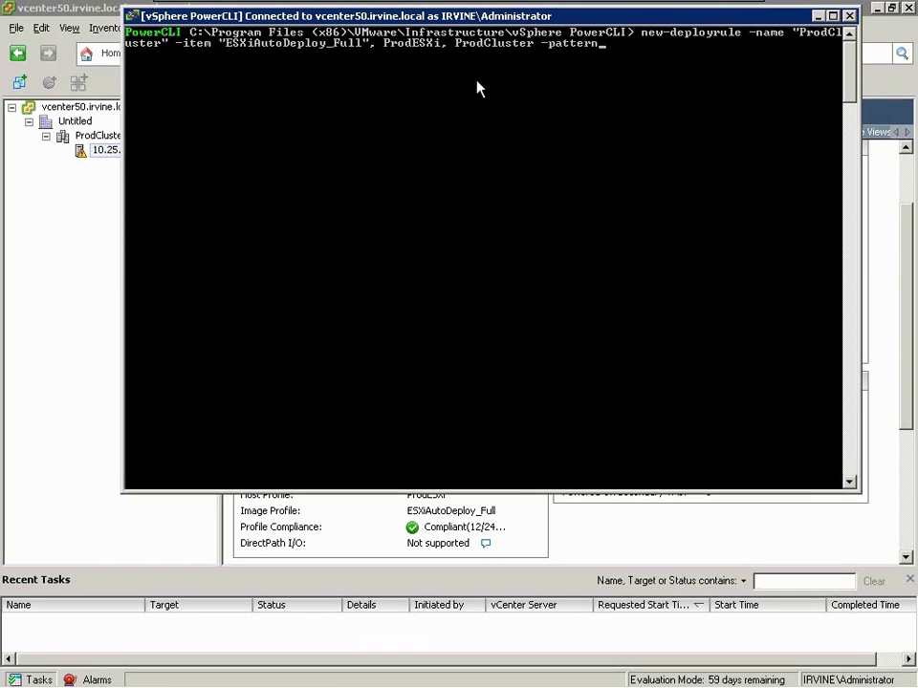
{"action": "type", "text": " \"model="}
{"action": "type", "text": "VMware Virtual Platform\""}
{"action": "key", "text": "Return"}
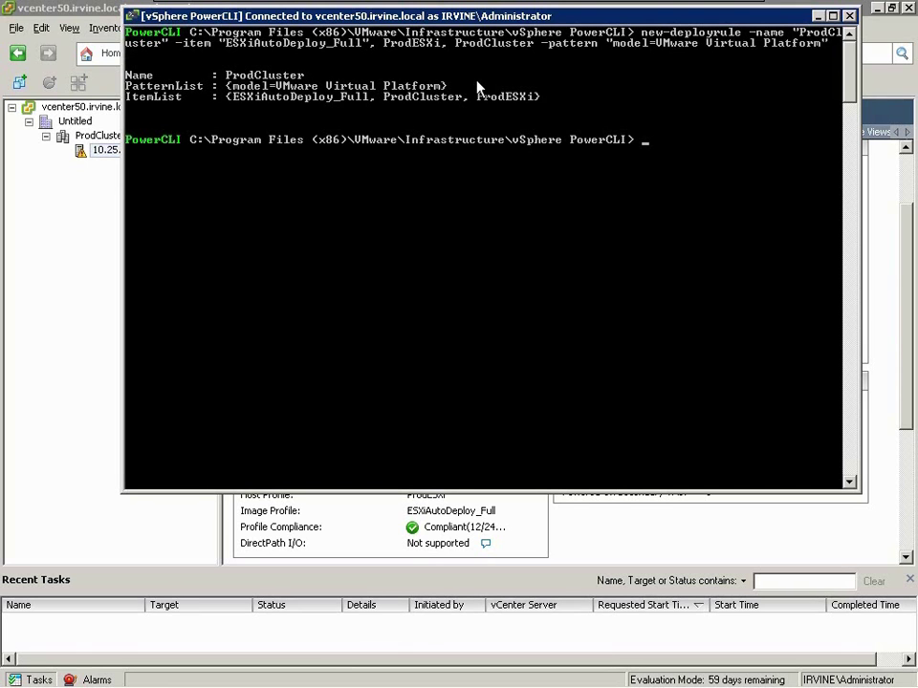
- Add the ProdCluster deploy rule to the active rule set with add-deployrule
{"action": "type", "text": "add-repl"}
{"action": "key", "text": "BackSpace"}
{"action": "key", "text": "BackSpace"}
{"action": "key", "text": "BackSpace"}
{"action": "key", "text": "BackSpace"}
{"action": "type", "text": "deployrule -"}
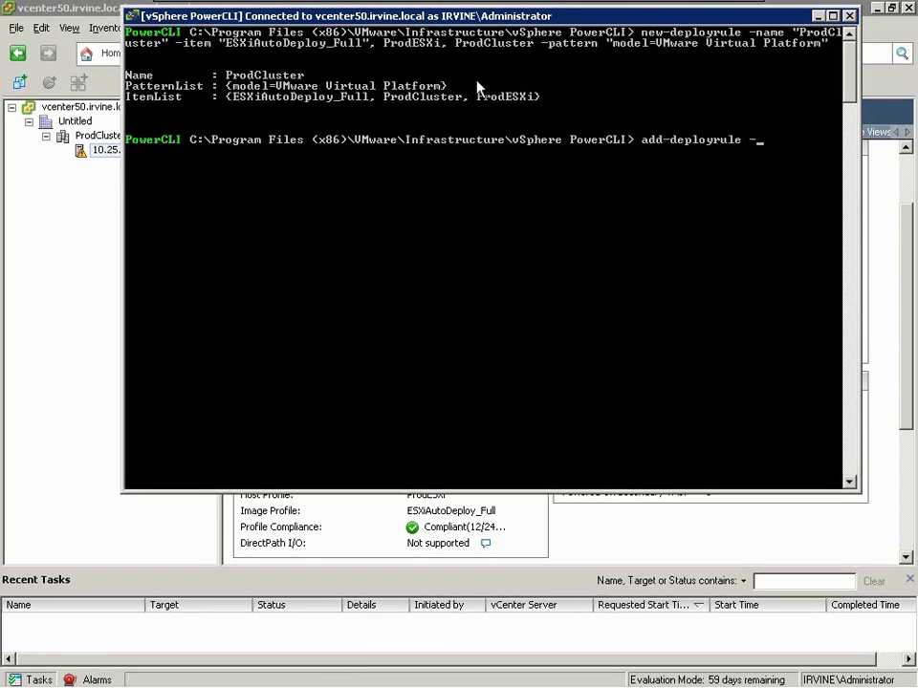
{"action": "type", "text": "deployrule \"ProdCl"}
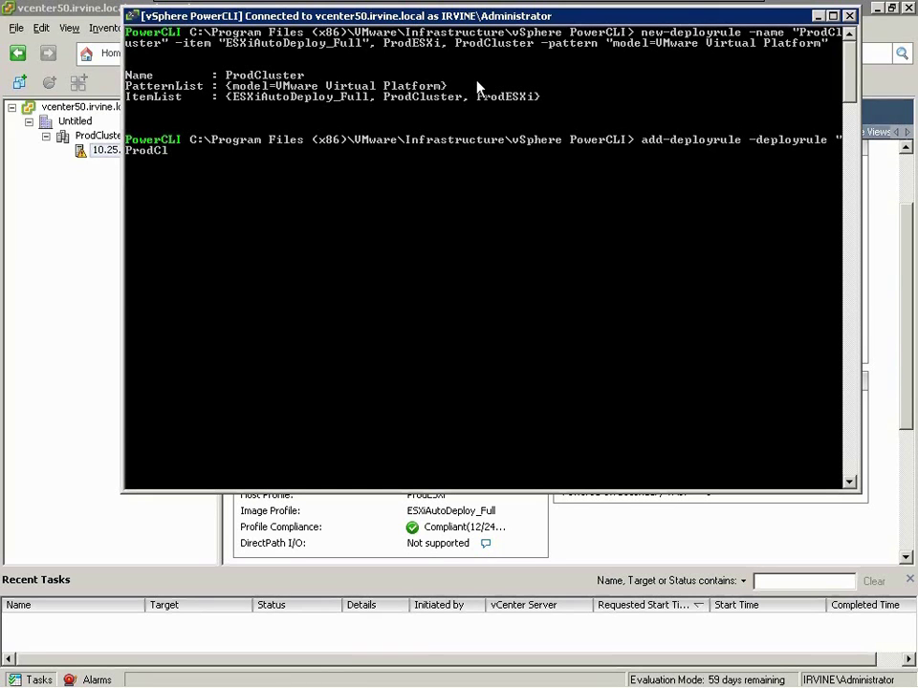
{"action": "type", "text": "uster\""}
{"action": "key", "text": "Return"}
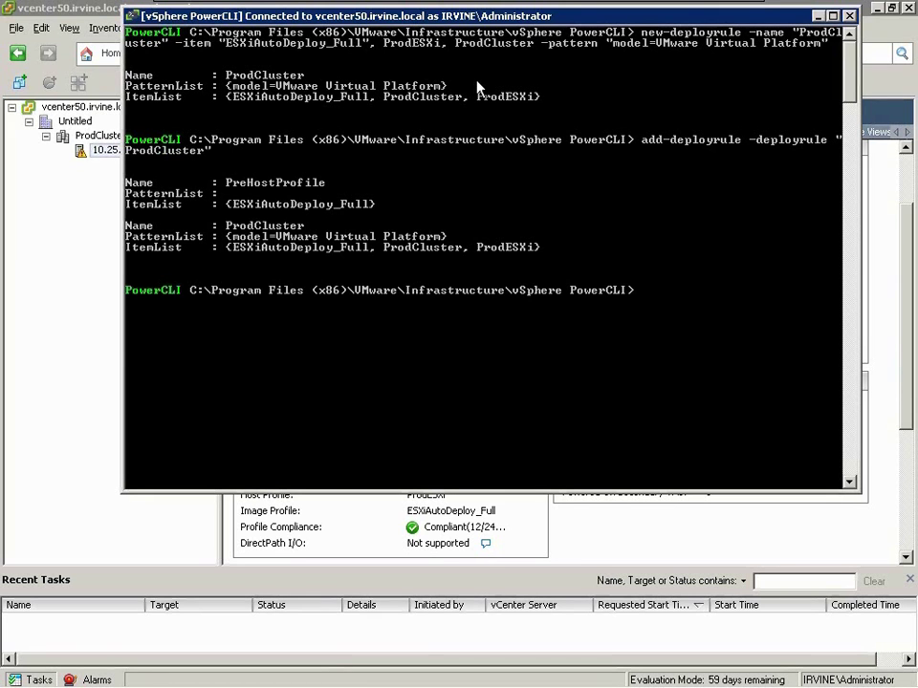
- List the deploy rules with get-deployrule, then remove the PreHostProfile rule
{"action": "type", "text": "get-deployrule"}
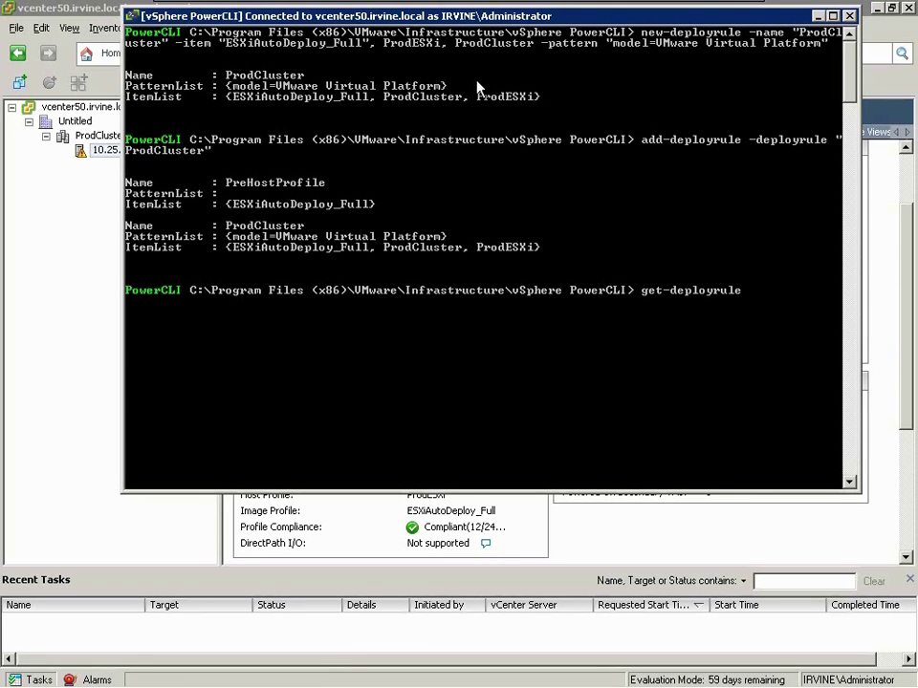
{"action": "key", "text": "Return"}
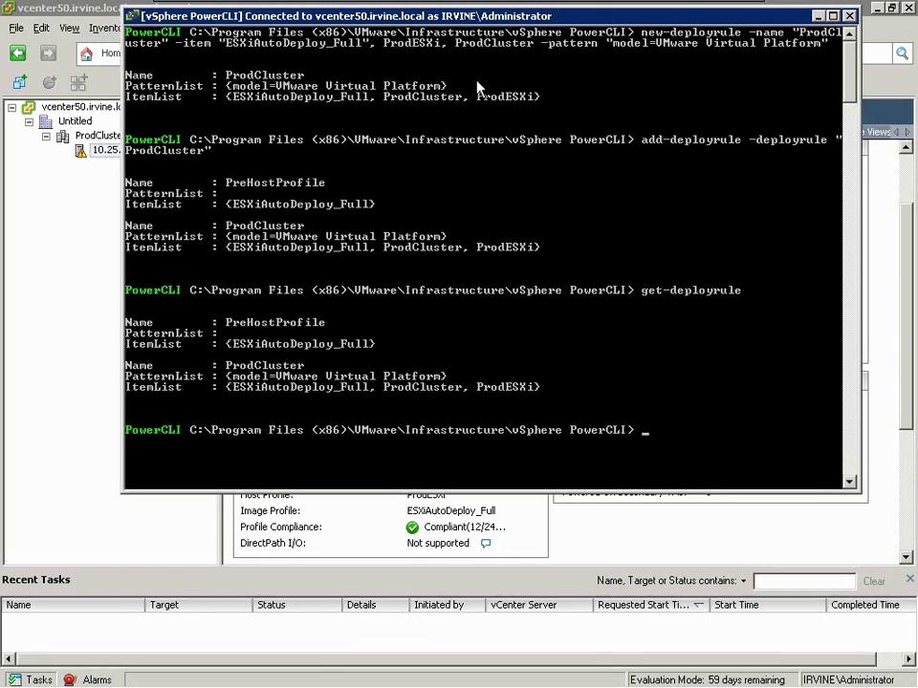
{"action": "type", "text": "remove-deployrule -deployrule"}
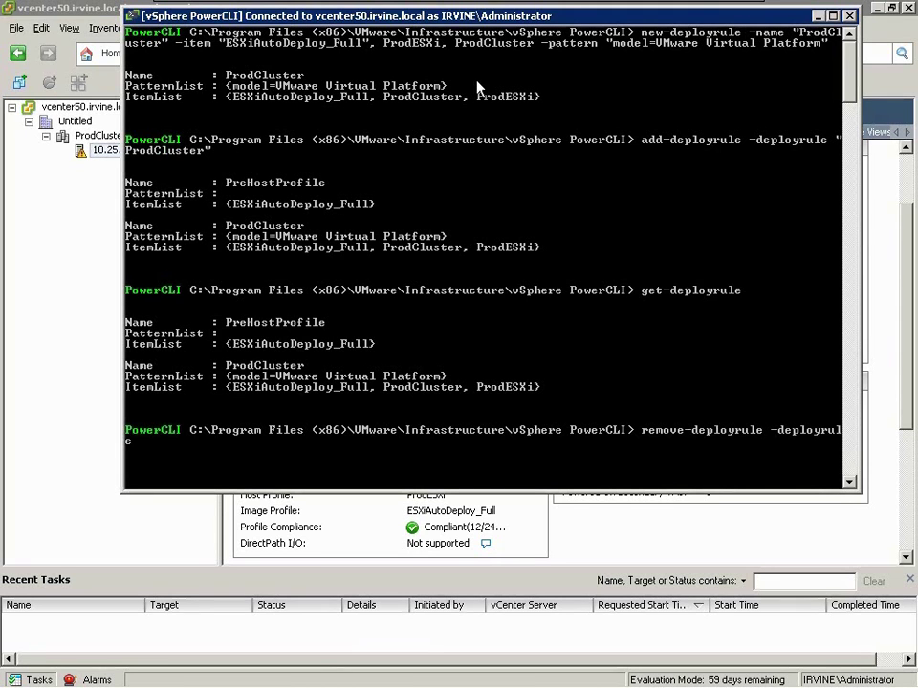
{"action": "type", "text": " PreHostProfile -delete"}
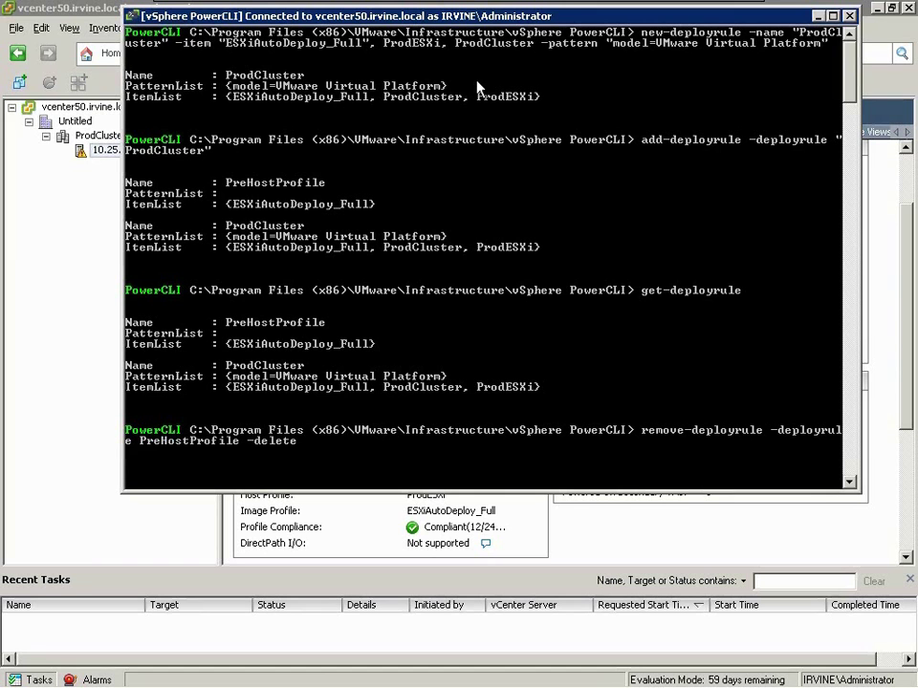
{"action": "key", "text": "Return"}
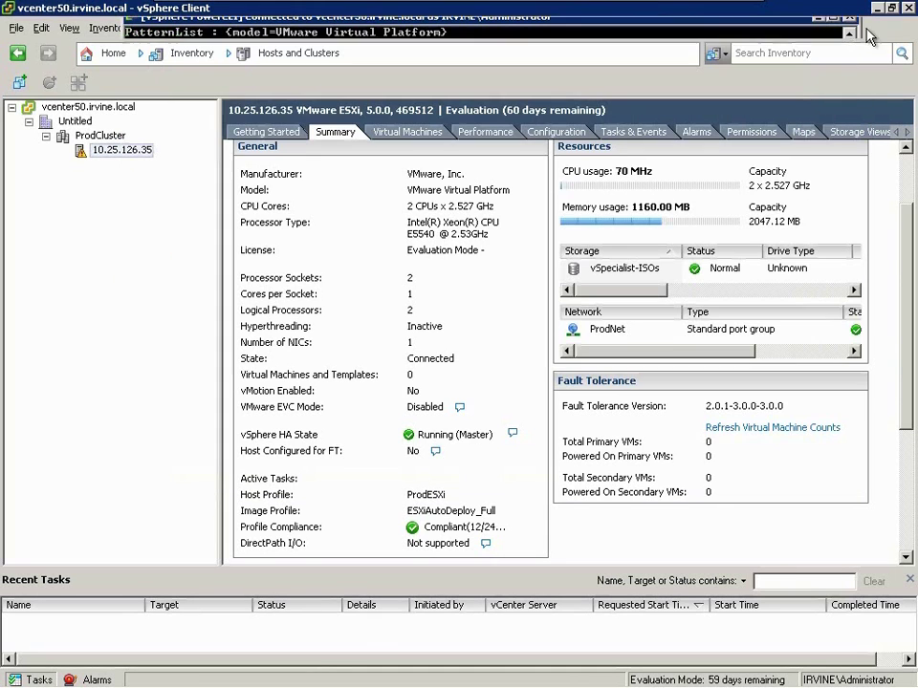
- Close the autodeploy-demo-2 console and return to the vSphere Client inventory
{"action": "left_click", "coordinate": [661, 4]}
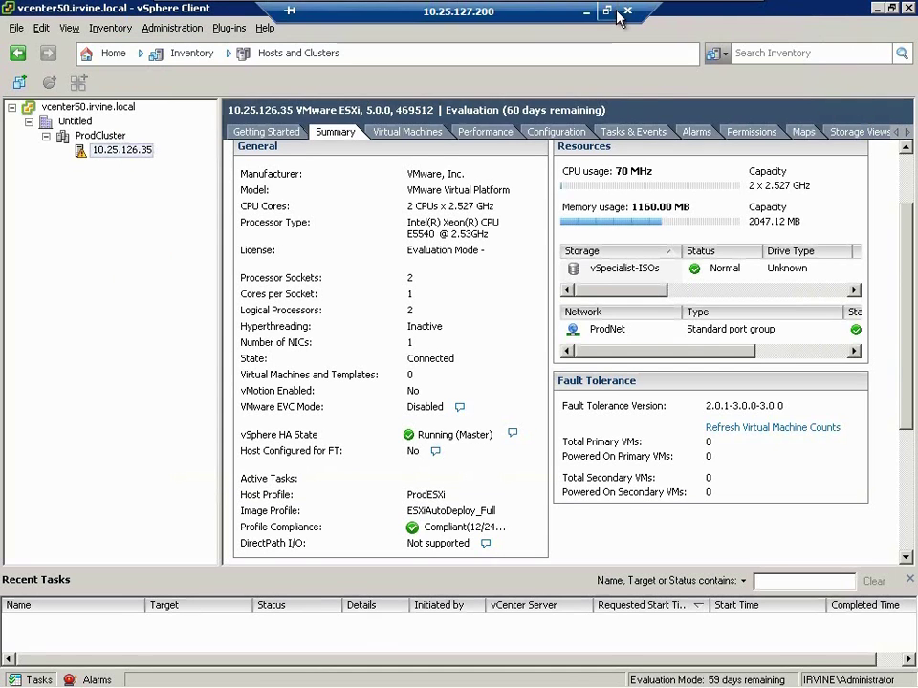
{"action": "left_click", "coordinate": [587, 14]}
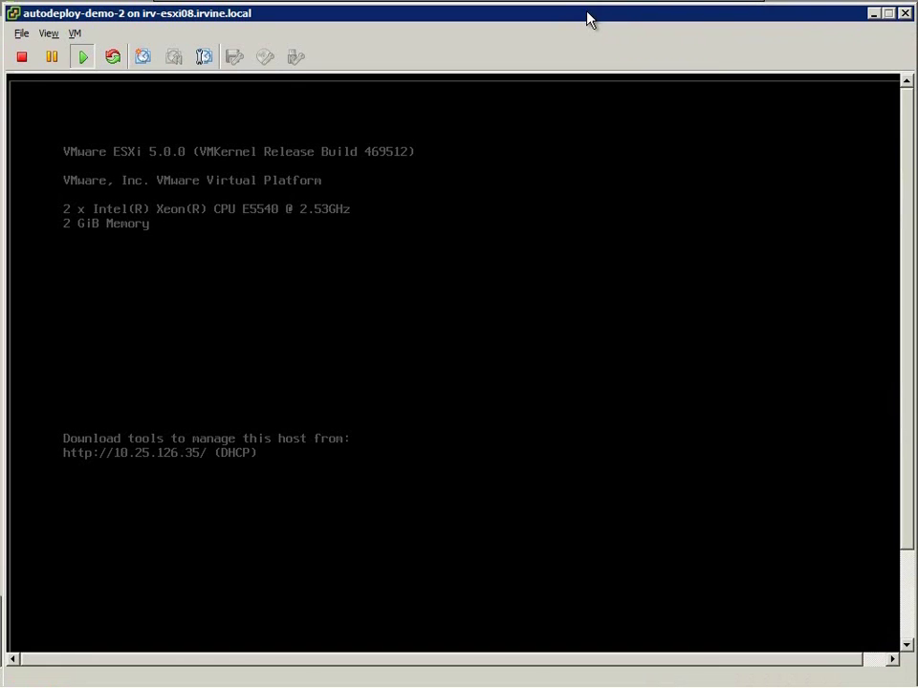
{"action": "left_click", "coordinate": [905, 13]}
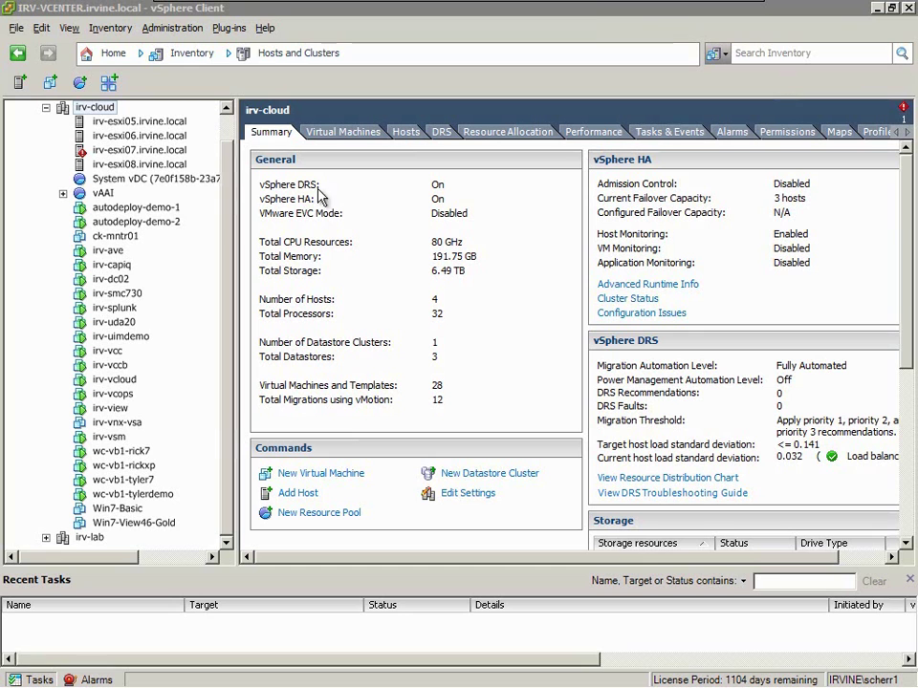
- Start a custom VM named autodeploy-demo-3 in irv-cloud on datastore vnx5500-fast-ds0
{"action": "right_click", "coordinate": [132, 197]}
{"action": "right_click", "coordinate": [97, 108]}
{"action": "left_click", "coordinate": [125, 141]}
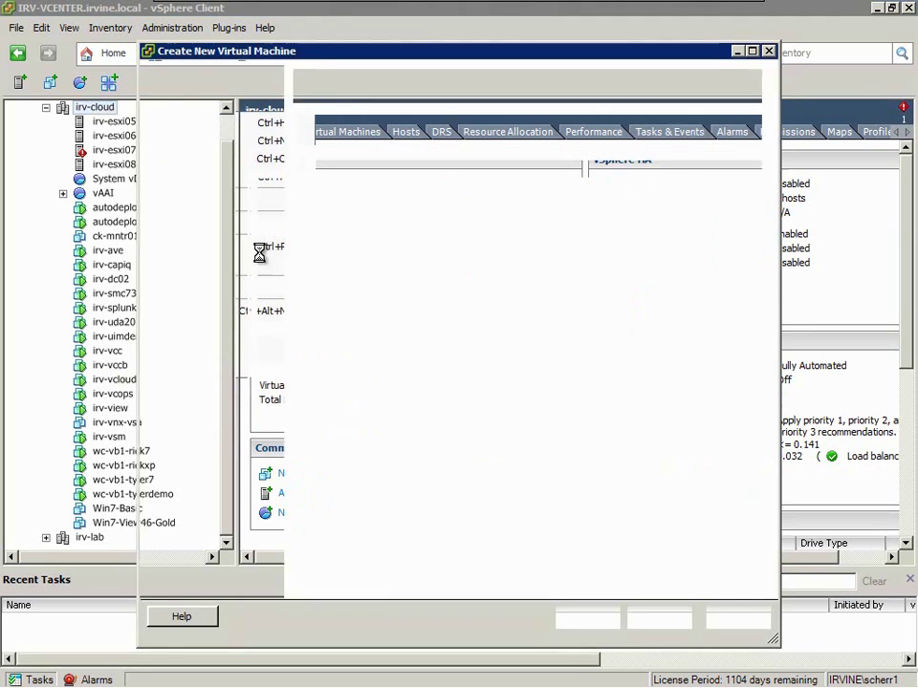
{"action": "left_click", "coordinate": [327, 215]}
{"action": "key", "text": "Return"}
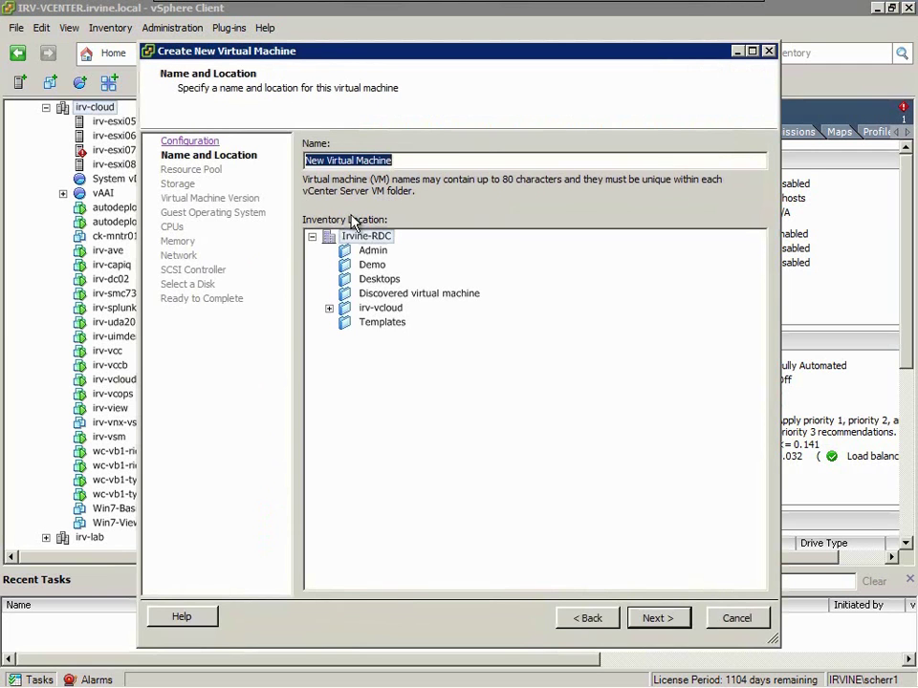
{"action": "type", "text": "auto"}
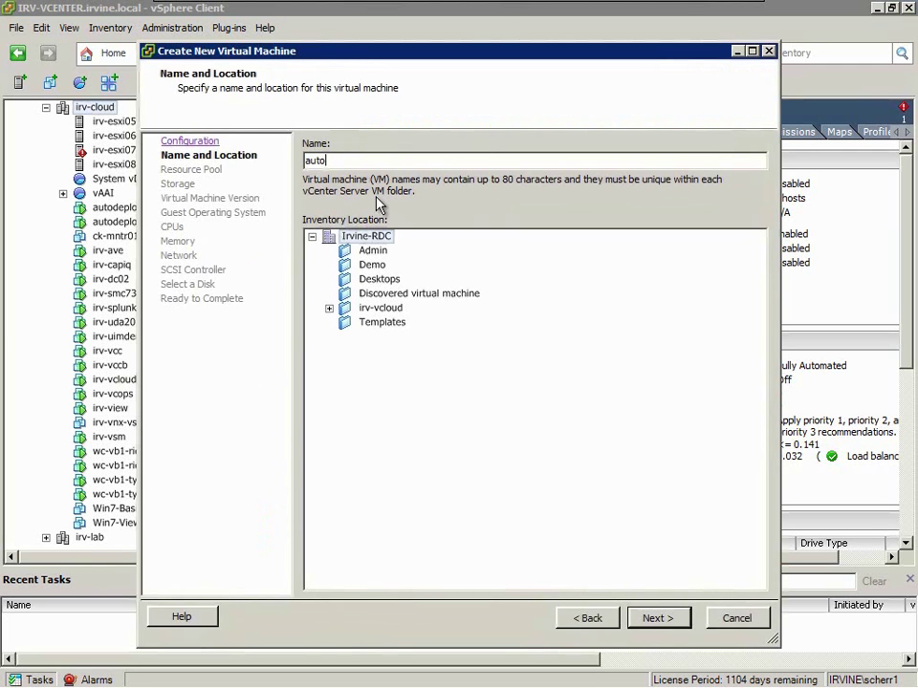
{"action": "type", "text": "deploy-demo-"}
{"action": "key", "text": "Return"}
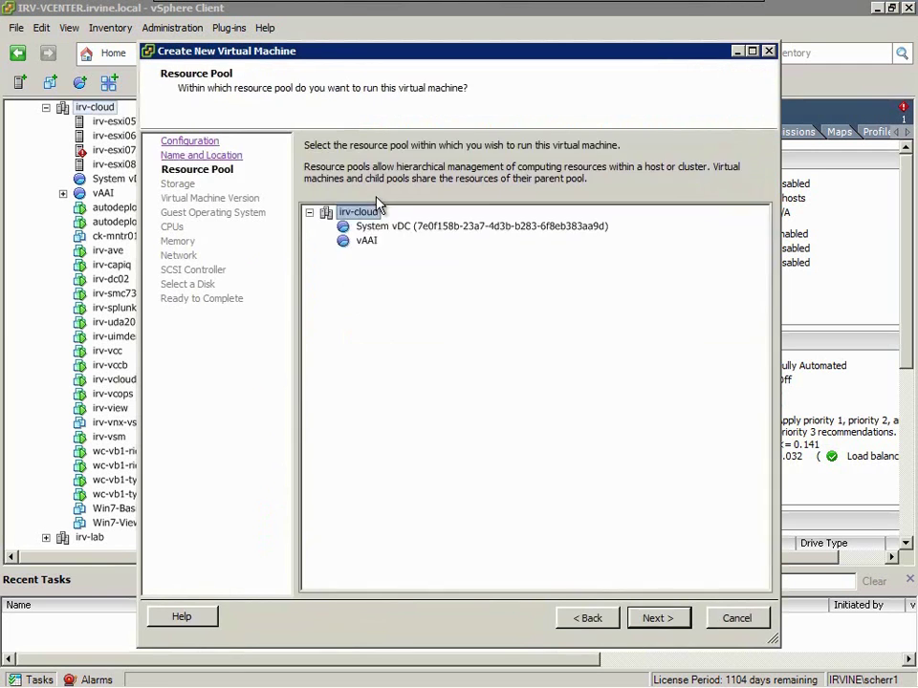
{"action": "key", "text": "Return"}
{"action": "key", "text": "Down"}
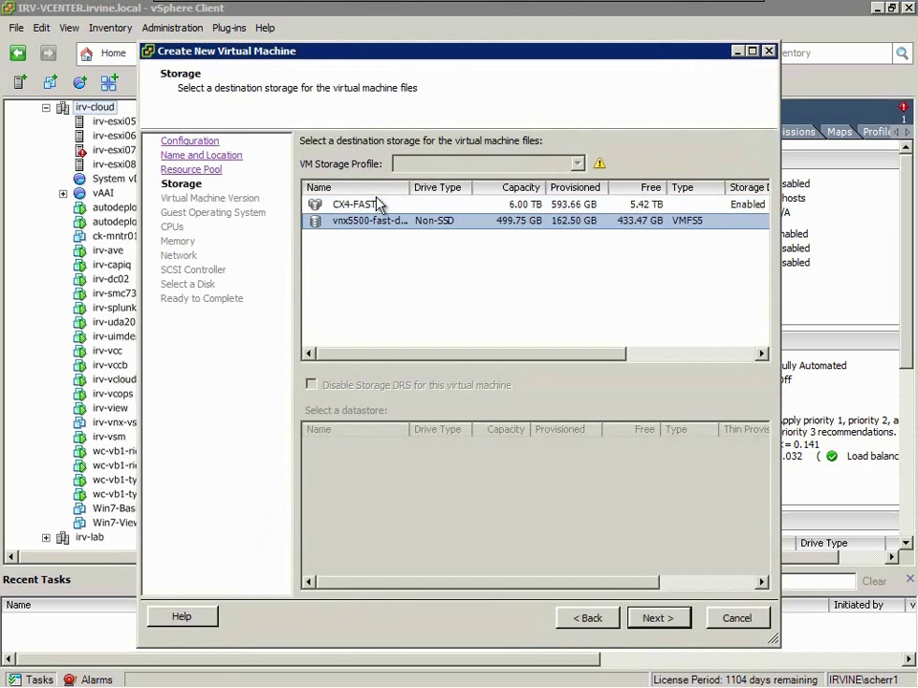
{"action": "key", "text": "Return"}
{"action": "key", "text": "Return"}
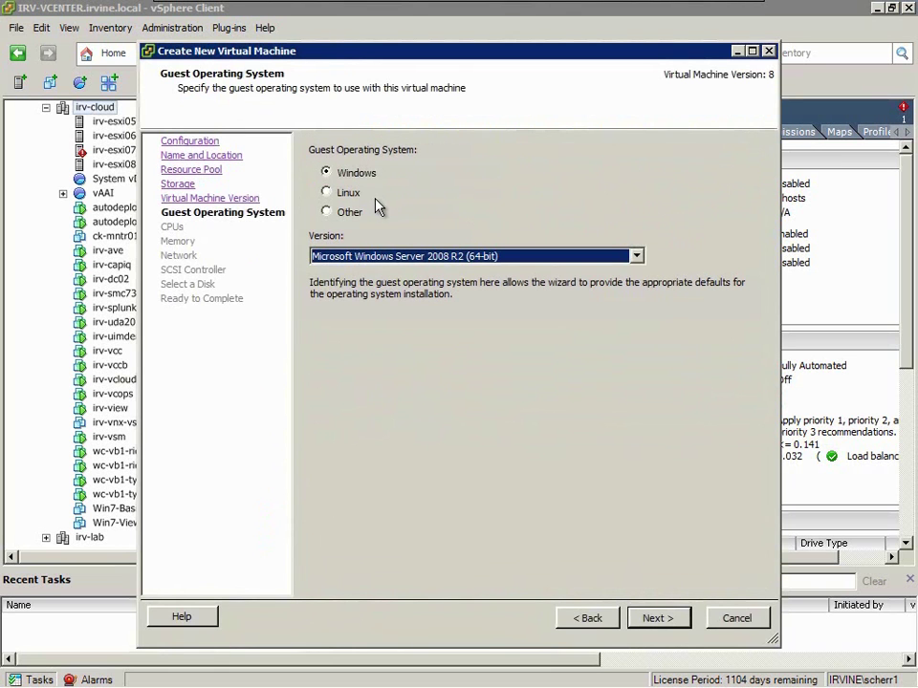
- Set the guest OS to Other (32-bit) with 2 virtual sockets
{"action": "left_click", "coordinate": [346, 215]}
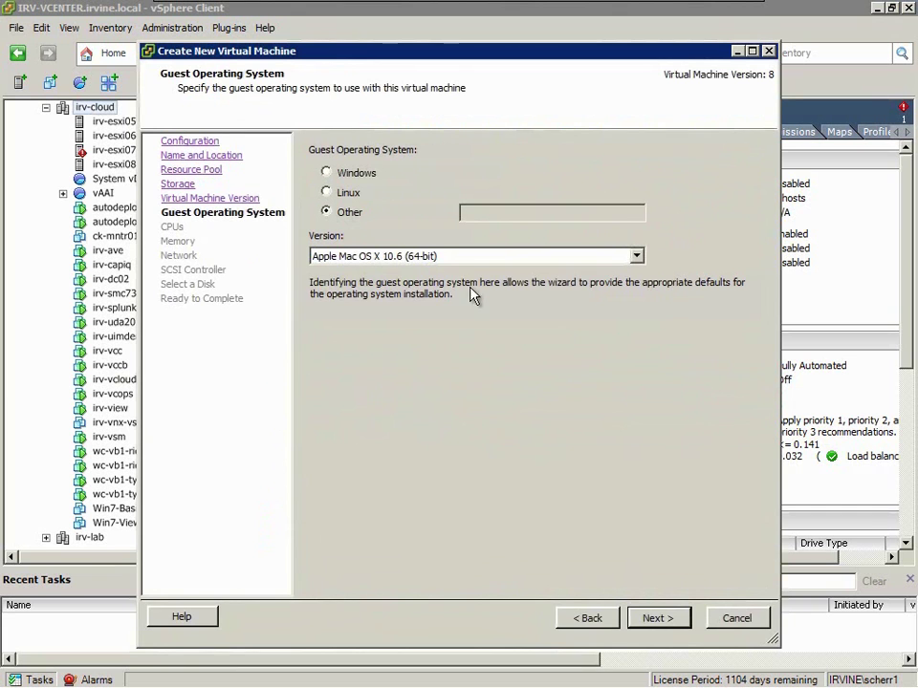
{"action": "left_click", "coordinate": [463, 258]}
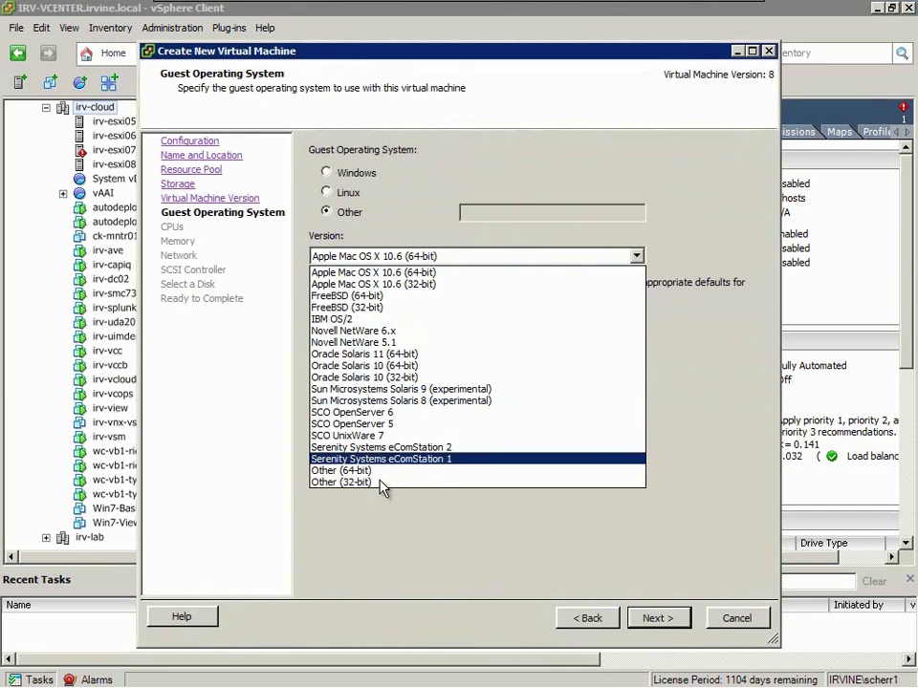
{"action": "left_click", "coordinate": [383, 482]}
{"action": "key", "text": "Return"}
{"action": "left_click", "coordinate": [543, 155]}
{"action": "left_click", "coordinate": [524, 179]}
- Give the VM 2 GB of memory and an E1000 network adapter
{"action": "left_click", "coordinate": [647, 619]}
{"action": "double_click", "coordinate": [492, 163]}
{"action": "type", "text": "52"}
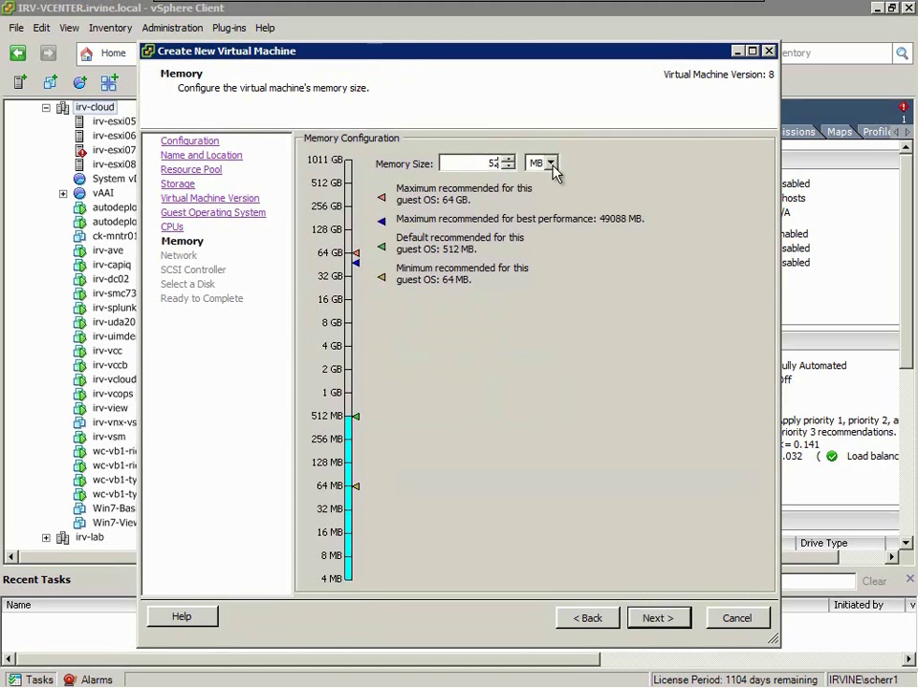
{"action": "left_click", "coordinate": [550, 164]}
{"action": "left_click", "coordinate": [538, 185]}
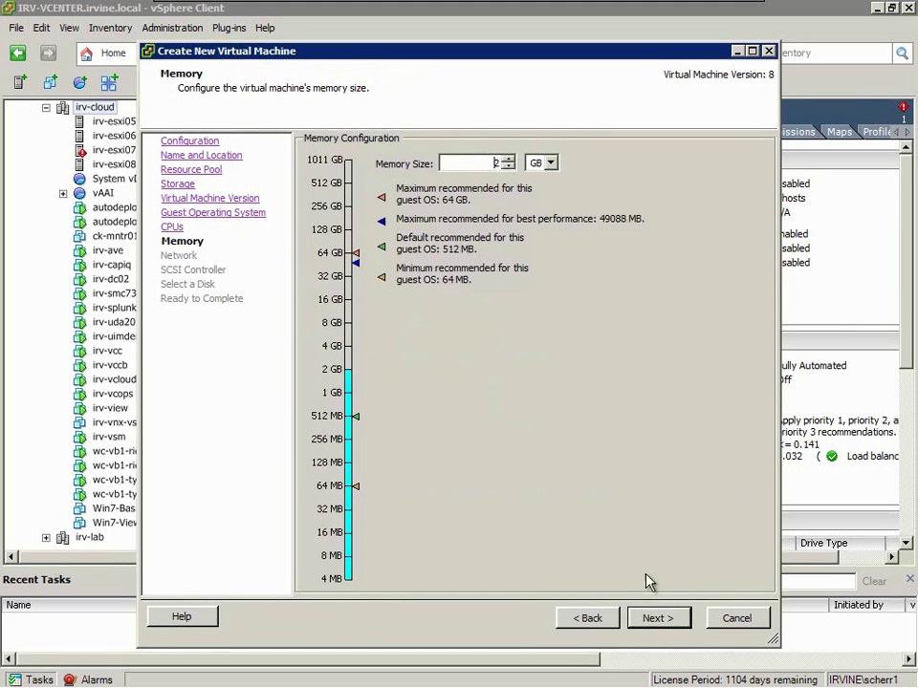
{"action": "left_click", "coordinate": [656, 619]}
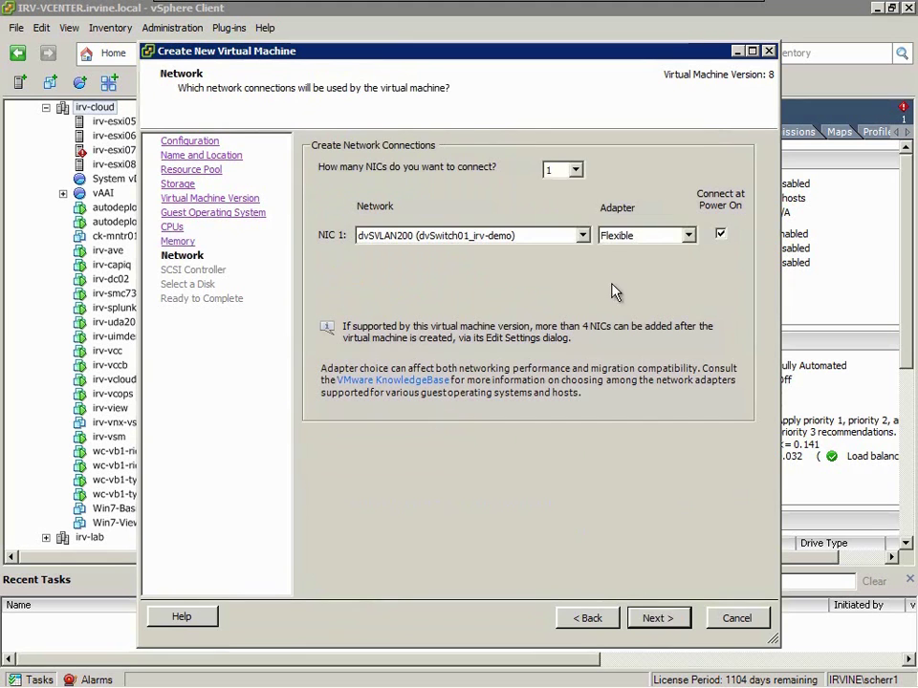
{"action": "left_click", "coordinate": [616, 236]}
{"action": "left_click", "coordinate": [615, 251]}
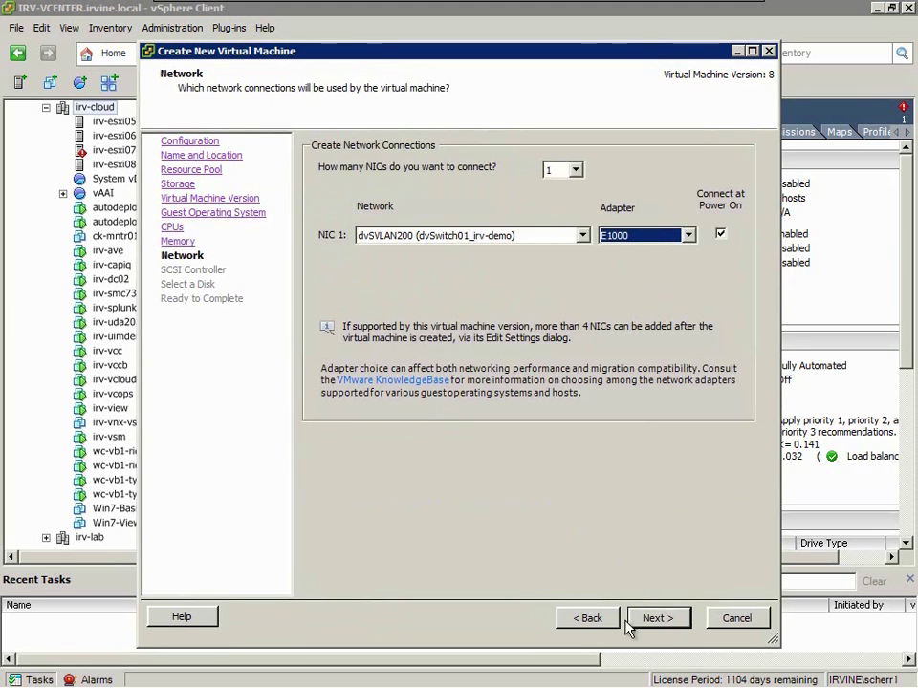
- Skip creating a virtual disk and choose to edit settings before creation
{"action": "left_click", "coordinate": [654, 619]}
{"action": "left_click", "coordinate": [650, 620]}
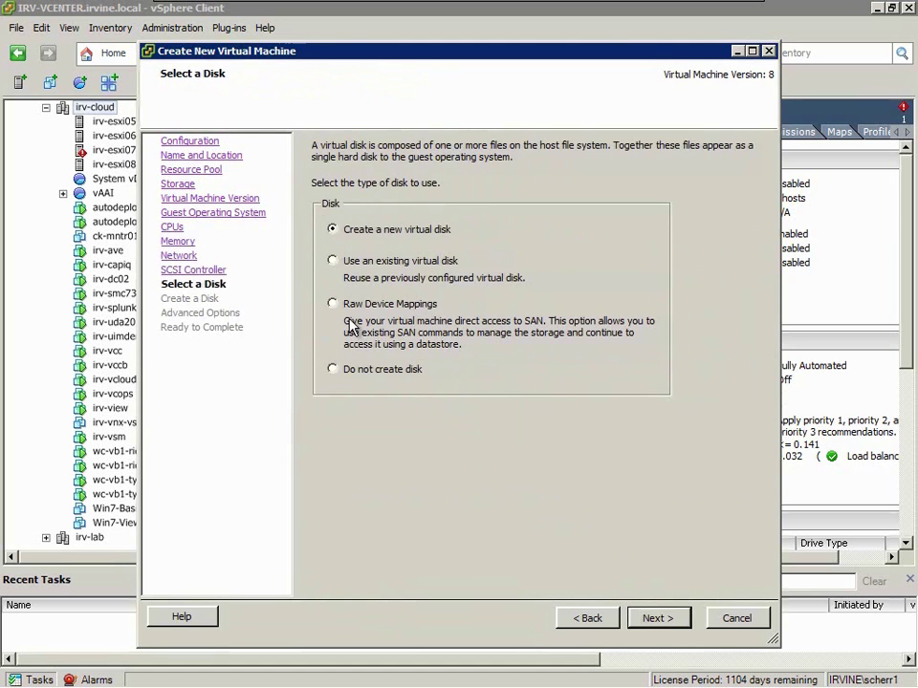
{"action": "left_click", "coordinate": [334, 369]}
{"action": "left_click", "coordinate": [655, 618]}
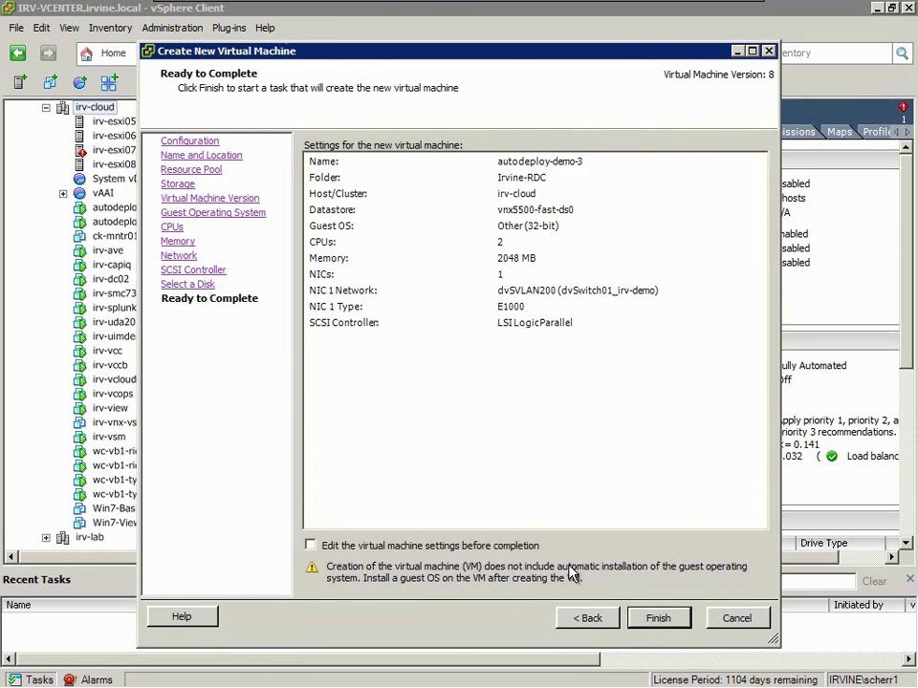
{"action": "left_click", "coordinate": [443, 548]}
{"action": "left_click", "coordinate": [656, 619]}
- Remove the New CD/DVD and New Floppy devices from autodeploy-demo-3
{"action": "left_click", "coordinate": [348, 232]}
{"action": "left_click", "coordinate": [423, 126]}
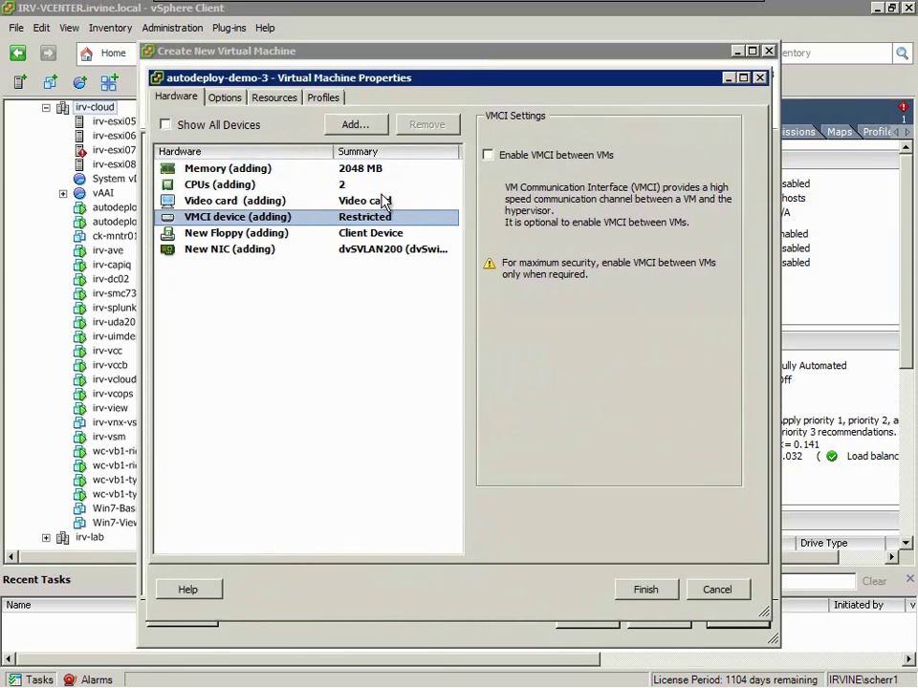
{"action": "left_click", "coordinate": [399, 233]}
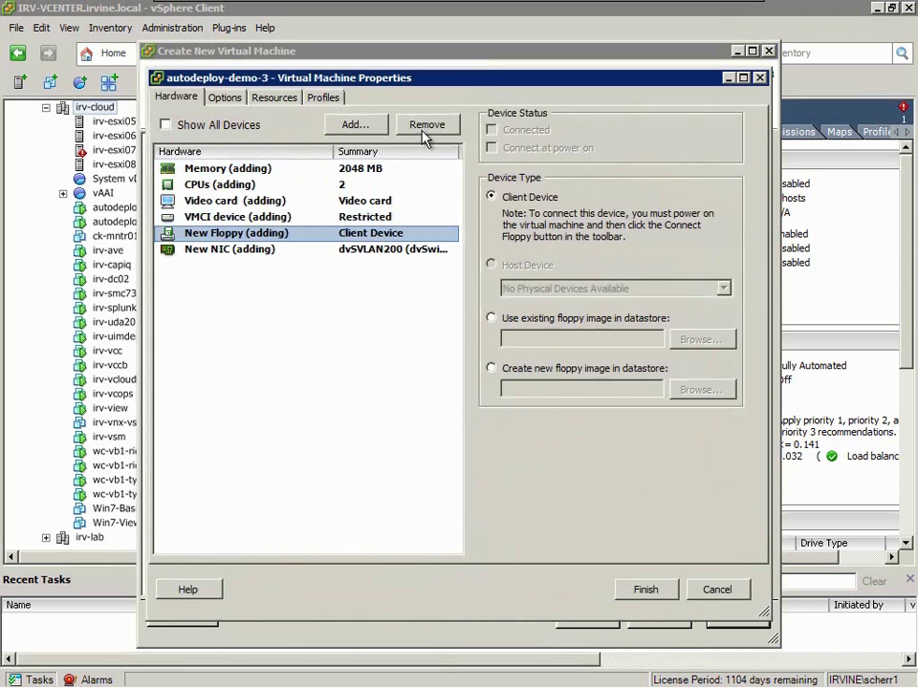
{"action": "left_click", "coordinate": [426, 124]}
- Set the guest OS to Other with the description 'VMware ESXi 5'
{"action": "left_click", "coordinate": [230, 98]}
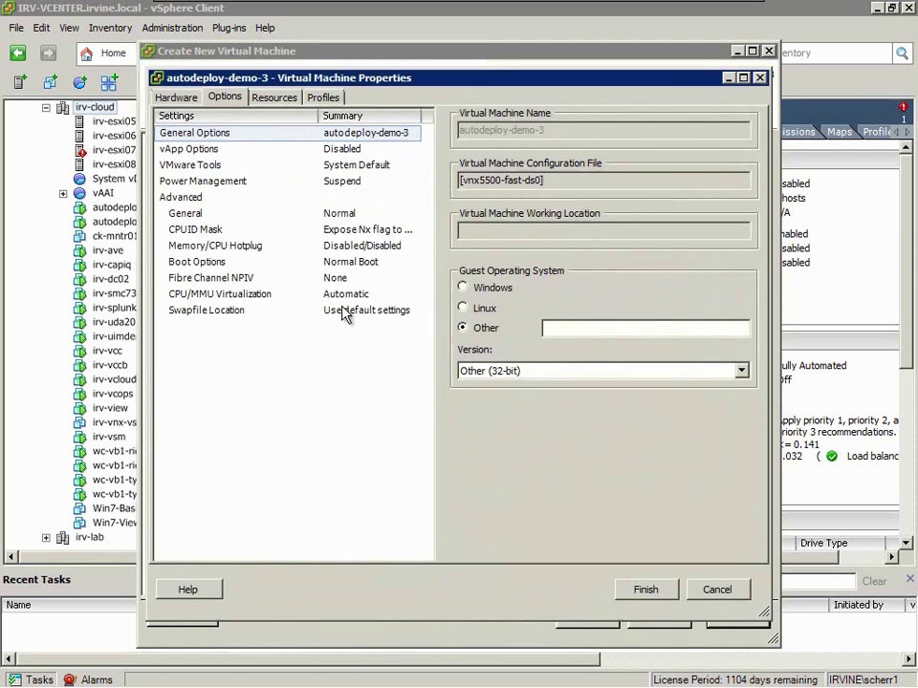
{"action": "left_click", "coordinate": [501, 371]}
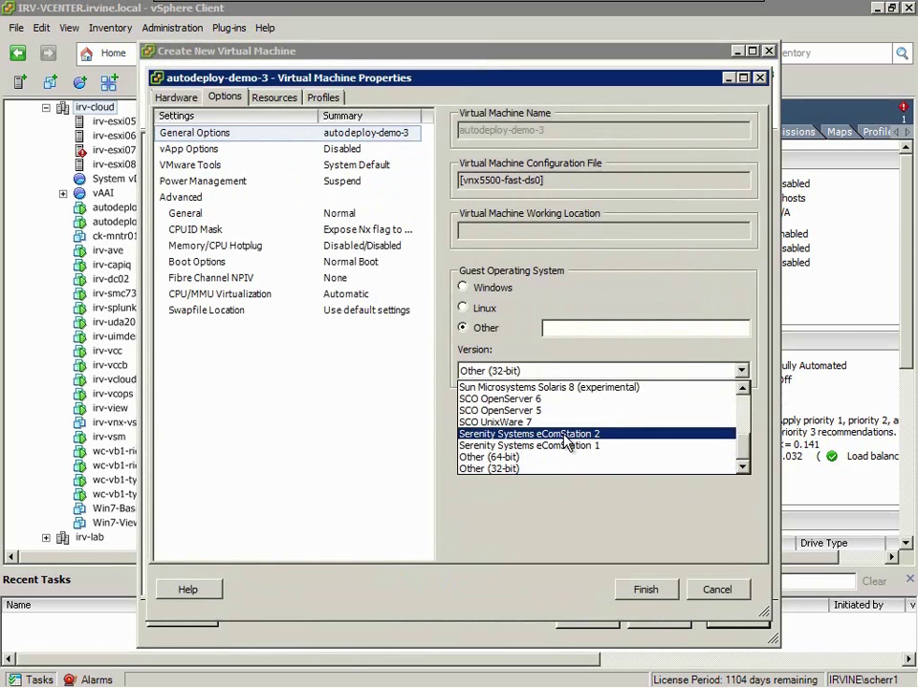
{"action": "left_click_drag", "start_coordinate": [748, 438], "coordinate": [496, 321]}
{"action": "left_click", "coordinate": [486, 308]}
{"action": "left_click", "coordinate": [549, 372]}
{"action": "mouse_move", "coordinate": [748, 405]}
{"action": "left_mouse_down"}
{"action": "mouse_move", "coordinate": [743, 465]}
{"action": "mouse_move", "coordinate": [744, 383]}
{"action": "left_mouse_up"}
{"action": "left_click", "coordinate": [487, 332]}
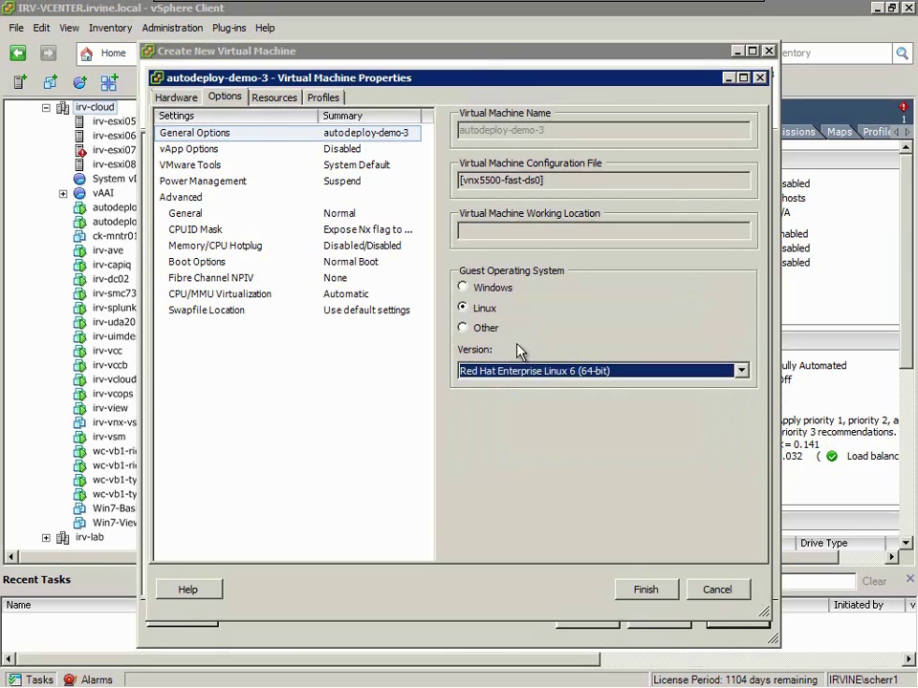
{"action": "left_click", "coordinate": [487, 327]}
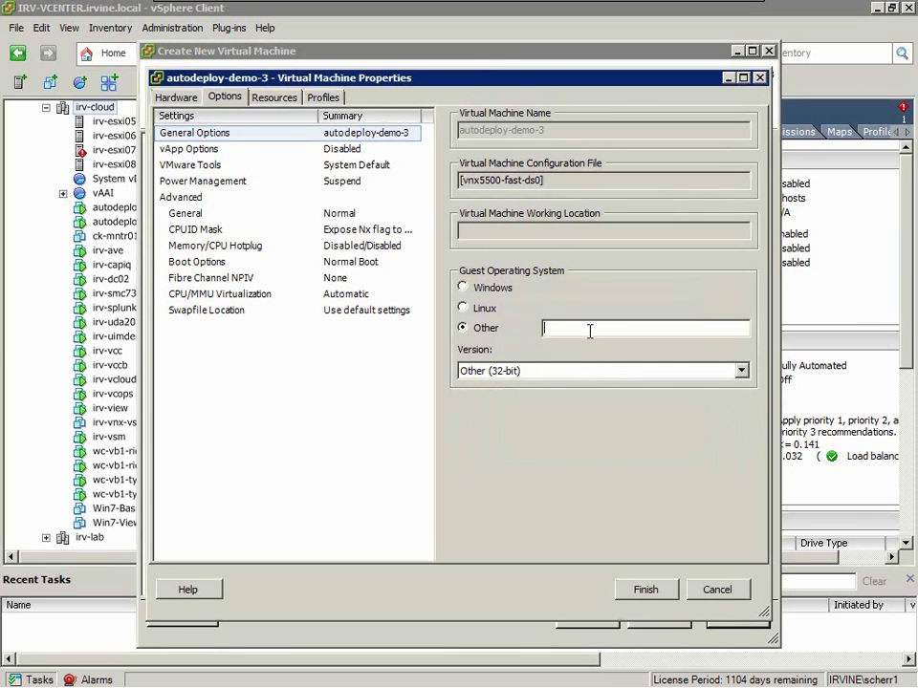
{"action": "type", "text": "VMware ESXi 5.x"}
- Enable hardware EPT/RVI CPU/MMU virtualization and finish creating the VM
{"action": "left_click", "coordinate": [287, 294]}
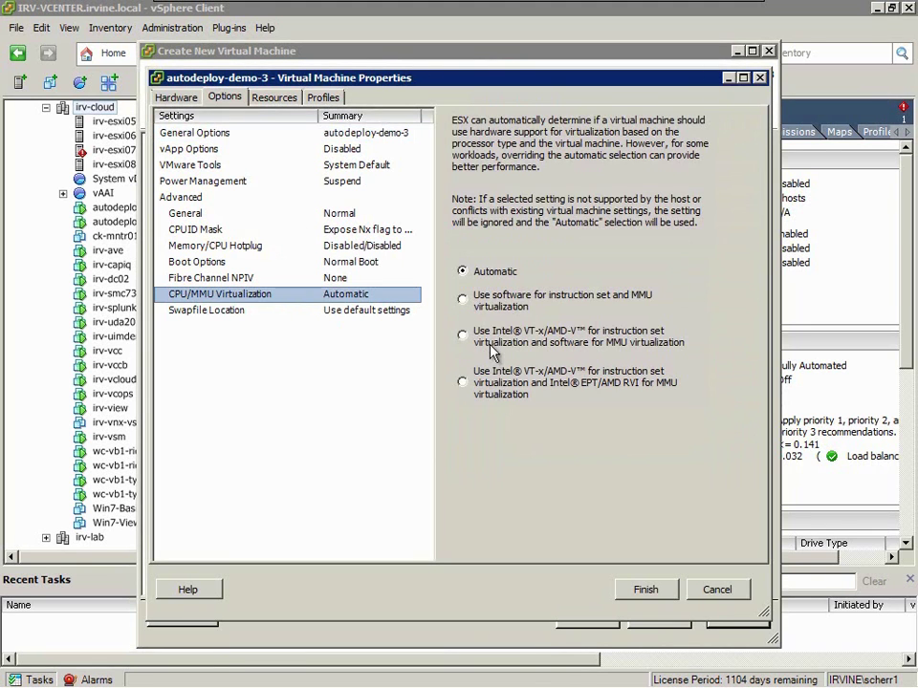
{"action": "left_click", "coordinate": [487, 377]}
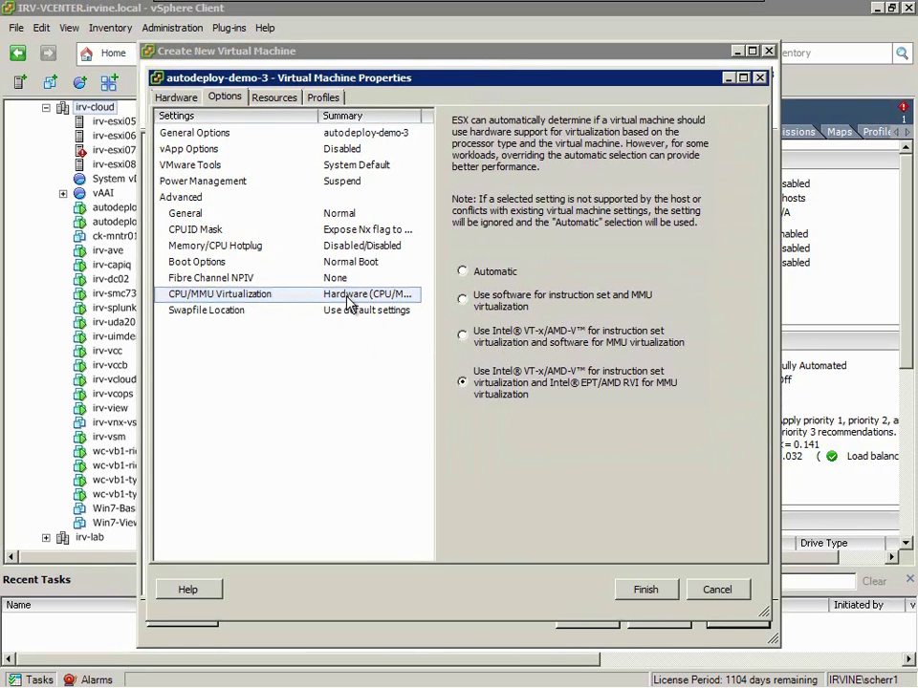
{"action": "left_click", "coordinate": [641, 589]}
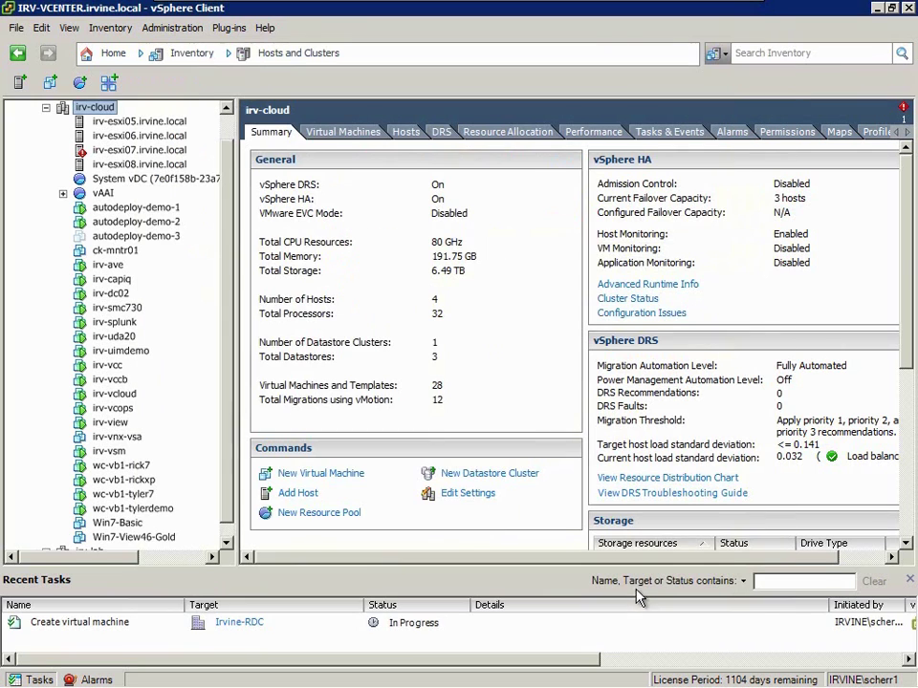
- Copy the MAC address of autodeploy-demo-3's network adapter
{"action": "right_click", "coordinate": [144, 235]}
{"action": "left_click", "coordinate": [191, 321]}
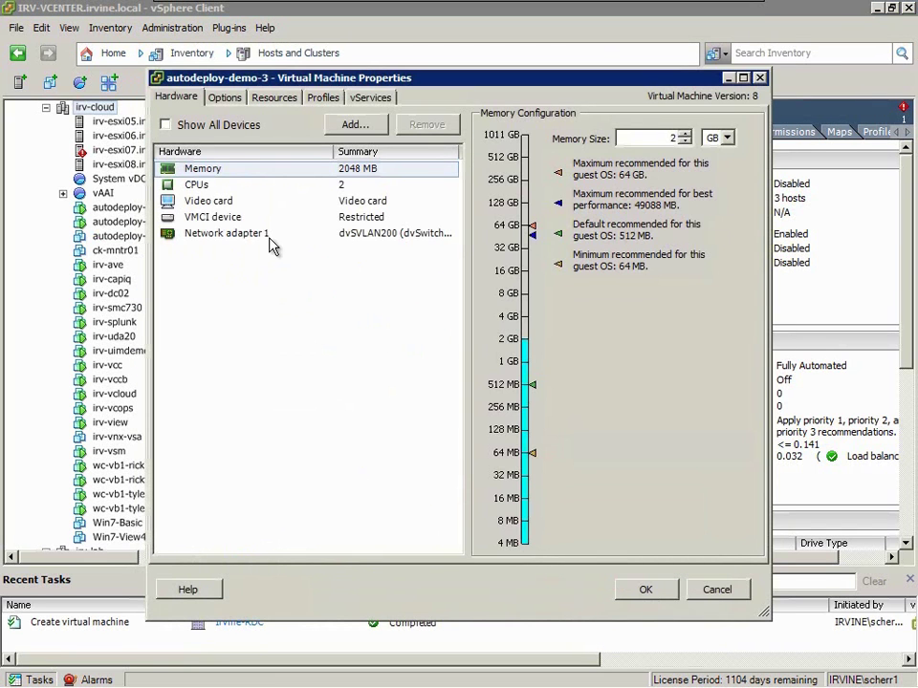
{"action": "left_click", "coordinate": [268, 236]}
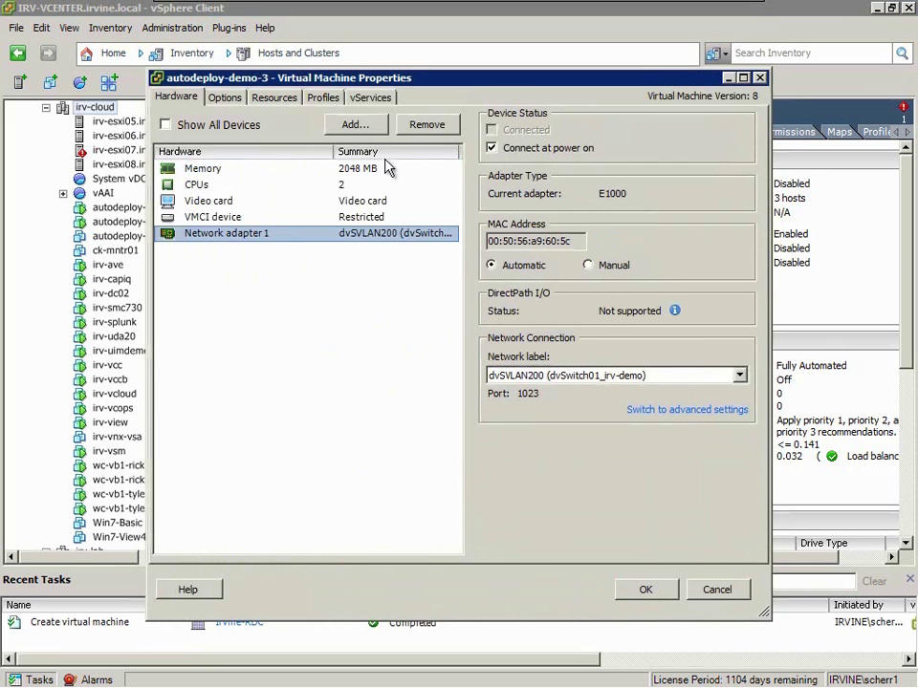
{"action": "left_click_drag", "start_coordinate": [571, 242], "coordinate": [487, 245]}
{"action": "right_click", "coordinate": [512, 247]}
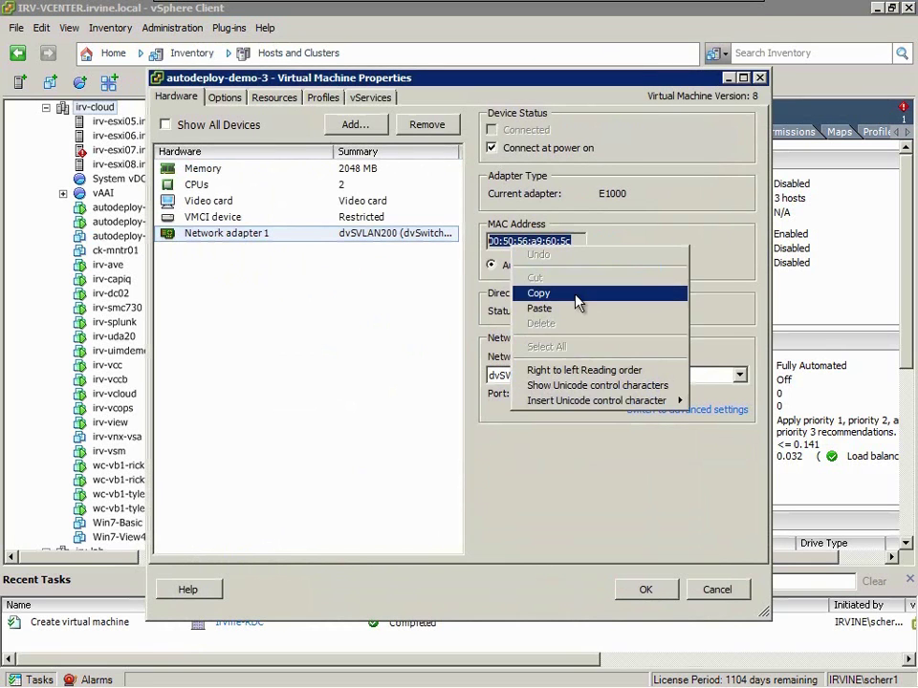
{"action": "left_click", "coordinate": [578, 302]}
- Set the guest OS version to VMware ESXi 5.x and save the settings
{"action": "left_click", "coordinate": [230, 100]}
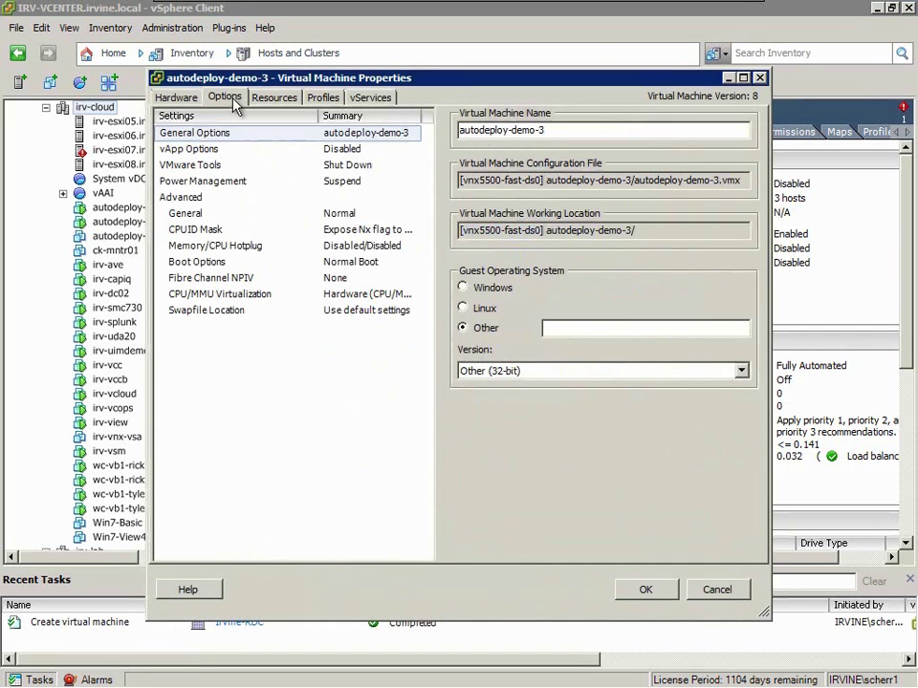
{"action": "left_click", "coordinate": [516, 370]}
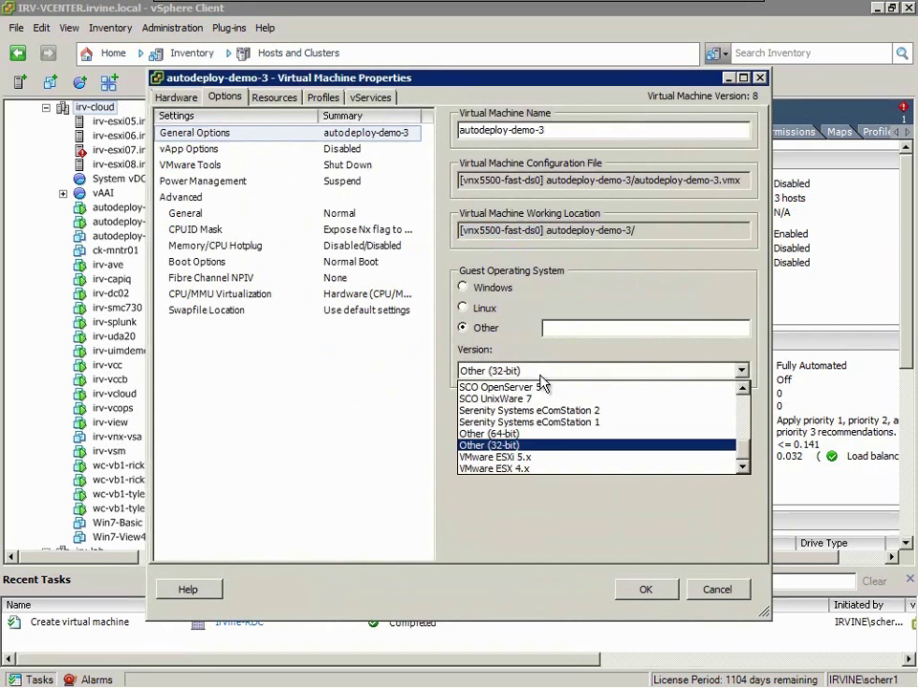
{"action": "left_click", "coordinate": [713, 459]}
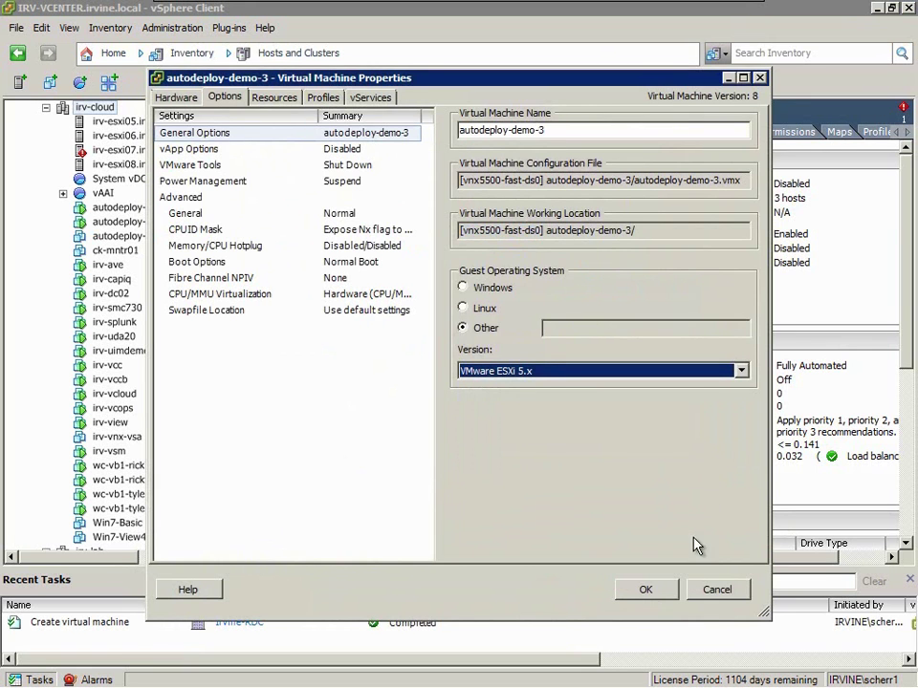
{"action": "left_click", "coordinate": [657, 587]}
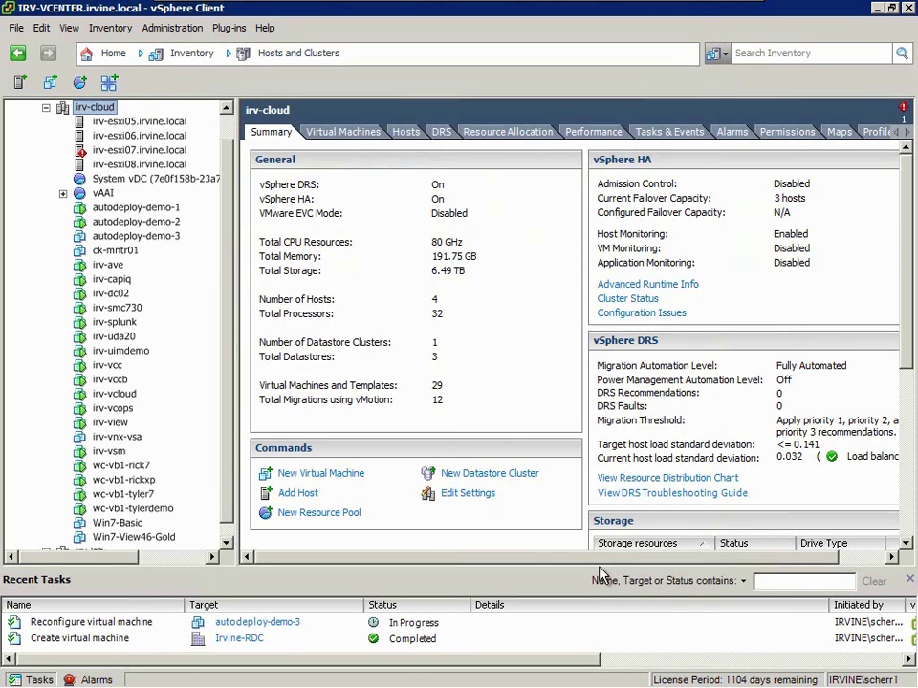
- Switch to the DHCP remote session and show the scope's reservations
{"action": "mouse_move", "coordinate": [373, 682]}
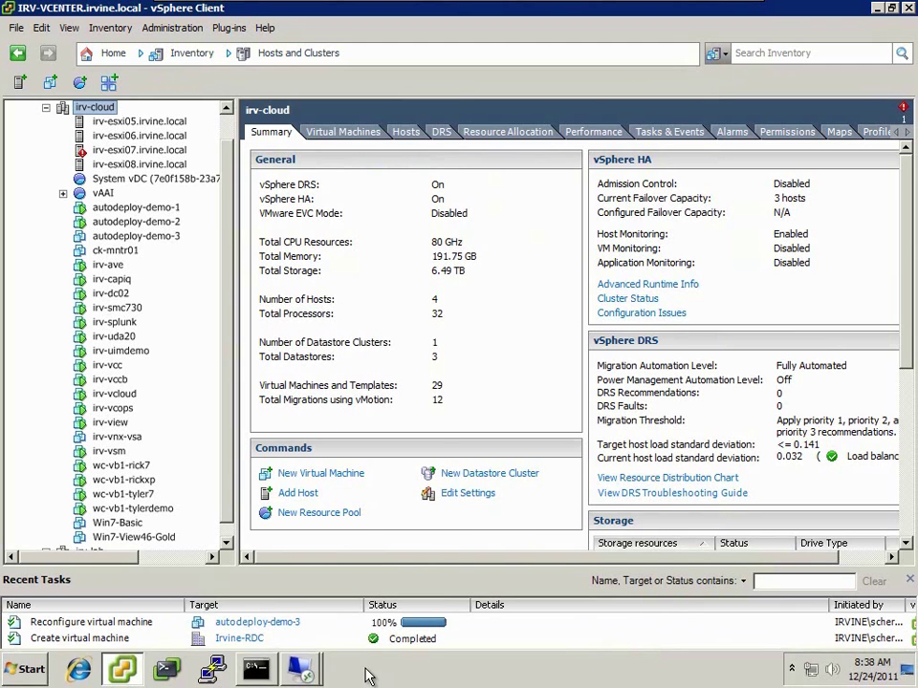
{"action": "mouse_move", "coordinate": [304, 674]}
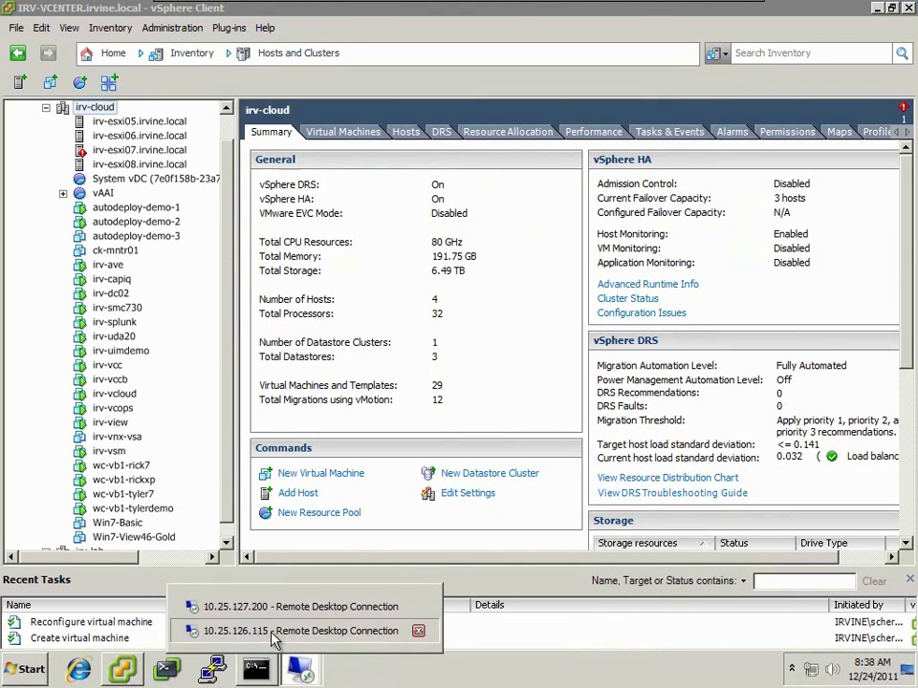
{"action": "left_click", "coordinate": [272, 632]}
{"action": "right_click", "coordinate": [364, 216]}
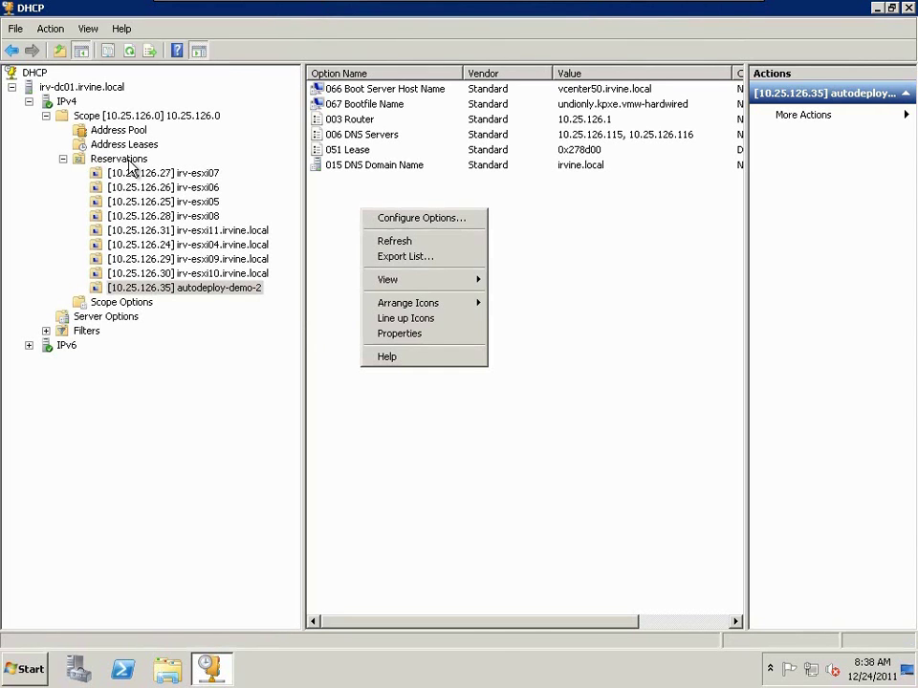
{"action": "left_click", "coordinate": [127, 159]}
- Add reservation autodeploy-demo-3 for 10.25.126.36 using the VM's pasted, dash-separated MAC address
{"action": "right_click", "coordinate": [342, 232]}
{"action": "left_click", "coordinate": [353, 241]}
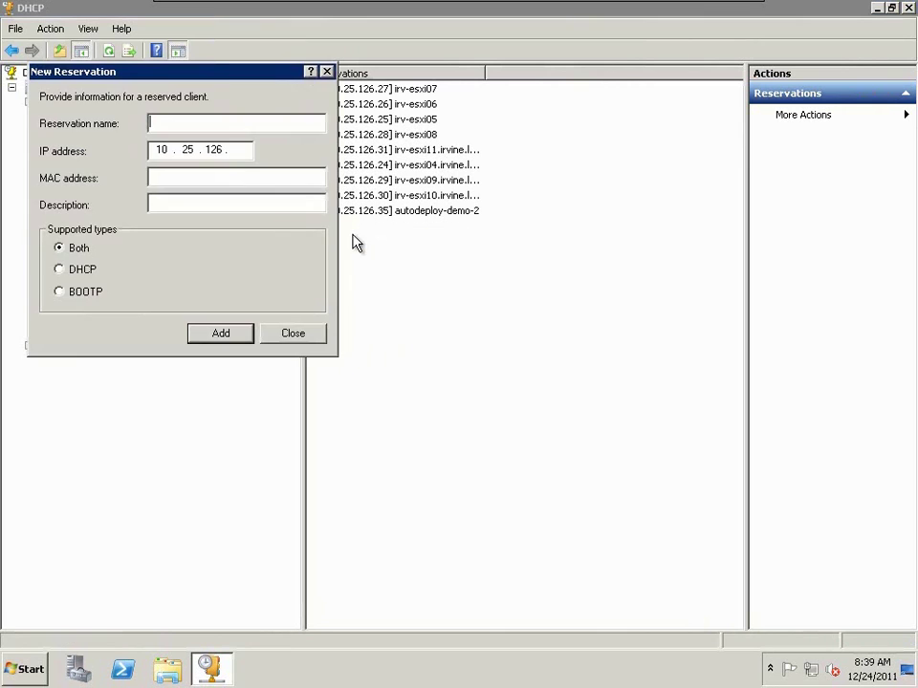
{"action": "left_click_drag", "start_coordinate": [225, 71], "coordinate": [605, 299]}
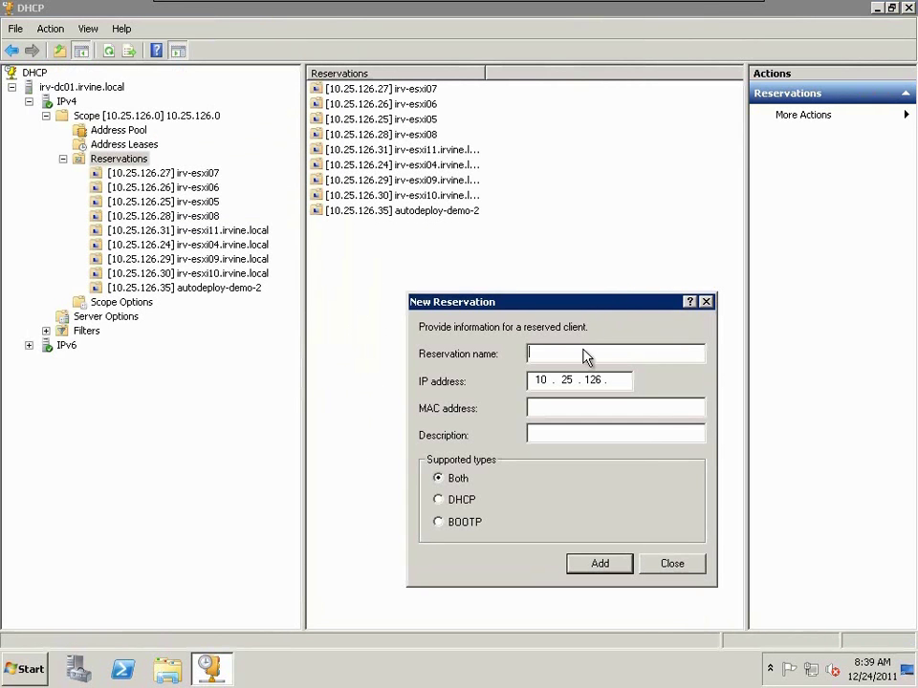
{"action": "type", "text": "autodeploy-demo-3"}
{"action": "key", "text": "Tab"}
{"action": "key", "text": "End"}
{"action": "key", "text": "ctrl+v"}
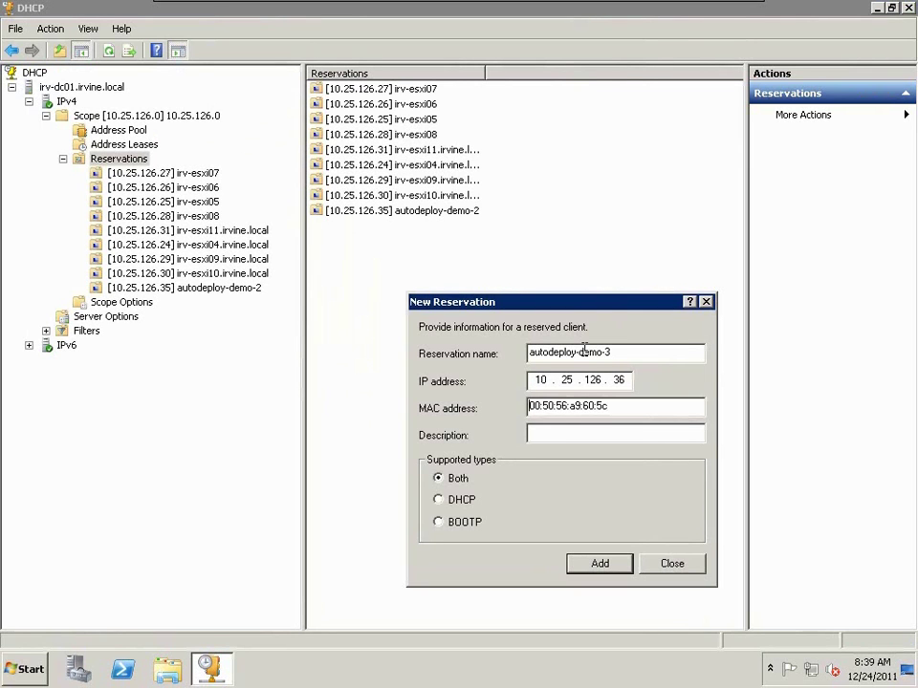
{"action": "key", "text": "Delete"}
{"action": "type", "text": "-"}
{"action": "left_click", "coordinate": [595, 565]}
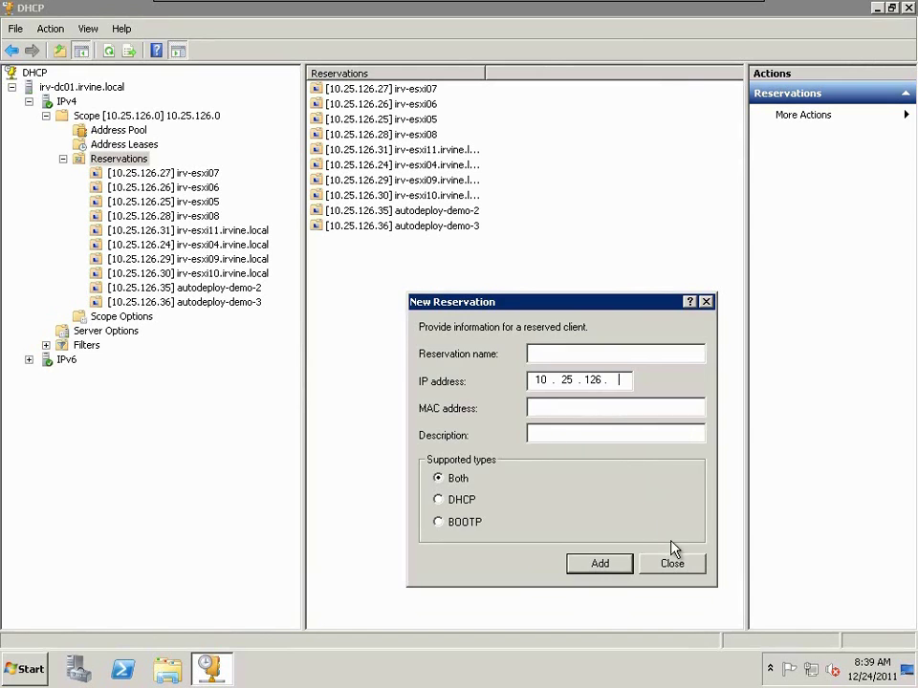
{"action": "left_click", "coordinate": [672, 563]}
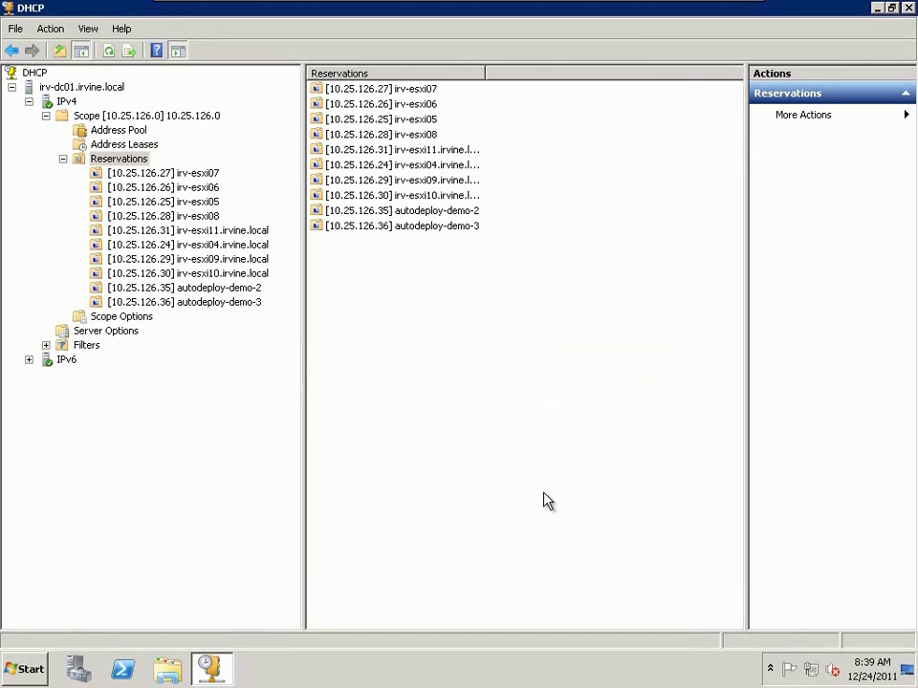
- Set reservation option 066 Boot Server Host Name to vcenter50.irvine.local
{"action": "left_click", "coordinate": [217, 304]}
{"action": "right_click", "coordinate": [399, 302]}
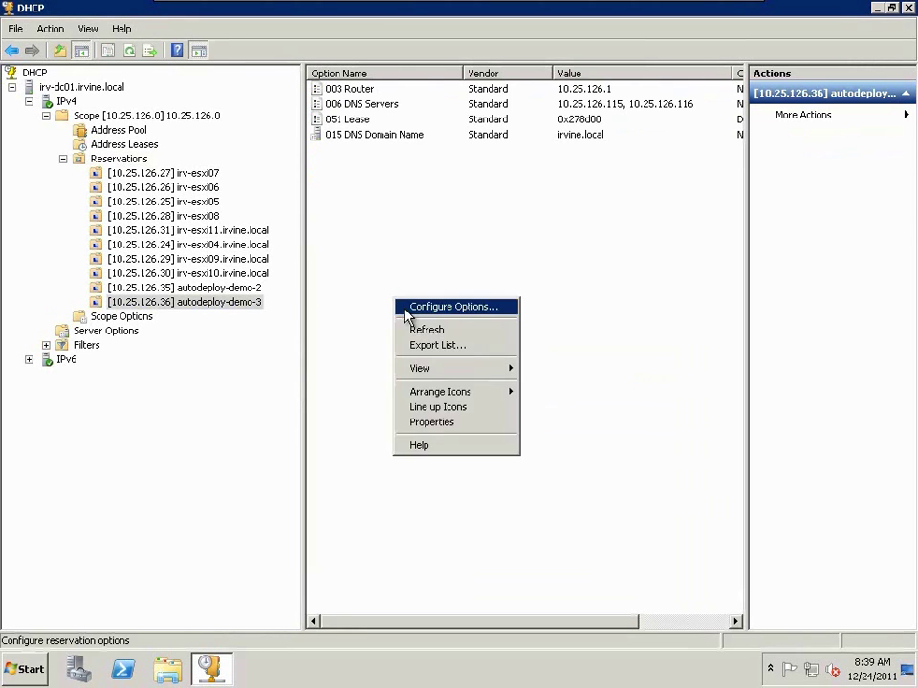
{"action": "left_click", "coordinate": [407, 308]}
{"action": "left_click_drag", "start_coordinate": [611, 238], "coordinate": [612, 249]}
{"action": "left_click", "coordinate": [311, 221]}
{"action": "left_click", "coordinate": [372, 326]}
{"action": "type", "text": "vcenter50.irvine.l"}
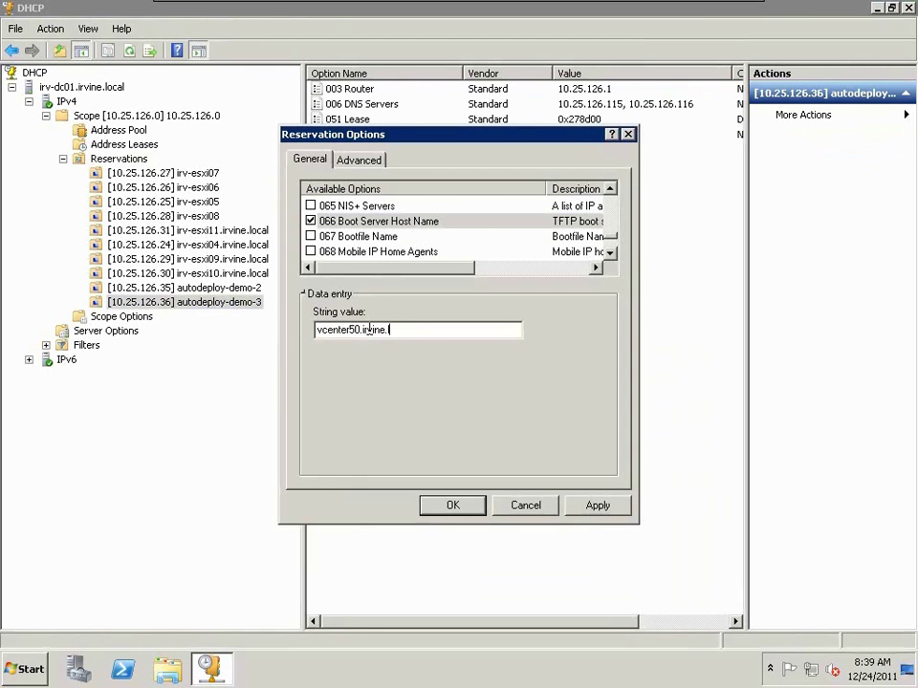
{"action": "type", "text": "ocal"}
{"action": "left_click", "coordinate": [598, 504]}
- Set option 067 Bootfile Name to undionly.kpxe.vmw-hardwired, save, and minimize the DHCP session
{"action": "left_click", "coordinate": [311, 236]}
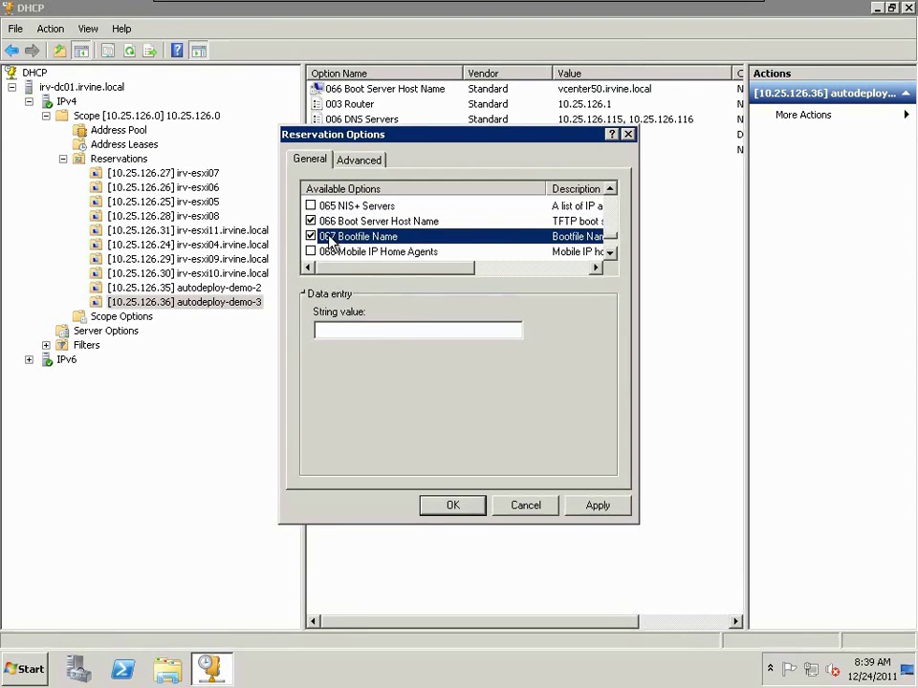
{"action": "left_click", "coordinate": [418, 330]}
{"action": "key", "text": "ctrl+v"}
{"action": "left_click", "coordinate": [597, 505]}
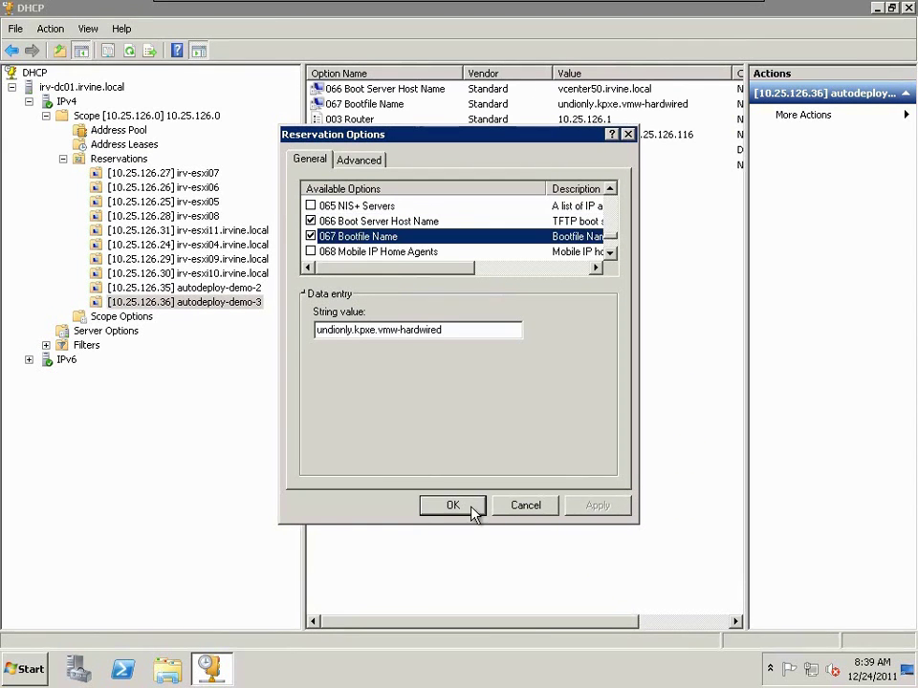
{"action": "left_click", "coordinate": [475, 507]}
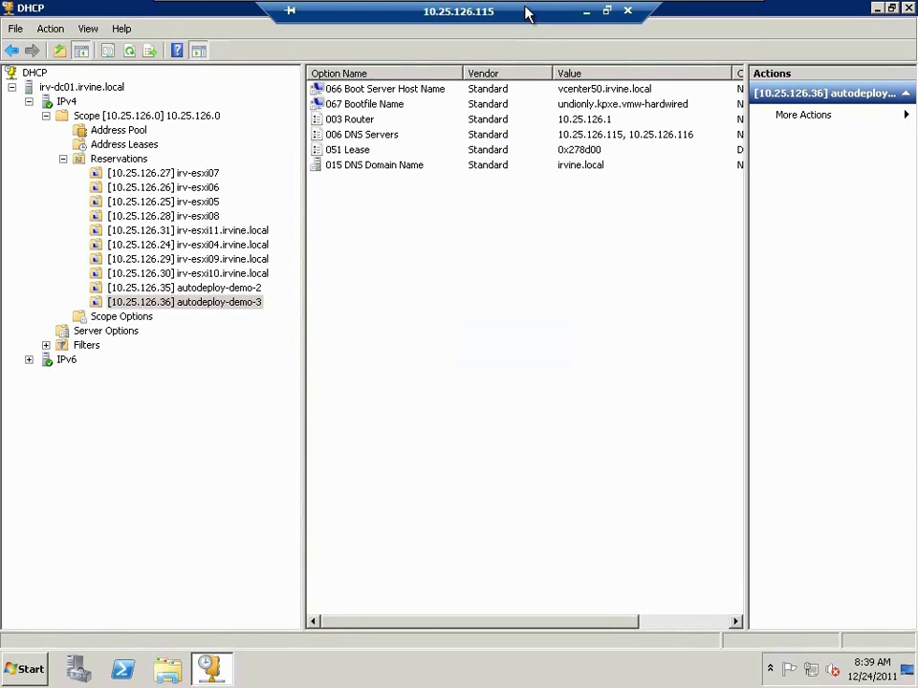
{"action": "left_click", "coordinate": [588, 14]}
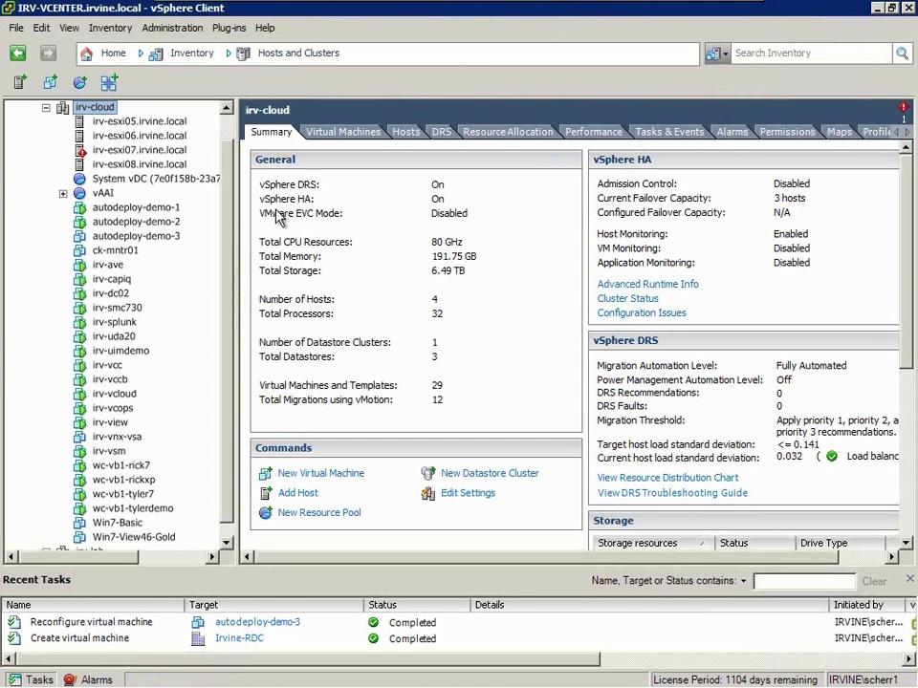
- Power on autodeploy-demo-3 from its console and watch it PXE-boot ESXi 5.0.0 at 10.25.126.36
{"action": "right_click", "coordinate": [161, 236]}
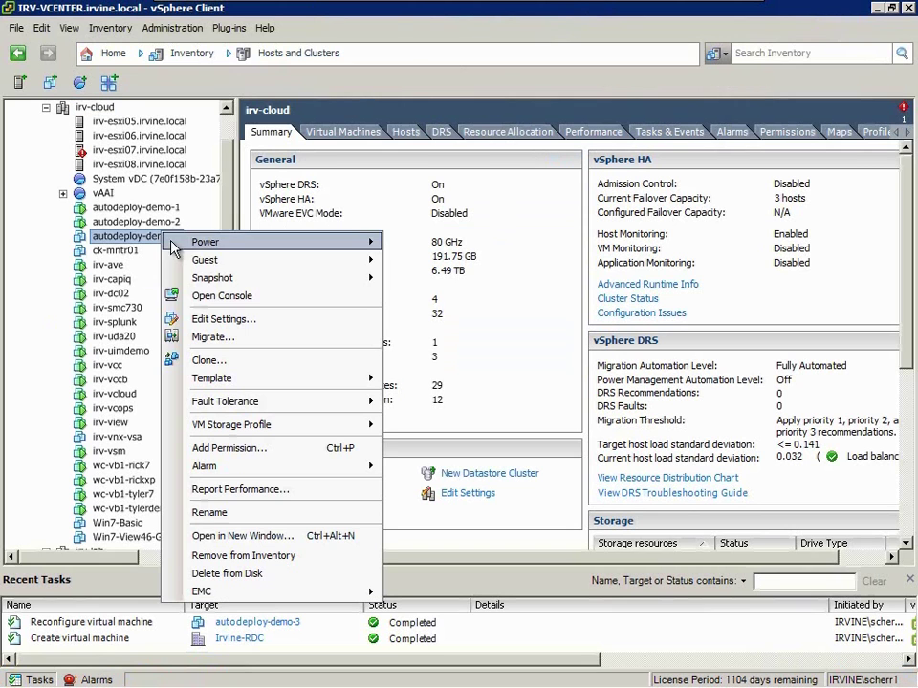
{"action": "left_click", "coordinate": [201, 297]}
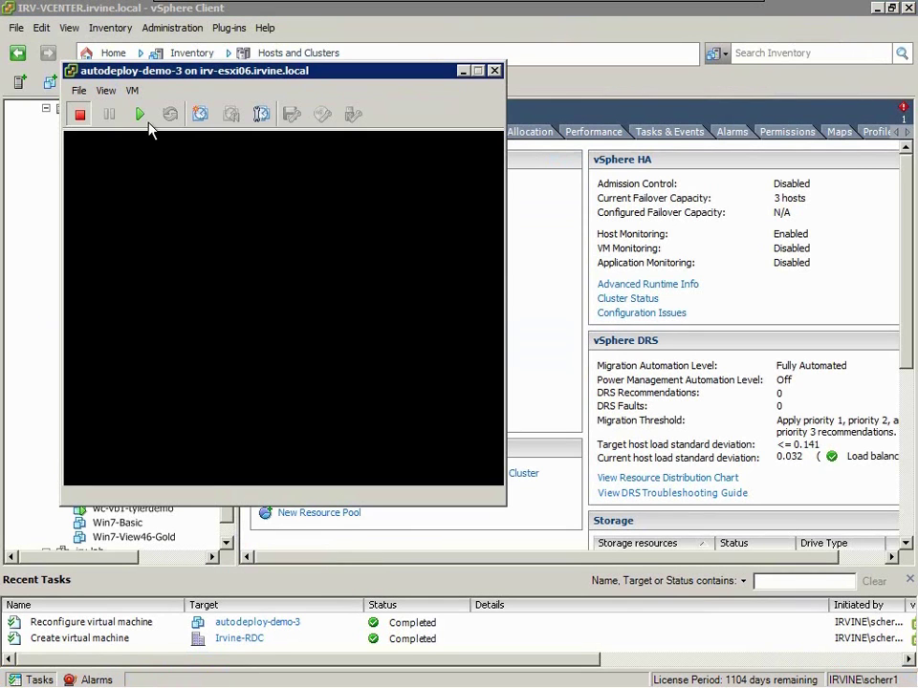
{"action": "left_click", "coordinate": [141, 115]}
{"action": "left_click_drag", "start_coordinate": [174, 74], "coordinate": [201, 32]}
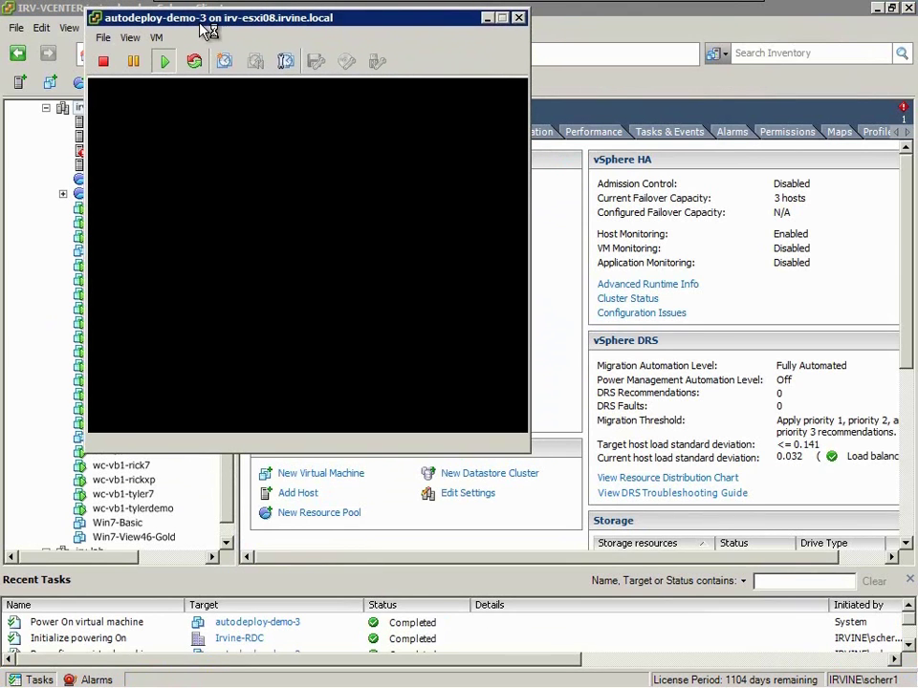
{"action": "left_click_drag", "start_coordinate": [201, 25], "coordinate": [202, 93]}
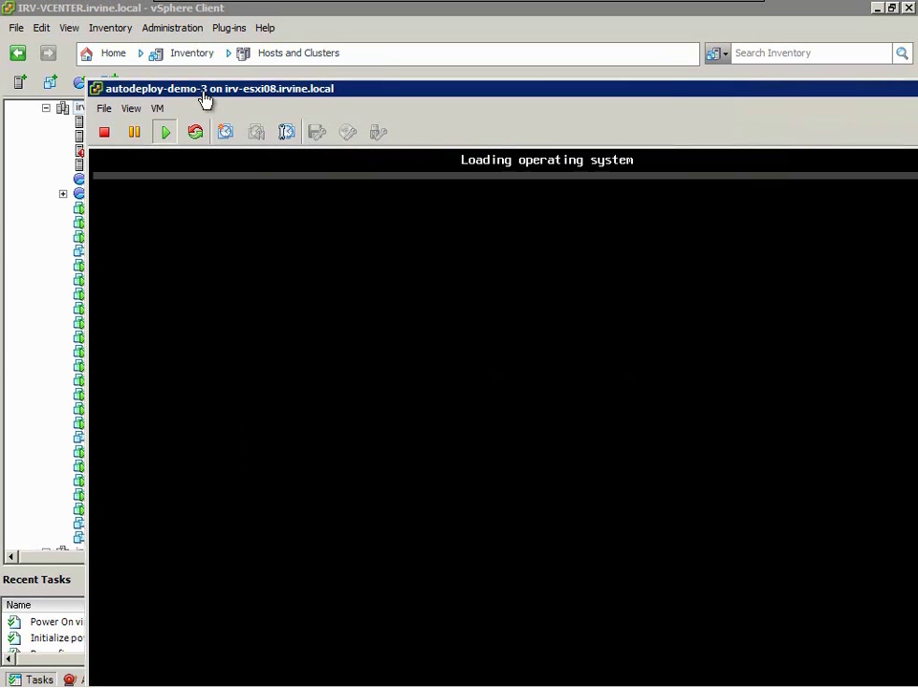
{"action": "left_click_drag", "start_coordinate": [204, 99], "coordinate": [123, 20]}
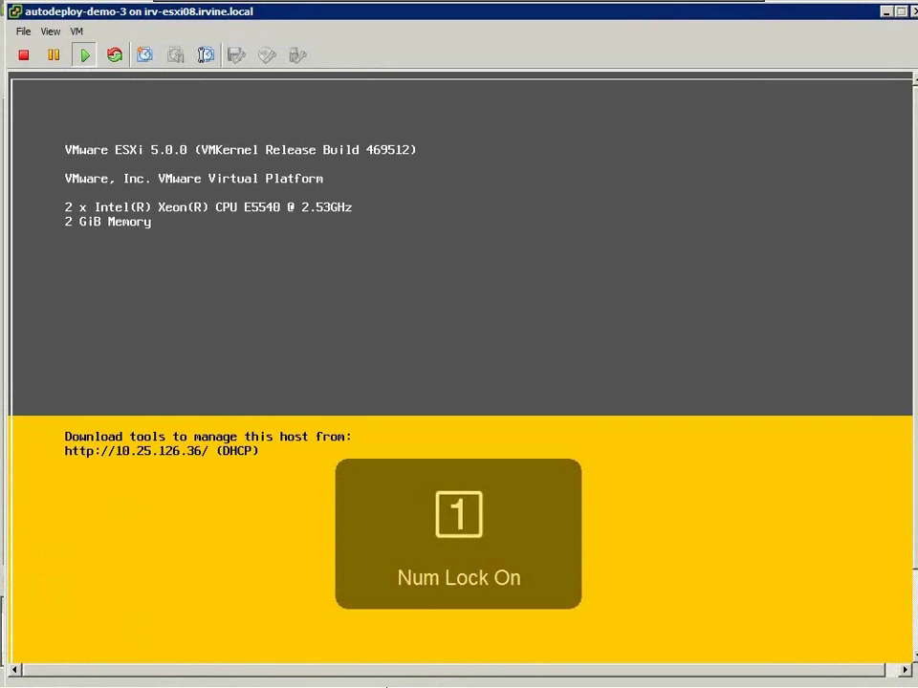
{"action": "mouse_move", "coordinate": [327, 681]}
{"action": "left_click", "coordinate": [300, 669]}
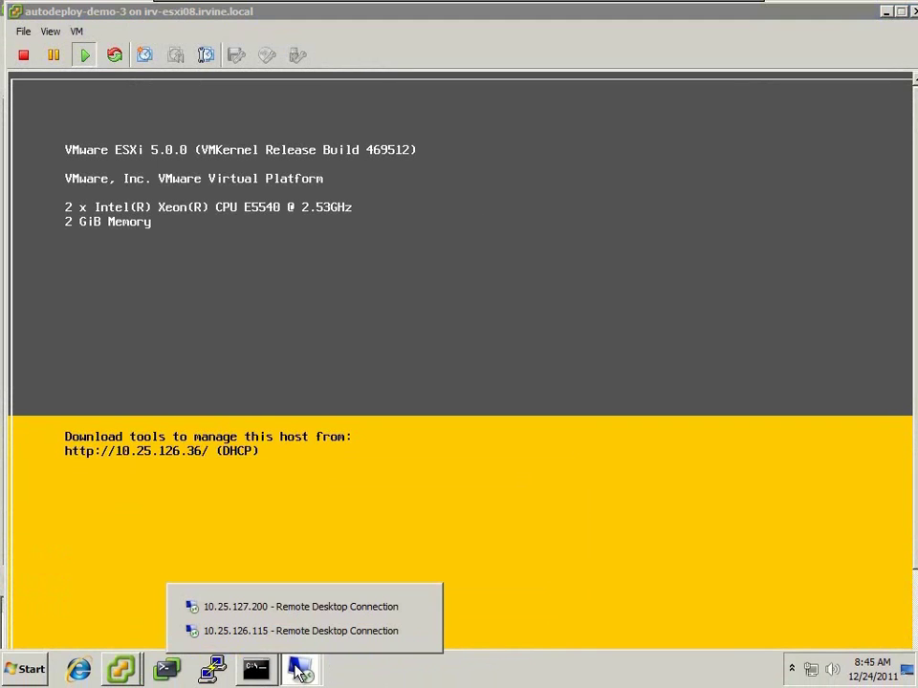
- In the 10.25.127.200 session, view host 10.25.126.36's Summary under ProdCluster
{"action": "left_click", "coordinate": [295, 607]}
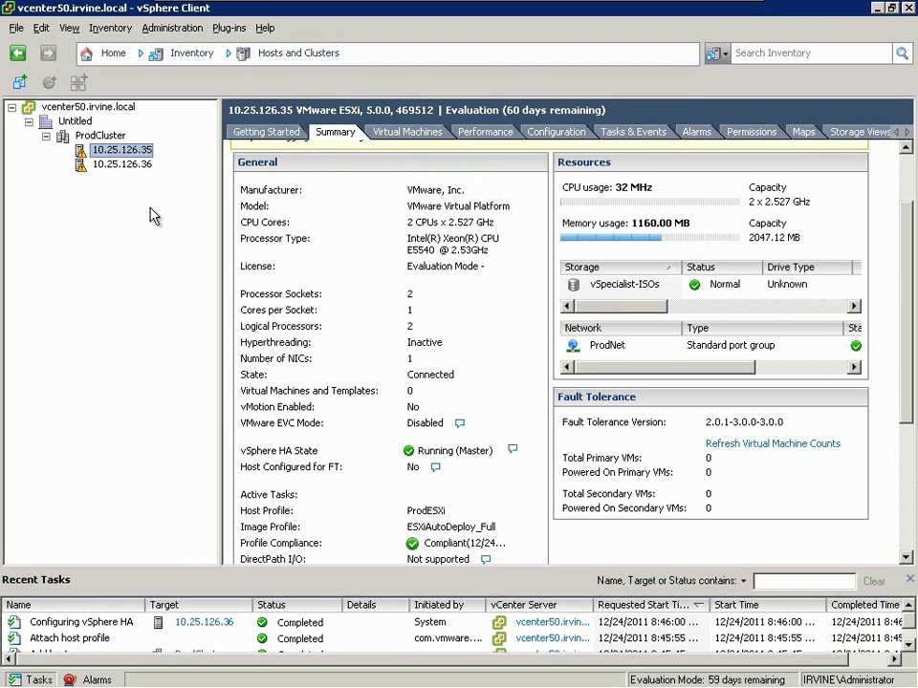
{"action": "left_click", "coordinate": [120, 165]}
{"action": "left_click", "coordinate": [336, 133]}
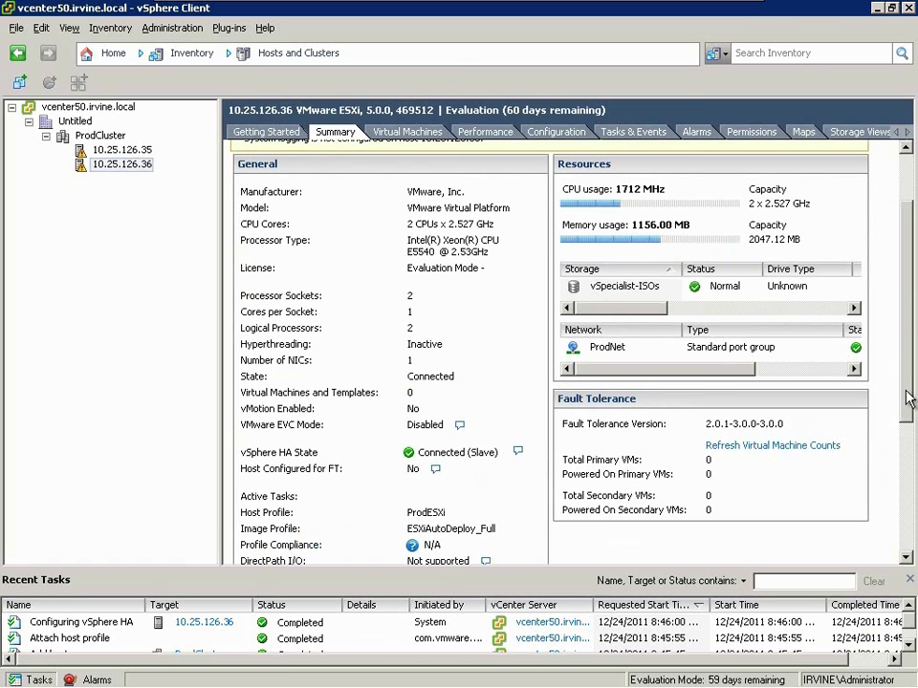
{"action": "scroll", "coordinate": [899, 501], "scroll_direction": "down", "scroll_amount": 3}
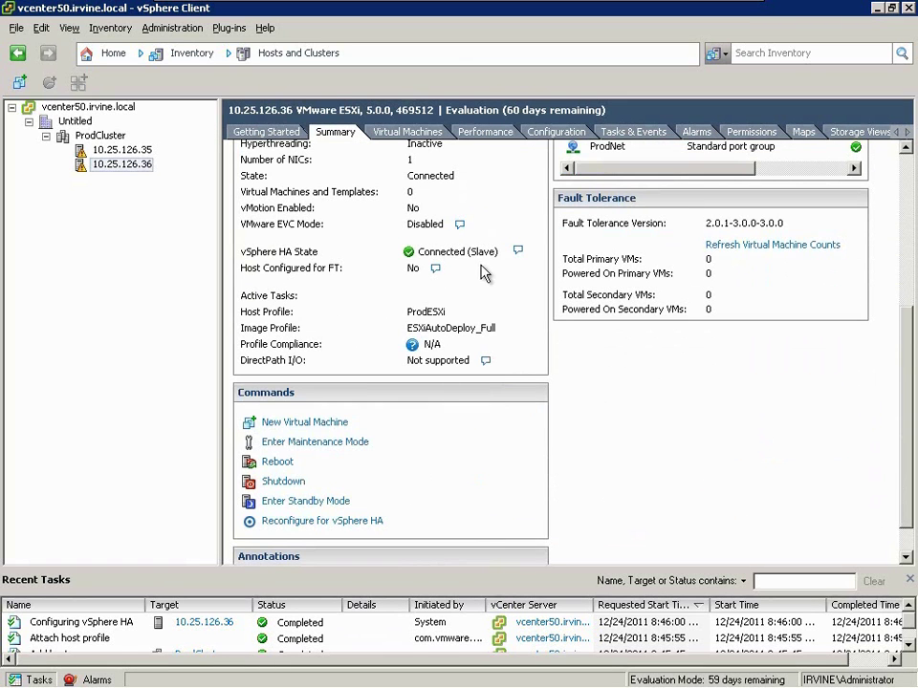